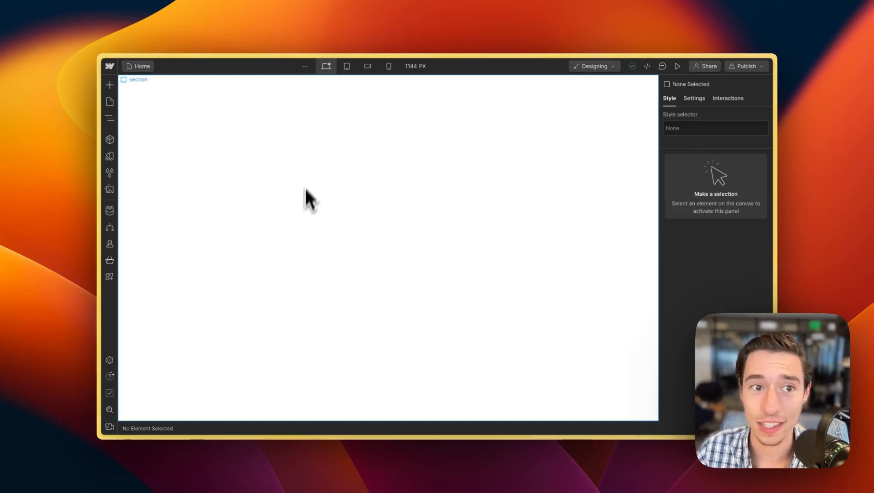
Set the section's padding to 2rem on all four sides.
click(137, 82)
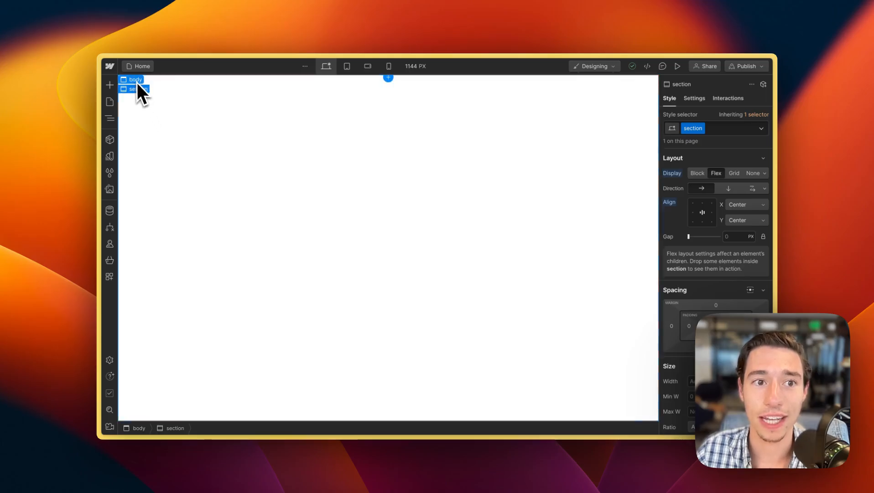
click(143, 107)
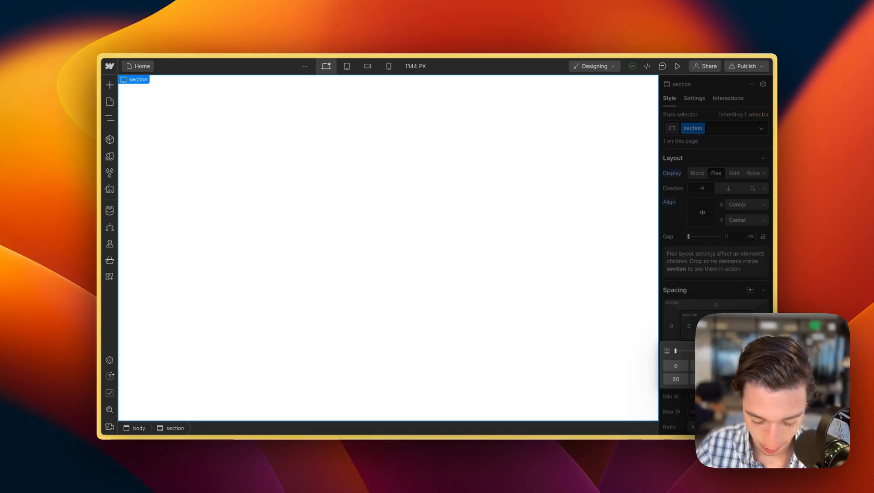
key(Return)
click(689, 327)
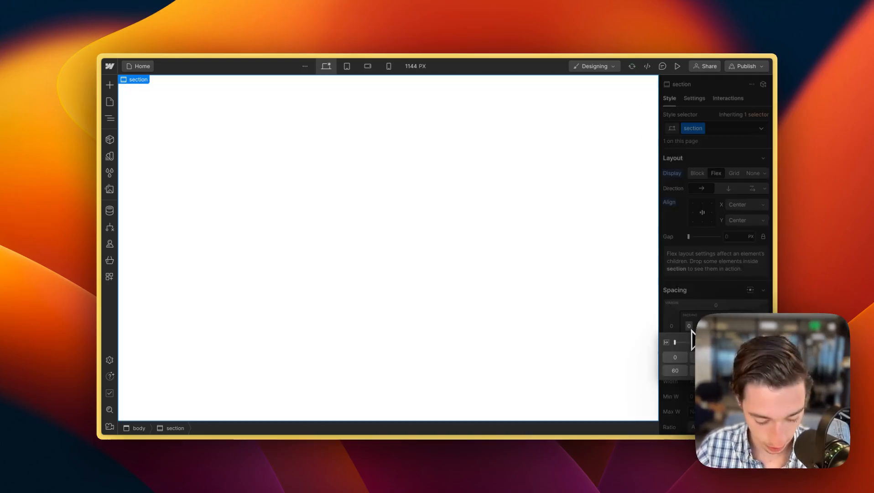
text(2rem)
key(Return)
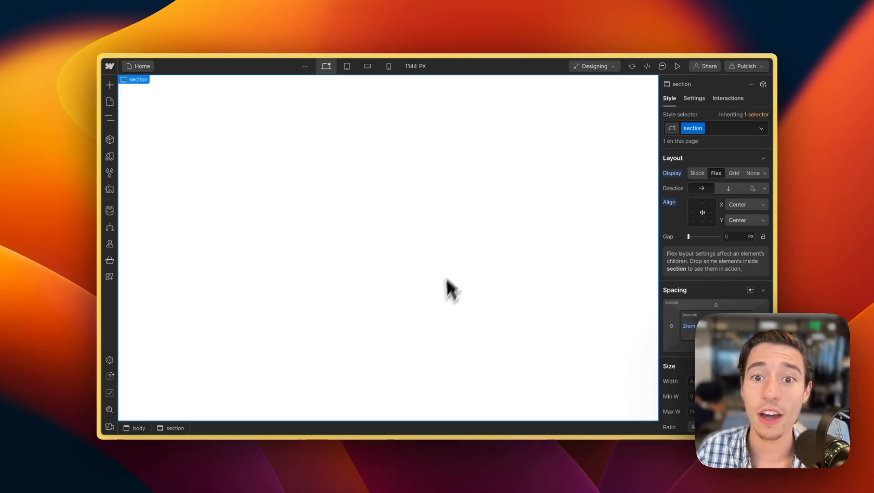
mouse_move(98, 156)
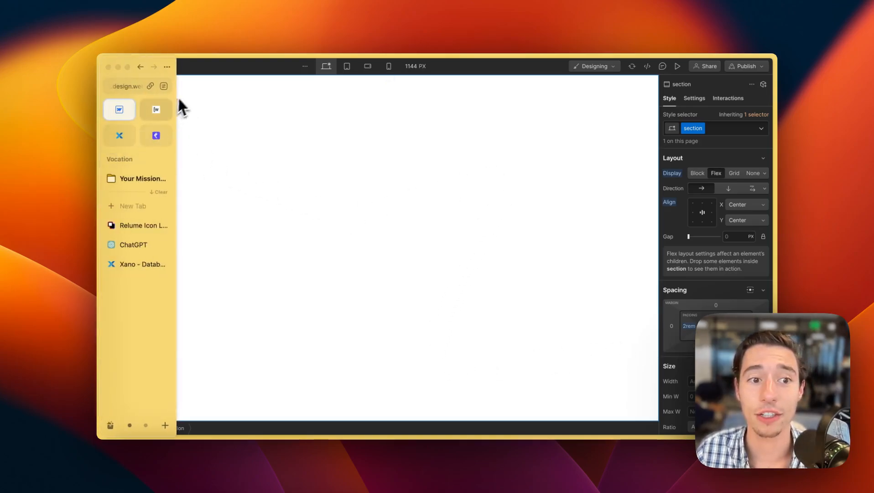
click(168, 107)
mouse_move(127, 156)
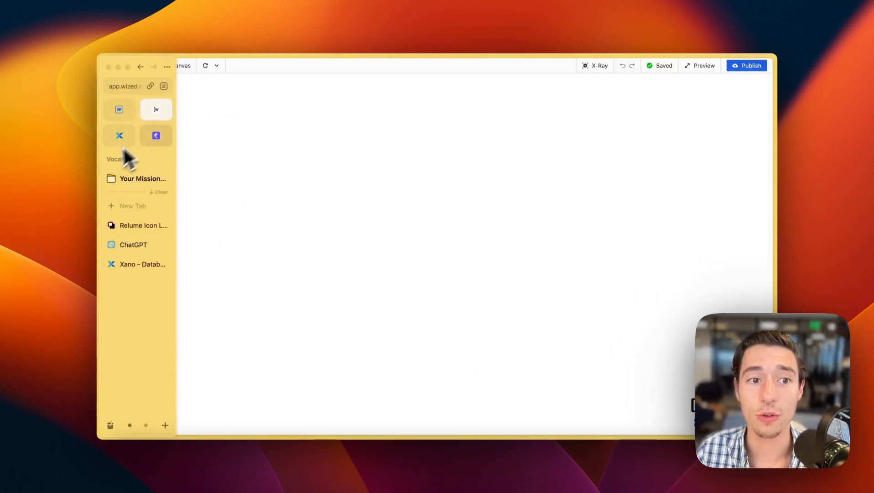
click(120, 103)
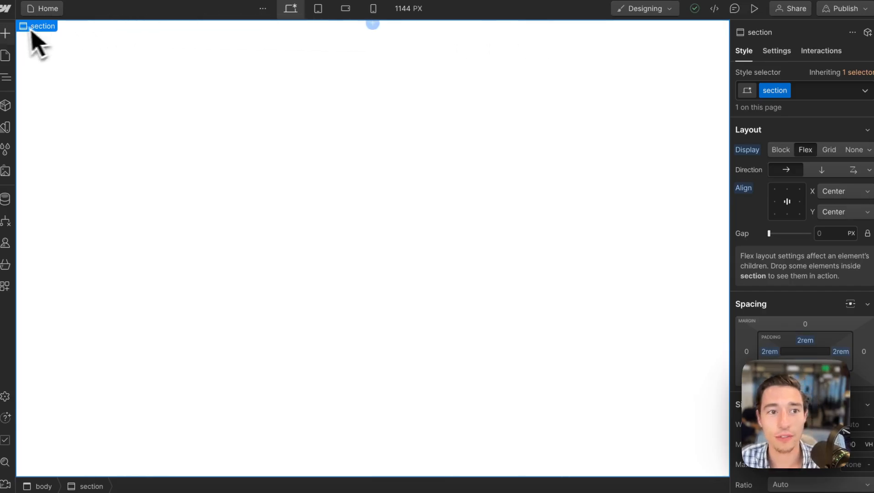
Add a Div Block inside the section and give it the new class "module".
click(5, 33)
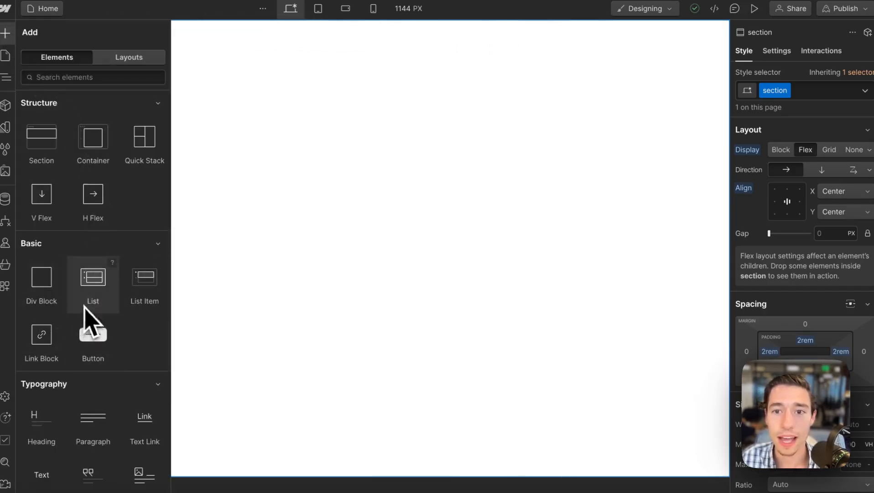
click(38, 283)
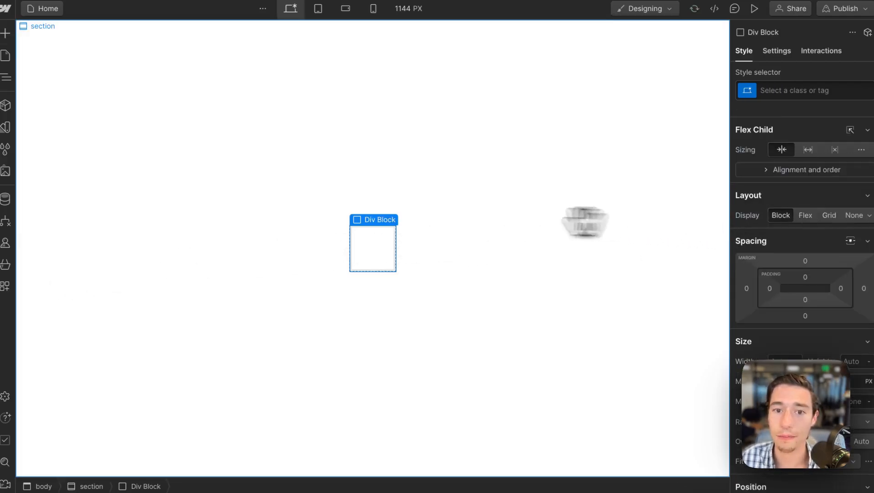
click(803, 90)
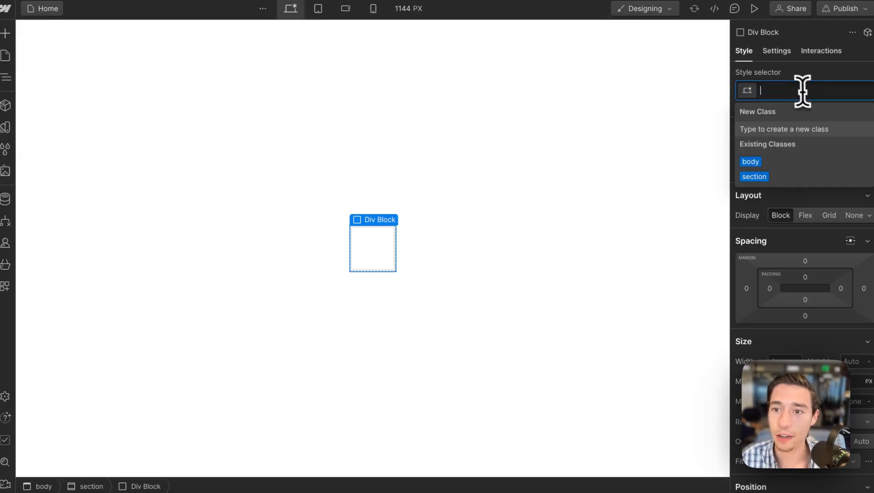
text(mod)
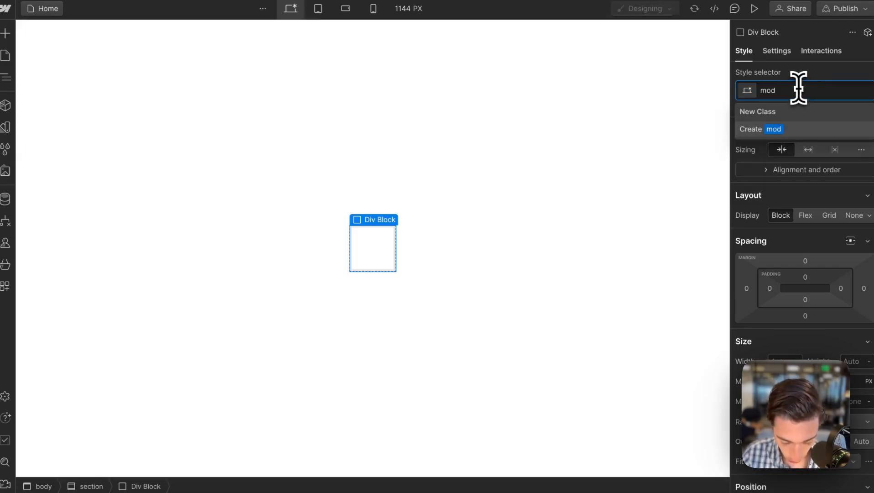
text(ule)
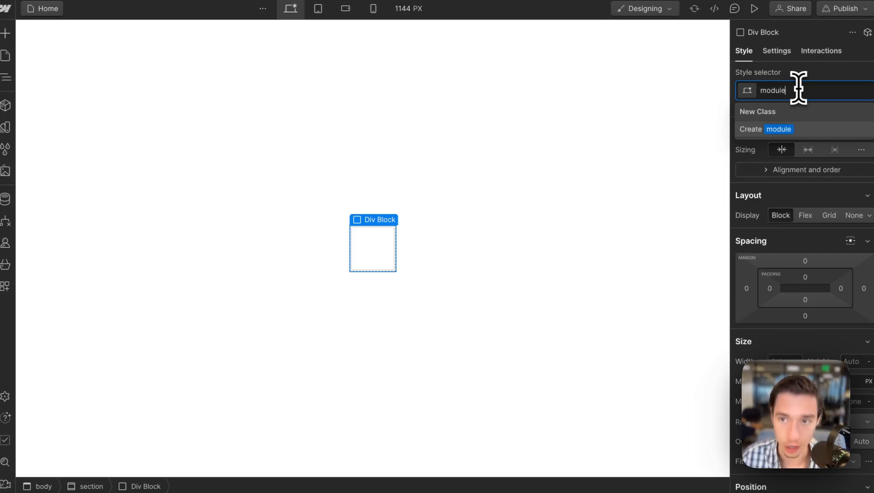
key(Return)
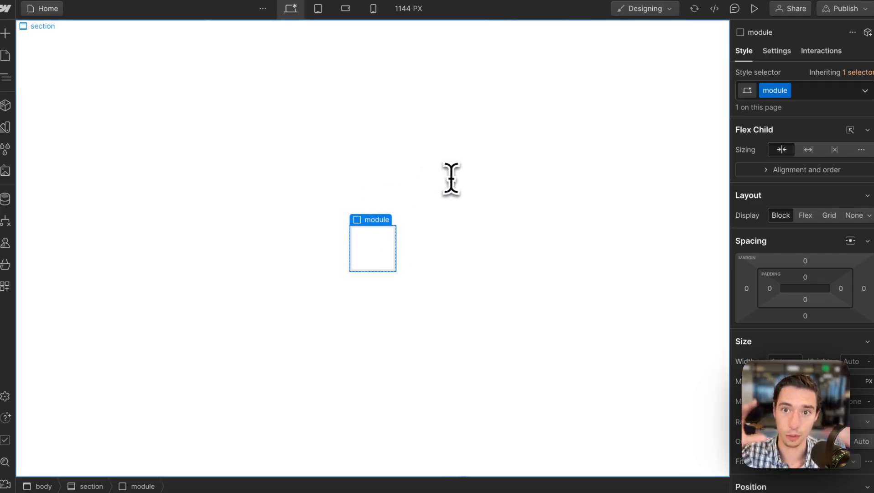
Switch to ChatGPT and send the prompt "create a css spinner / svg html embed pls".
mouse_move(27, 279)
click(29, 248)
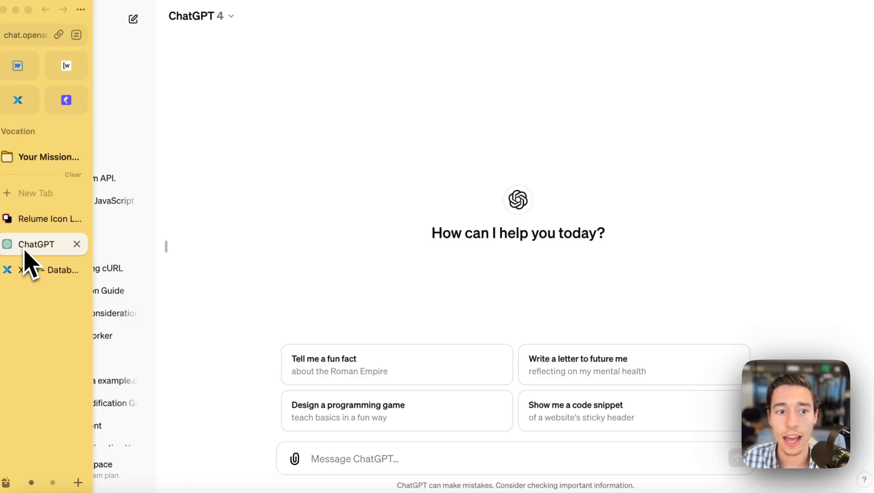
click(441, 467)
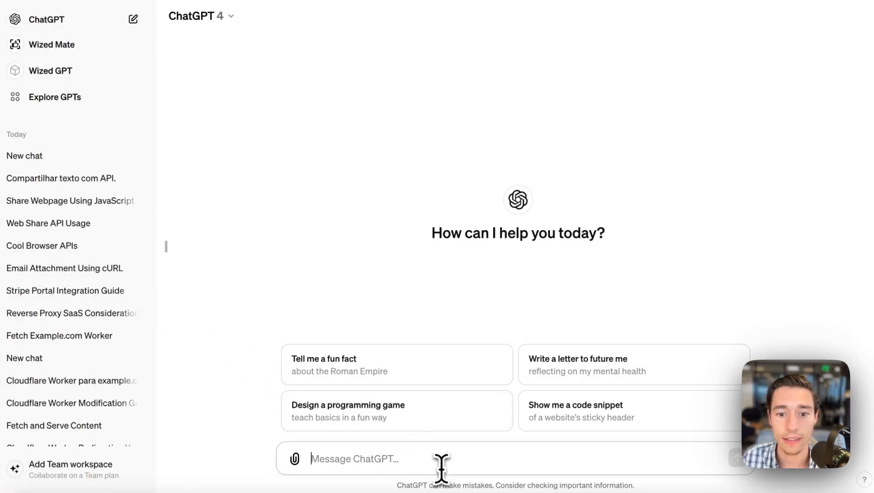
text(cr)
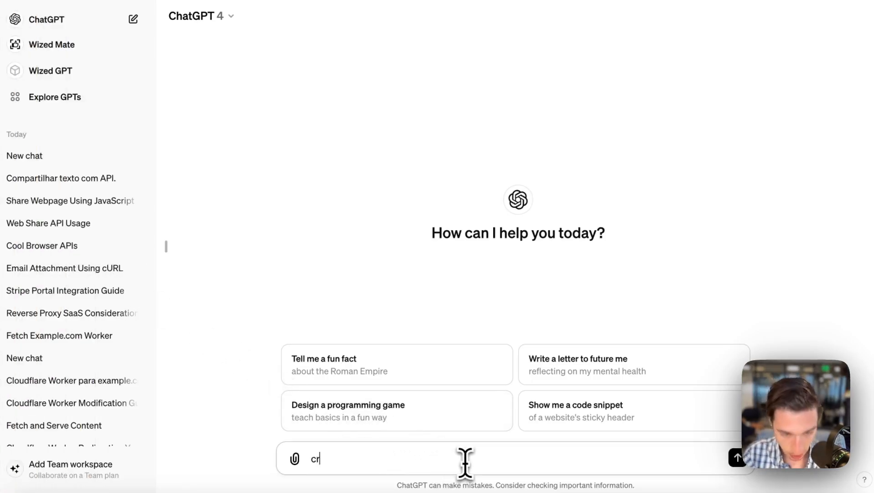
text(eate a c)
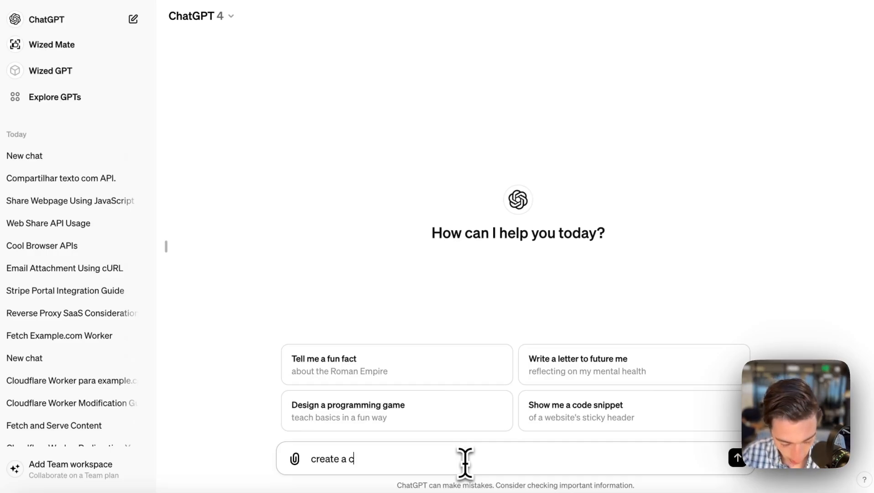
text(ss spinner )
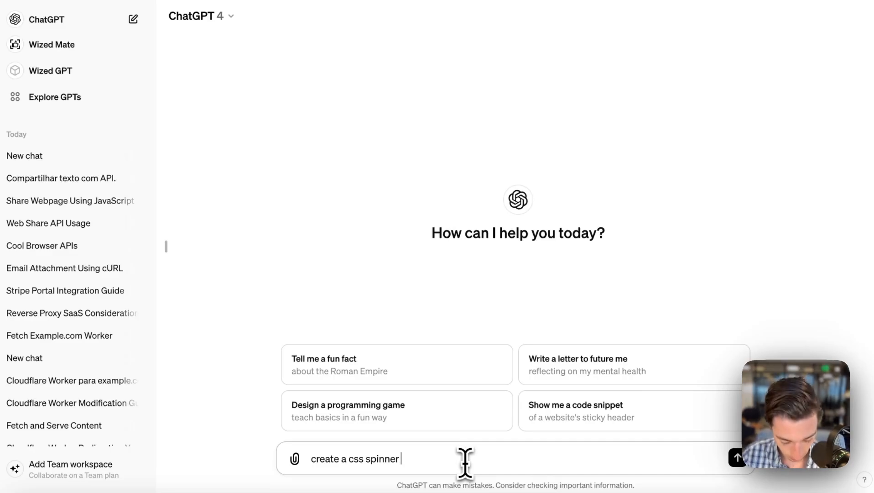
text(/ sv)
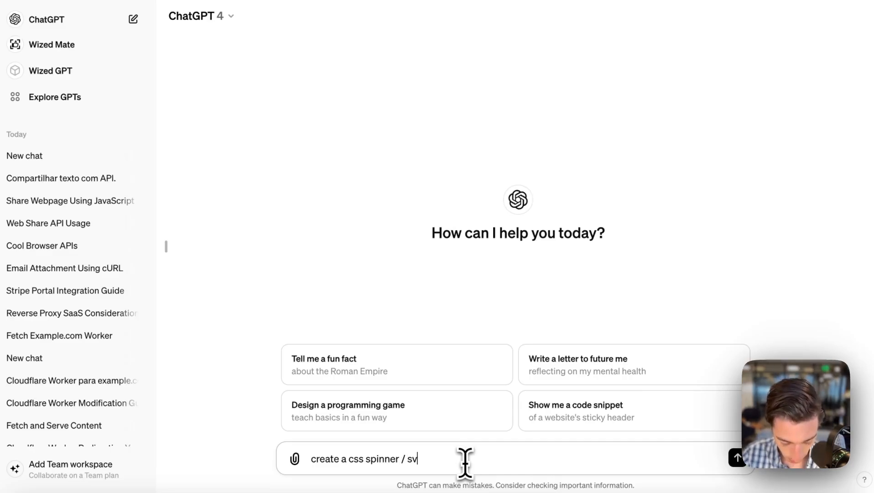
text(g ht)
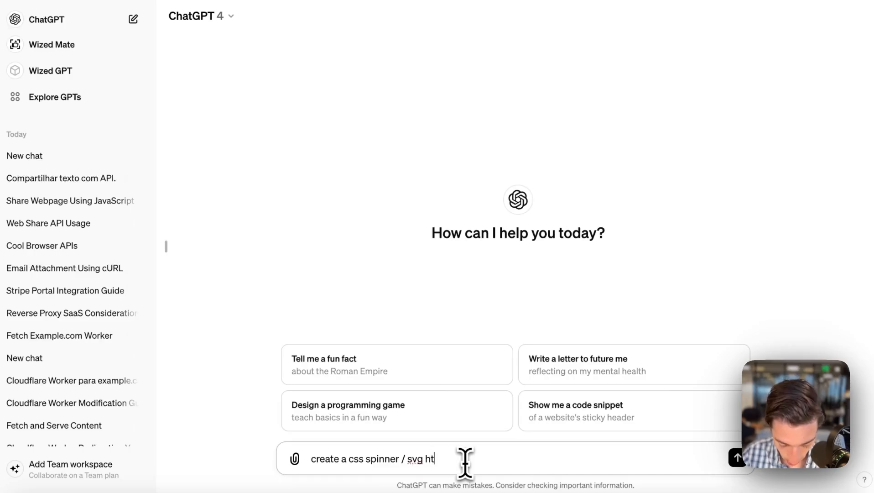
text(ml embed pls)
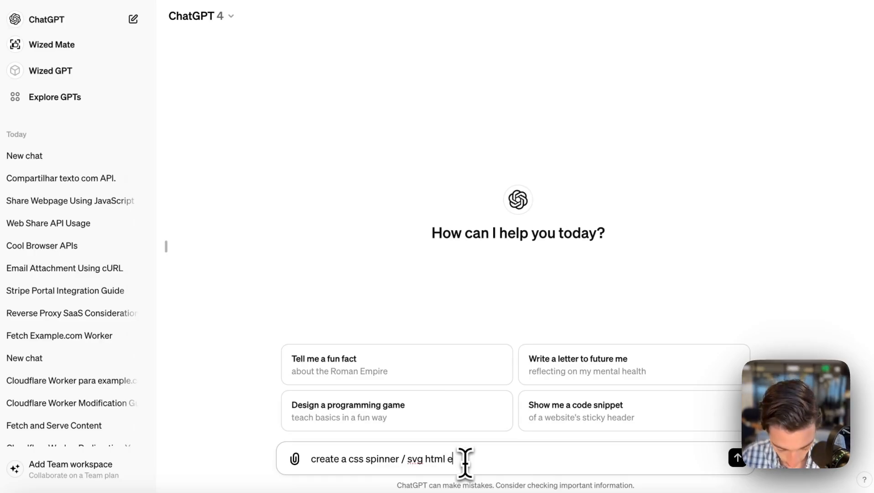
key(Return)
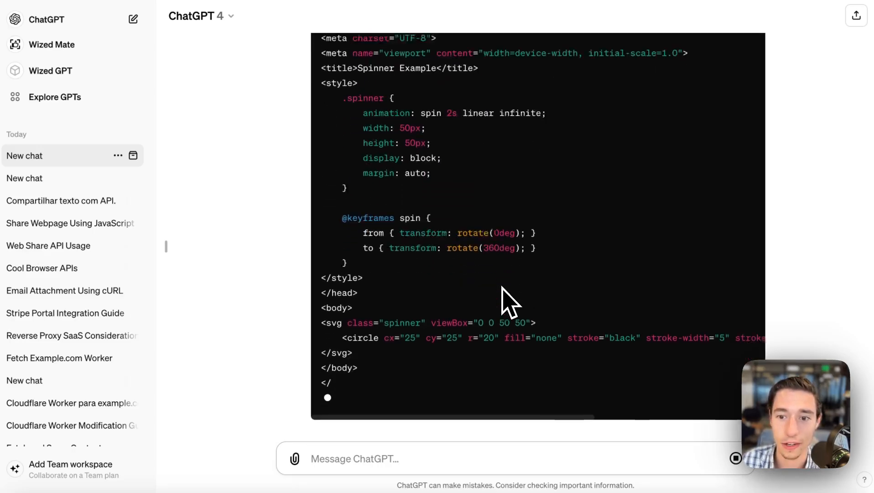
Copy the generated HTML code of the spinner from ChatGPT's reply.
scroll(502, 287, up, 5)
scroll(502, 288, up, 2)
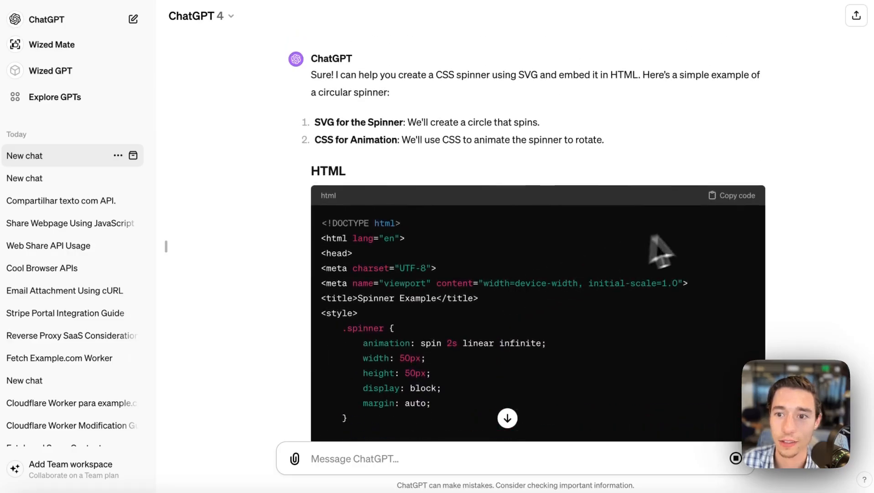
click(730, 195)
Switch to Webflow, add an HTML Embed inside the module div, paste the copied spinner code and save it.
mouse_move(2, 91)
click(19, 74)
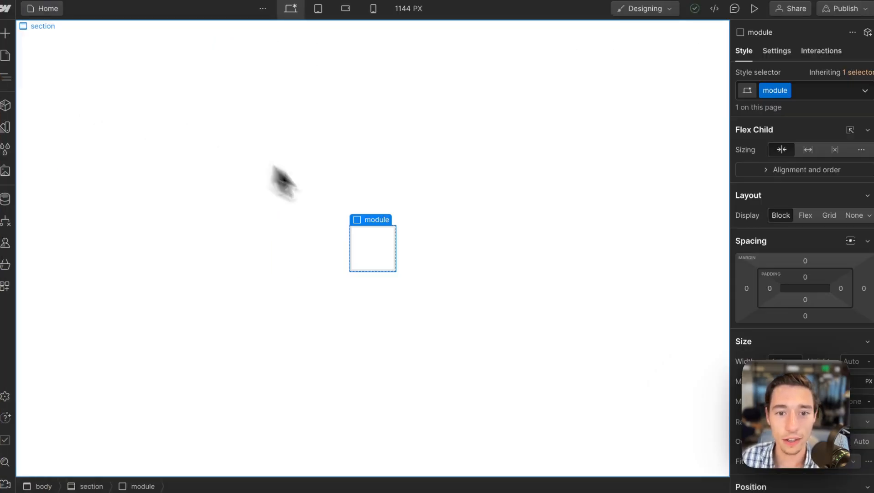
click(6, 33)
scroll(137, 319, down, 5)
scroll(139, 326, down, 12)
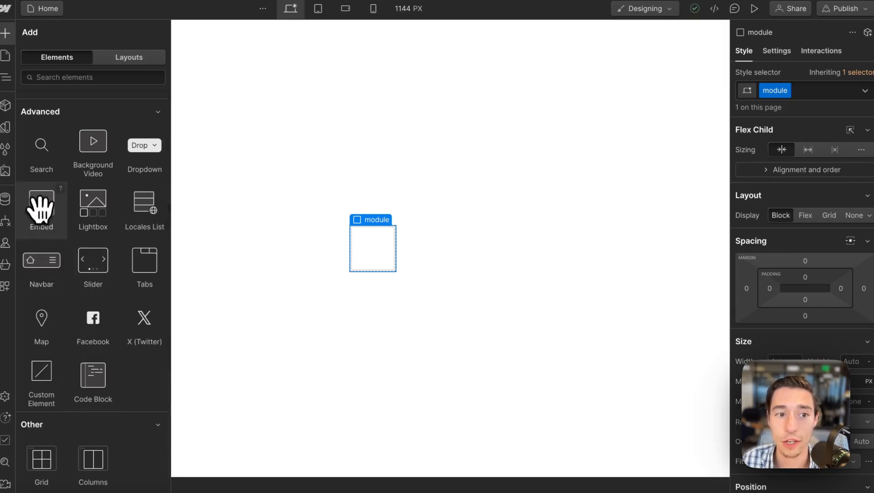
click(42, 214)
key(ctrl+v)
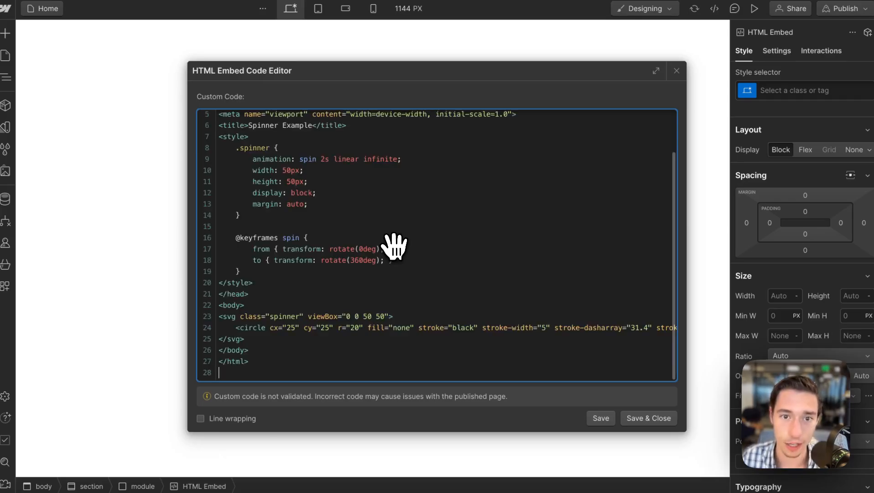
click(641, 420)
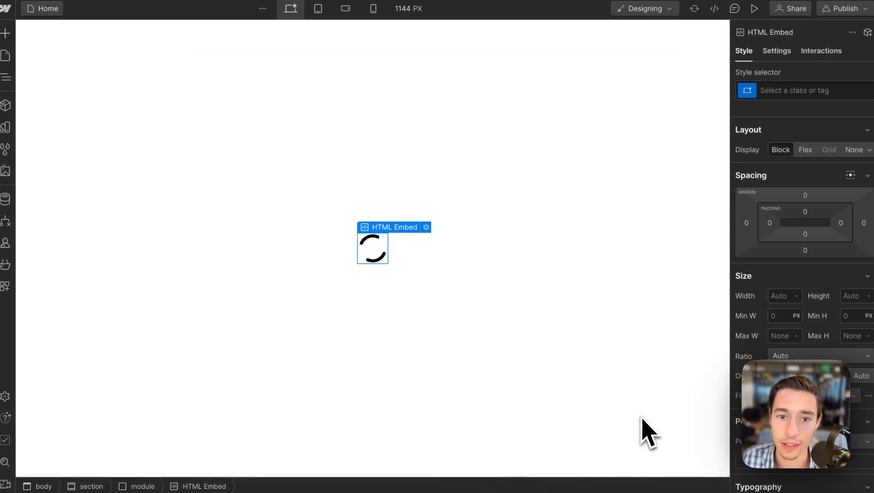
Inspect the animated spinner on the canvas, checking the HTML Embed and its parent module div.
click(529, 378)
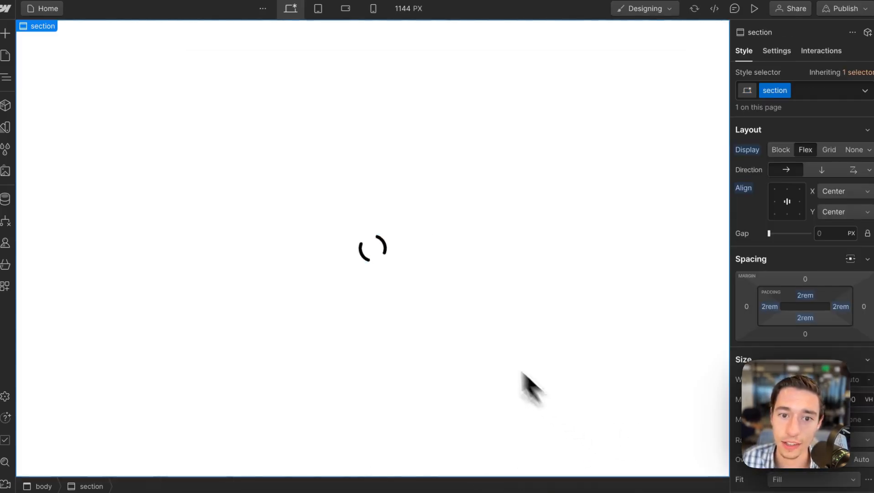
click(375, 259)
mouse_move(387, 234)
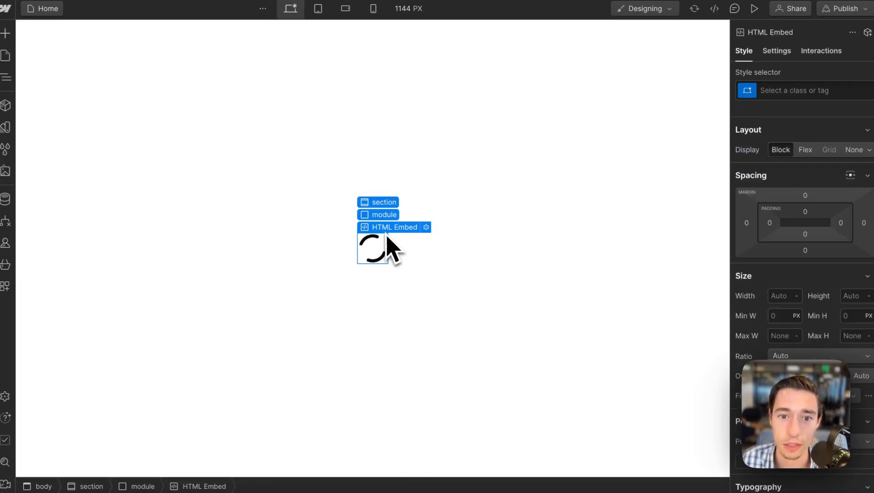
click(447, 262)
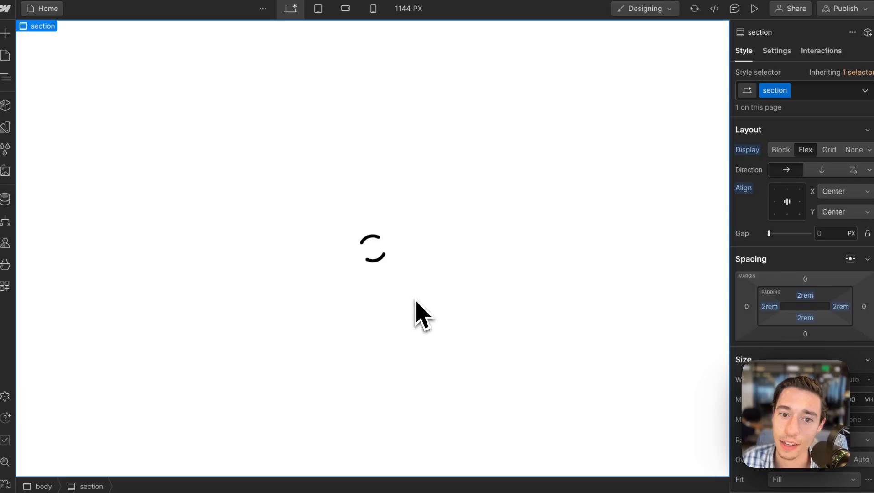
click(383, 253)
click(396, 258)
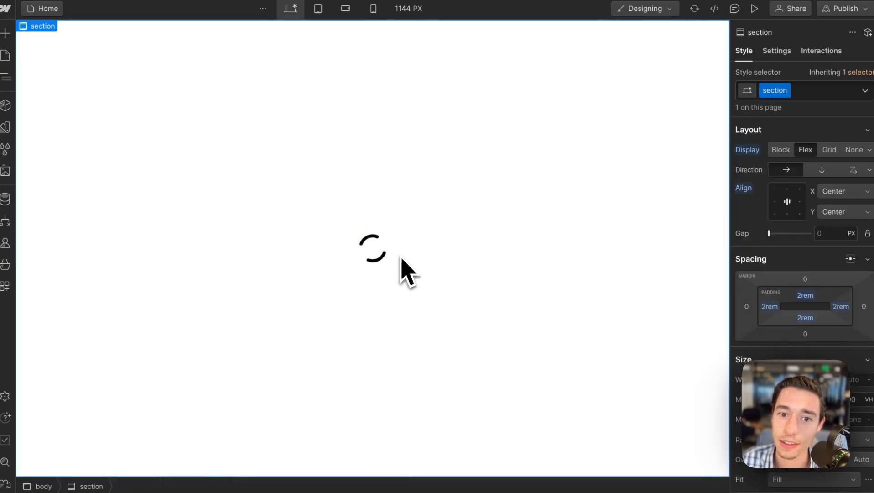
click(380, 253)
click(384, 215)
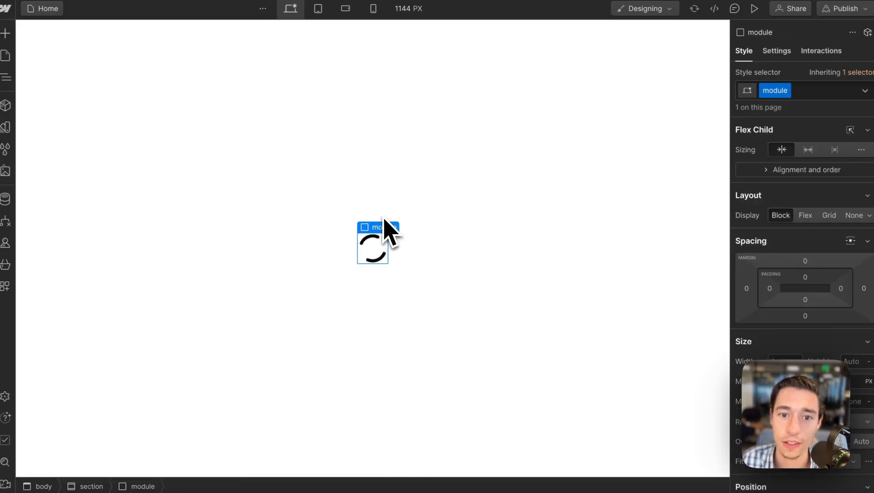
Switch to ChatGPT, ask it to make the spinner look like Apple's, and examine the code it generates.
mouse_move(82, 231)
click(45, 244)
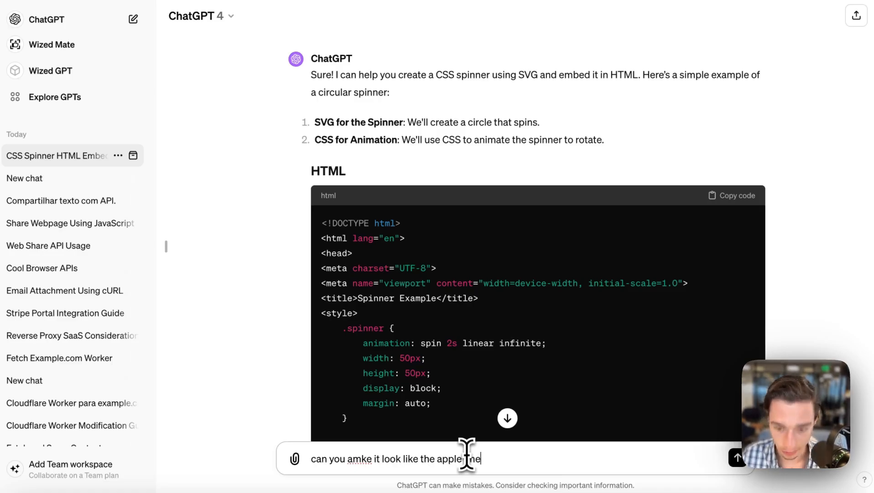
key(Return)
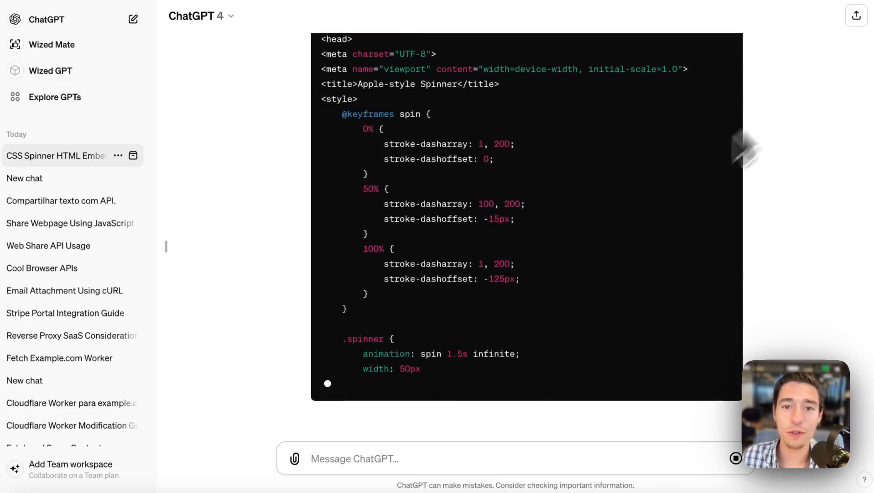
scroll(470, 217, up, 2)
drag(500, 106, 326, 105)
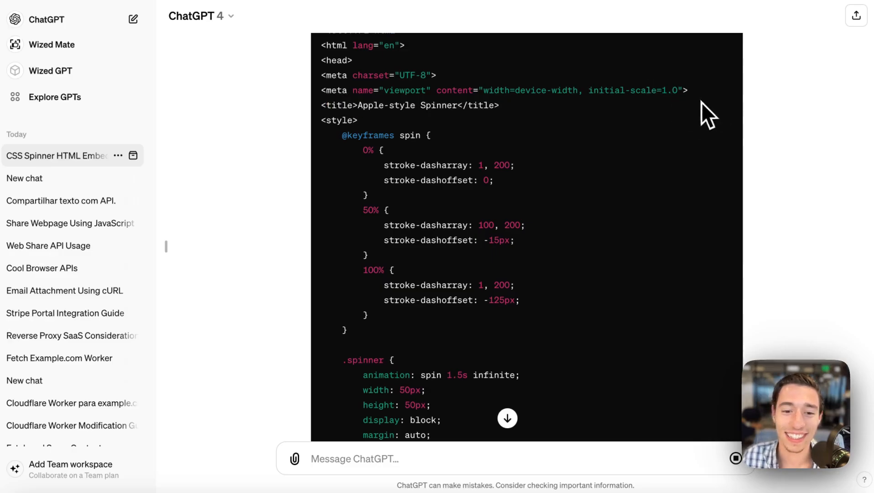
Copy the Apple-style spinner's HTML code from ChatGPT's reply and switch to Webflow.
scroll(629, 210, down, 8)
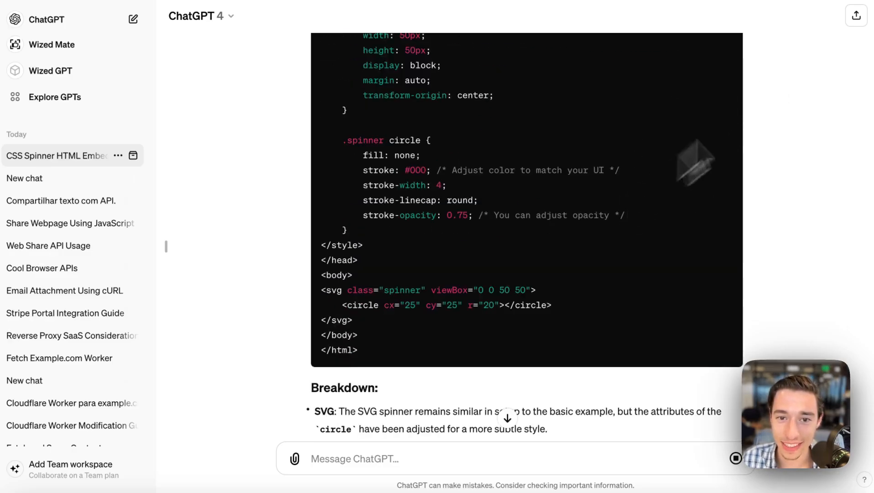
scroll(656, 253, up, 12)
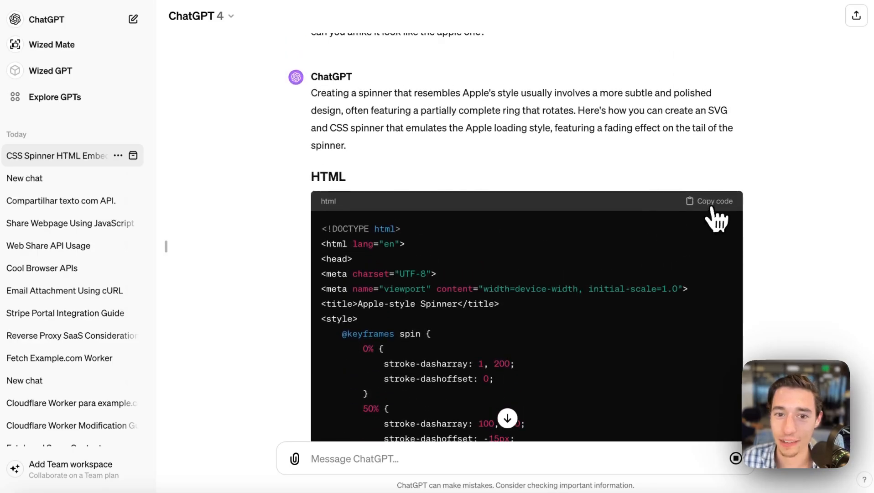
mouse_move(65, 112)
click(35, 67)
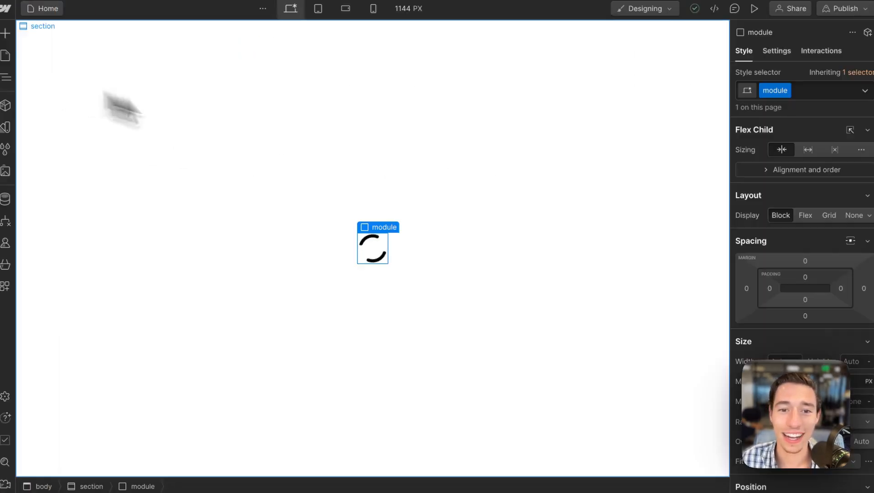
Replace all the code in the module's HTML Embed with the copied Apple-style spinner code, then save and close it.
click(377, 249)
click(424, 229)
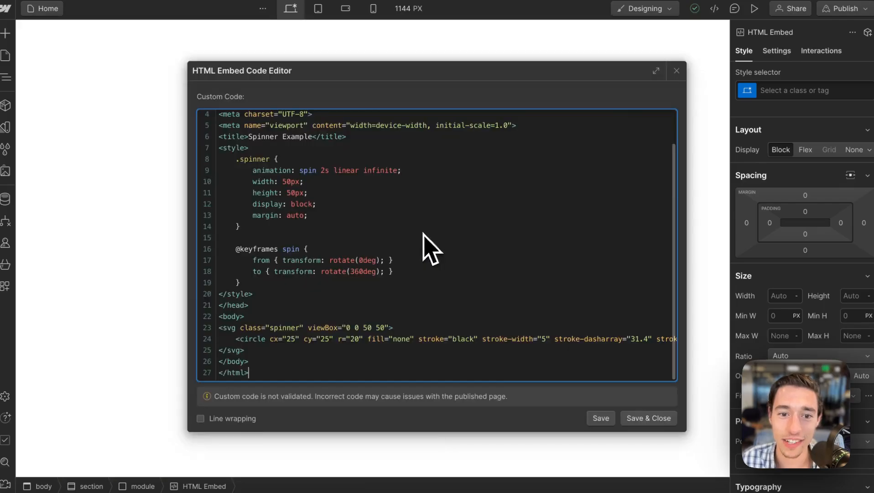
drag(273, 371, 157, 4)
key(BackSpace)
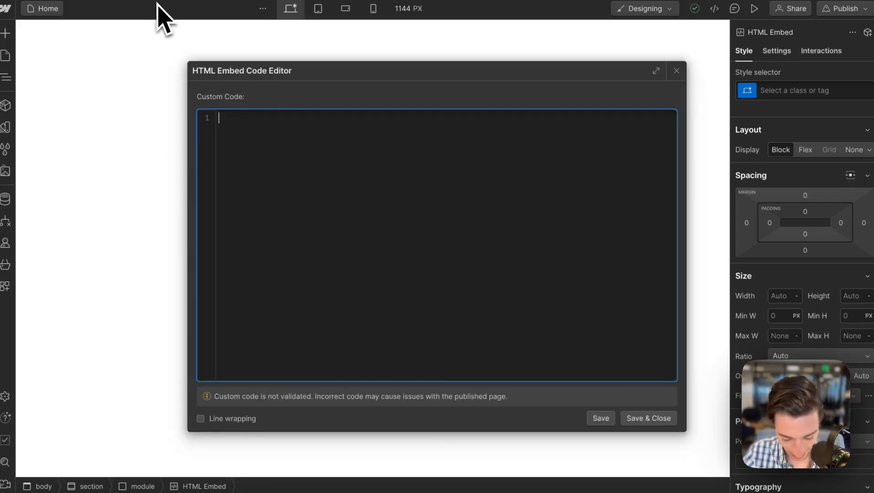
key(ctrl+v)
click(649, 419)
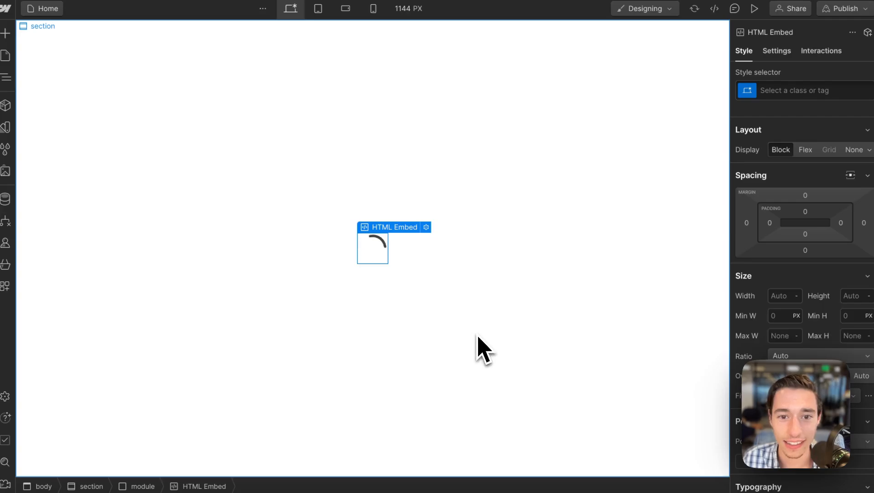
Inspect the new spinner animation on the canvas with the section and the HTML Embed selected.
click(479, 352)
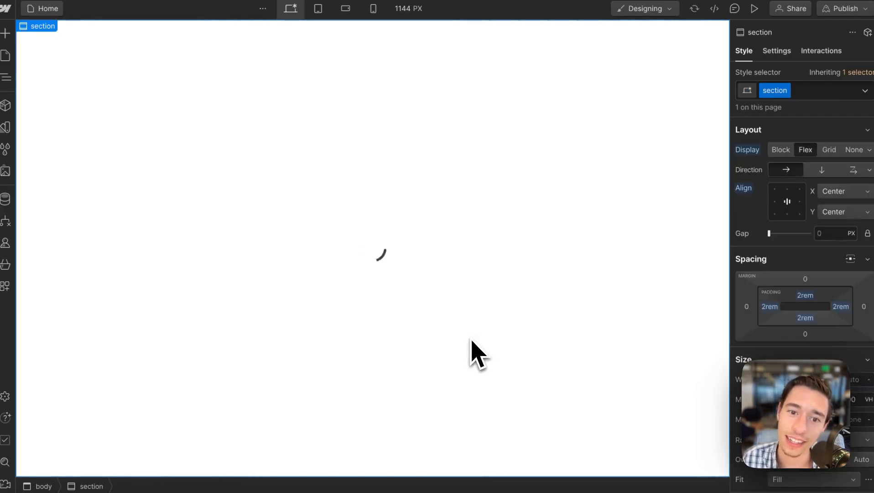
click(375, 253)
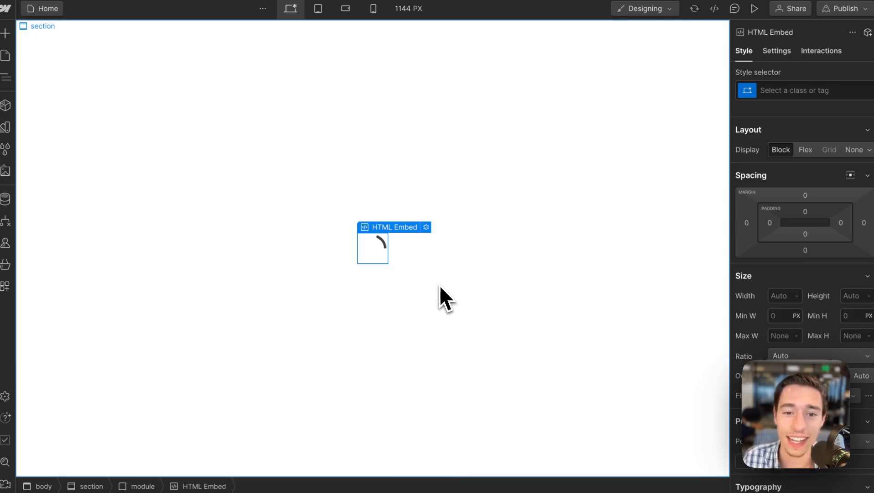
click(439, 286)
Give the spinner's HTML Embed the custom attribute wized="loader" and publish the site to the mini-sdk-saas.webflow.io staging domain.
click(381, 254)
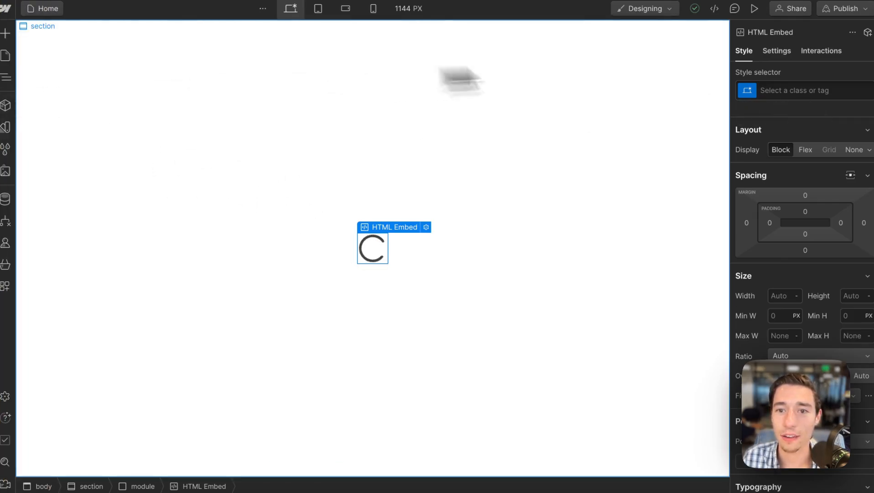
click(776, 51)
click(867, 238)
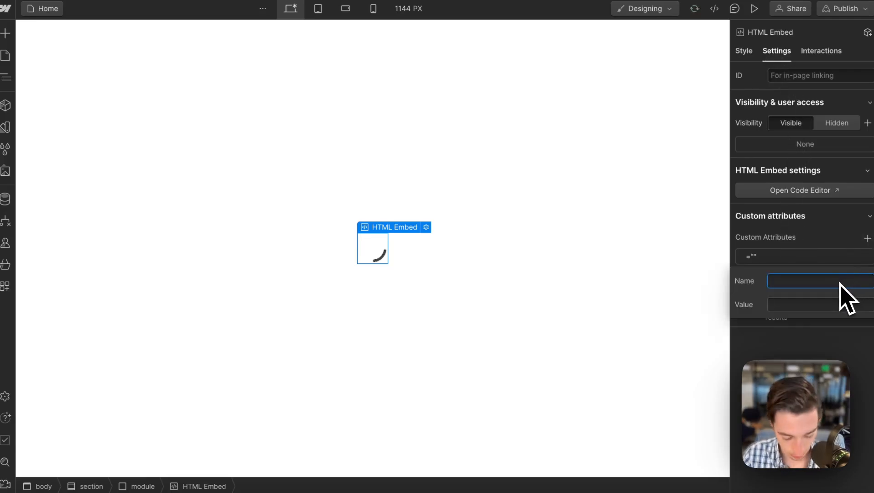
click(820, 306)
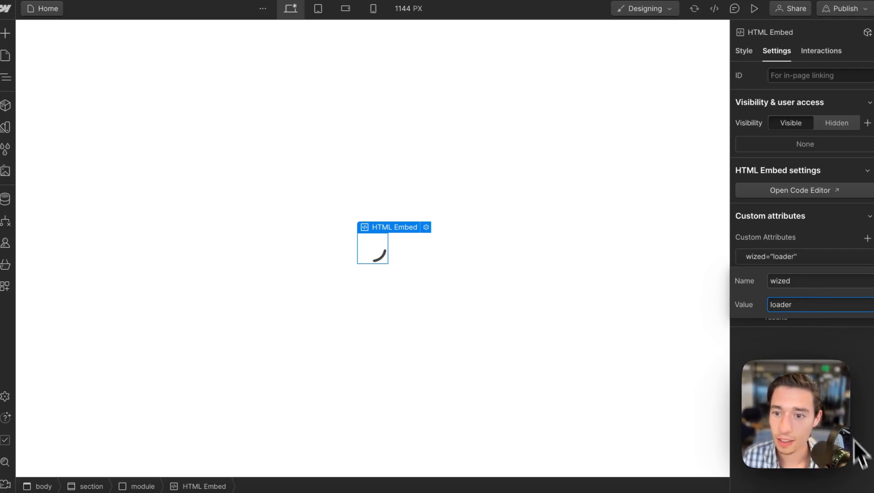
key(Return)
click(843, 8)
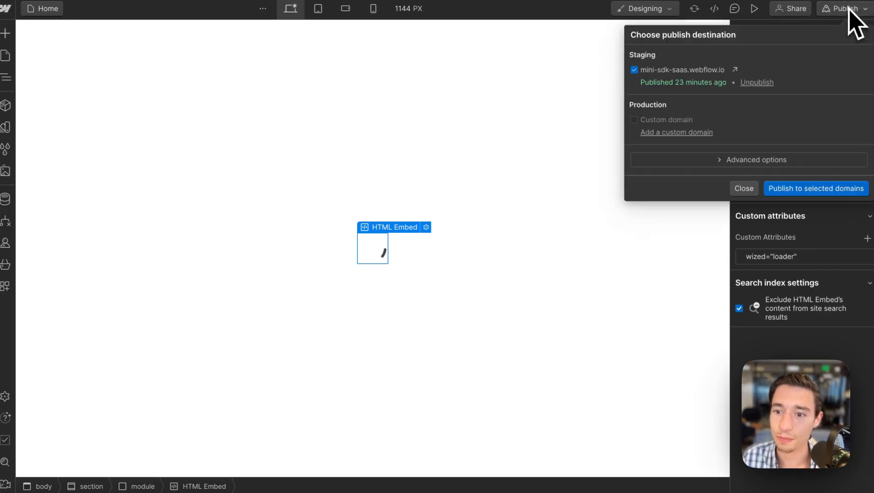
click(816, 188)
Switch to ChatGPT and ask how to create a QR code from a URL in vanilla JS.
click(32, 247)
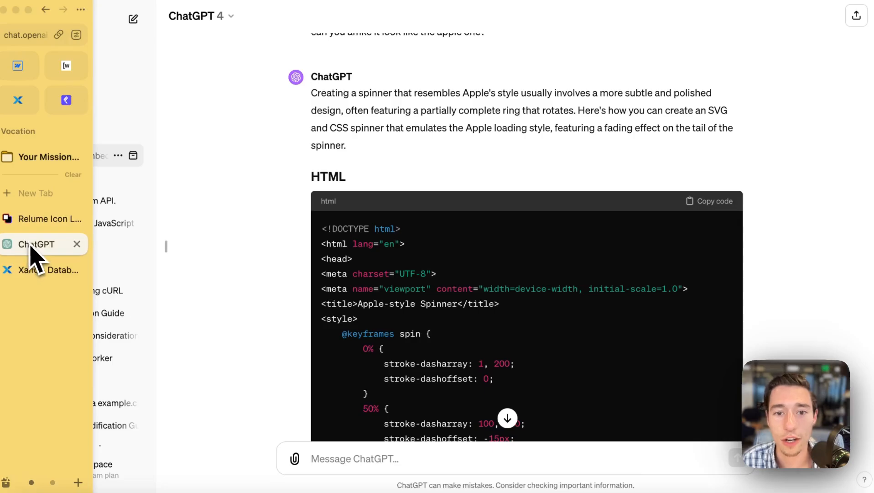
scroll(397, 292, down, 15)
click(425, 459)
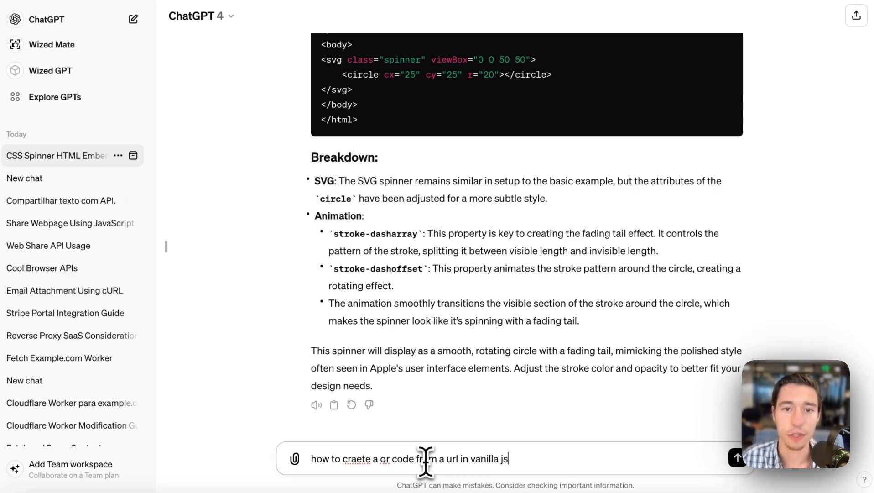
key(Return)
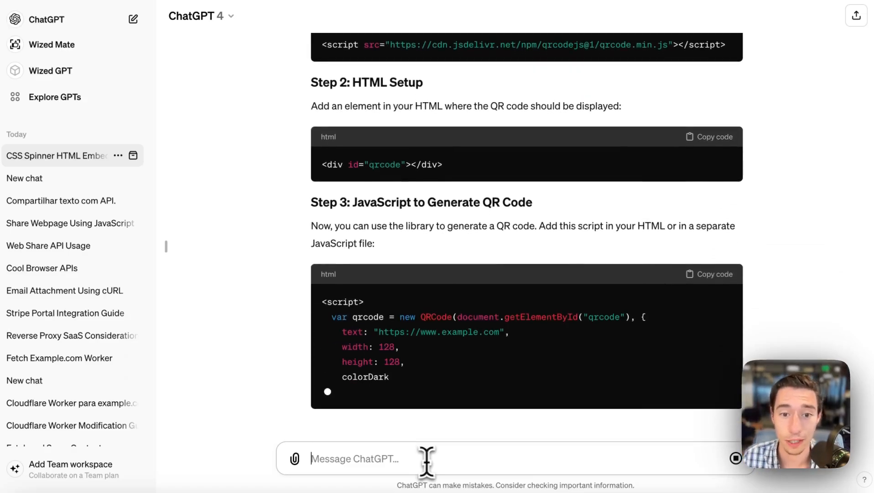
Copy the qrcode.js library script tag from Step 1 of ChatGPT's reply.
scroll(656, 333, up, 1)
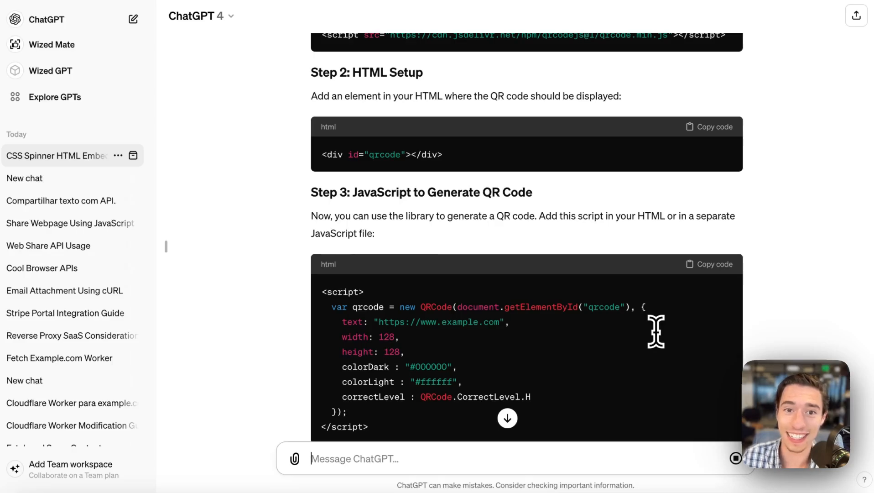
scroll(685, 215, up, 4)
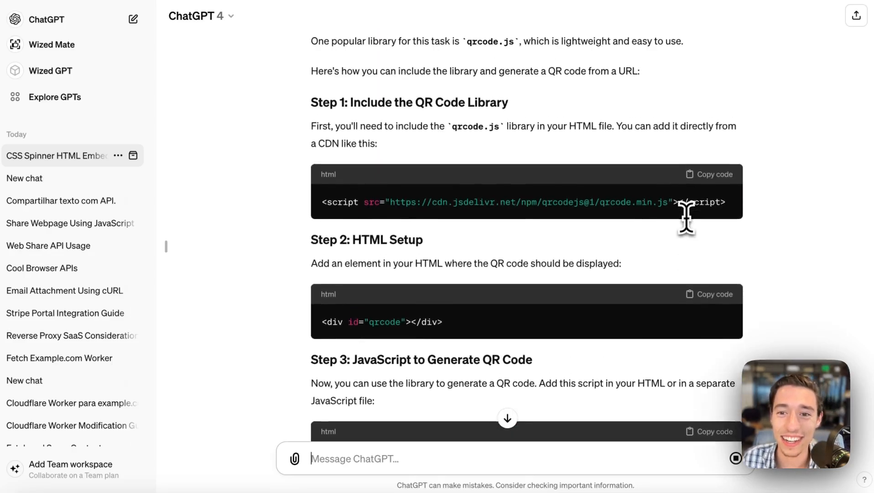
click(721, 178)
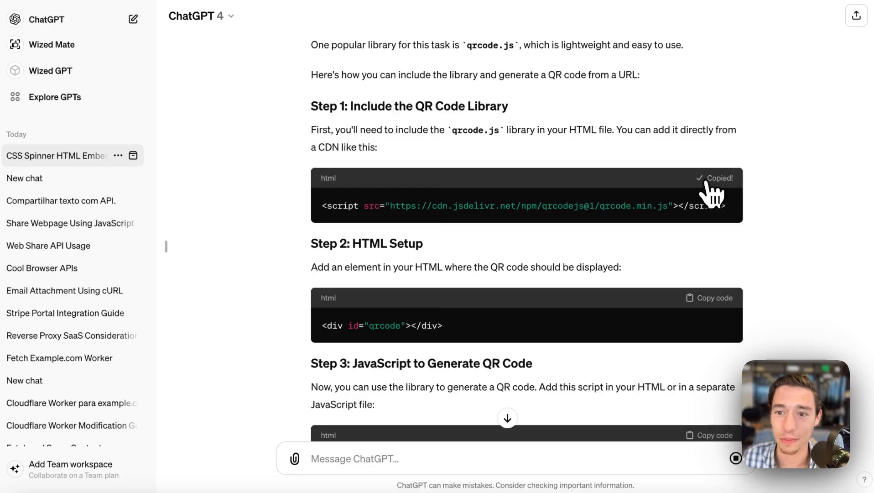
Switch to Webflow, paste the copied script into the Home page's custom code before the </body> tag, save and close the page settings.
click(14, 68)
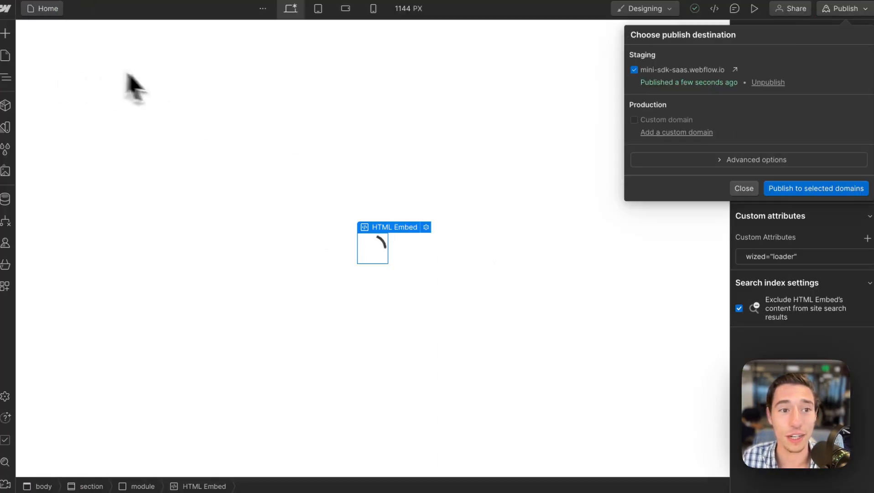
click(6, 56)
click(145, 103)
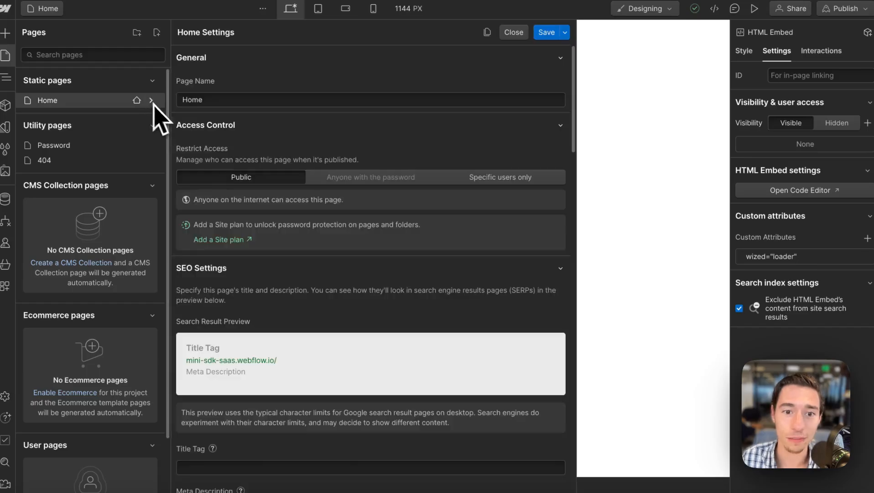
scroll(345, 294, down, 15)
scroll(325, 262, up, 5)
click(326, 263)
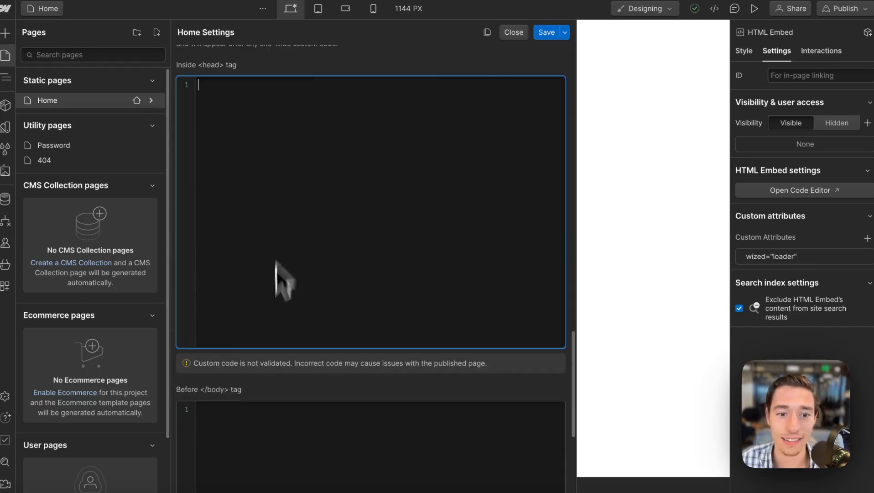
click(231, 424)
key(ctrl+v)
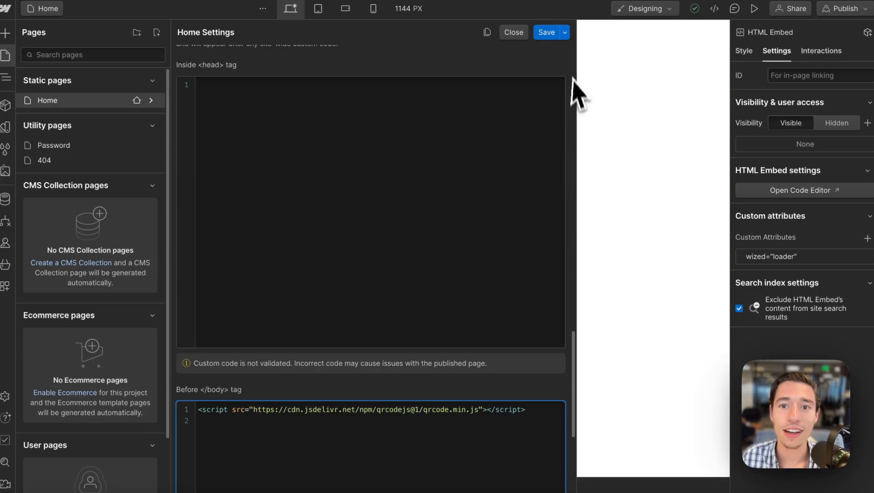
click(547, 32)
click(459, 243)
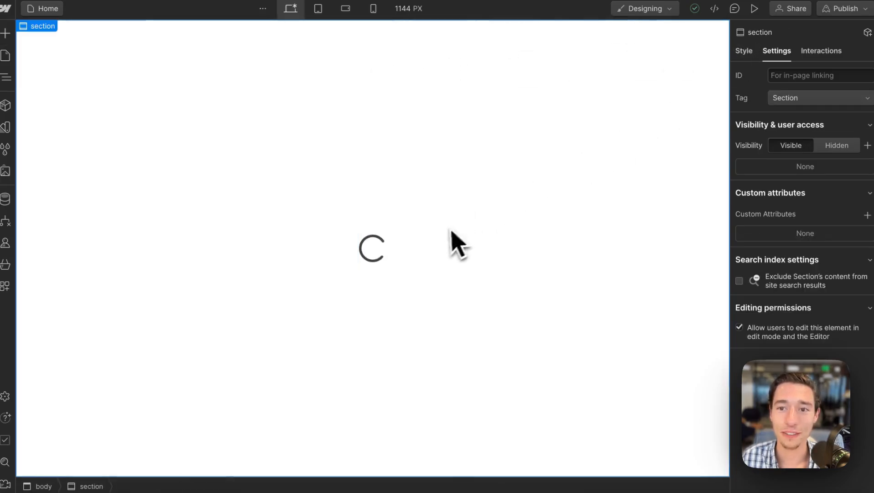
Switch to ChatGPT, copy the QR code div snippet from Step 2 and highlight its id="qrcode" attribute.
mouse_move(10, 139)
click(36, 244)
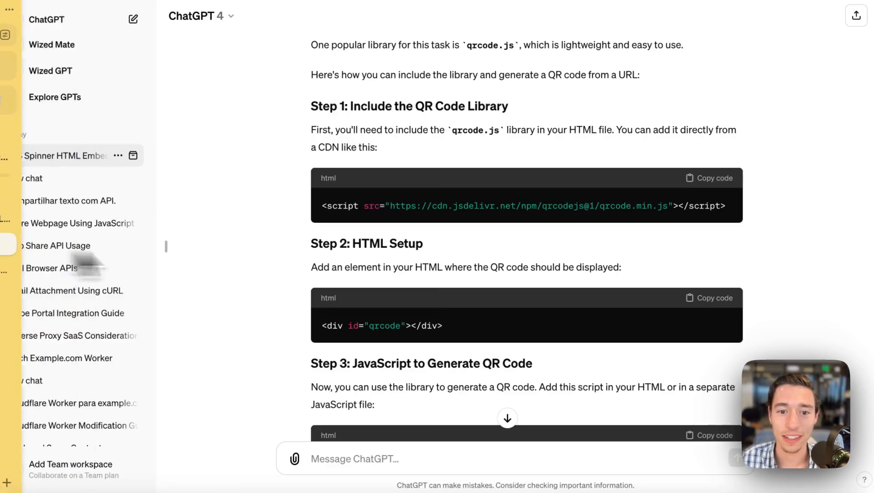
scroll(474, 299, down, 3)
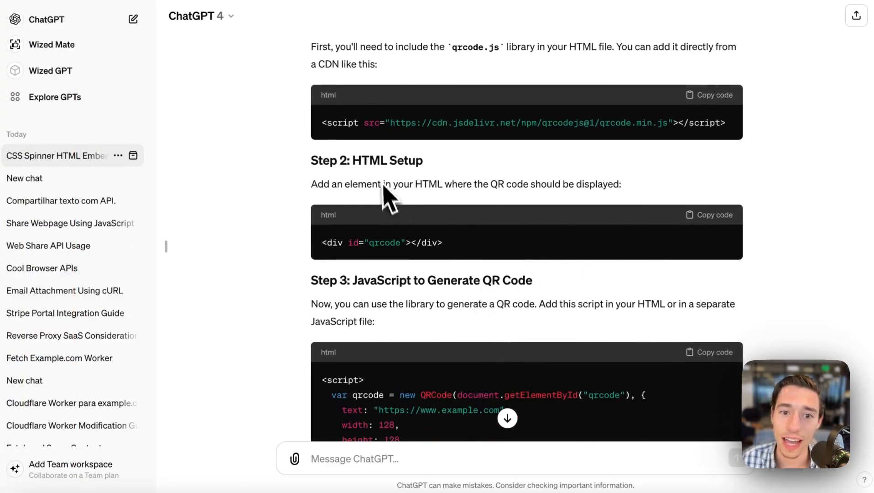
click(720, 216)
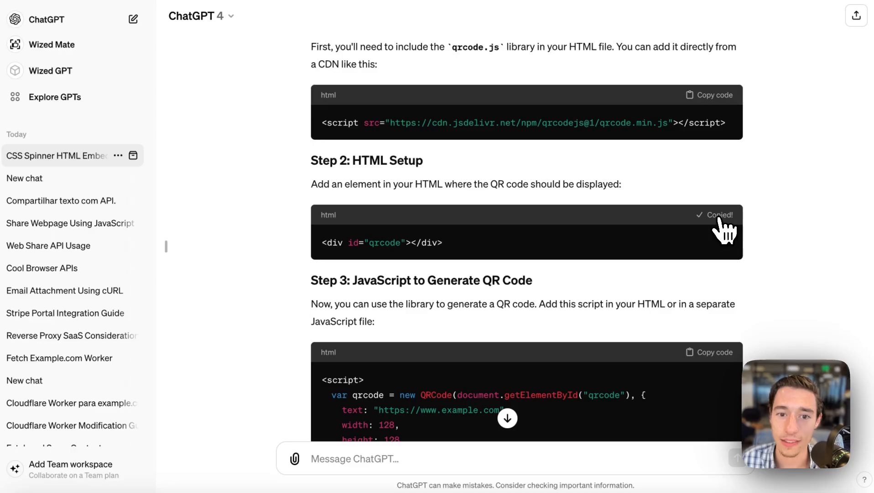
drag(349, 242, 415, 242)
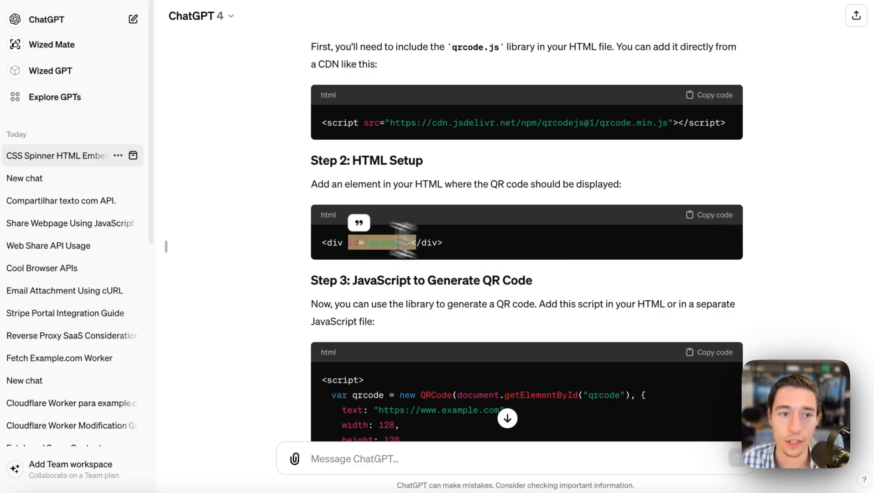
Switch to Webflow and check the QR code script in the Home page's custom code before the </body> tag.
click(57, 76)
mouse_move(51, 60)
click(12, 72)
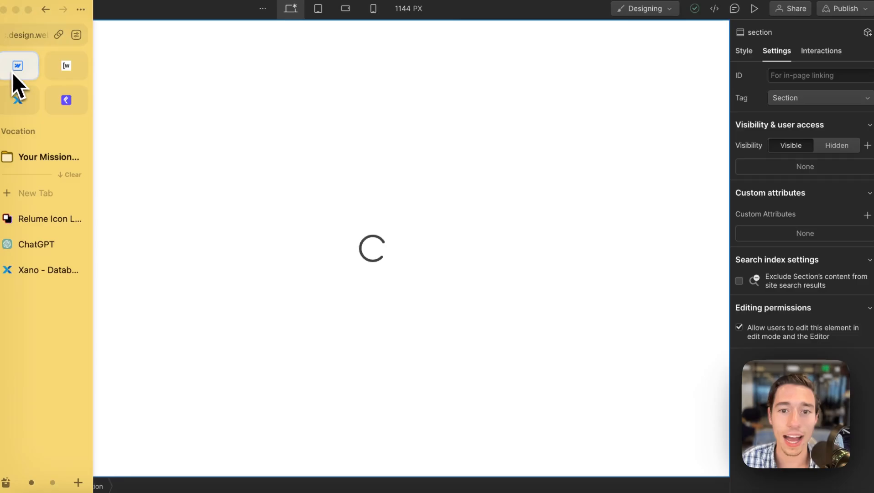
click(362, 250)
click(5, 55)
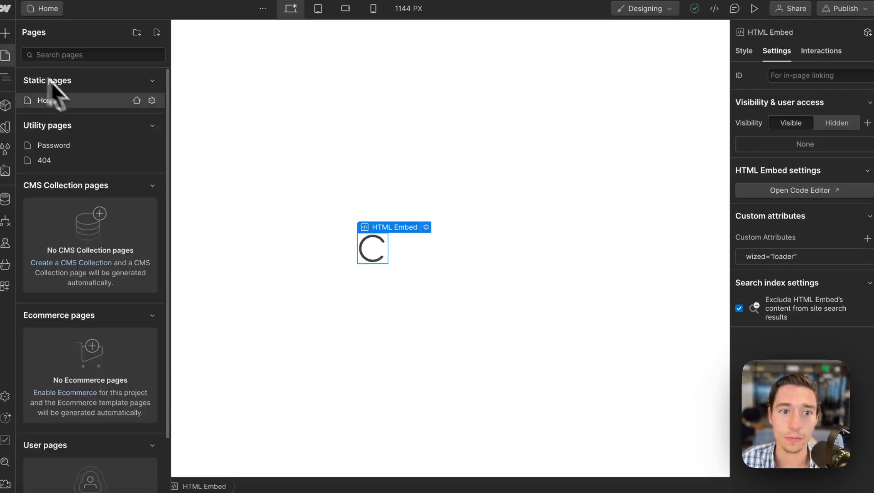
click(152, 99)
scroll(326, 276, down, 10)
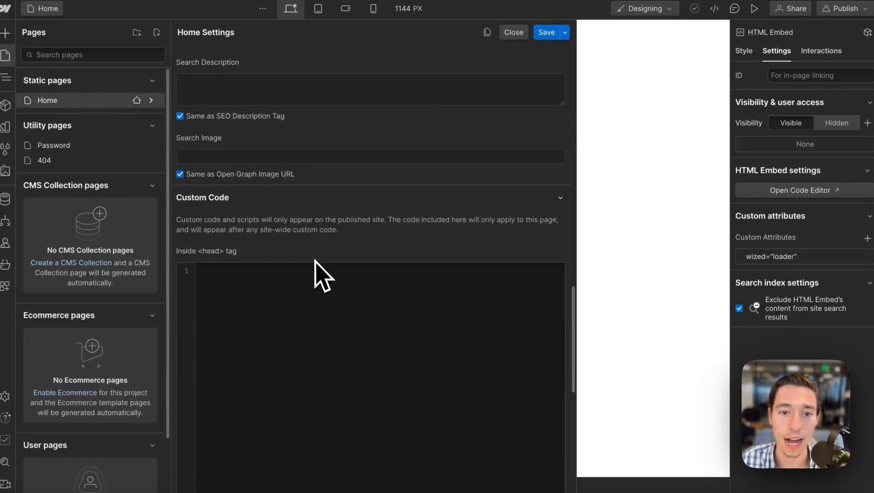
scroll(317, 271, down, 5)
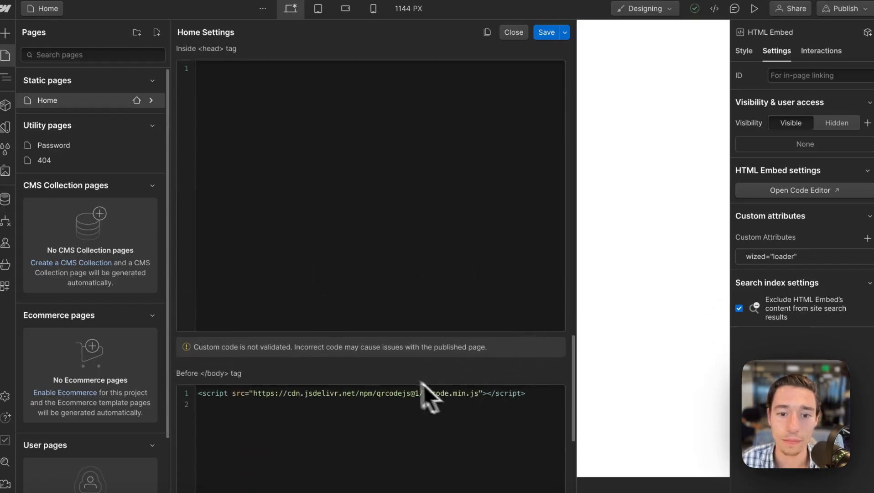
click(580, 121)
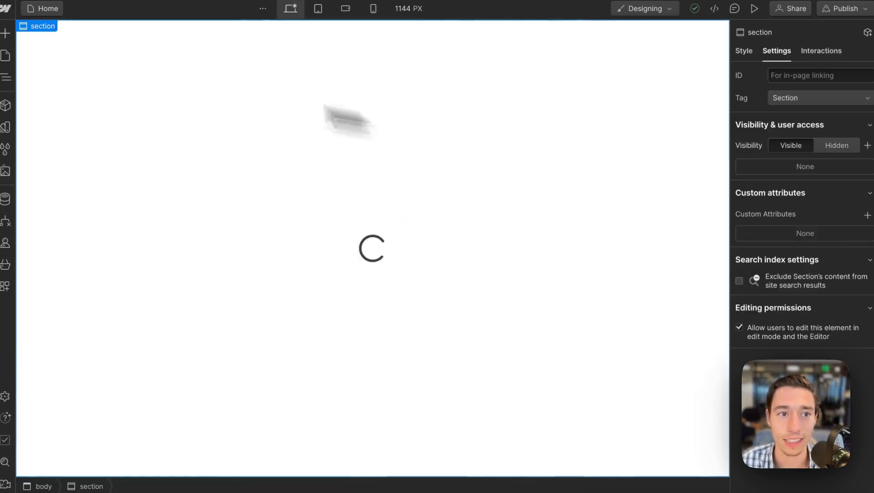
Add a Div element to the section in front of the spinner module.
click(6, 34)
scroll(53, 301, down, 15)
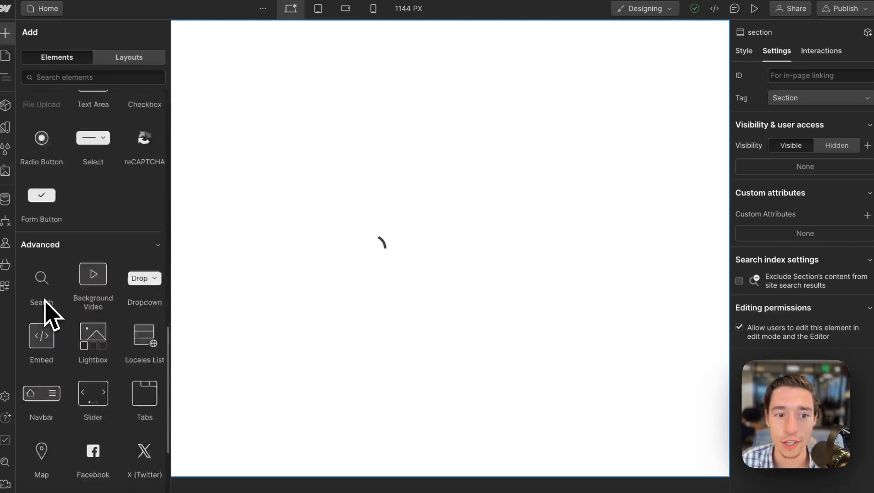
drag(42, 373, 365, 274)
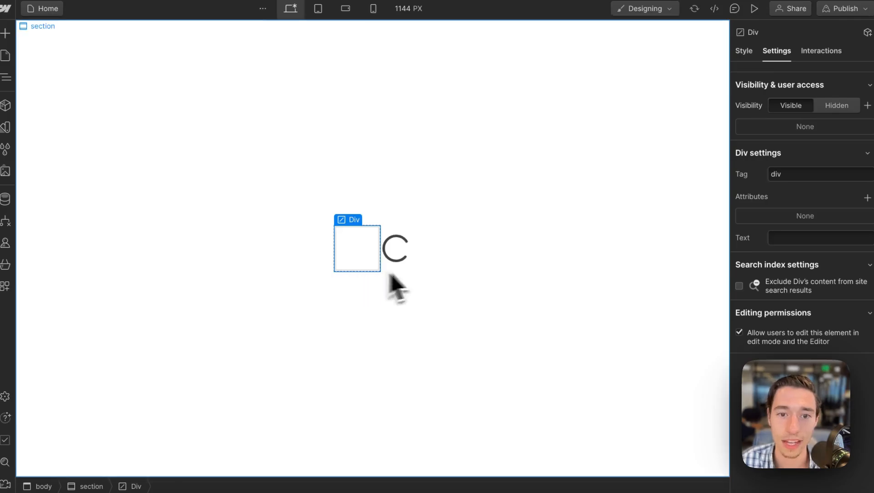
Create the class qr-code on the new Div.
click(742, 51)
click(779, 91)
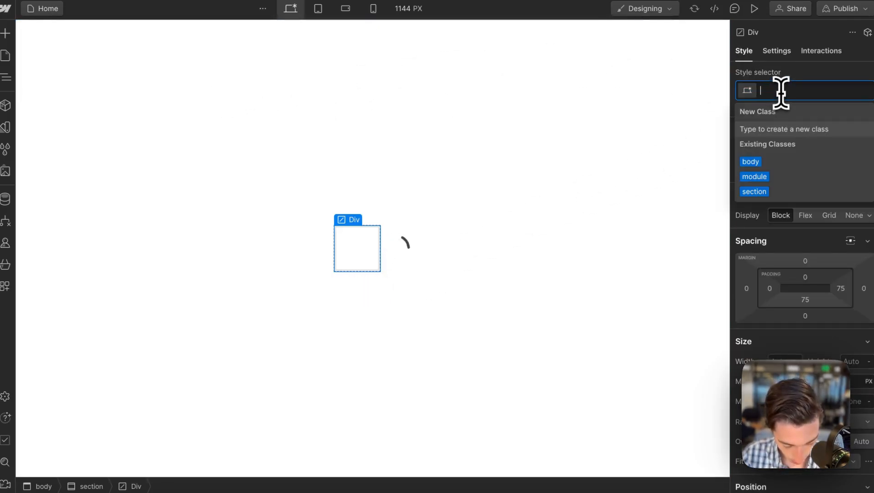
text(qr-code)
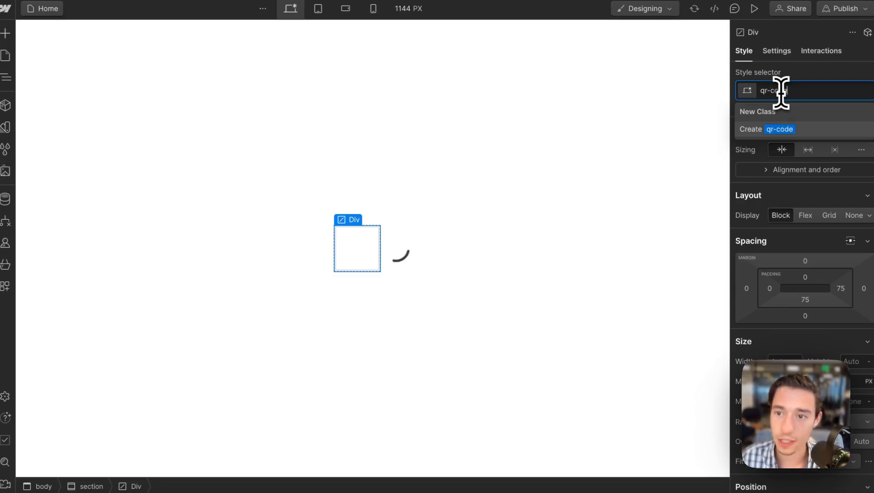
key(Return)
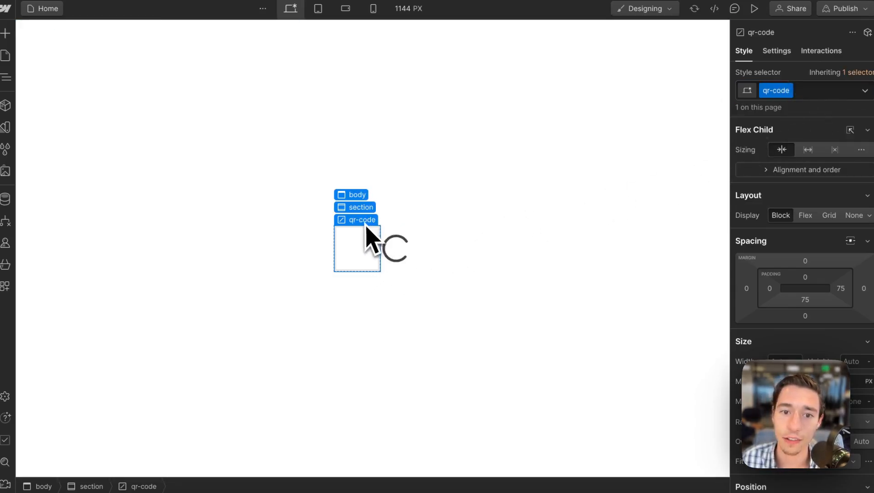
Move the qr-code div into the module, directly below the spinner's HTML Embed.
click(361, 209)
click(407, 244)
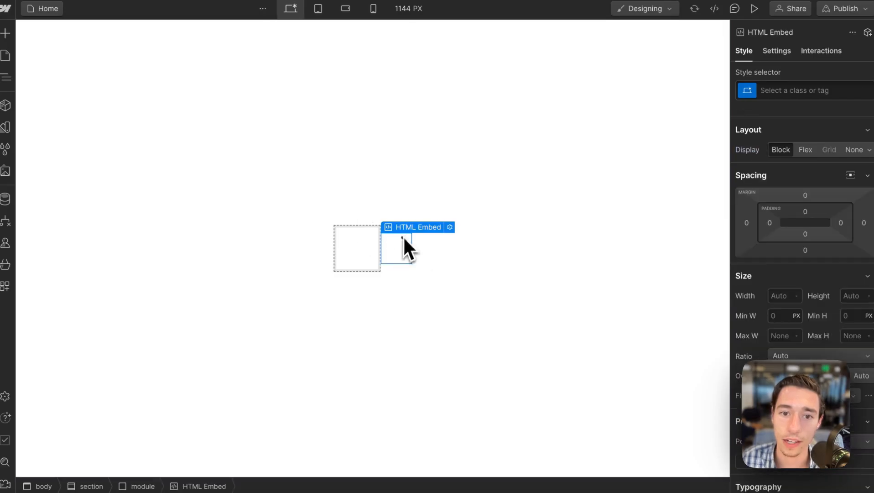
click(404, 215)
drag(368, 244, 407, 250)
click(458, 261)
click(372, 276)
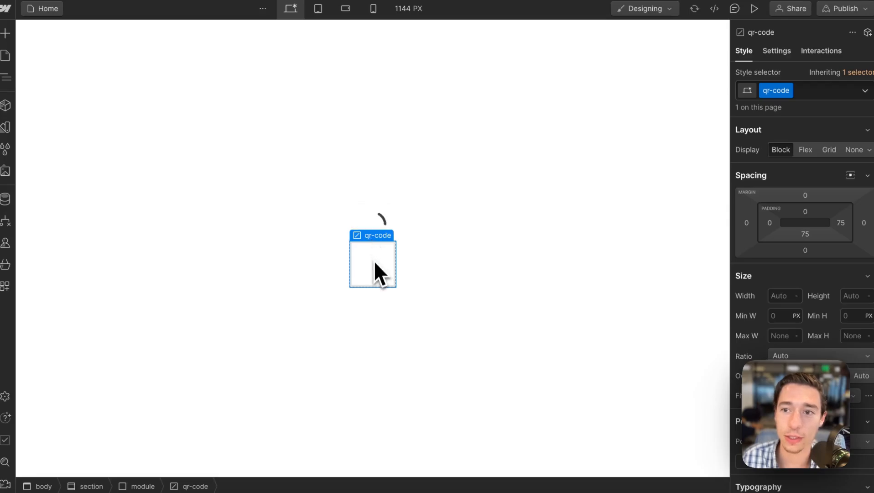
Set the qr-code div's width and height to 10 rem.
click(782, 296)
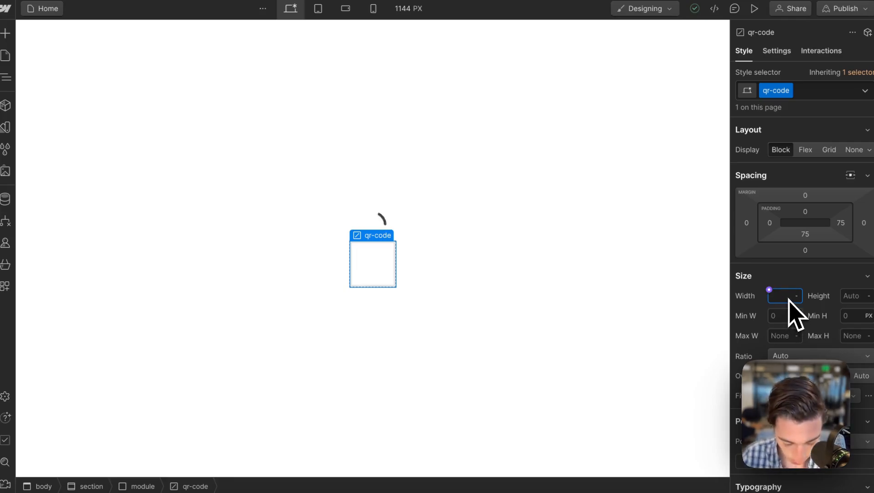
key(Return)
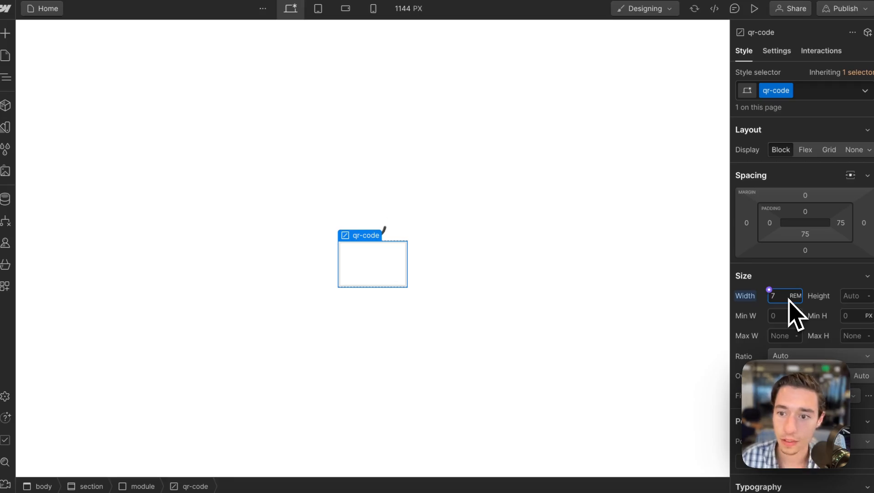
key(Return)
click(851, 295)
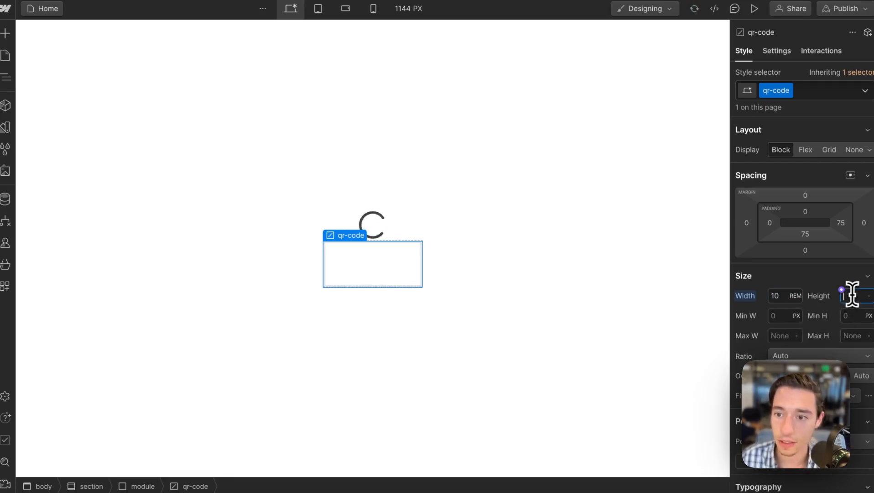
text(10)
key(Return)
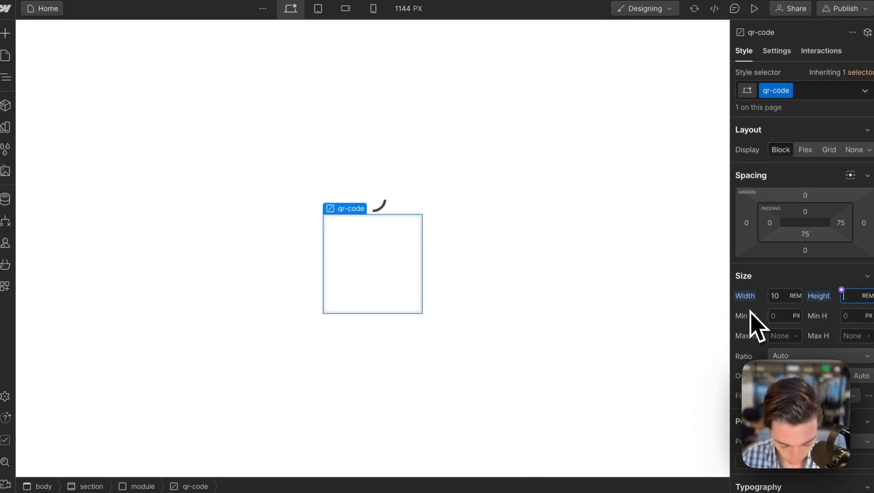
Set the qr-code div's height and width to 7 rem.
text(7)
key(Return)
click(784, 295)
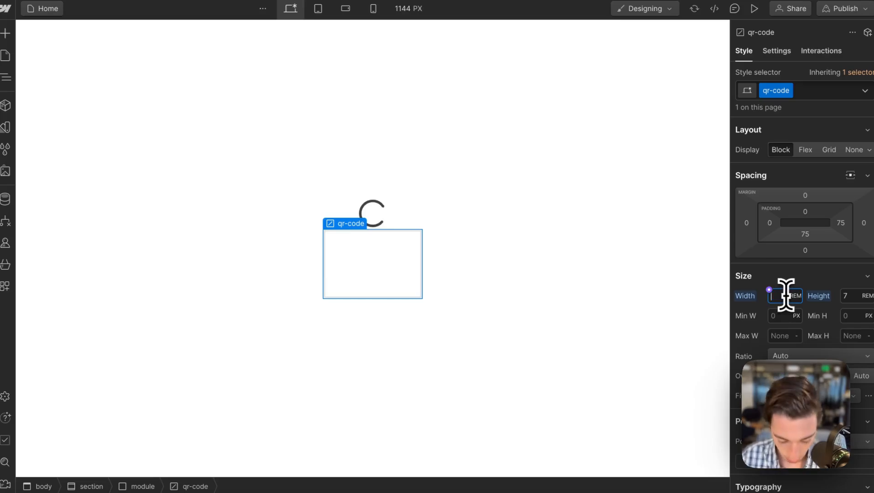
text(7)
click(432, 319)
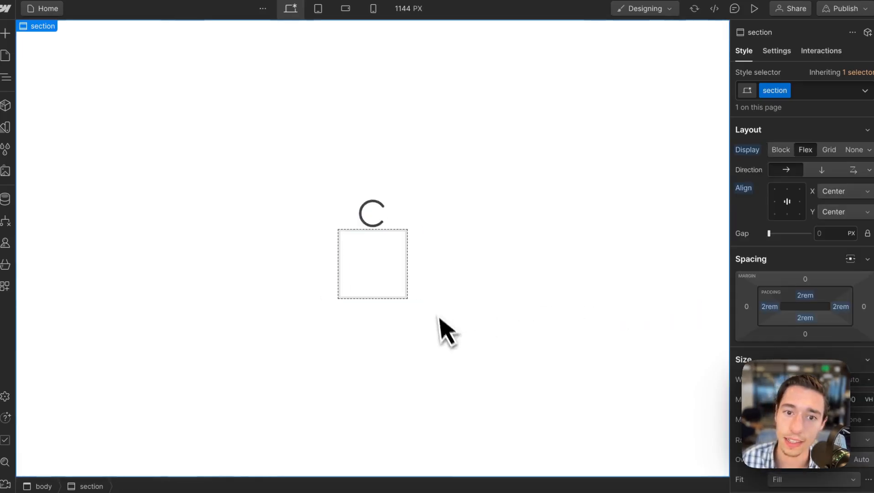
click(378, 256)
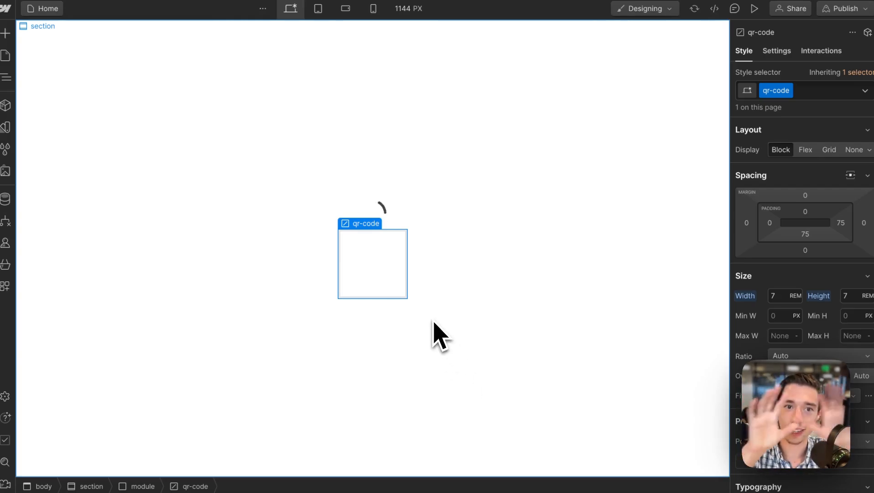
click(433, 276)
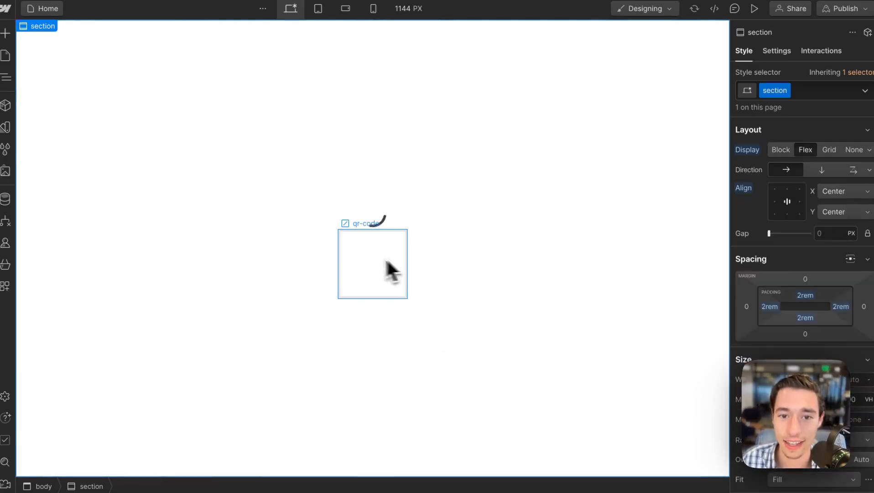
click(367, 258)
click(375, 218)
click(384, 247)
click(384, 211)
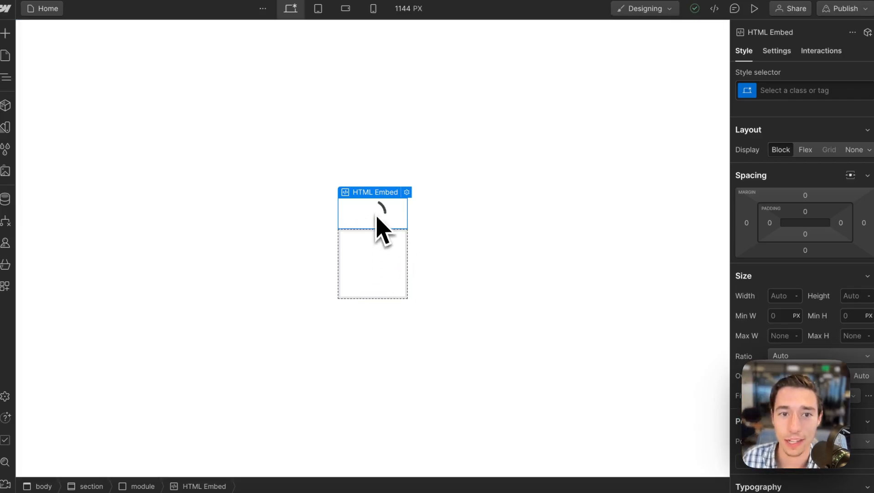
click(372, 263)
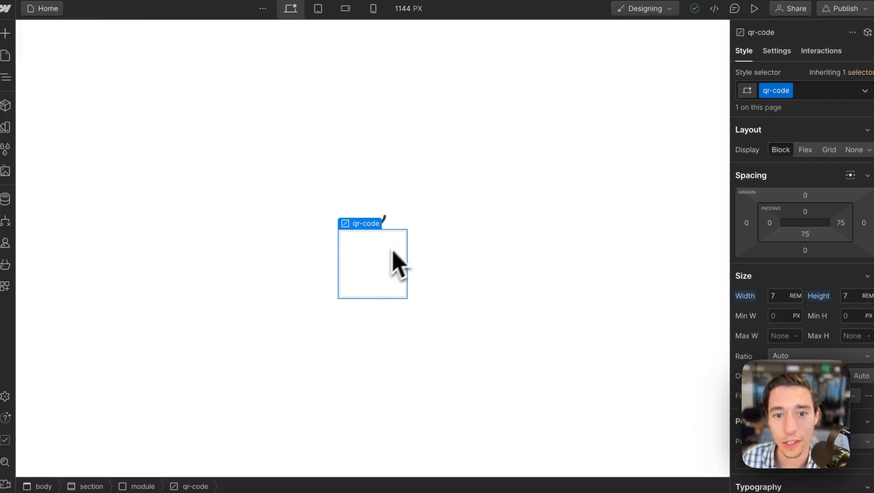
click(377, 221)
click(382, 257)
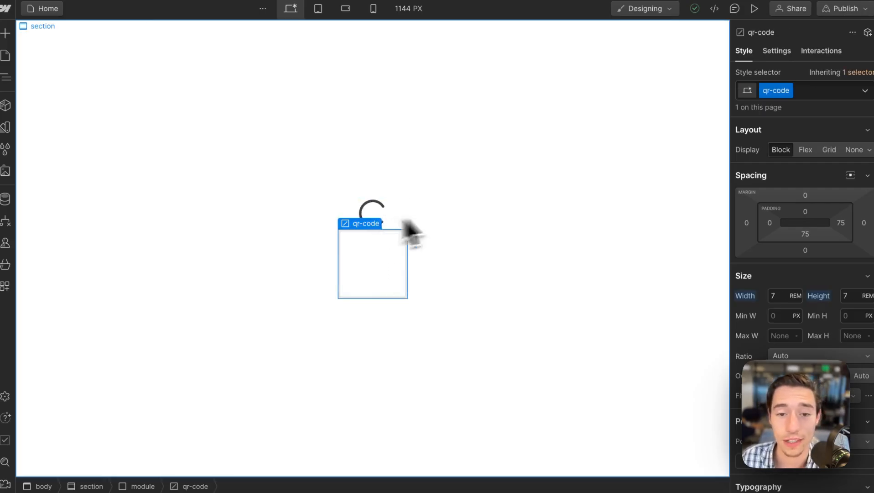
click(525, 223)
Give the qr-code div a whitesmoke background colour and a 10 px border radius.
click(406, 276)
scroll(816, 308, down, 12)
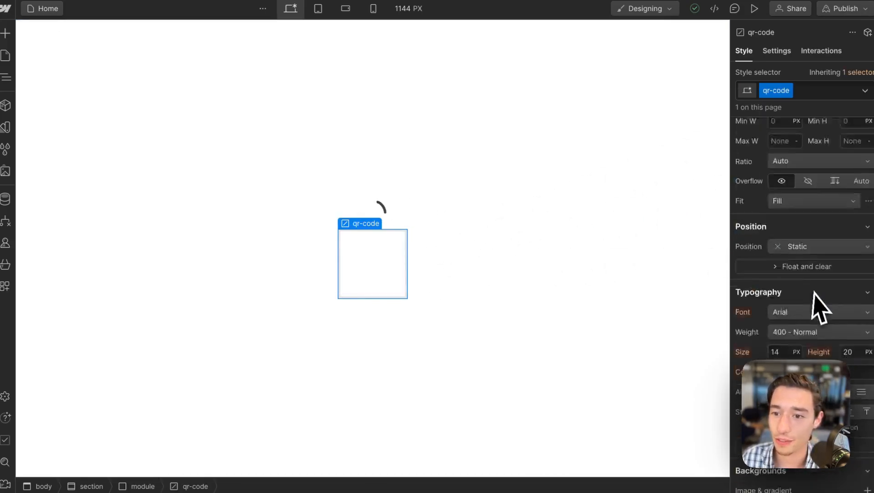
scroll(812, 322, up, 3)
click(778, 228)
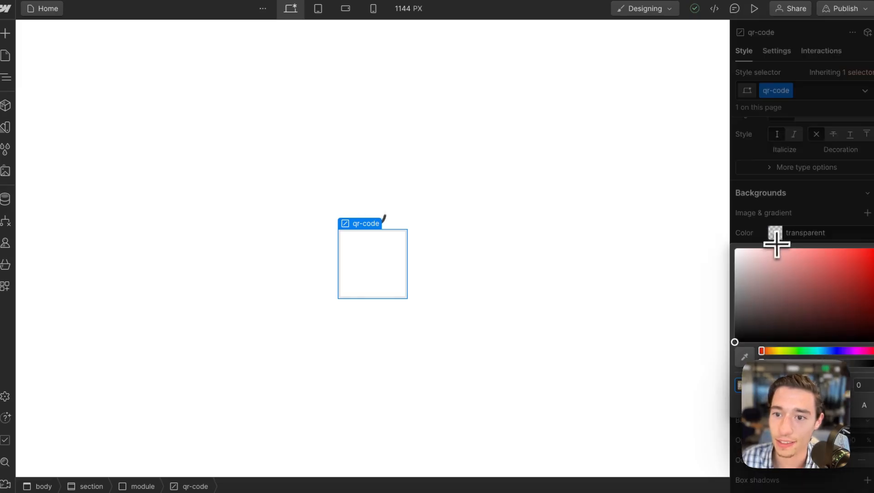
drag(774, 269, 664, 255)
mouse_move(737, 252)
mouse_down()
mouse_move(728, 260)
mouse_move(722, 253)
mouse_up()
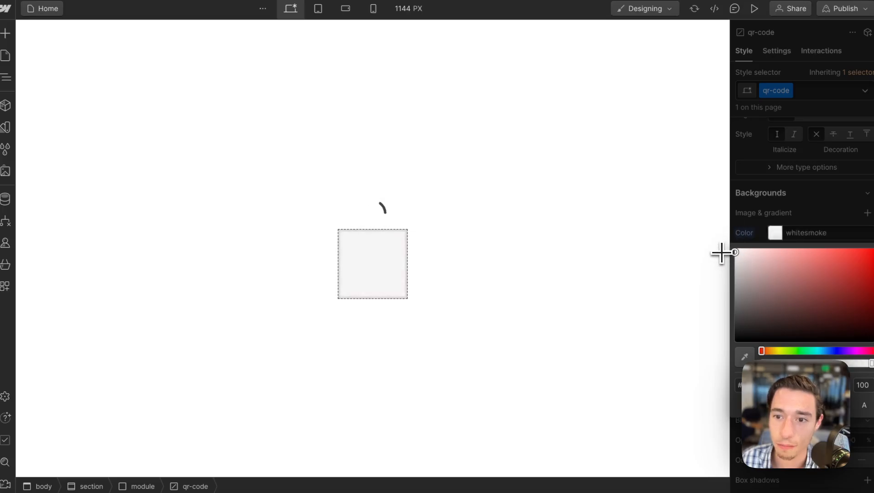
click(830, 201)
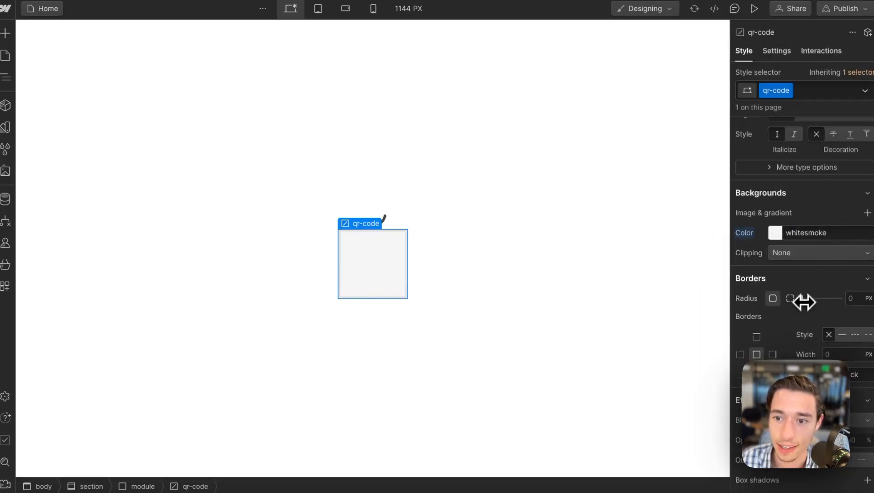
drag(804, 302, 818, 300)
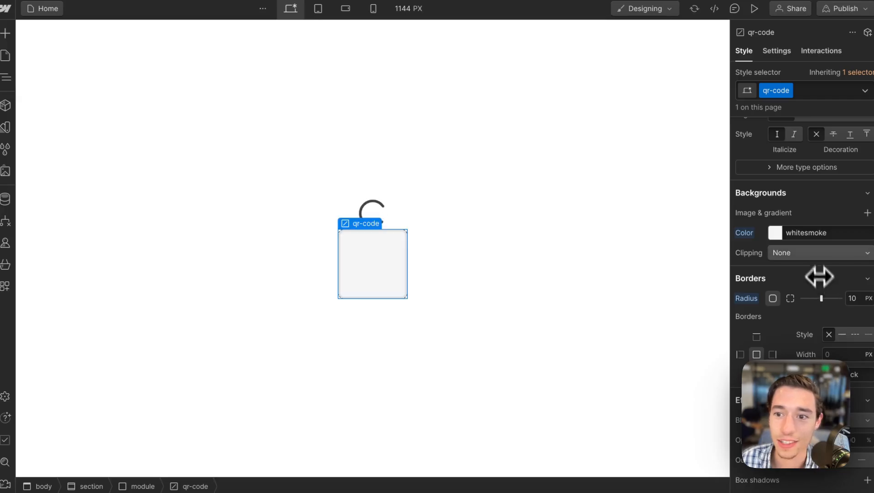
Set the qr-code div's padding to 1rem on all four sides.
scroll(819, 273, up, 5)
click(806, 212)
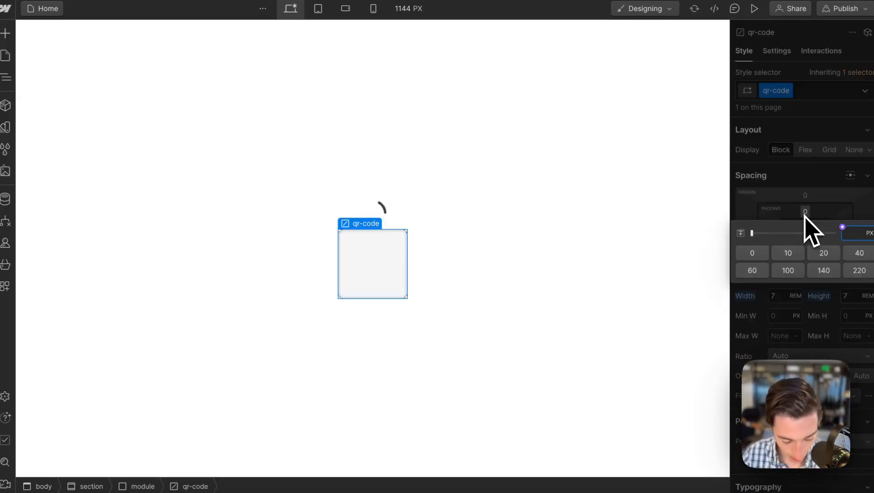
key(Return)
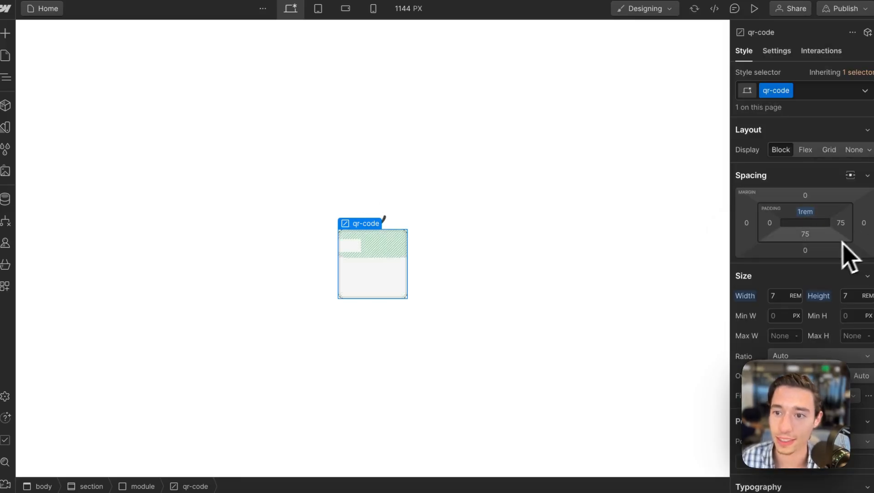
click(840, 223)
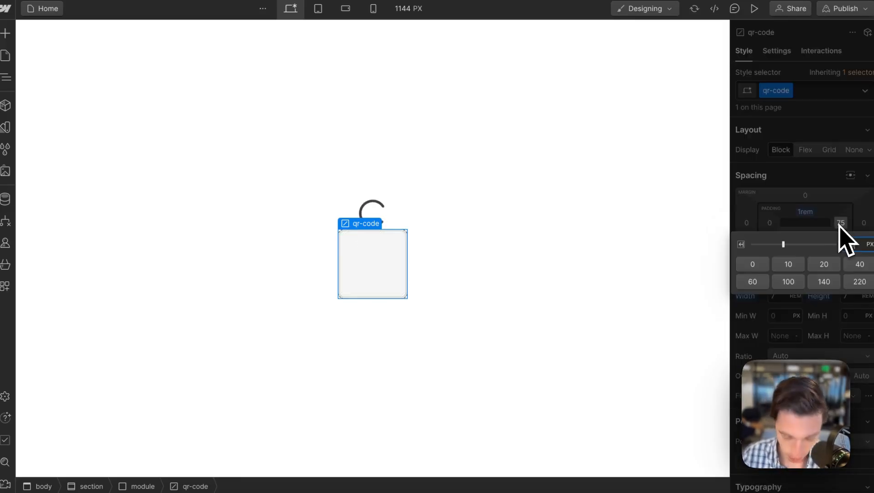
text(1rem)
key(Return)
click(806, 234)
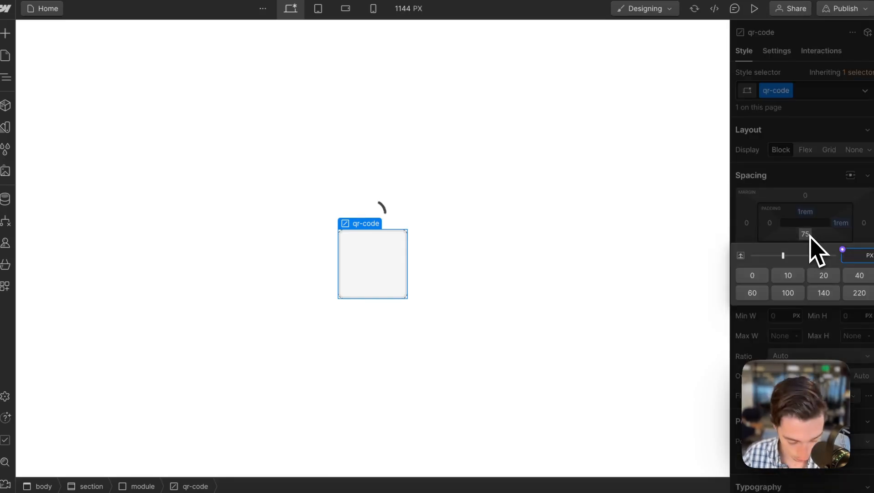
key(Return)
click(770, 223)
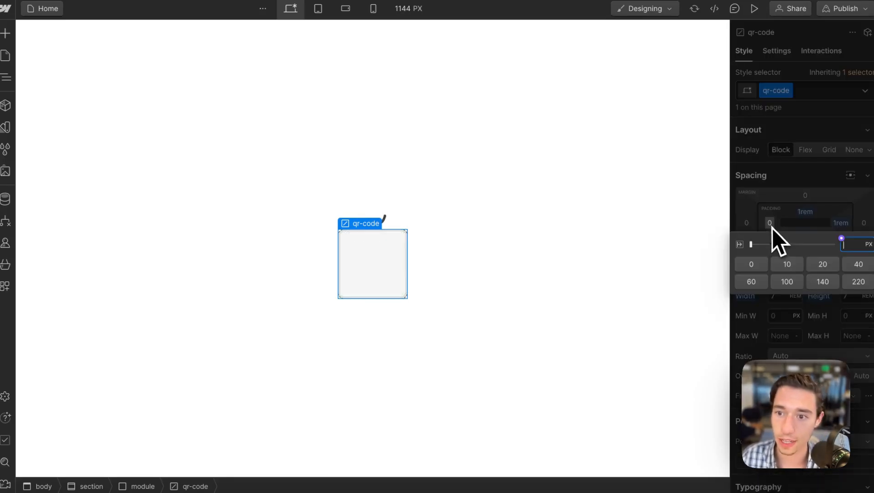
key(Return)
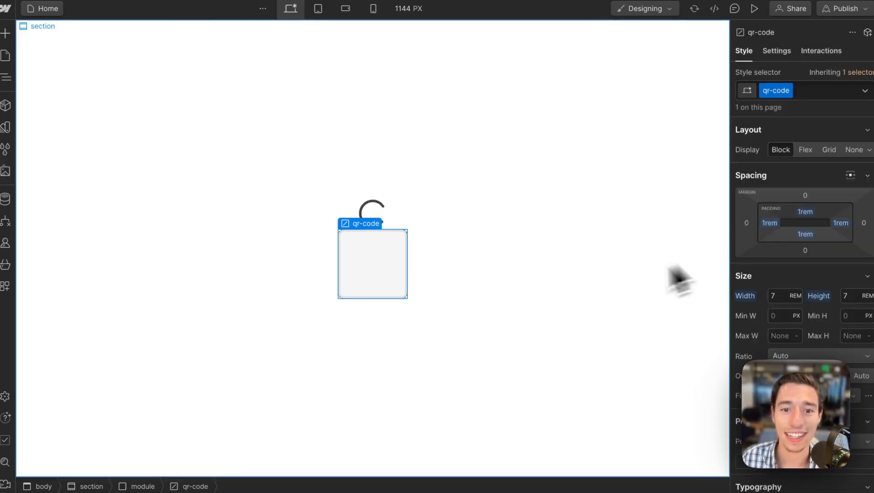
Publish the site to the staging domain mini-sdk-saas.webflow.io.
click(561, 325)
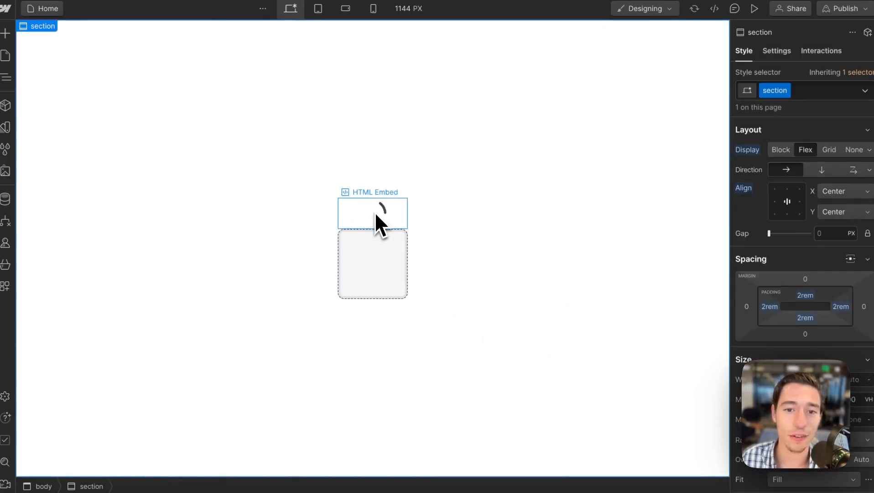
click(380, 224)
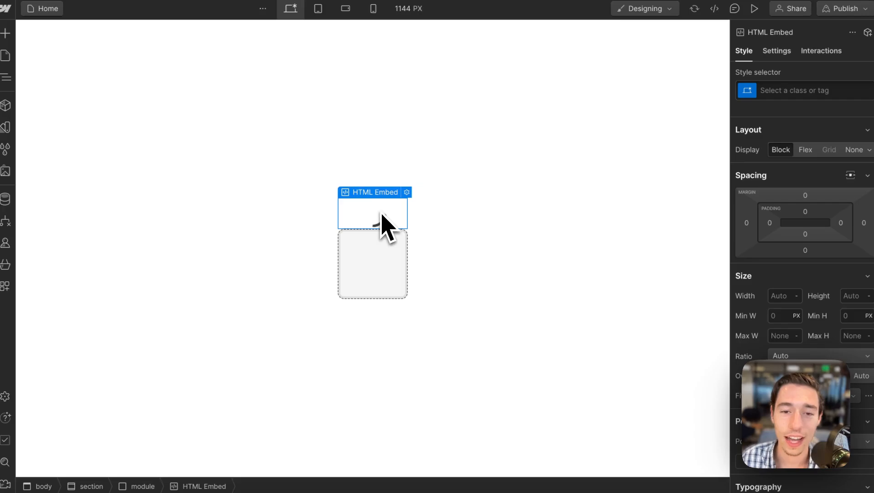
click(843, 8)
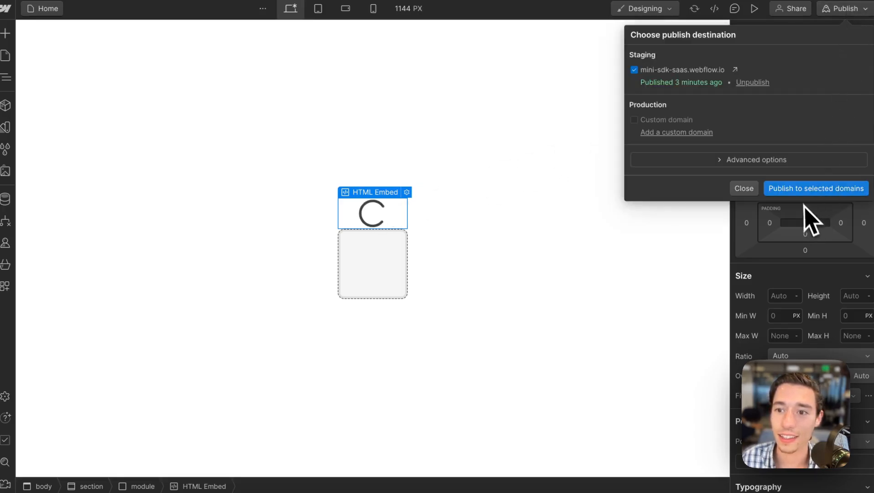
click(799, 189)
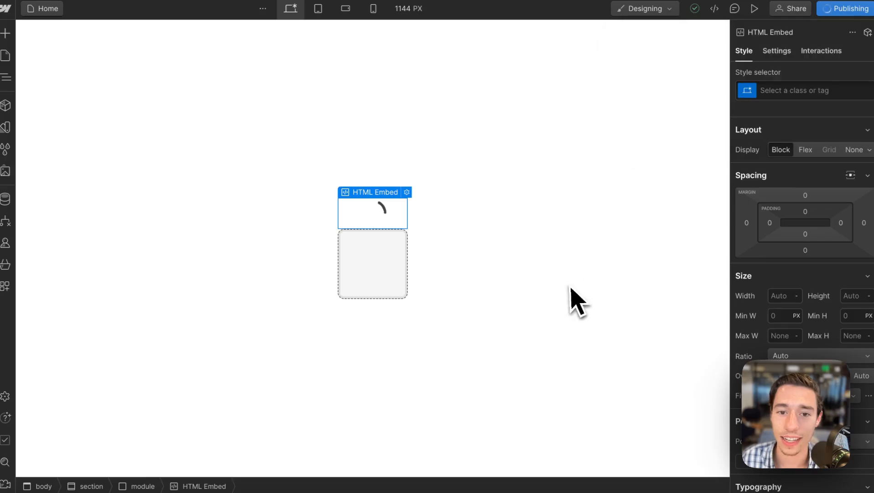
click(547, 314)
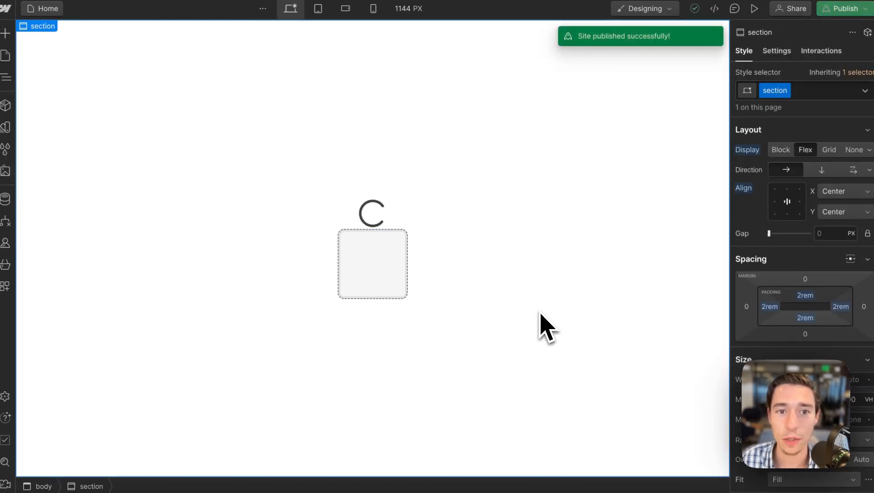
Switch to ChatGPT and highlight the QRCode constructor code inside the script block of Step 3.
mouse_move(51, 209)
click(47, 243)
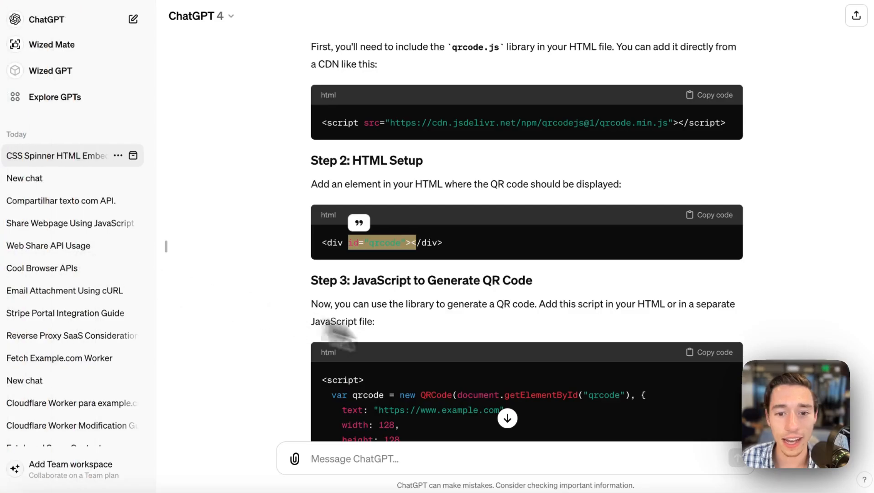
scroll(338, 332, down, 4)
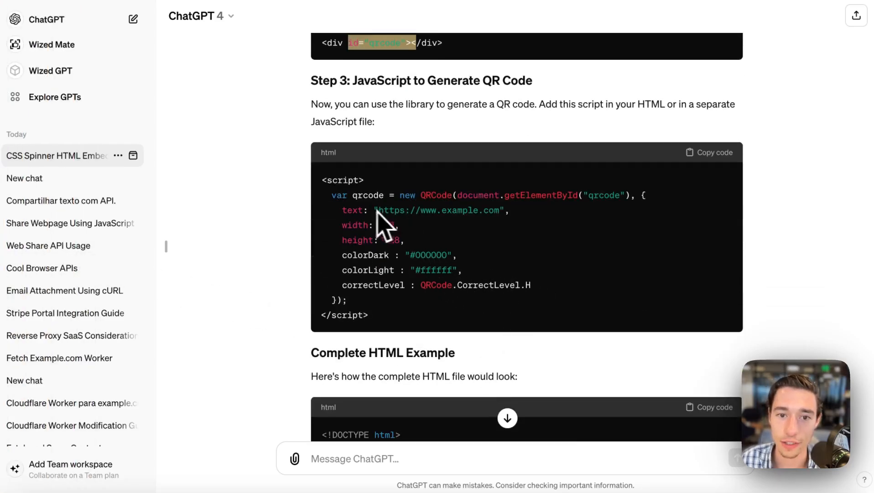
drag(327, 193, 426, 302)
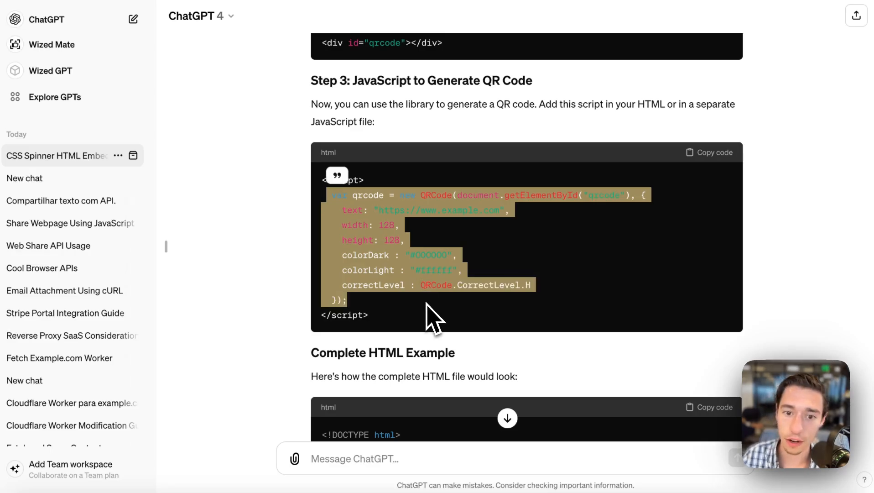
Review the complete HTML example for the QR code and its Step 3 script in the ChatGPT answer.
scroll(429, 317, down, 9)
scroll(429, 317, up, 4)
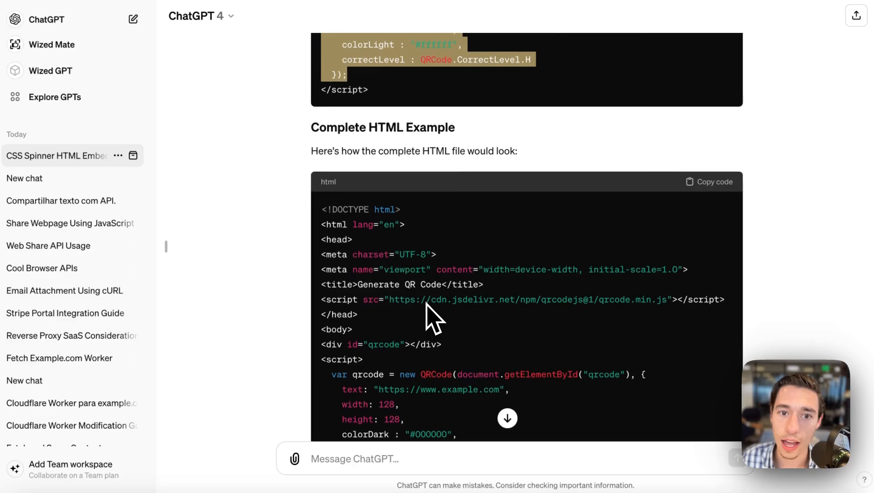
scroll(429, 317, down, 2)
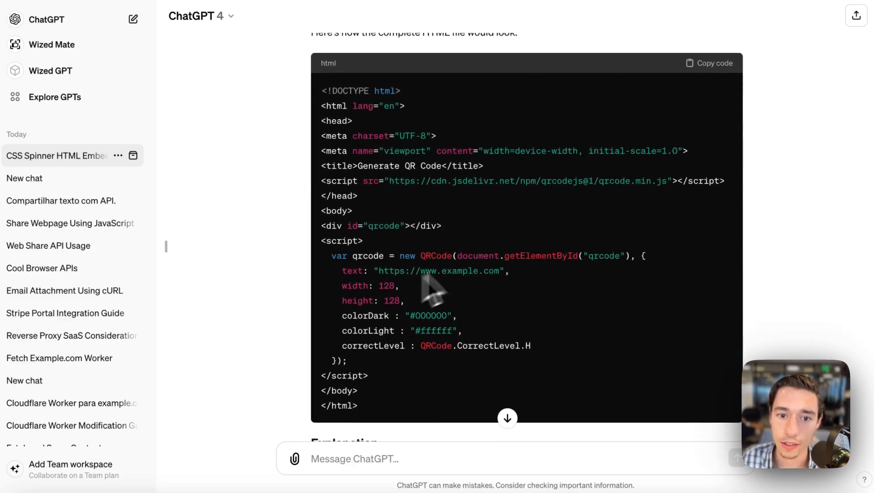
scroll(452, 296, up, 8)
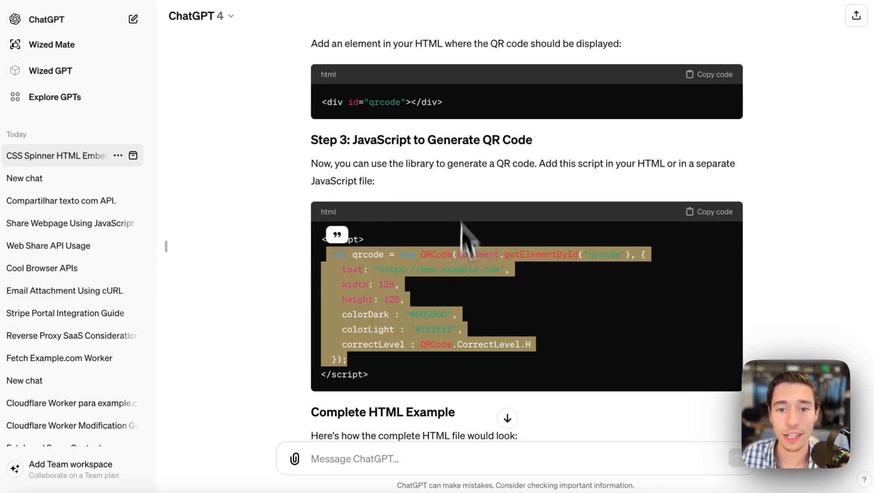
Switch to Webflow, republish the site to the staging domain mini-sdk-saas.webflow.io, and reload the canvas in Wized.
mouse_move(7, 29)
click(64, 68)
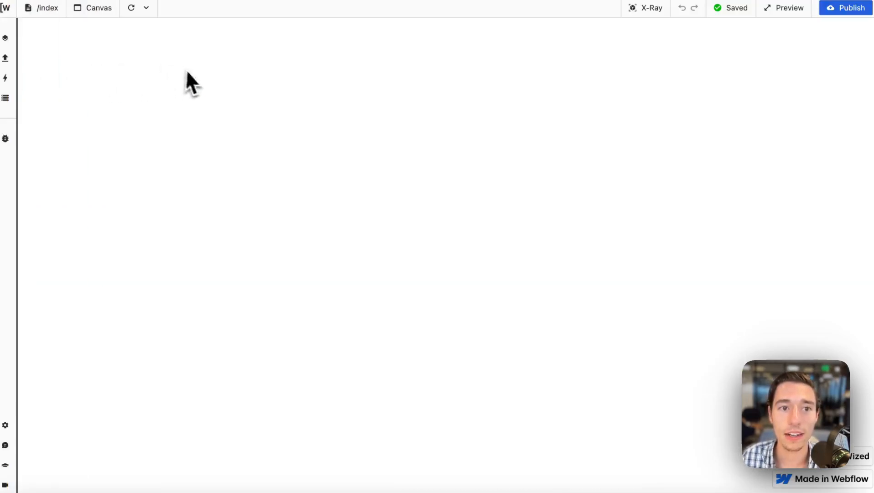
click(16, 73)
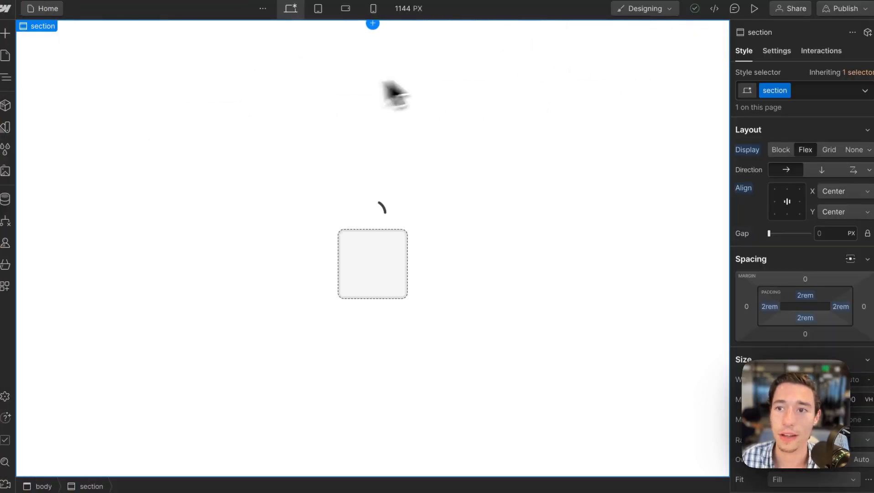
click(845, 9)
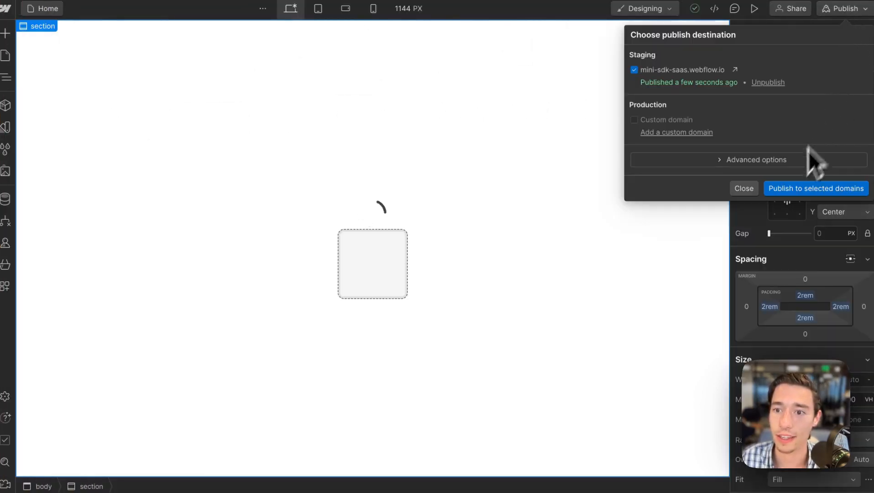
click(792, 188)
click(61, 73)
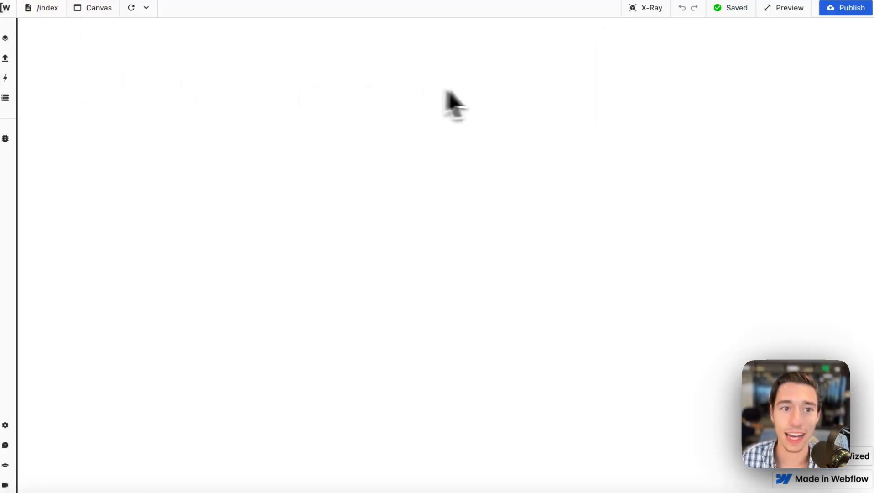
click(131, 8)
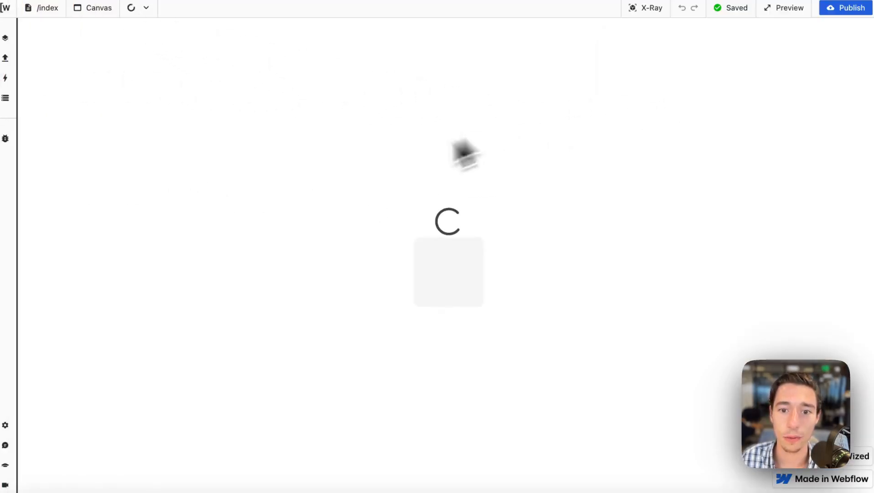
Switch to Webflow, give the qr-code div a custom attribute id with value qr-code, and publish the site to staging.
mouse_move(6, 117)
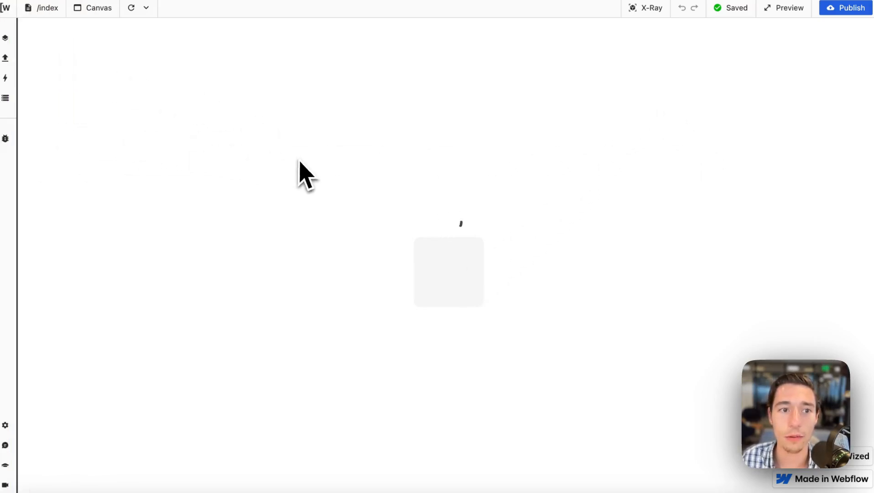
mouse_move(44, 146)
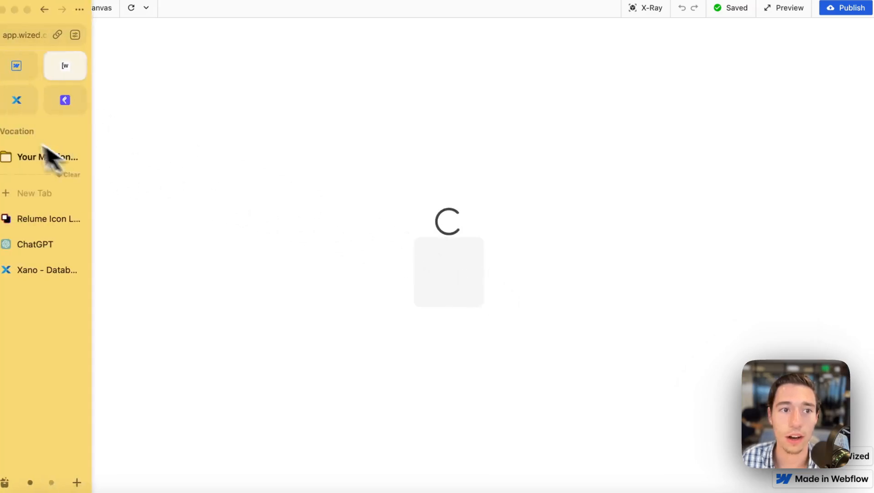
click(27, 76)
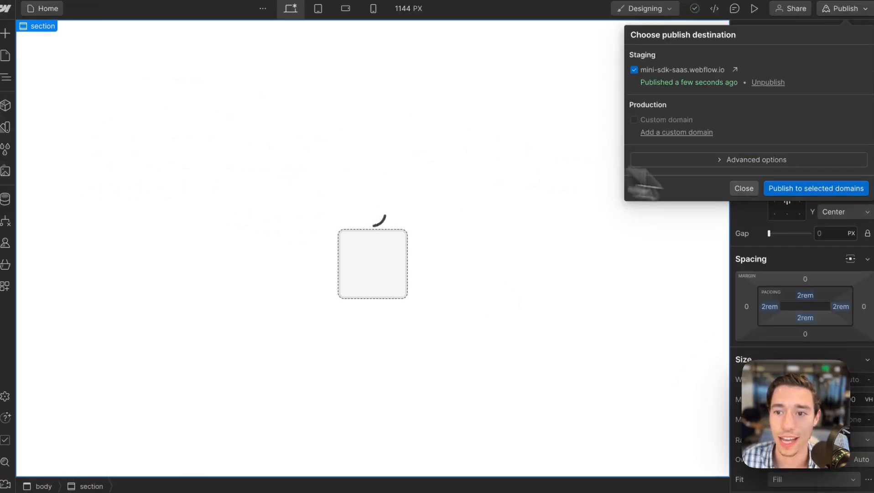
click(741, 188)
click(403, 251)
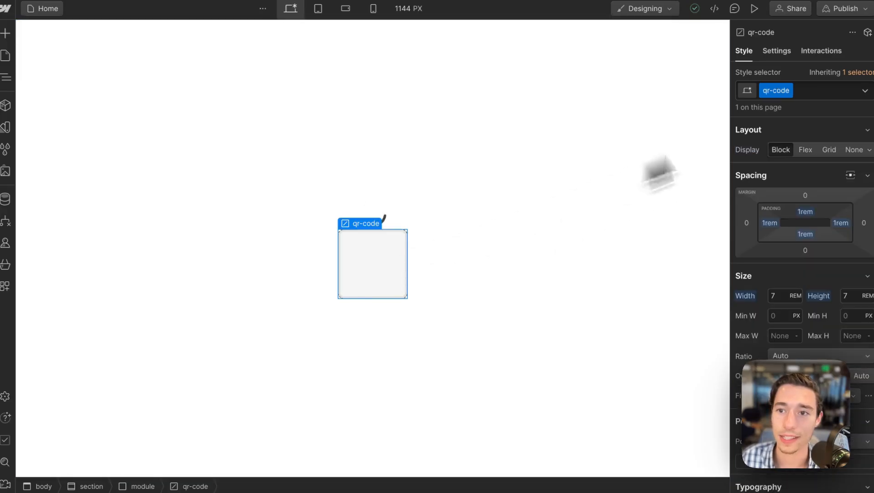
click(779, 53)
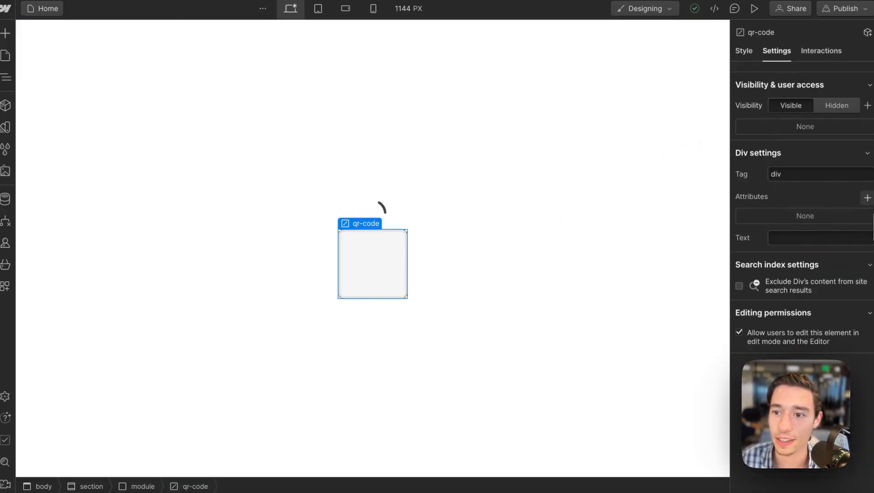
click(867, 198)
text(id)
click(819, 263)
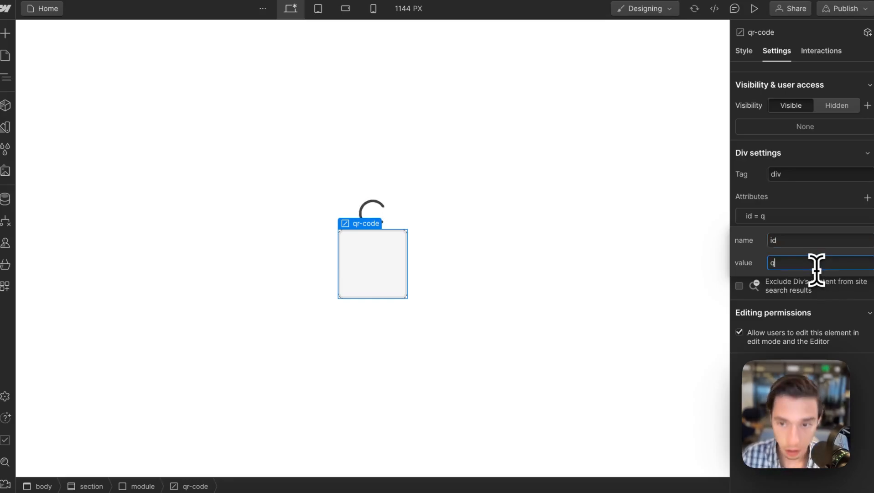
text(qr-code)
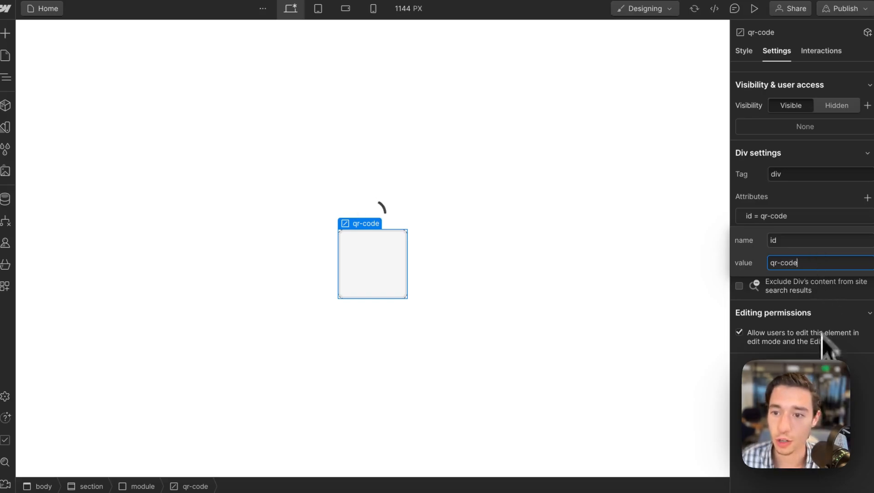
key(Return)
click(847, 9)
click(796, 188)
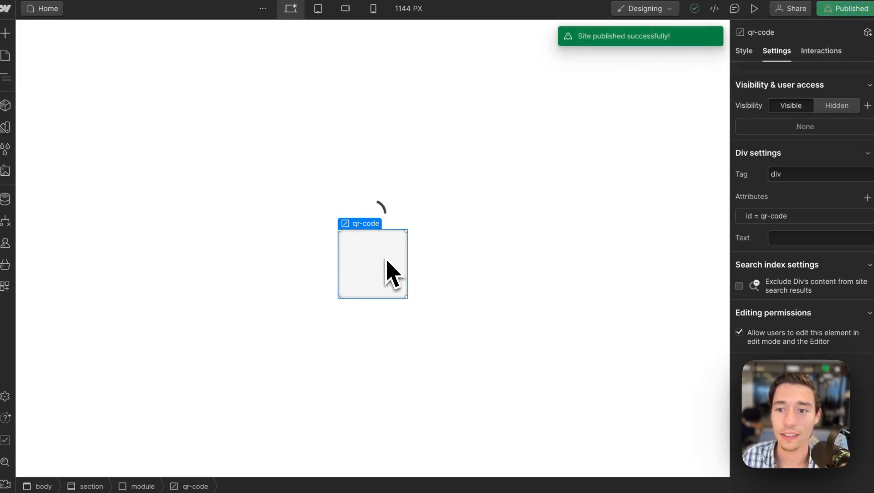
Add a second custom attribute, wized with value qrCode, to the qr-code div and publish the site to staging.
click(867, 197)
text(wiz)
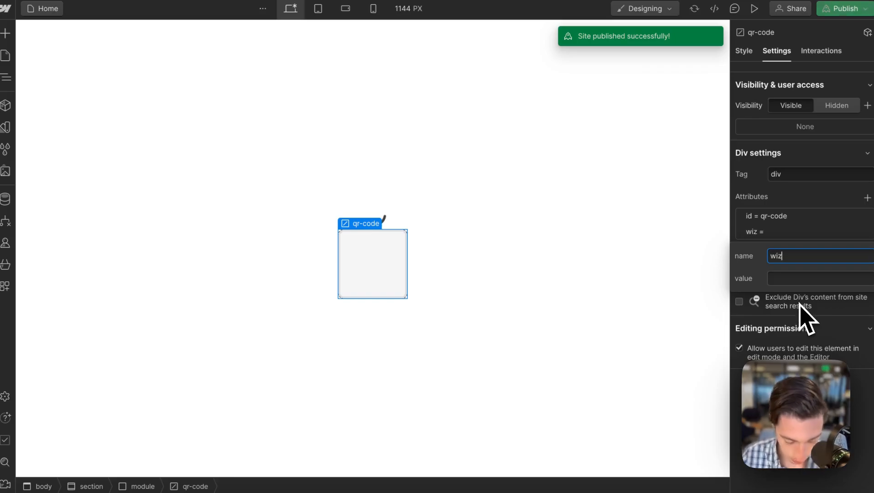
text(ed)
click(791, 278)
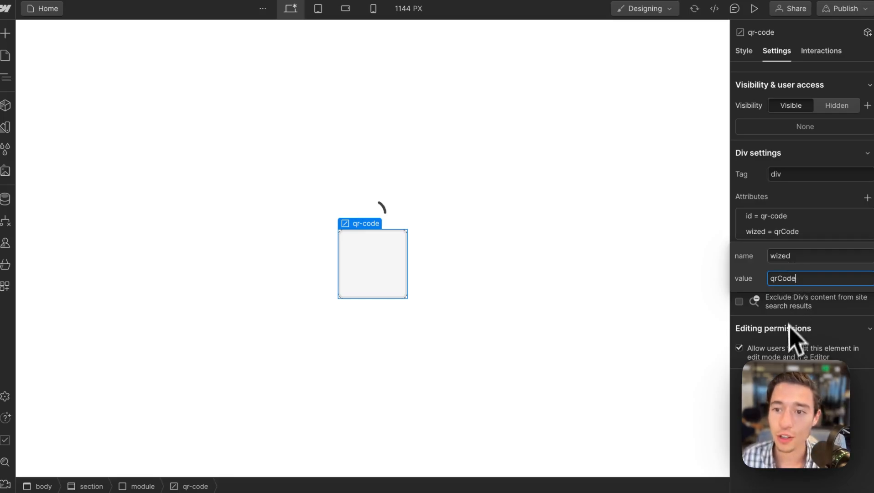
key(Return)
click(845, 8)
click(805, 188)
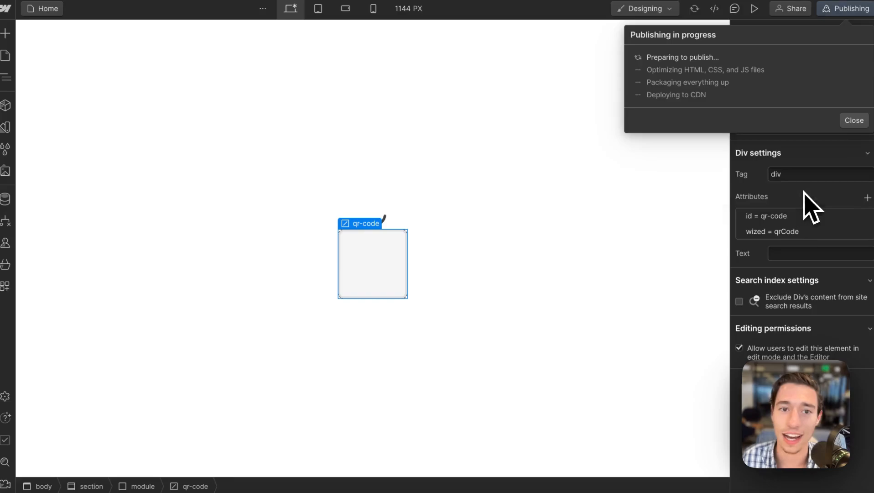
Switch to Wized and inspect the page on the canvas with X-Ray.
mouse_move(78, 184)
click(80, 87)
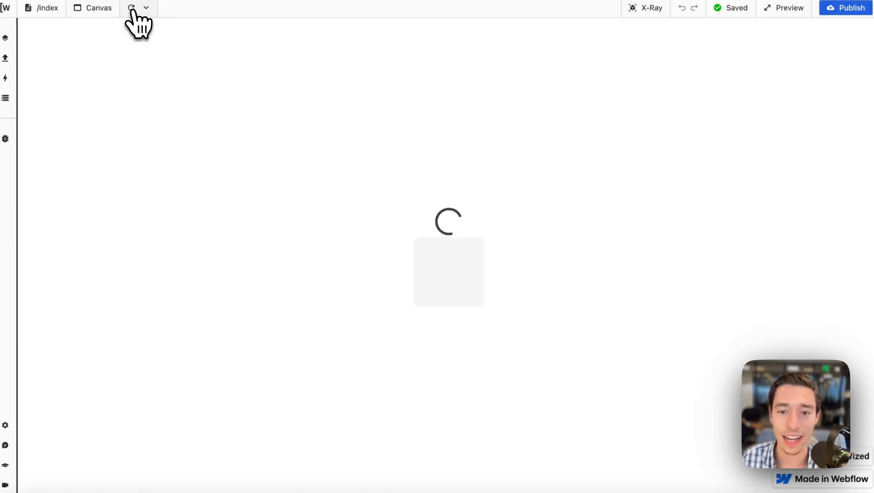
click(649, 9)
click(648, 9)
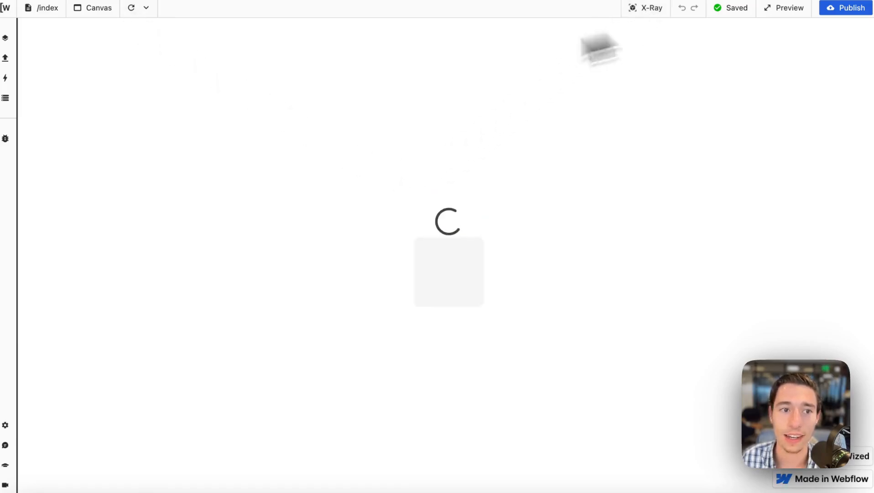
click(6, 58)
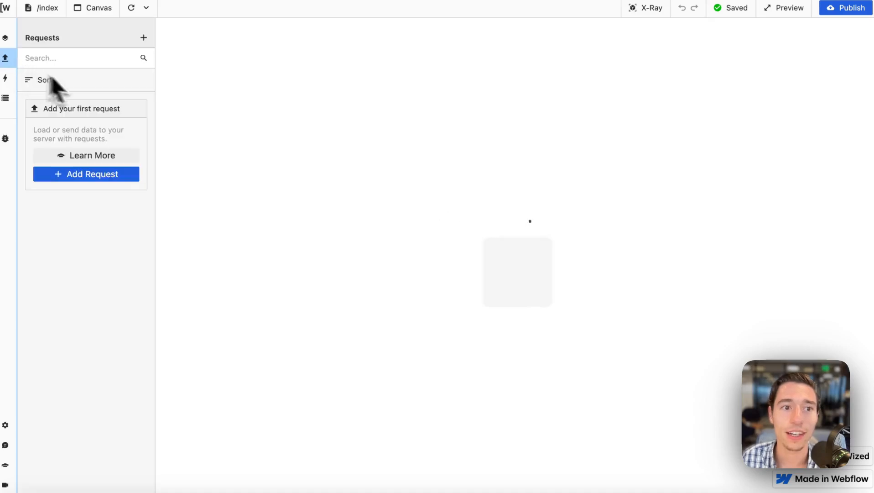
click(143, 38)
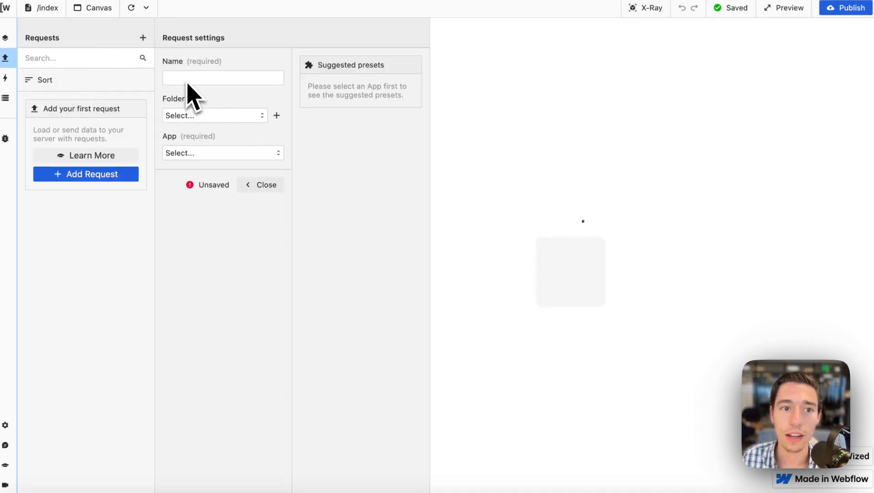
click(6, 78)
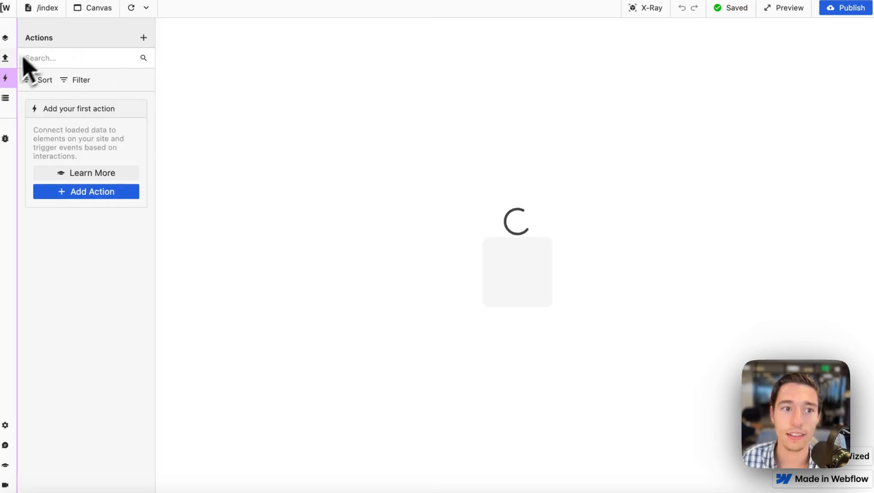
Add a navigation parameter named url to the Data Store.
click(5, 97)
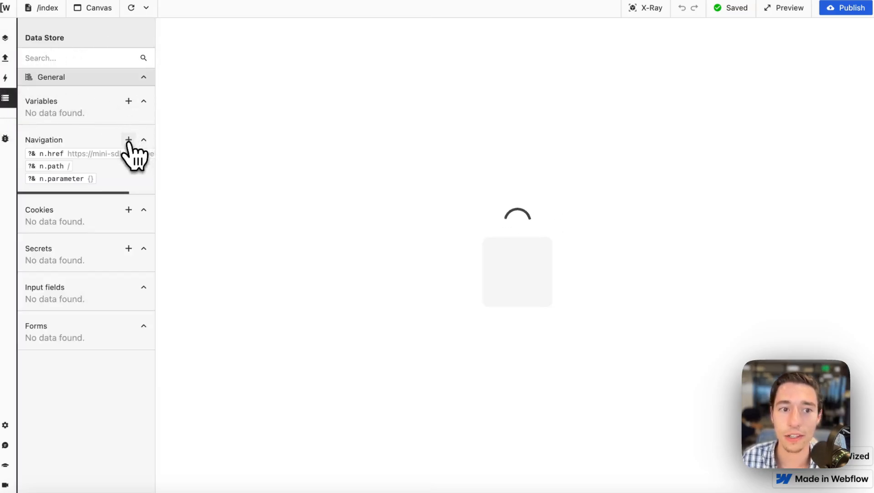
click(128, 140)
click(197, 79)
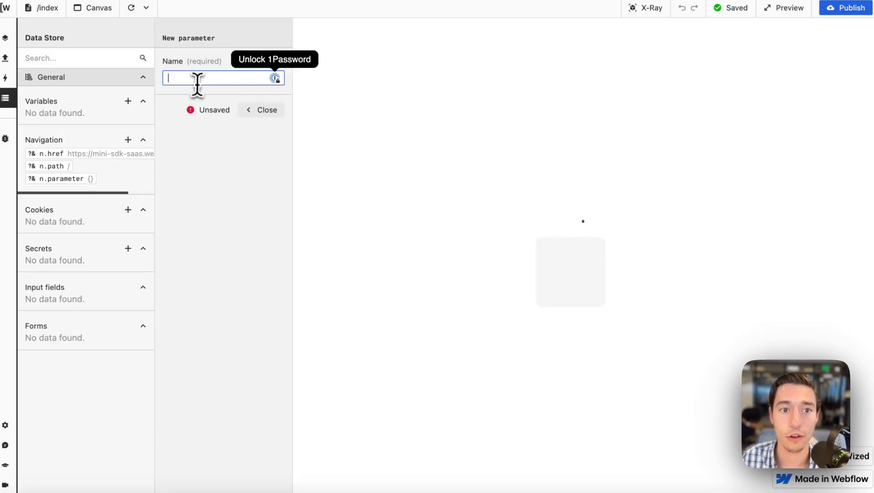
text(url)
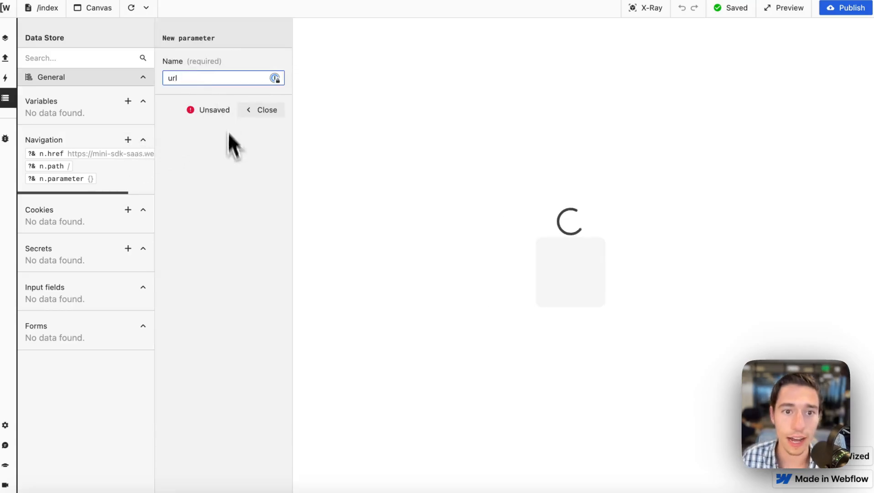
key(Return)
Add a canvas parameter named url with the value wized.com.
click(101, 10)
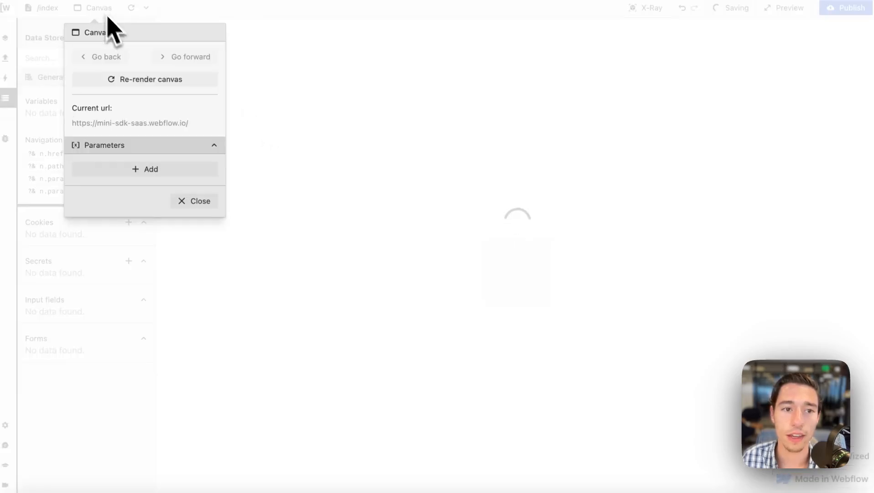
click(151, 173)
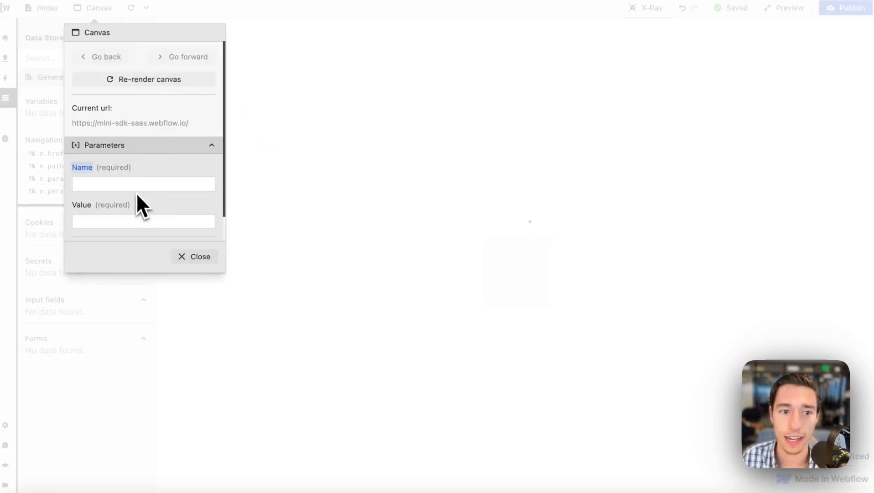
click(129, 185)
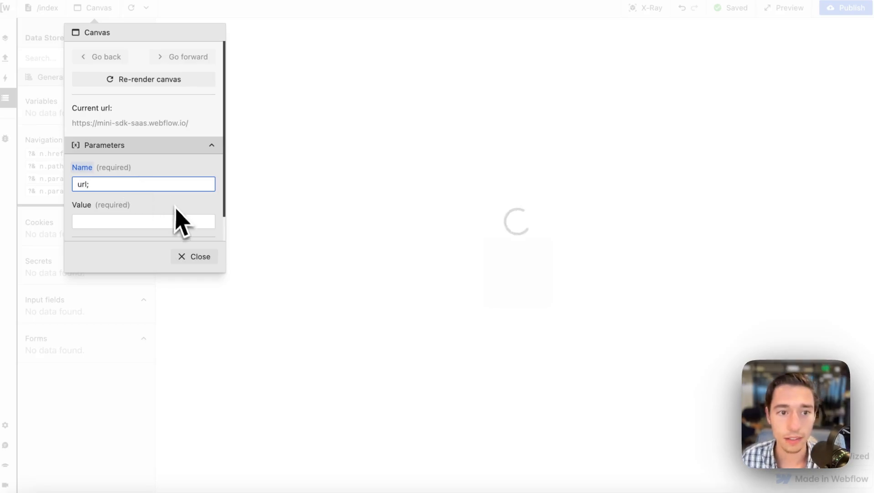
click(132, 221)
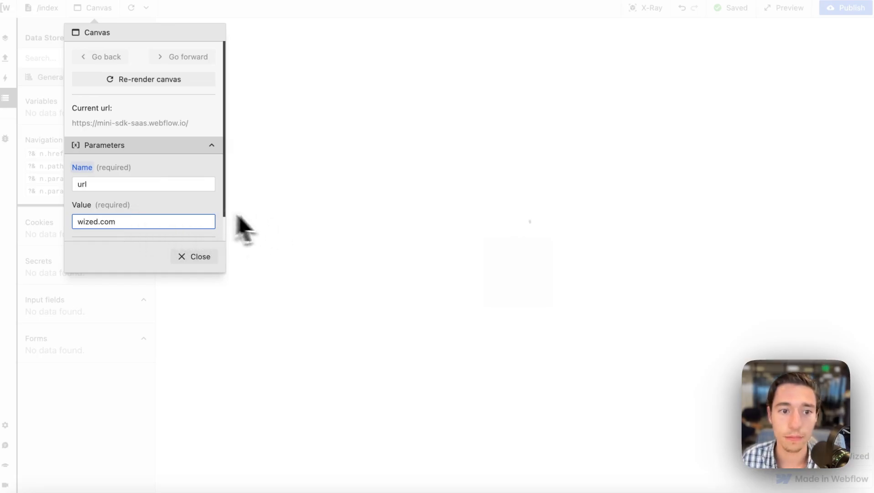
key(Return)
click(196, 259)
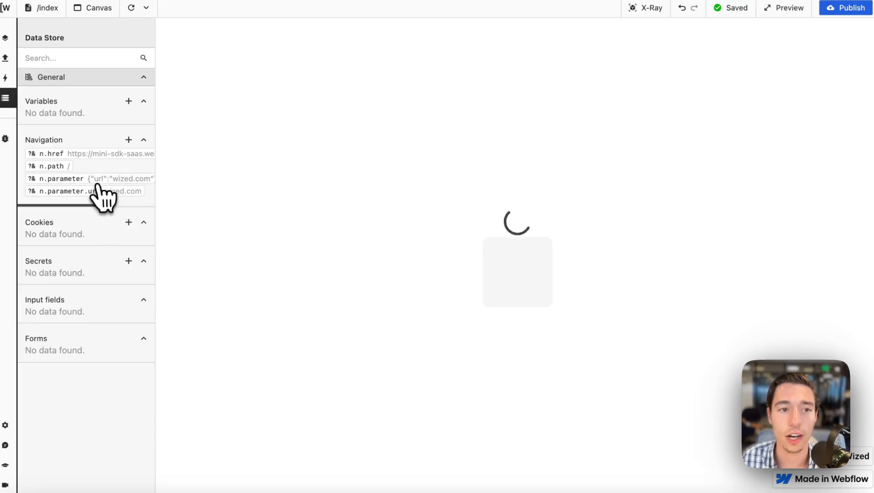
Create an Event action named Create QR Code with a Custom Condition trigger.
click(6, 85)
click(6, 58)
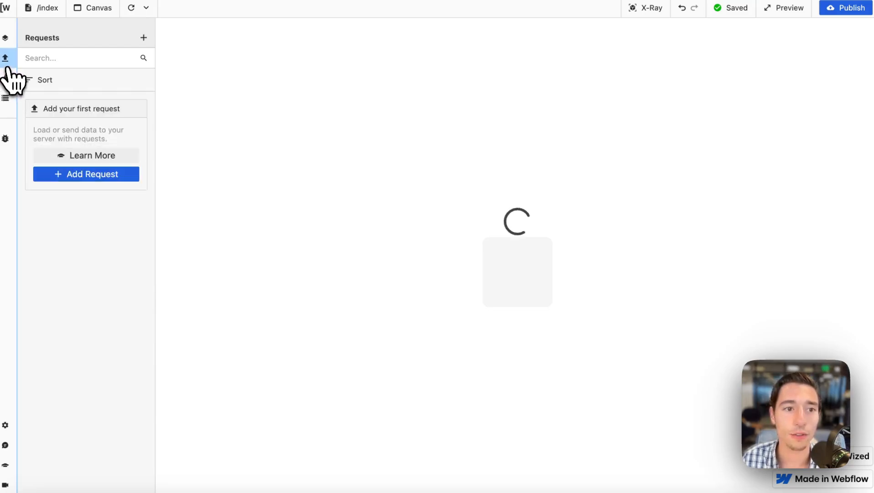
click(6, 78)
click(143, 37)
click(192, 79)
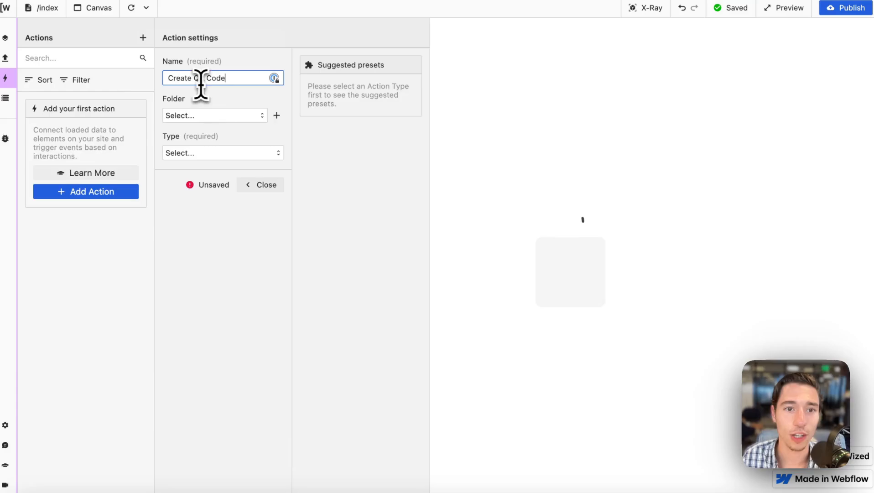
click(220, 154)
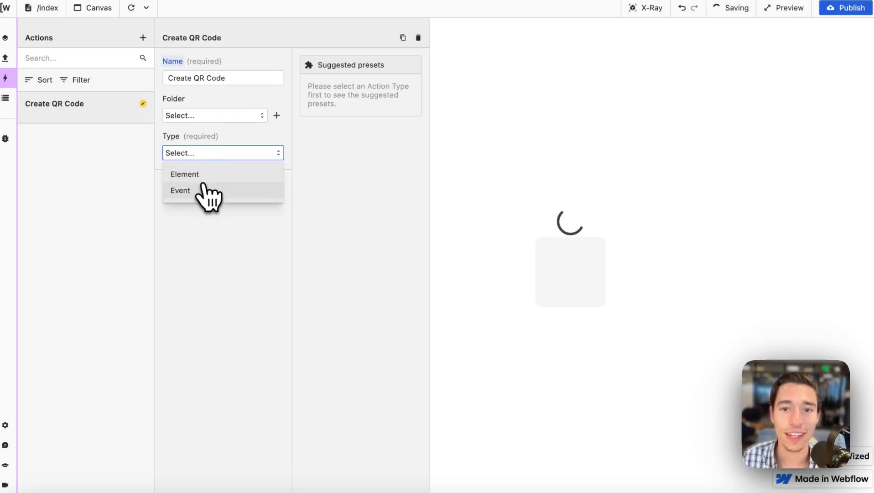
click(199, 191)
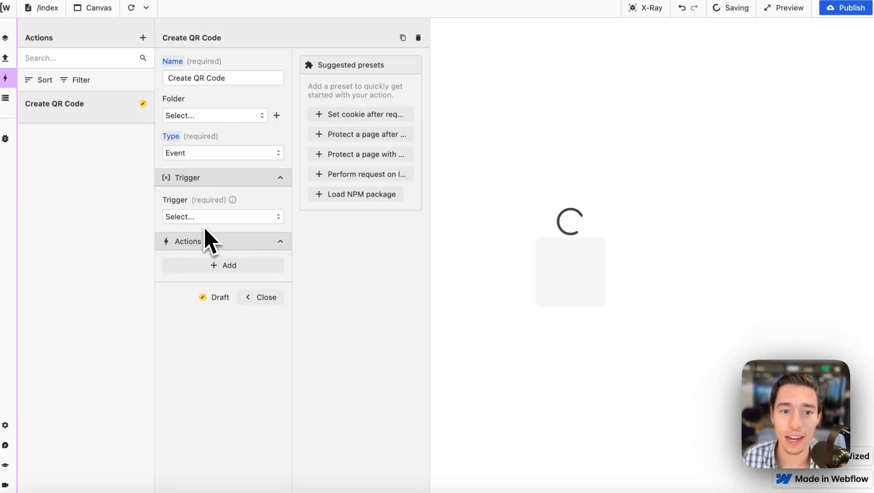
click(208, 218)
click(216, 236)
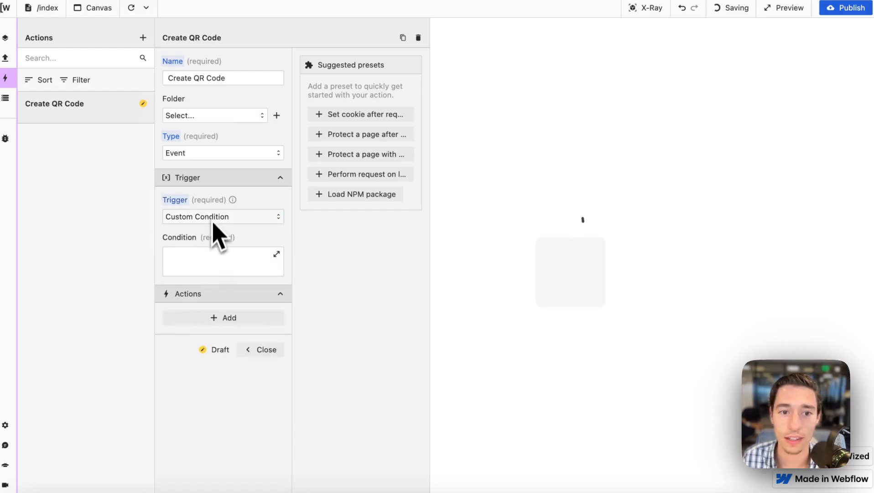
Write the trigger condition as return n.parameter.url and run it to test the returned value.
click(210, 262)
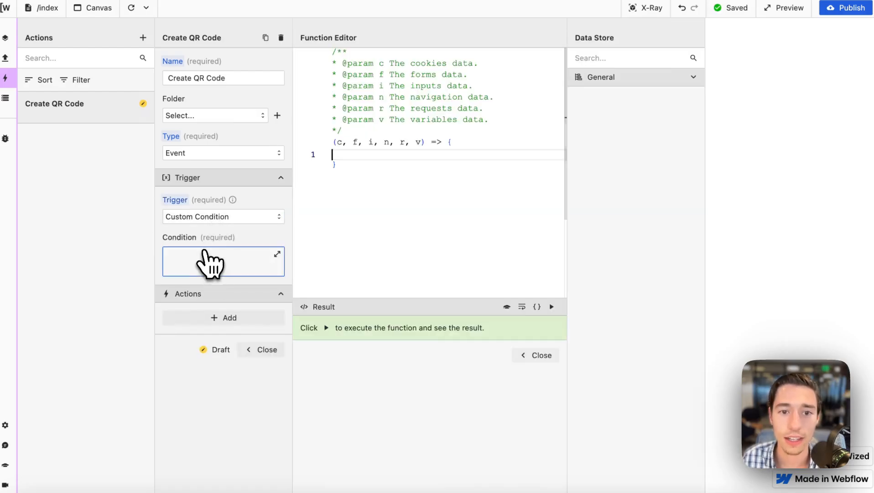
text(return)
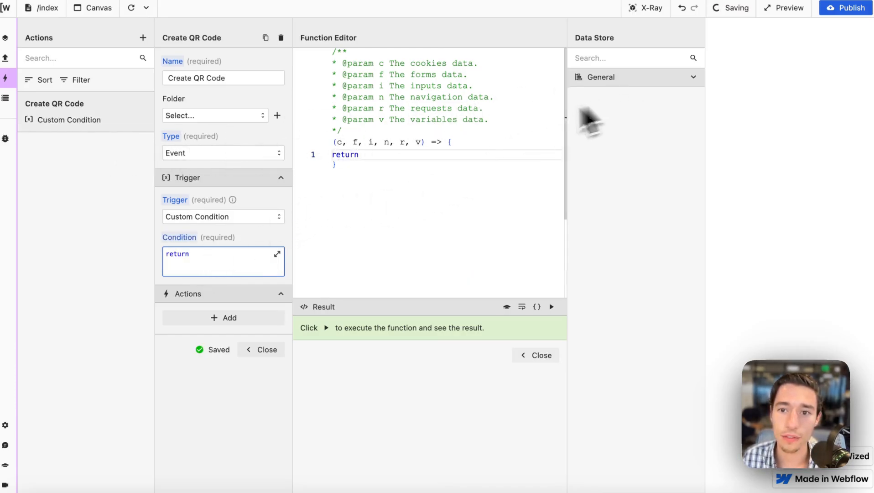
click(611, 78)
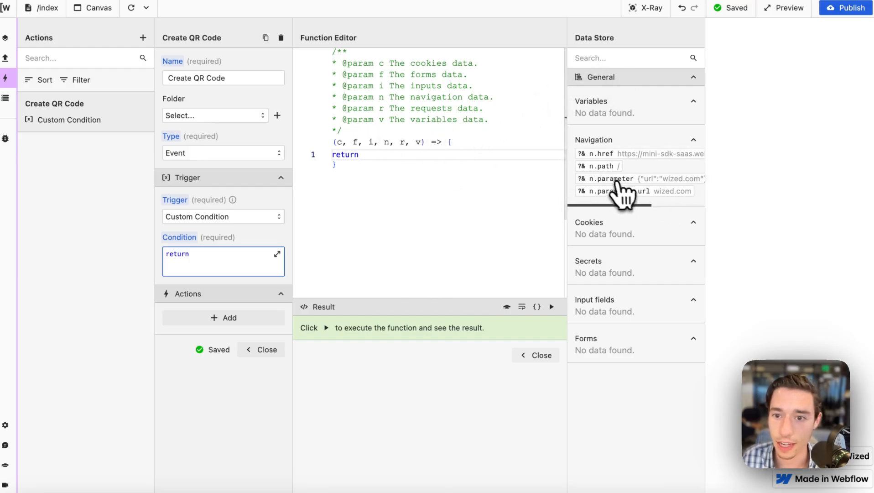
click(613, 179)
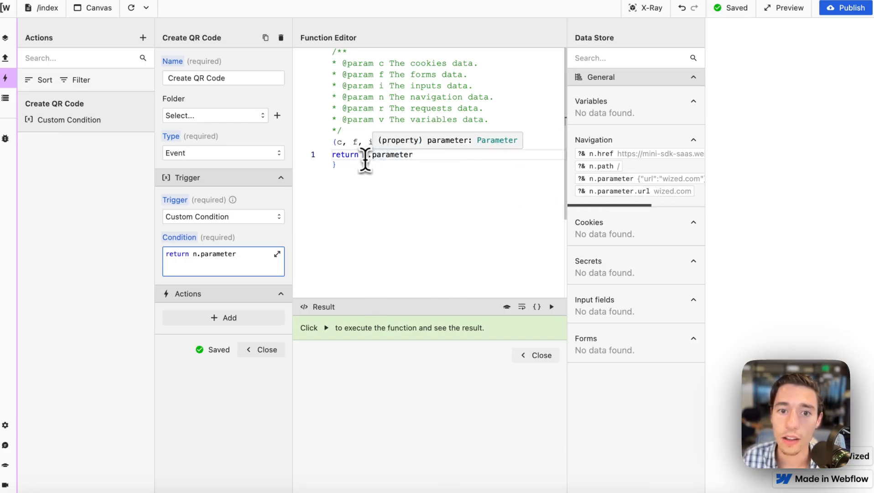
drag(365, 159, 507, 160)
key(BackSpace)
click(635, 193)
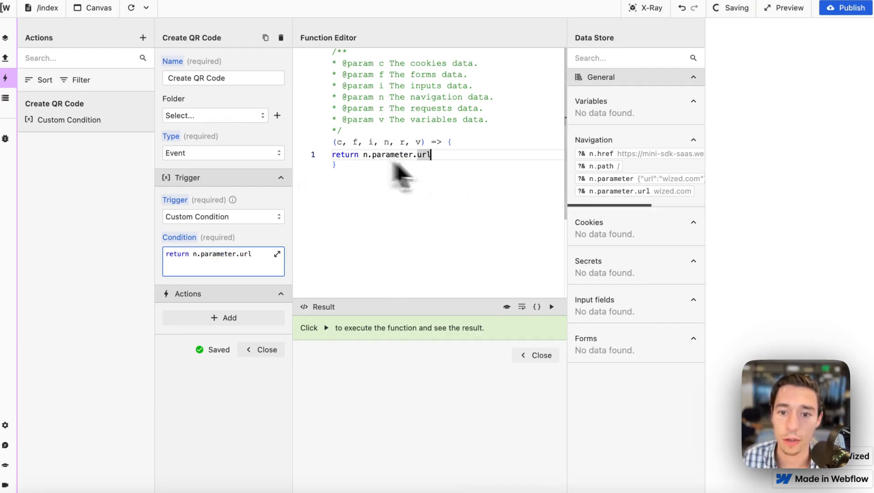
click(552, 306)
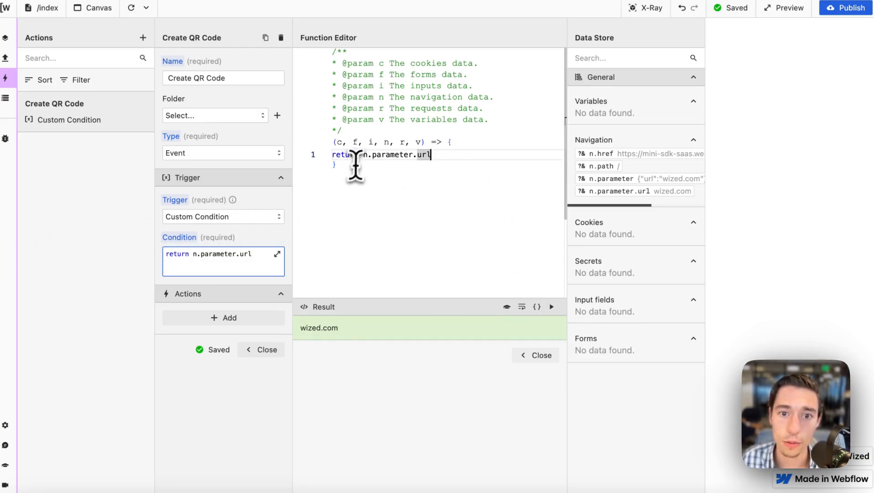
Rewrite the condition as an if (n.parameter.url) block that returns true.
drag(363, 155, 288, 156)
key(BackSpace)
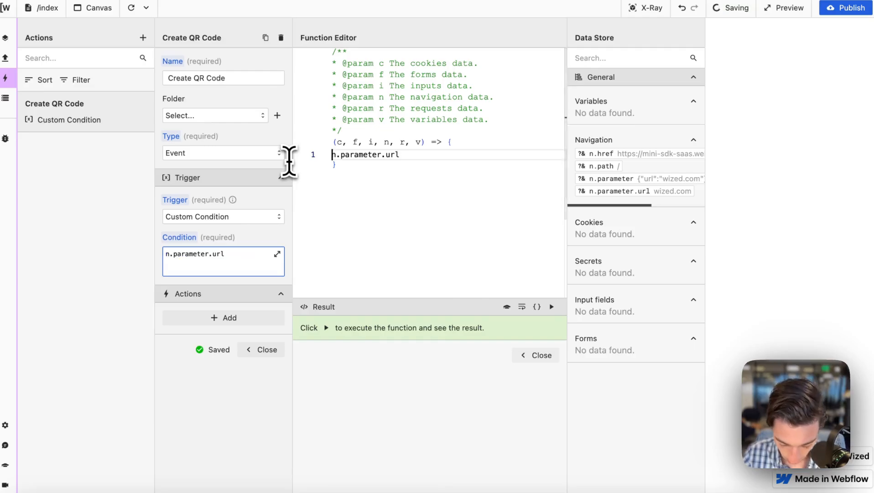
text(if ()
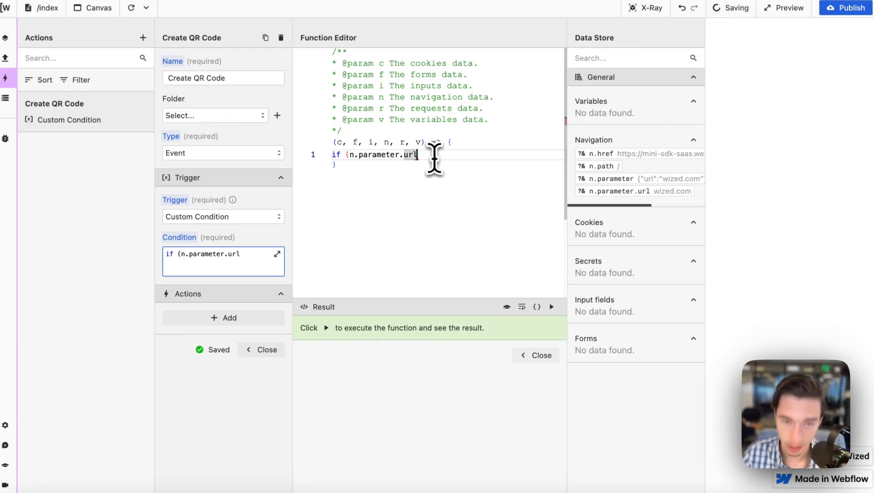
text())
key(Return)
key(Return)
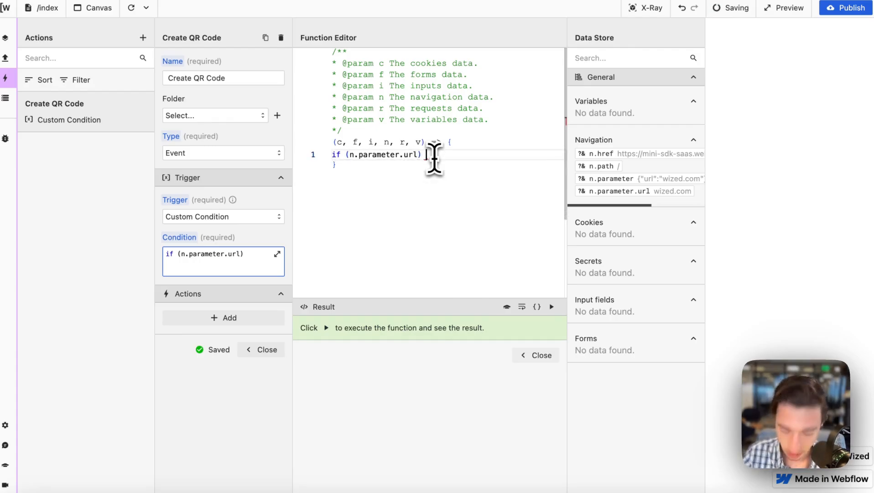
text(return true)
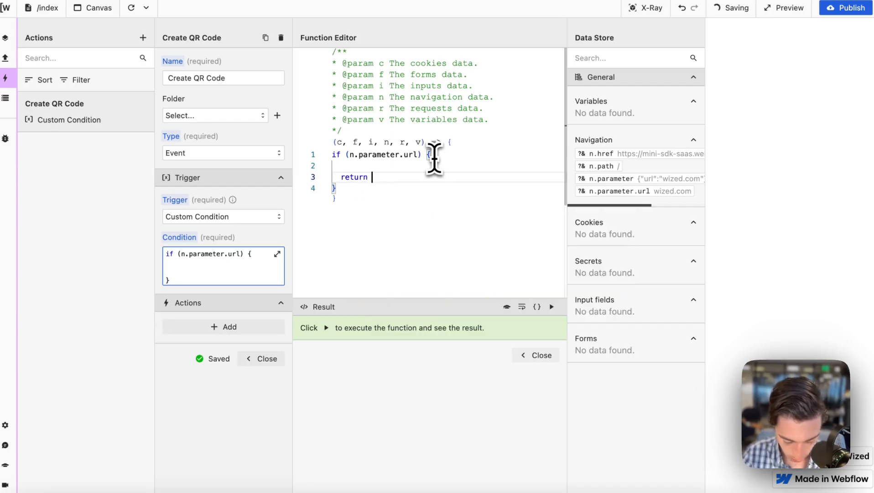
click(341, 177)
key(BackSpace)
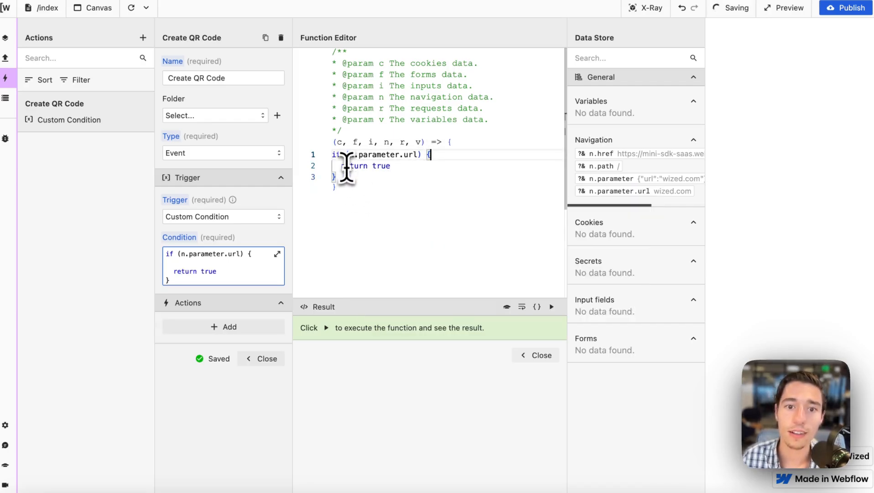
Add an else branch returning false to the condition, run the function and close the action's settings.
click(355, 194)
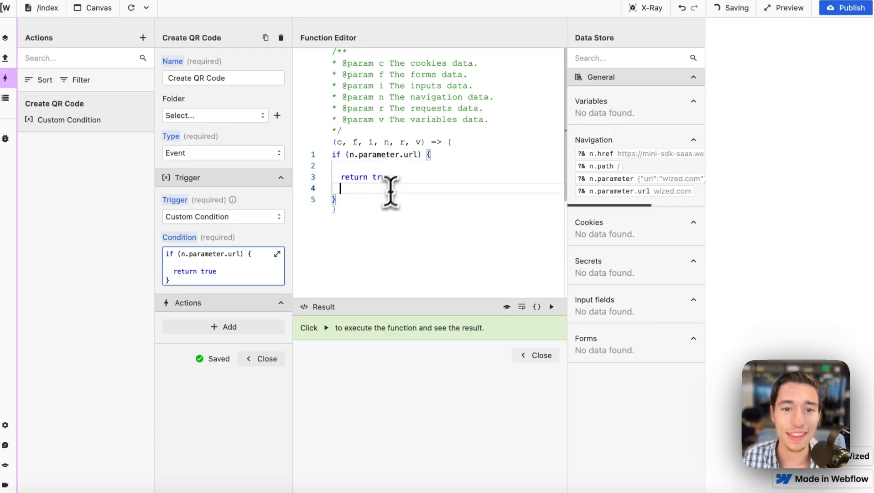
key(Return)
text(else )
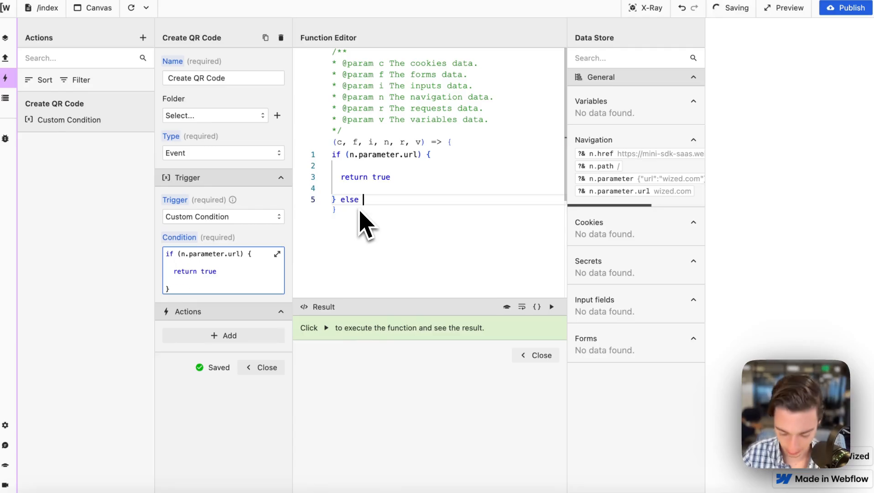
text({)
key(Return)
key(Return)
text(return)
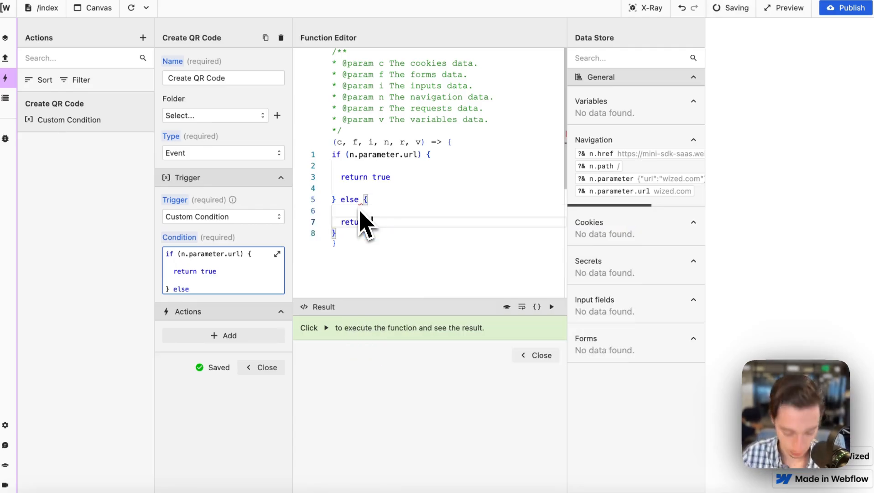
text( false)
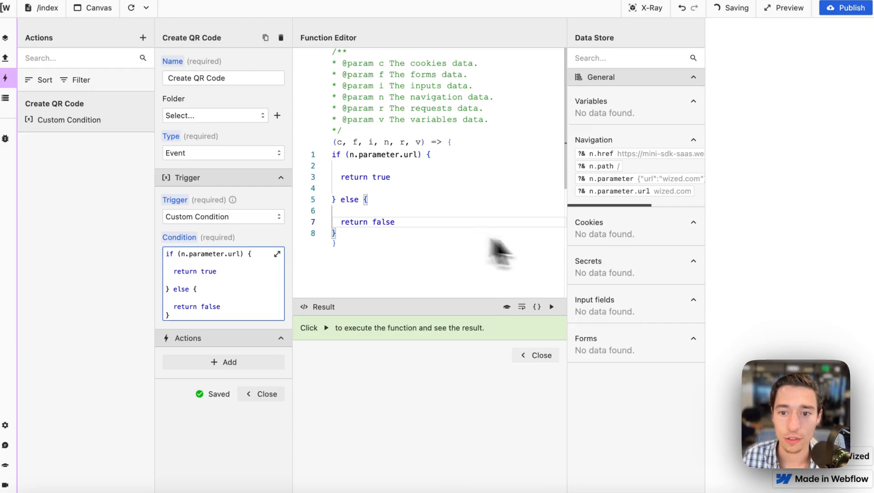
click(553, 306)
click(543, 355)
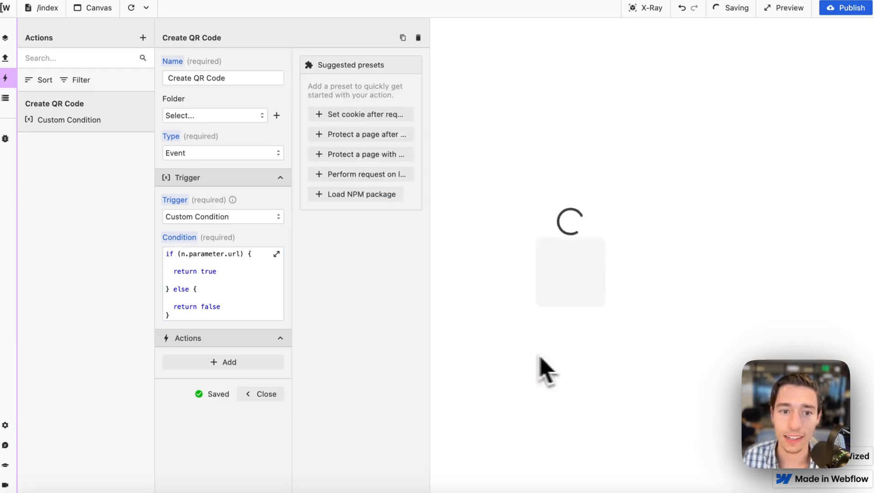
click(266, 393)
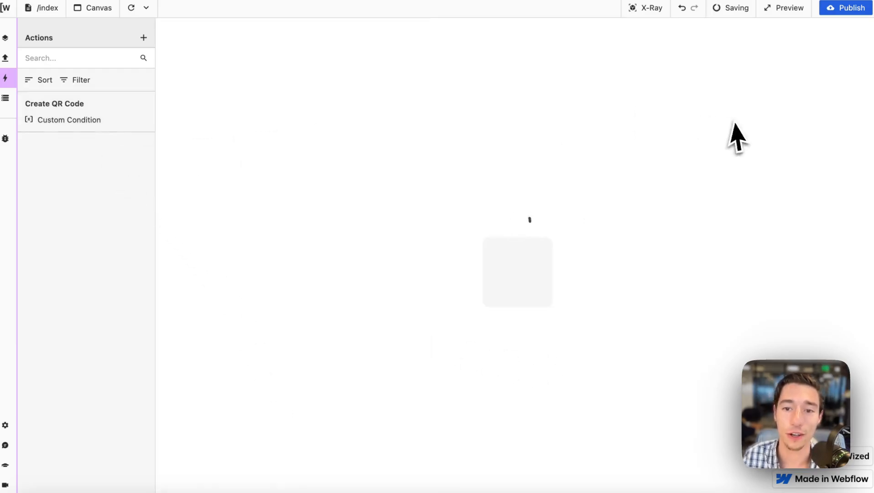
Add a Run function action to Create QR Code, paste ChatGPT's new QRCode snippet into its function and format the code.
click(103, 119)
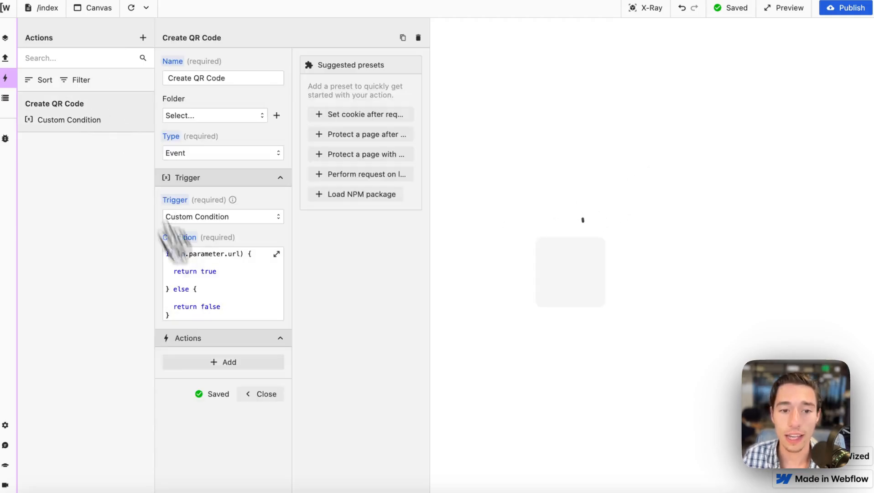
click(235, 363)
click(234, 361)
click(224, 441)
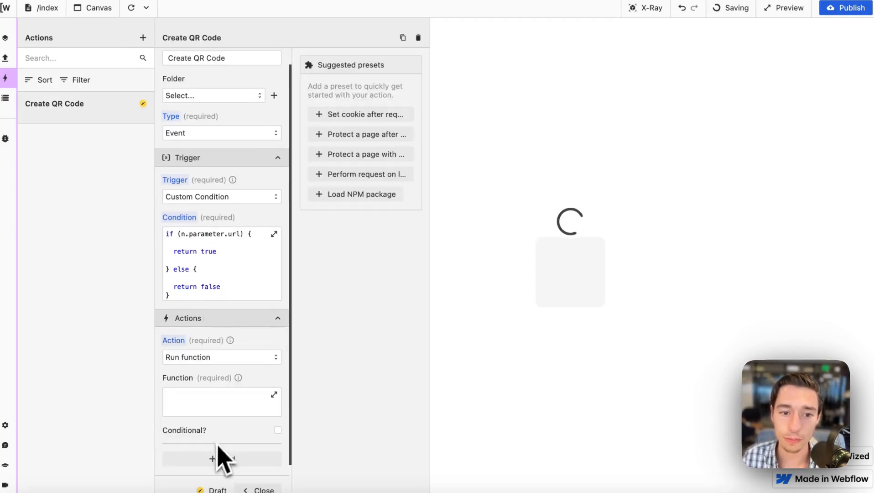
click(225, 413)
text(var qrcode = new QRCode(document.getElementById("qrcode"), {     text: "https://www.example.com",     width: 128,     height: 128,     colorDark : "#000000",     colorLight : "#ffffff",     correctLevel : QRCode.CorrectLevel.H });)
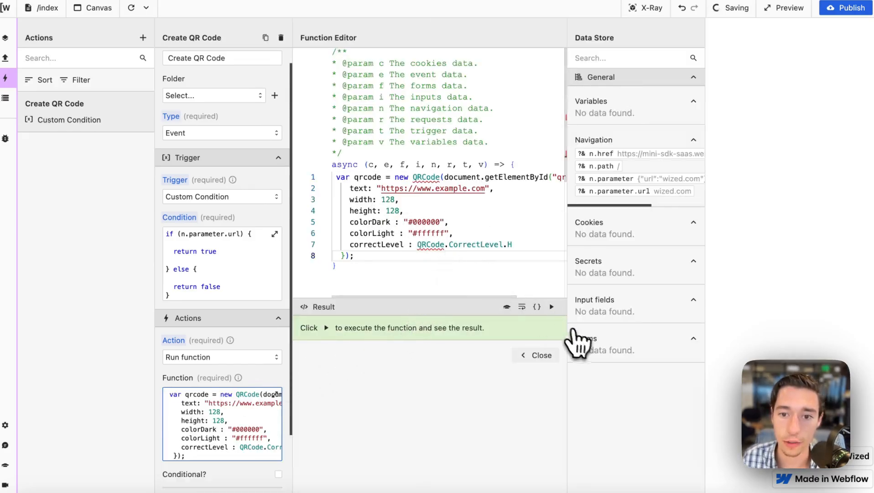
click(538, 307)
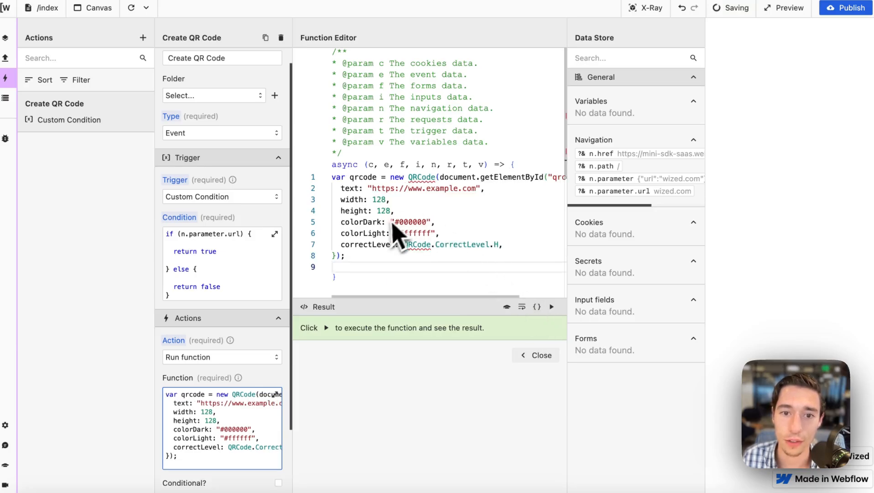
Replace the QR code's example text URL with n.parameter.url and close the Create QR Code action.
drag(370, 187, 480, 197)
key(BackSpace)
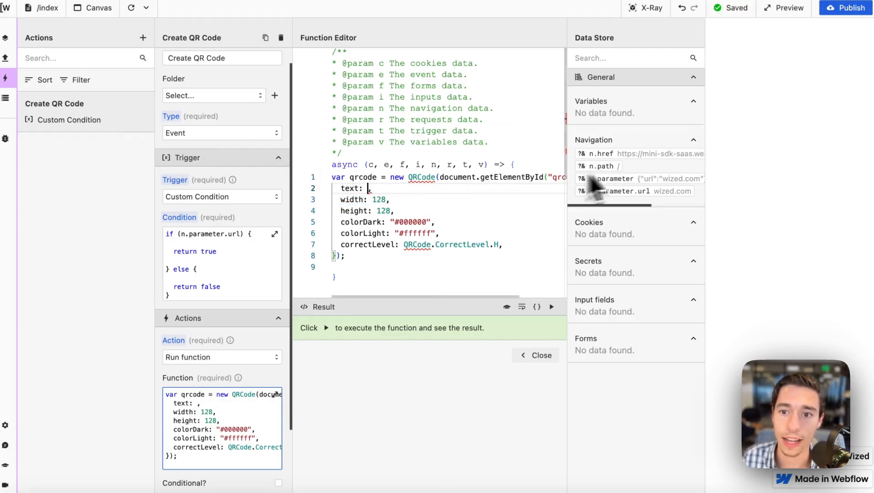
click(648, 191)
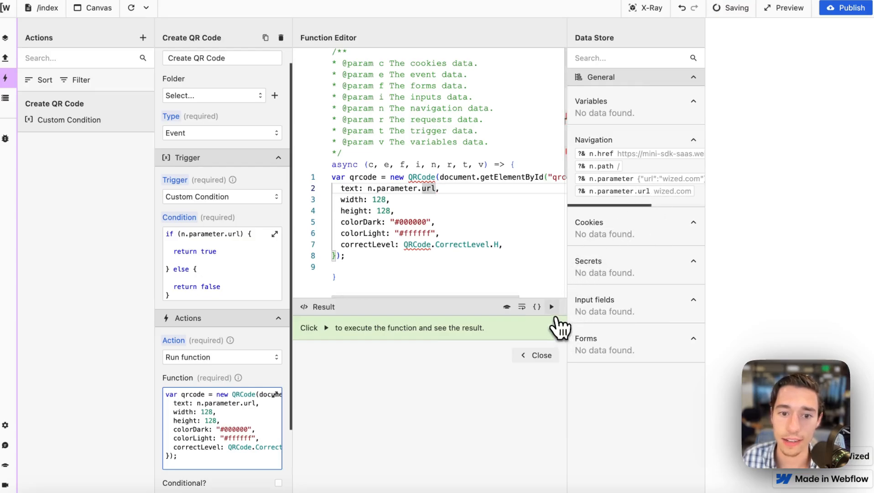
click(537, 355)
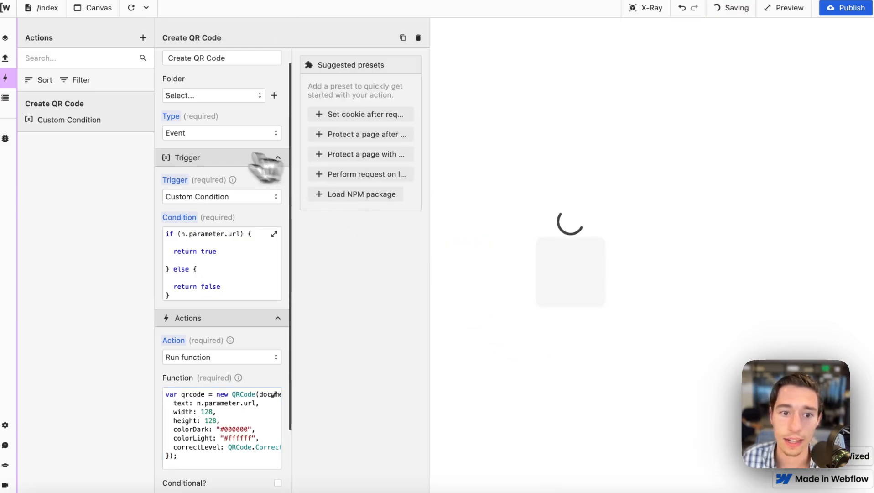
scroll(218, 347, down, 5)
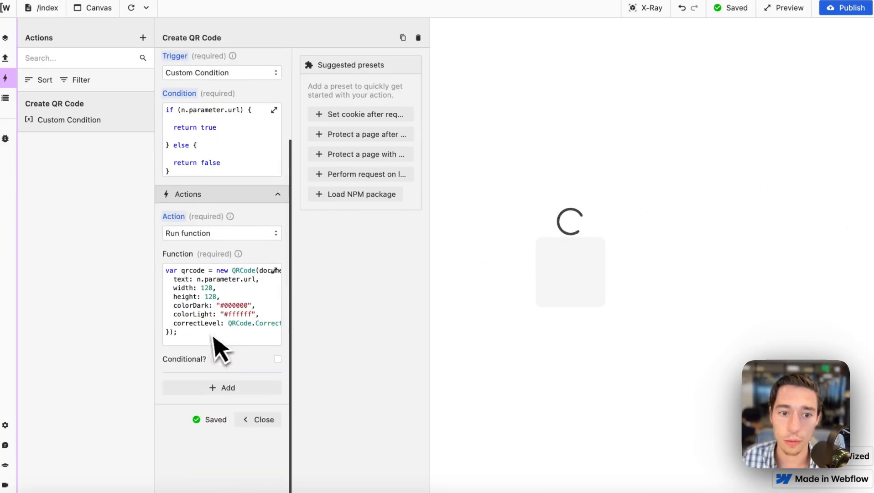
click(259, 420)
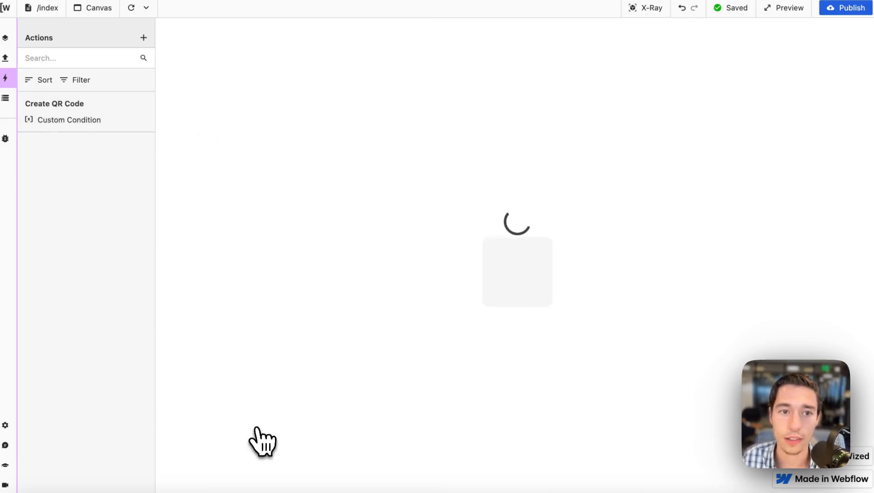
Check the canvas's url parameter and review the function code of the Create QR Code action.
click(123, 10)
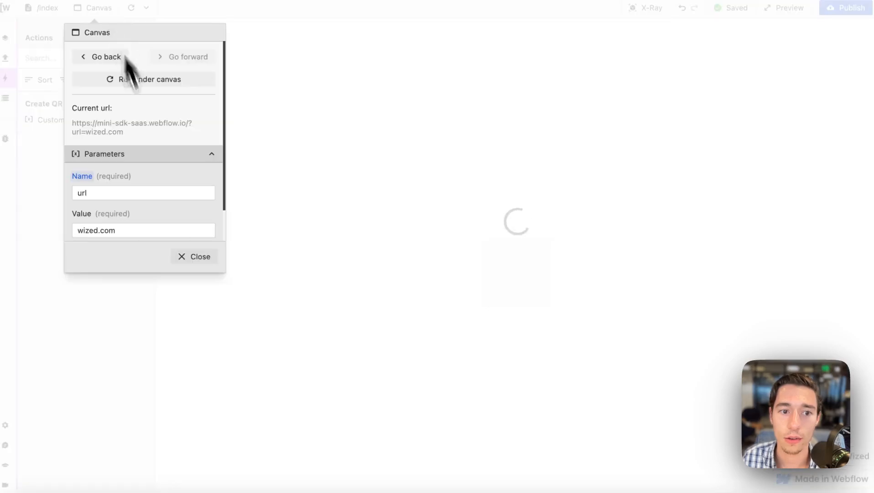
scroll(146, 223, down, 1)
click(197, 258)
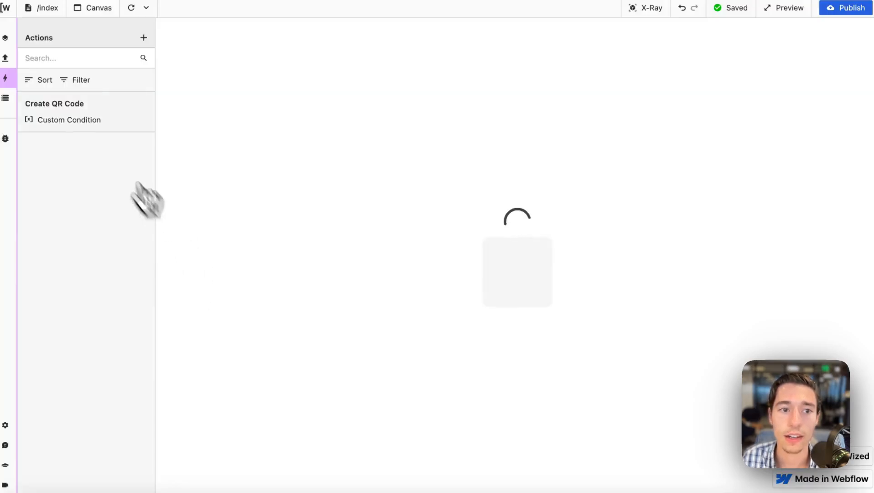
click(115, 119)
scroll(236, 379, down, 3)
click(232, 340)
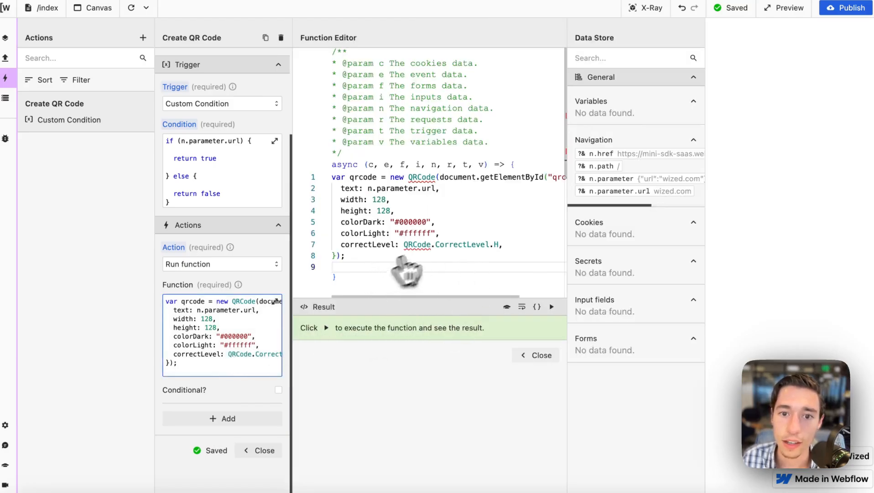
scroll(433, 260, right, 3)
scroll(449, 253, left, 3)
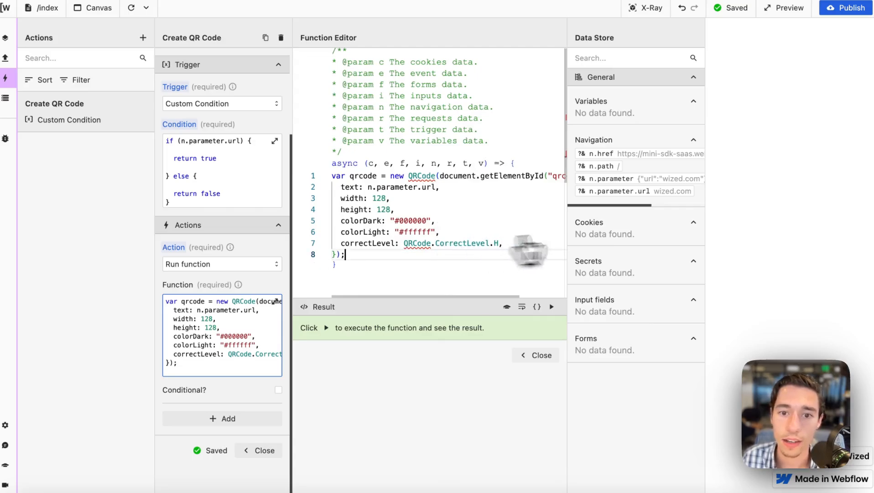
Check the element id in the QRCode function, switch to Webflow and set the qr-code div's id attribute to qrcode.
key(BackSpace)
scroll(493, 241, right, 3)
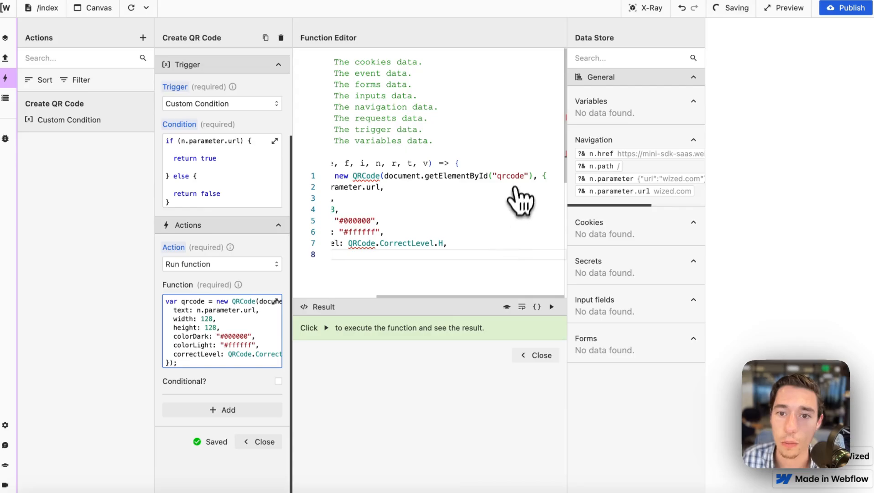
mouse_move(14, 99)
click(28, 68)
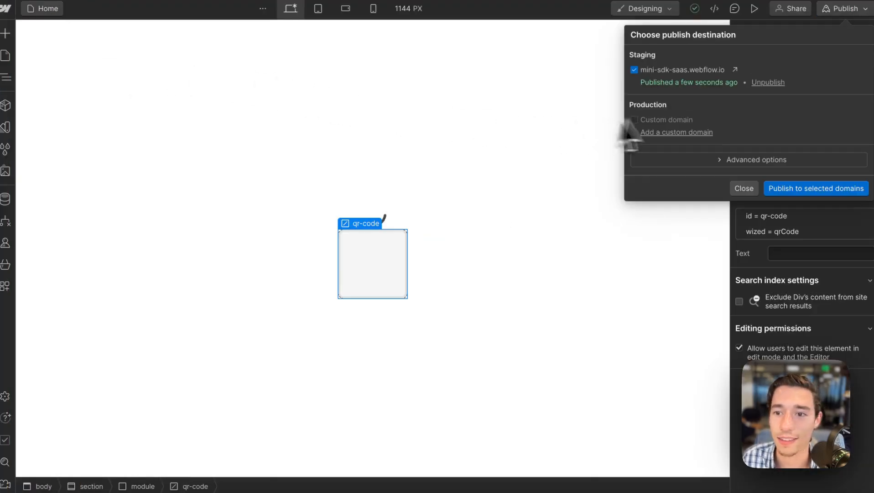
click(752, 186)
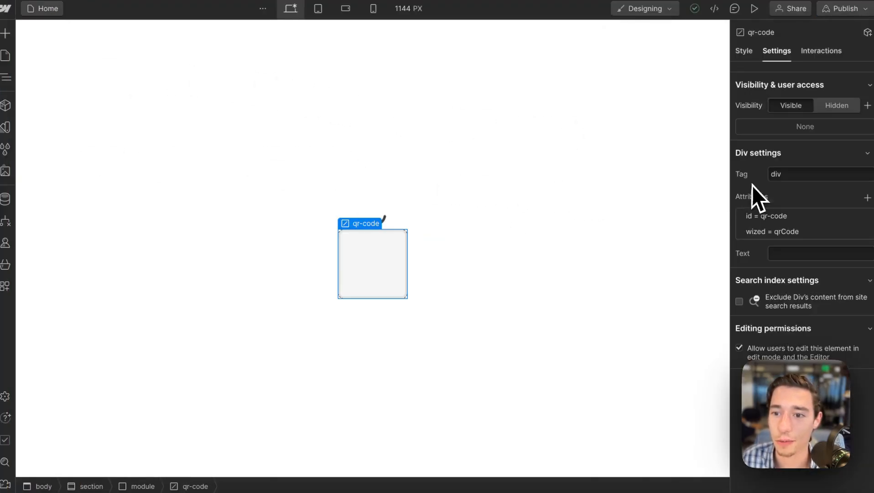
click(771, 215)
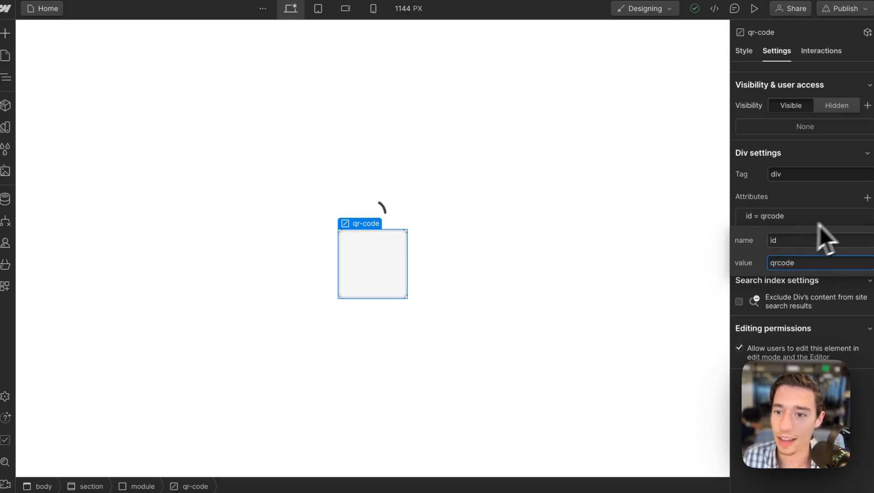
key(Return)
Publish the site to the selected staging domain, switch back to Wized and close the function editor.
click(848, 9)
click(819, 189)
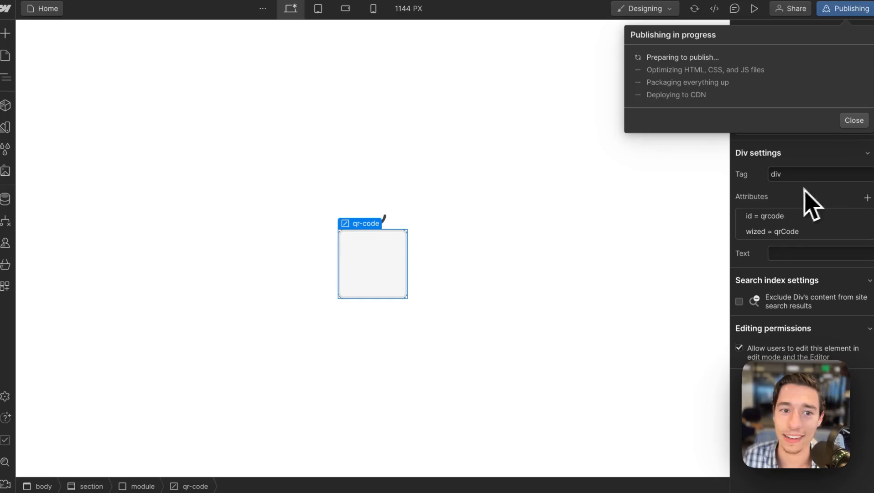
mouse_move(7, 120)
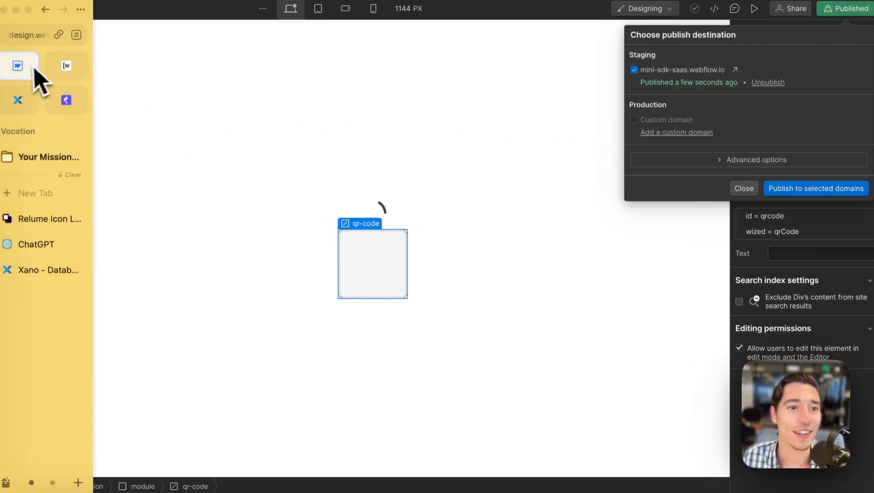
click(66, 68)
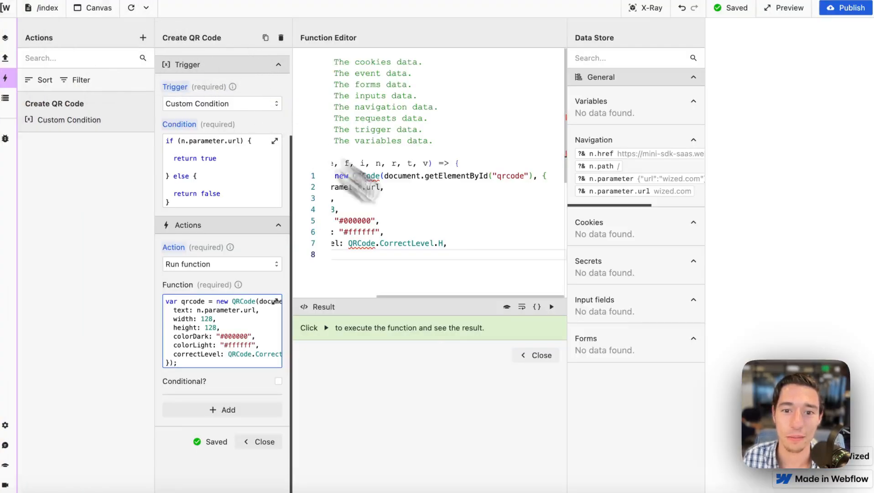
click(535, 355)
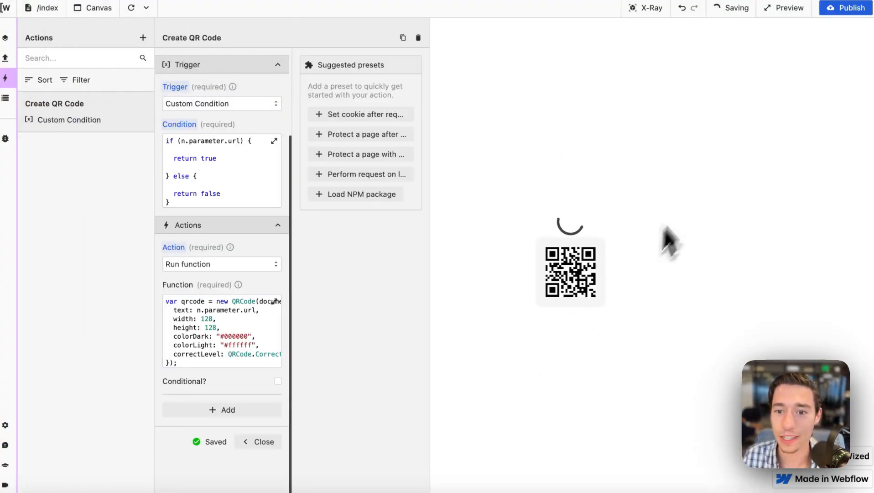
Set colorLight to "transparent" in the Create QR Code function, close the editor and reload the canvas.
click(205, 347)
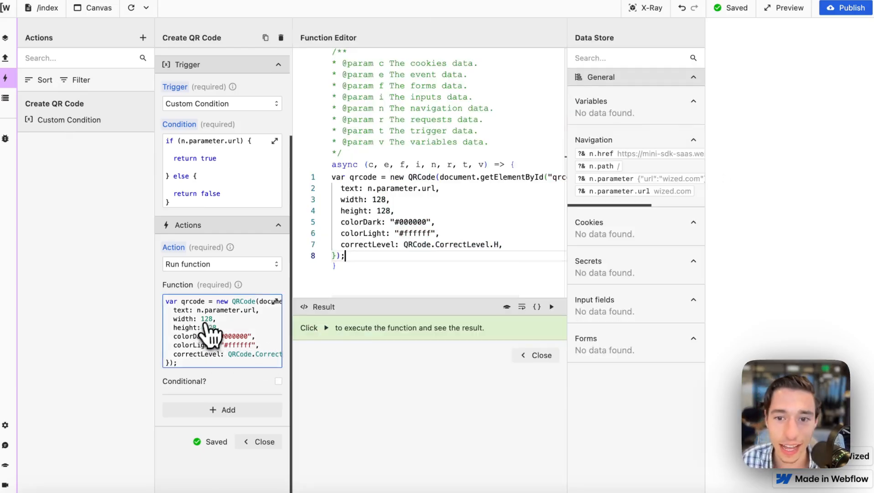
drag(432, 233, 404, 234)
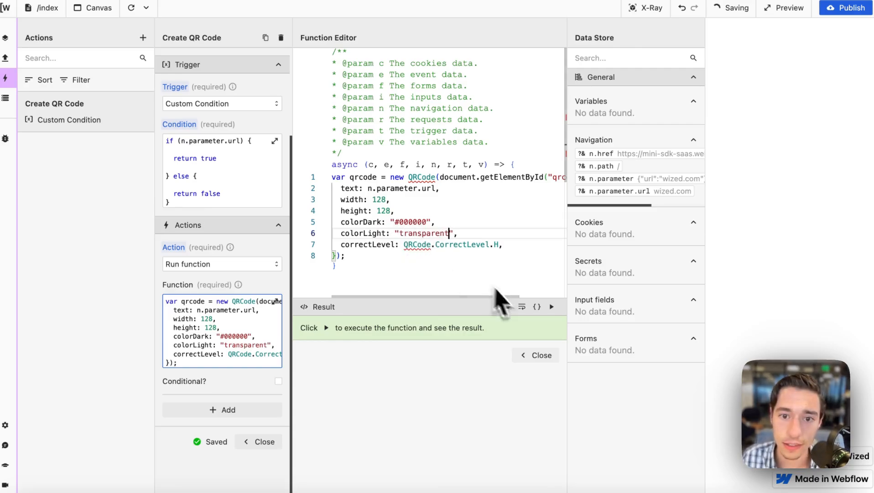
click(538, 356)
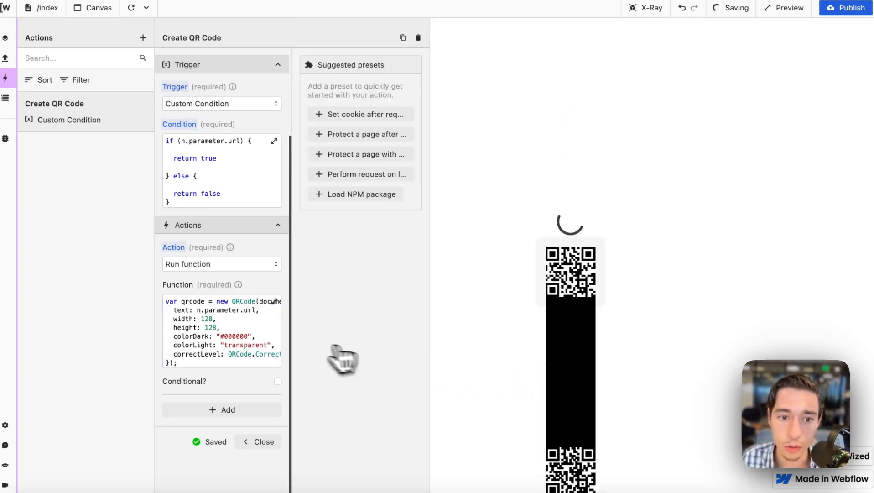
click(131, 8)
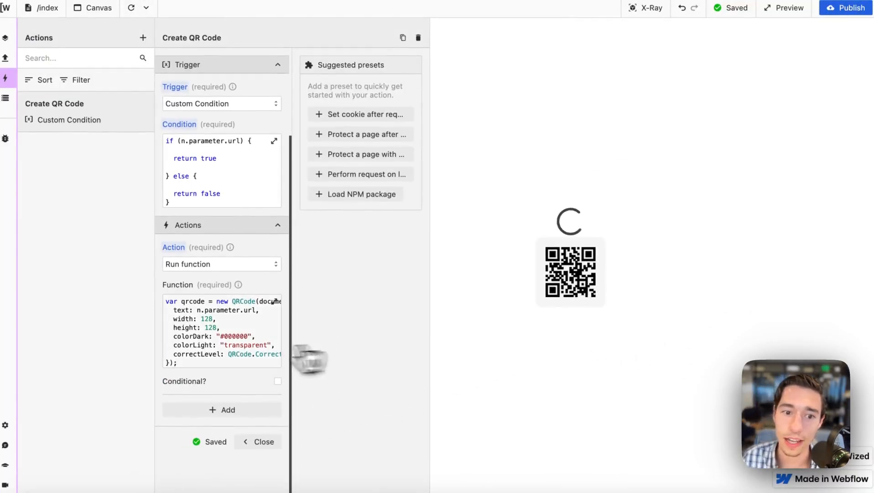
Try a width of 170 in the Create QR Code function and close the editor.
click(231, 347)
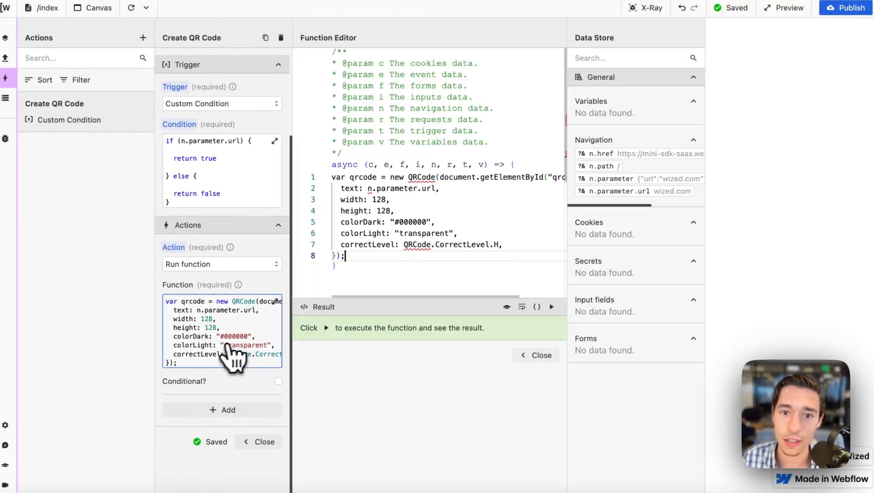
click(386, 200)
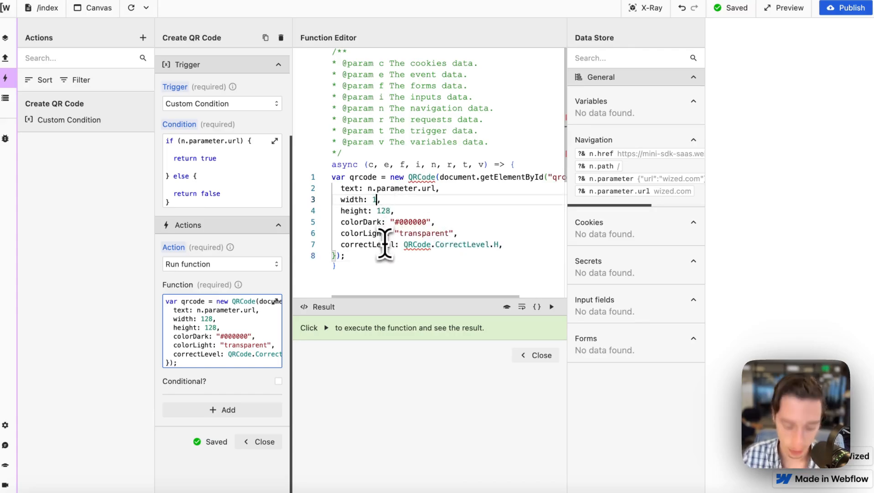
click(536, 355)
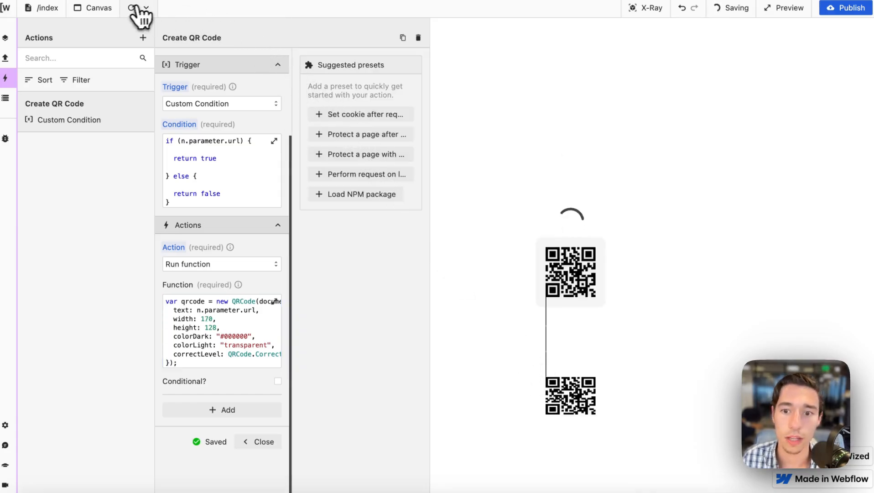
Try auto as the QR code's width, reload the canvas to test it, and restore the width to 128.
click(250, 327)
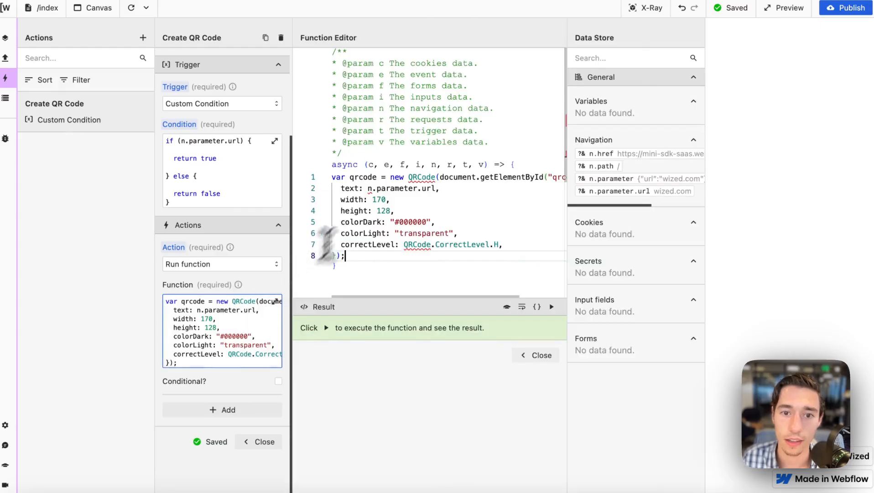
double_click(383, 199)
text(auto)
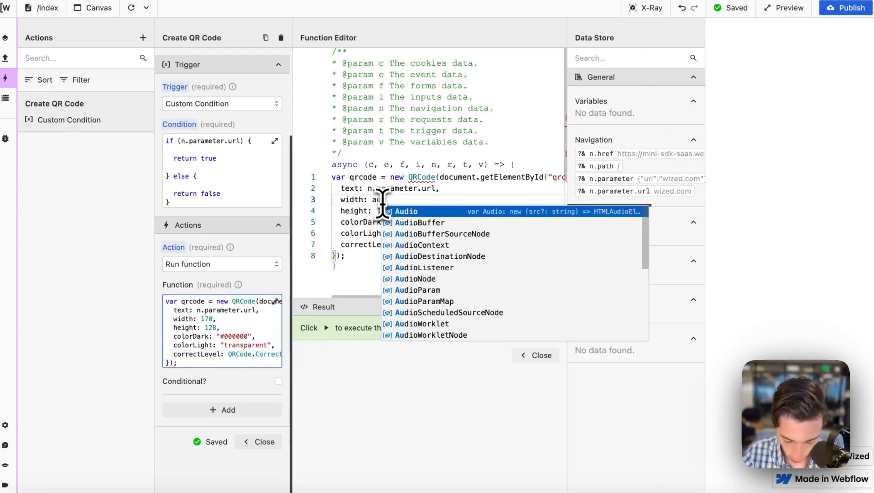
key(Escape)
click(532, 359)
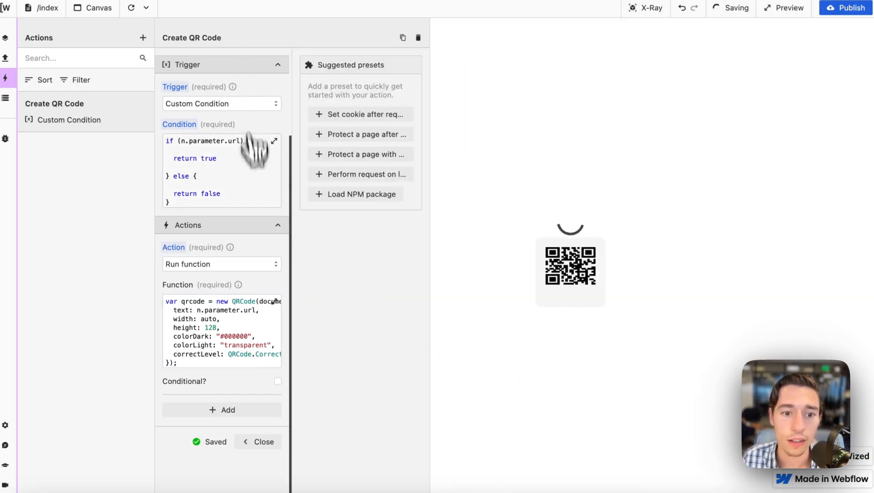
click(130, 9)
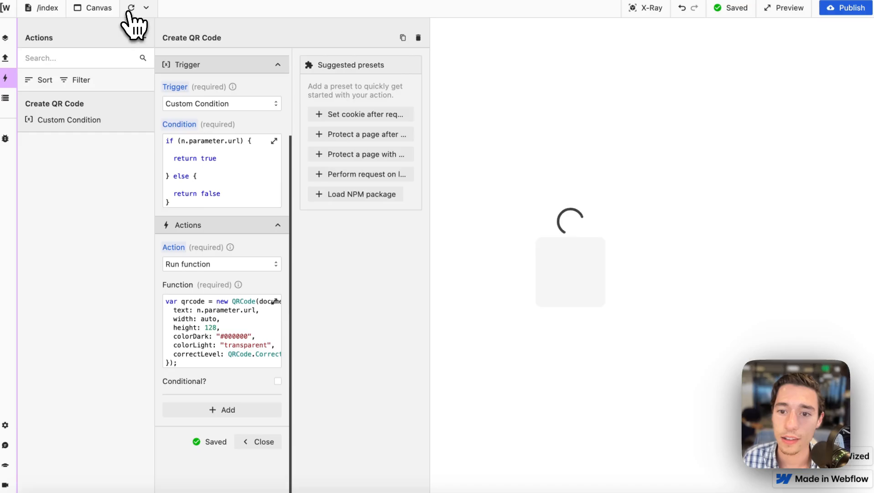
click(211, 315)
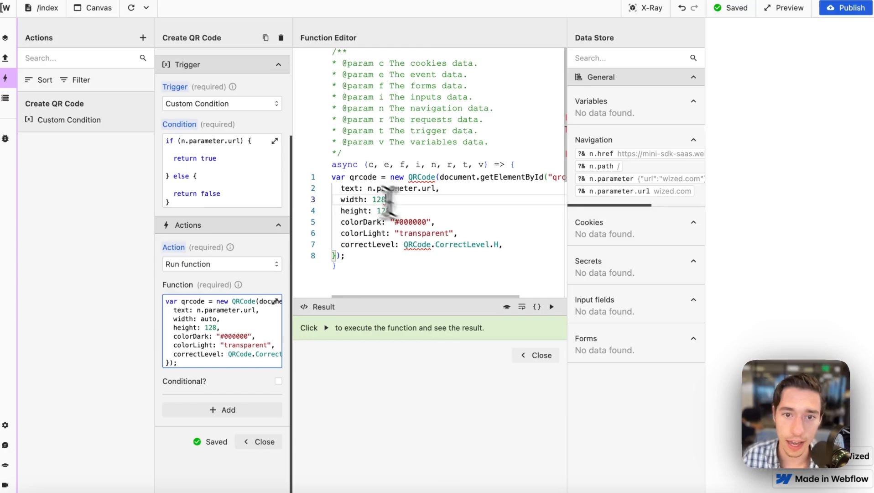
click(545, 356)
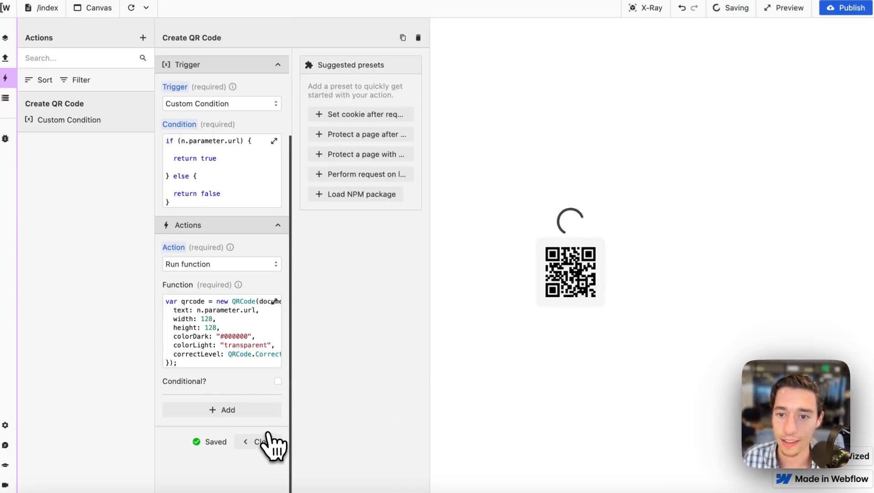
Try 158 for both the width and height of the QR code and reload the canvas.
click(244, 306)
click(380, 188)
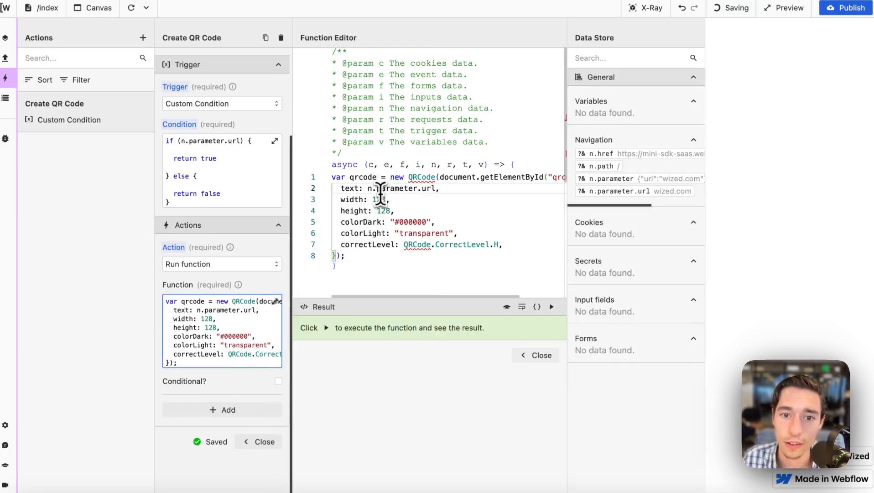
click(381, 203)
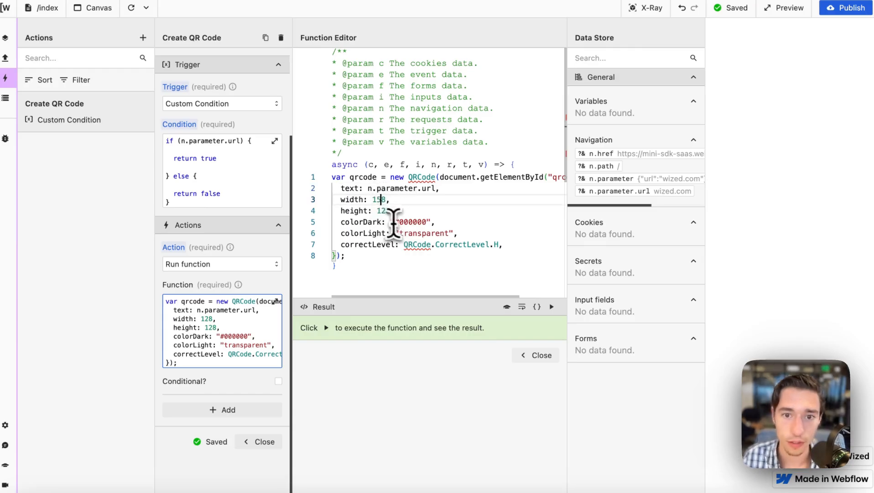
key(BackSpace)
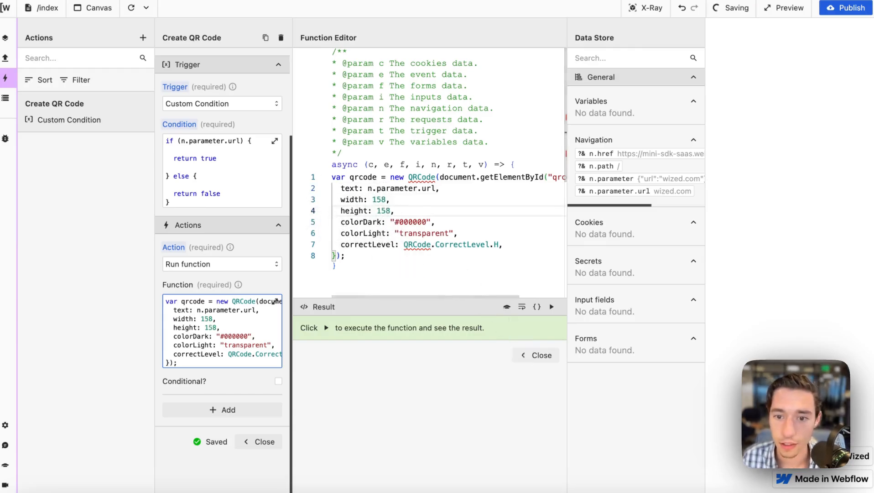
click(536, 355)
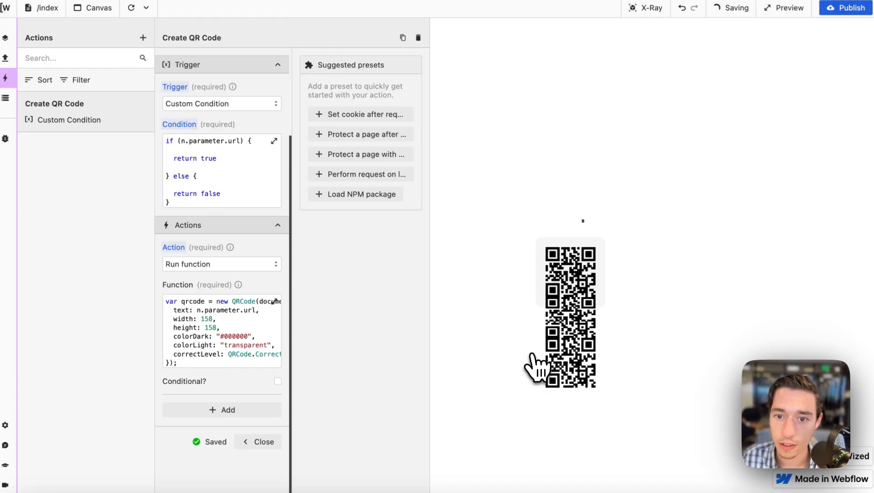
click(132, 8)
Restore the QR code's width and height to 128 in the function and close the editor.
click(225, 314)
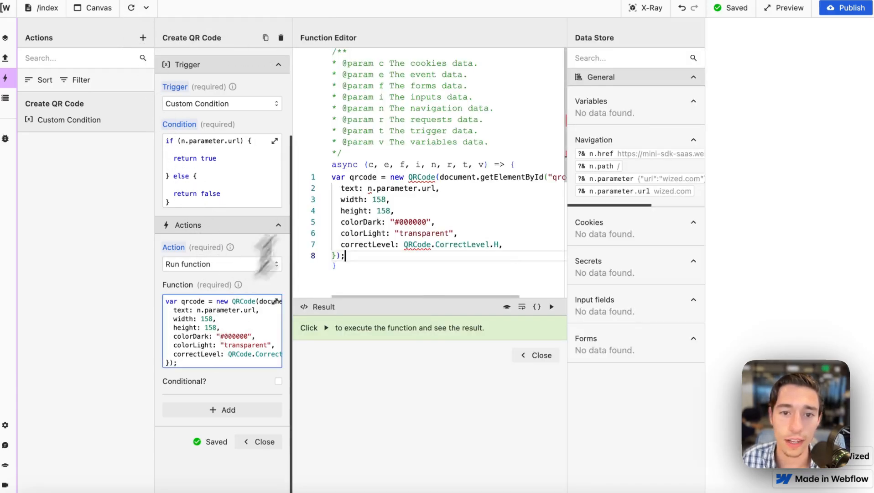
click(382, 199)
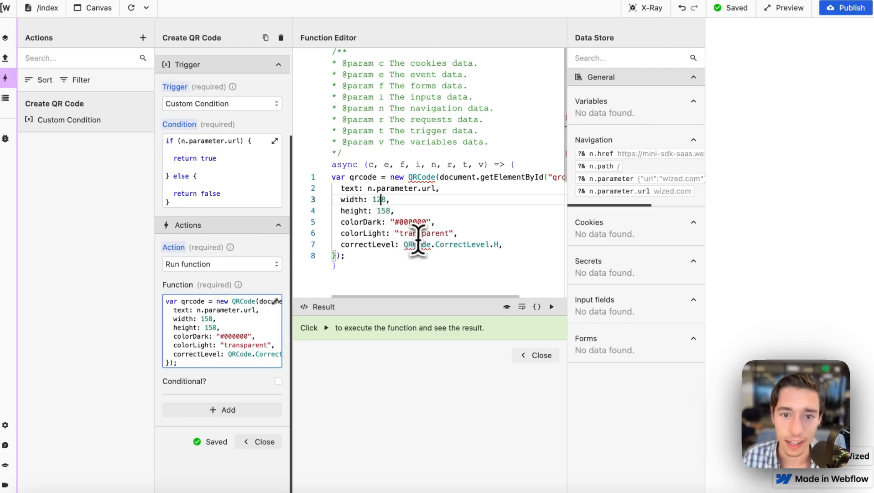
click(538, 356)
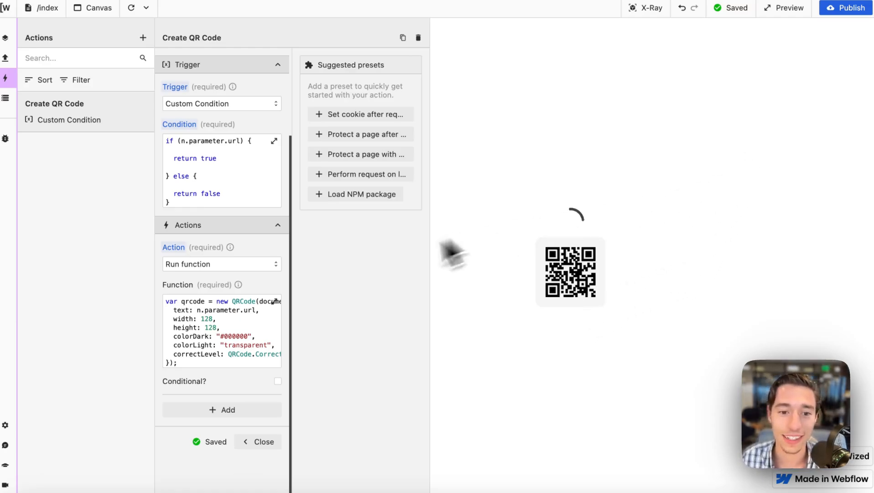
Close the Create QR Code action and reload the canvas several times to check how the QR code loads.
click(259, 441)
click(131, 9)
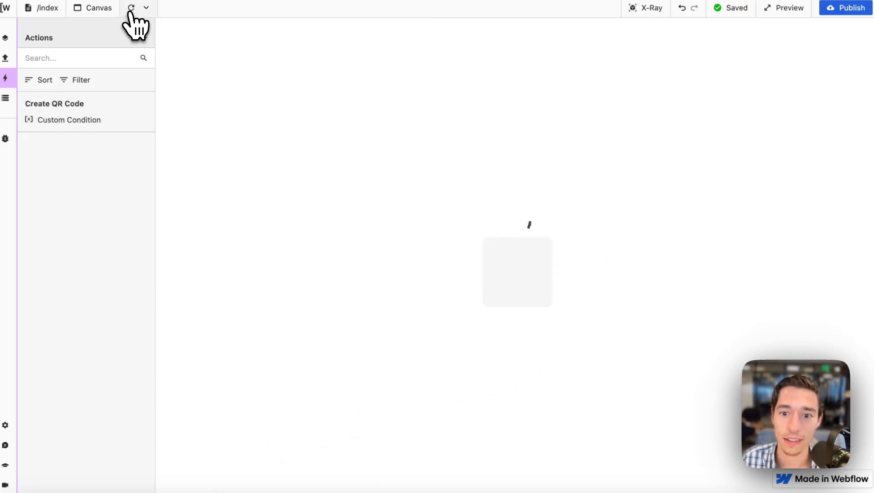
click(131, 11)
click(131, 11)
click(131, 11)
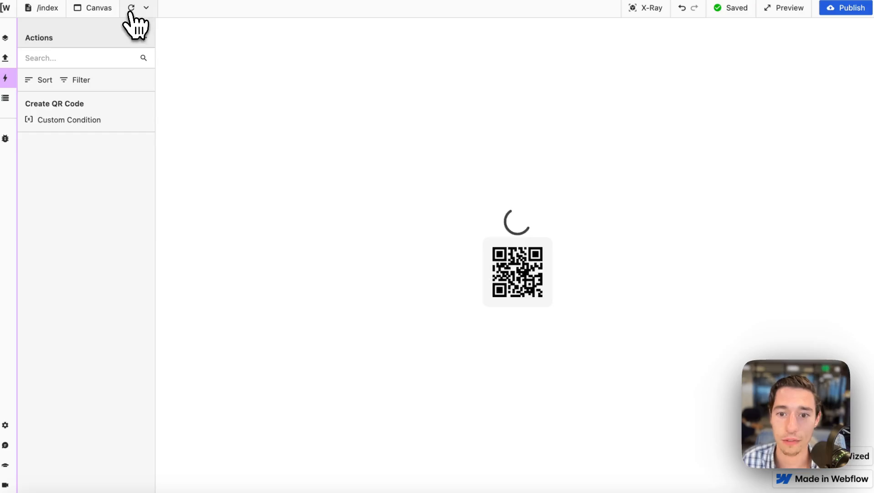
click(131, 11)
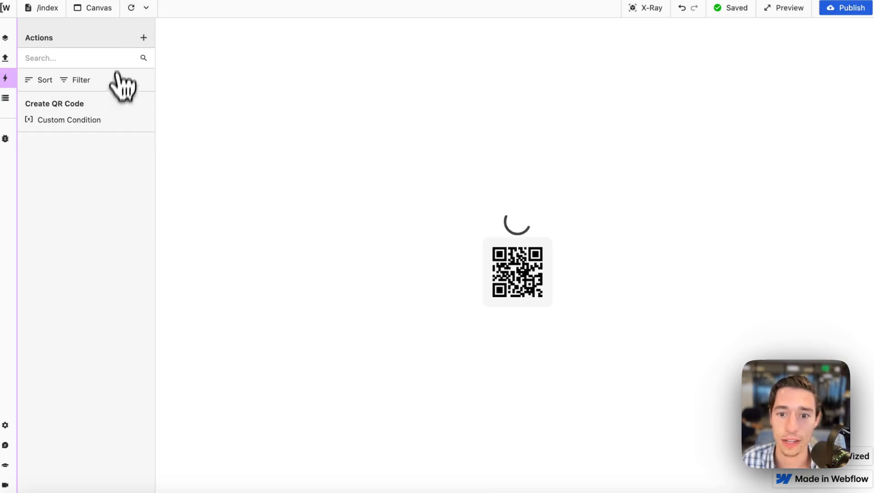
Open the Create QR Code action's function in the editor and add two blank lines after the QRCode call.
click(121, 116)
scroll(225, 352, down, 5)
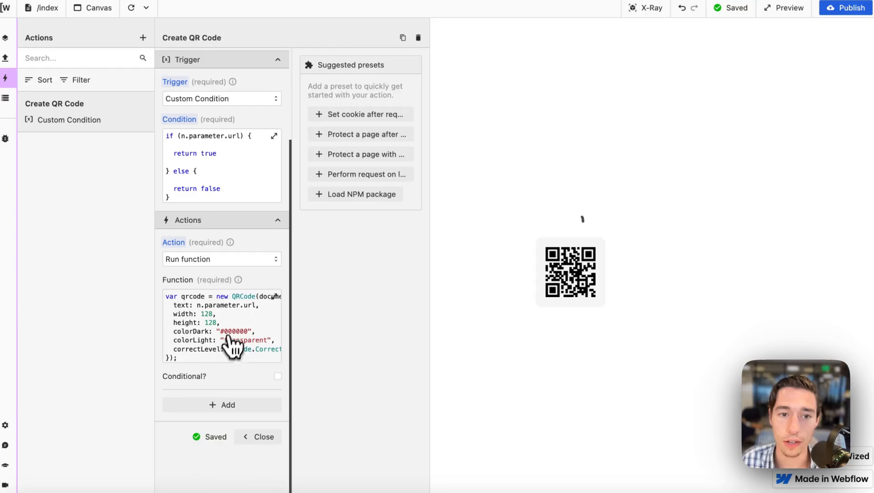
click(275, 296)
scroll(381, 274, down, 1)
key(Return)
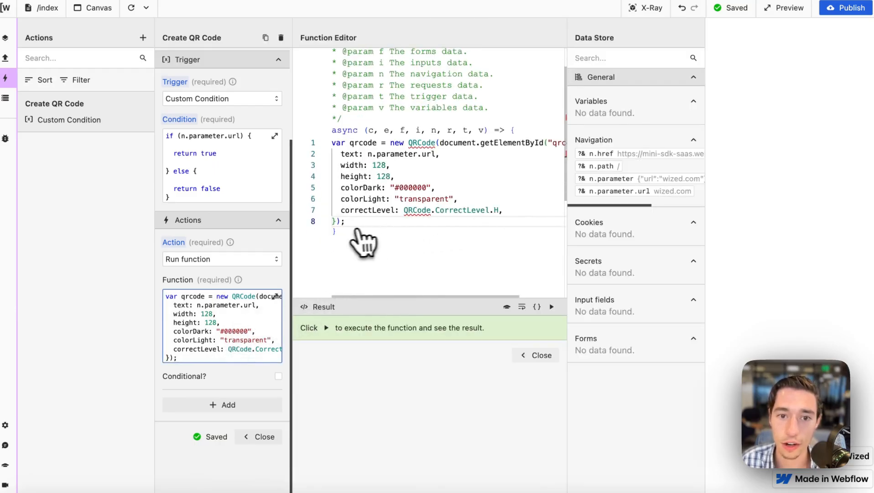
key(BackSpace)
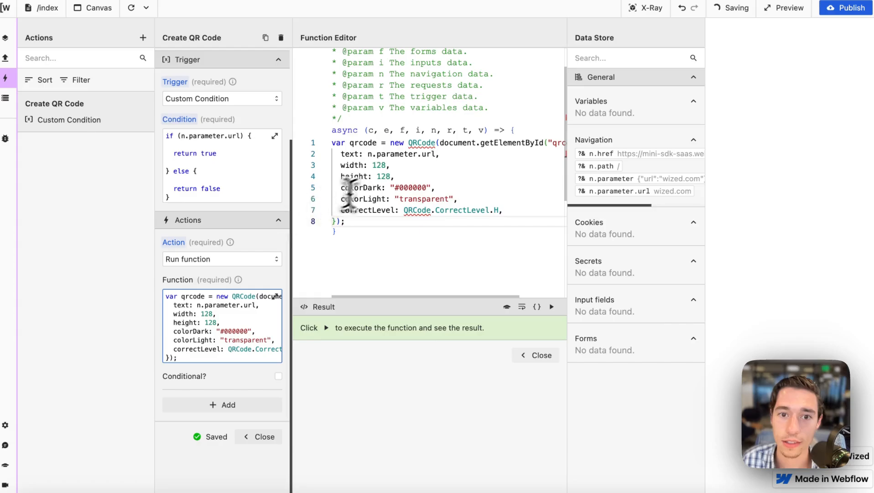
click(503, 210)
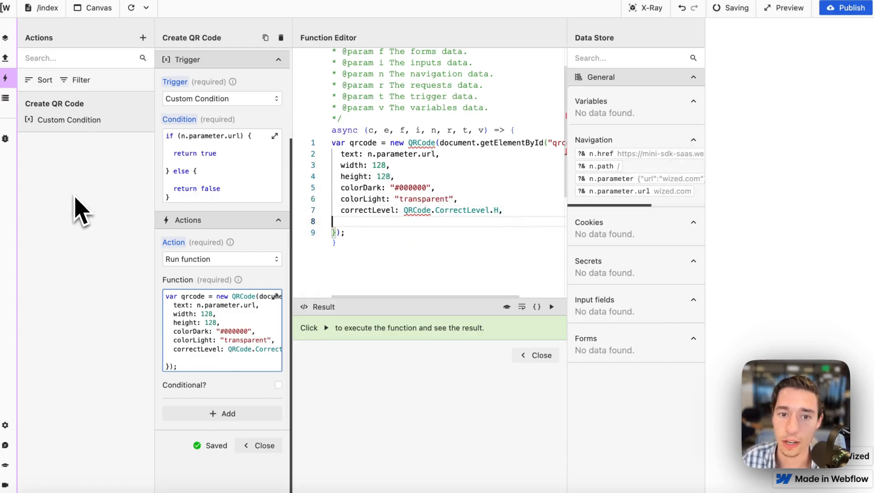
key(BackSpace)
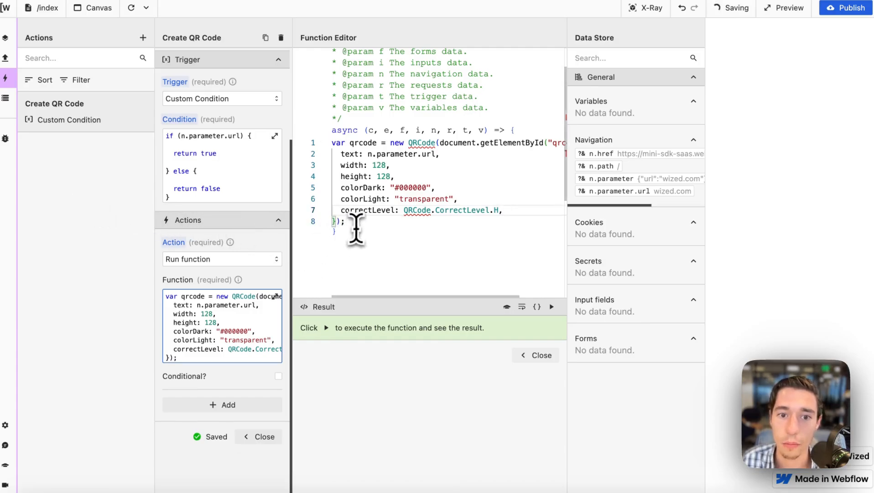
scroll(346, 218, down, 1)
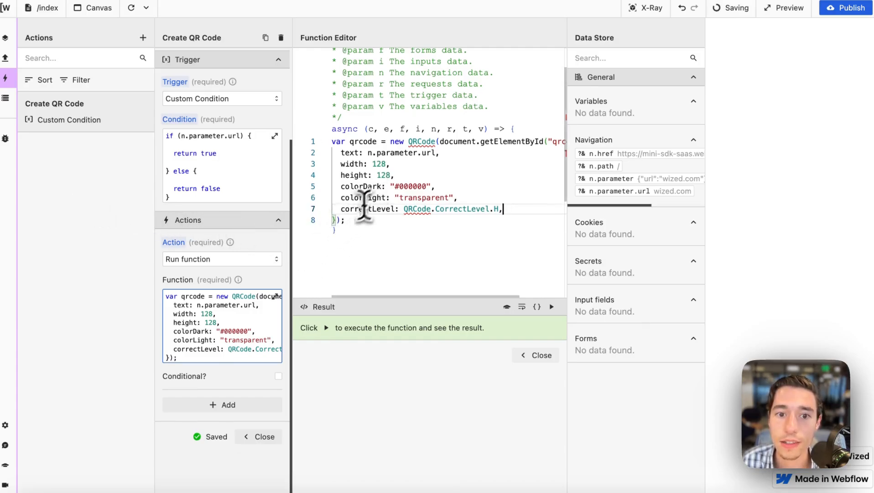
click(342, 221)
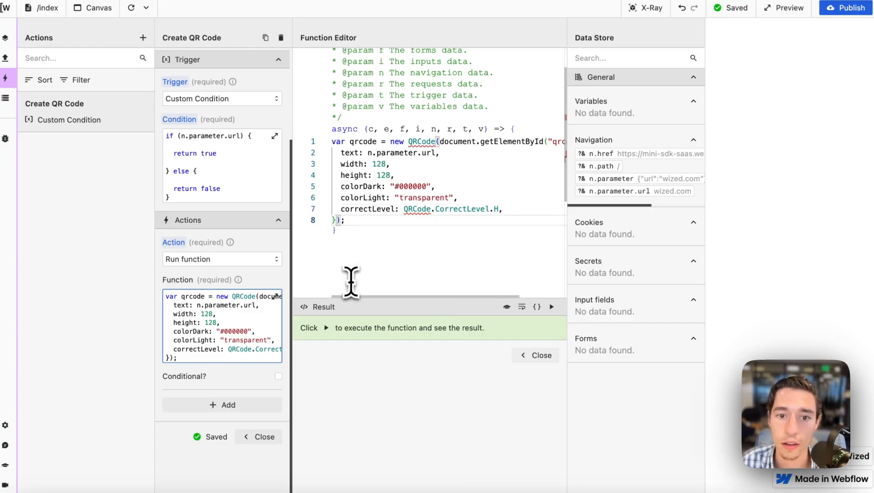
key(Return)
key(Return)
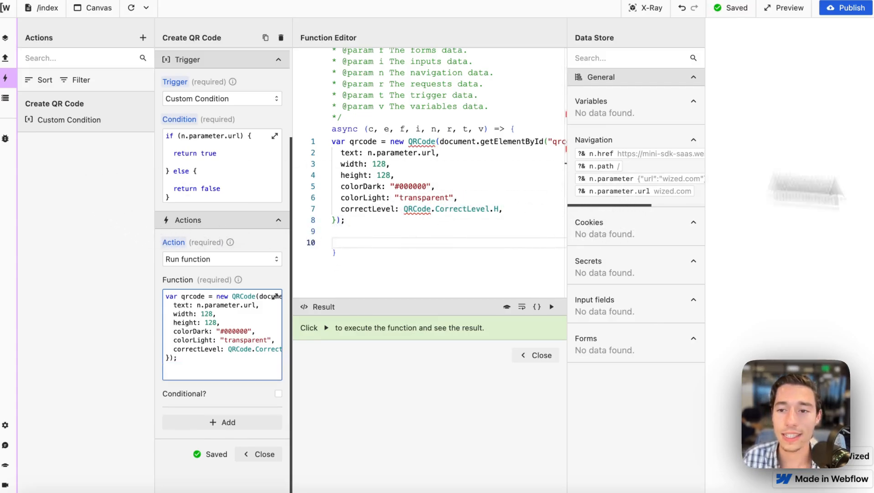
Create a variable named status with the initial value return "loading" and reload the canvas.
click(5, 98)
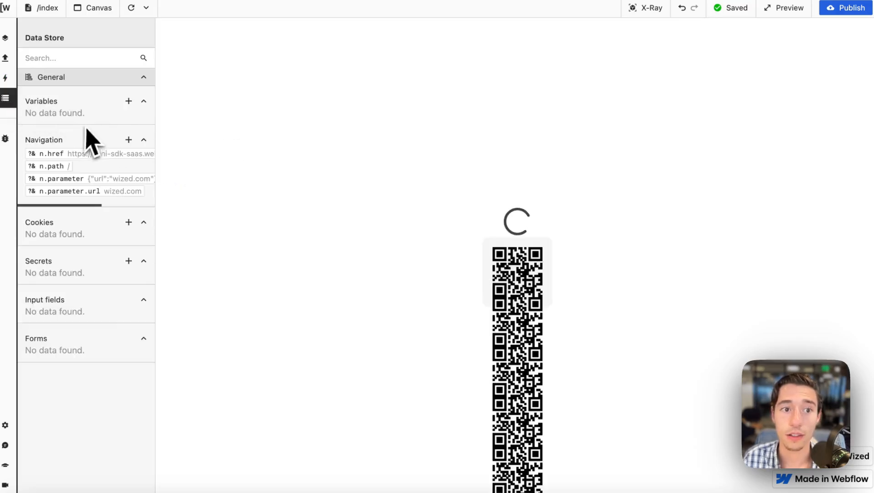
click(128, 101)
click(222, 79)
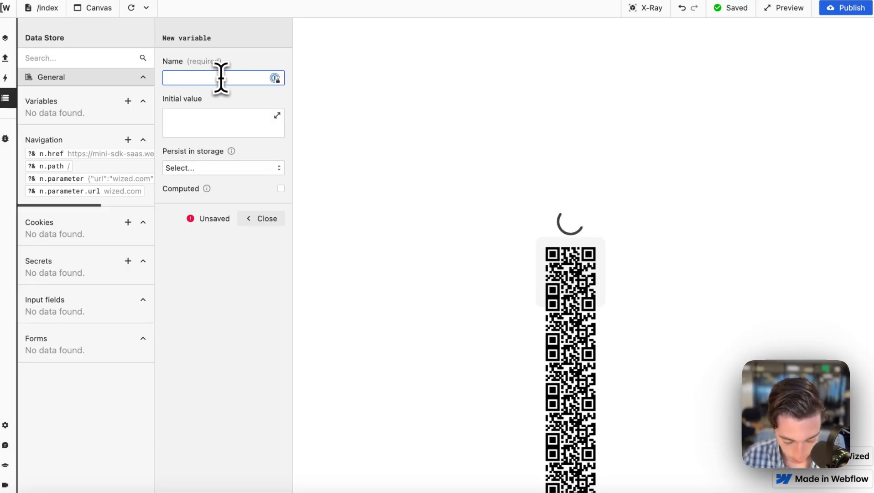
click(231, 135)
text(return "loading)
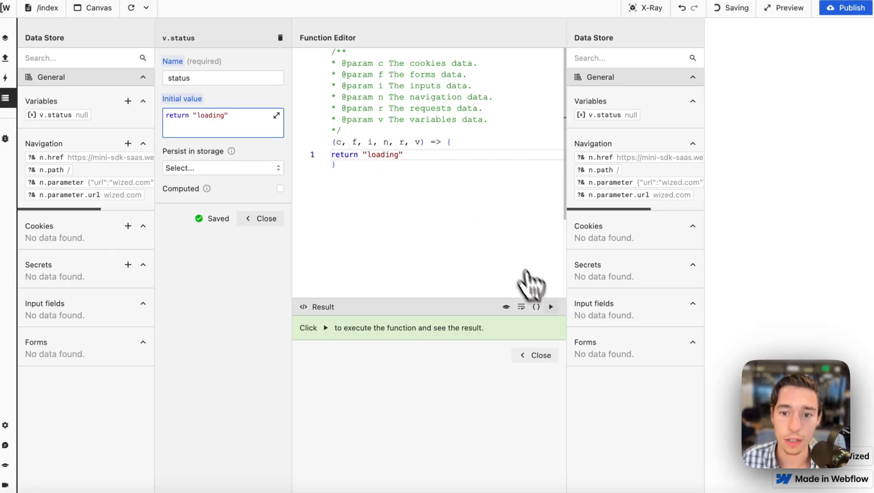
click(541, 355)
click(267, 218)
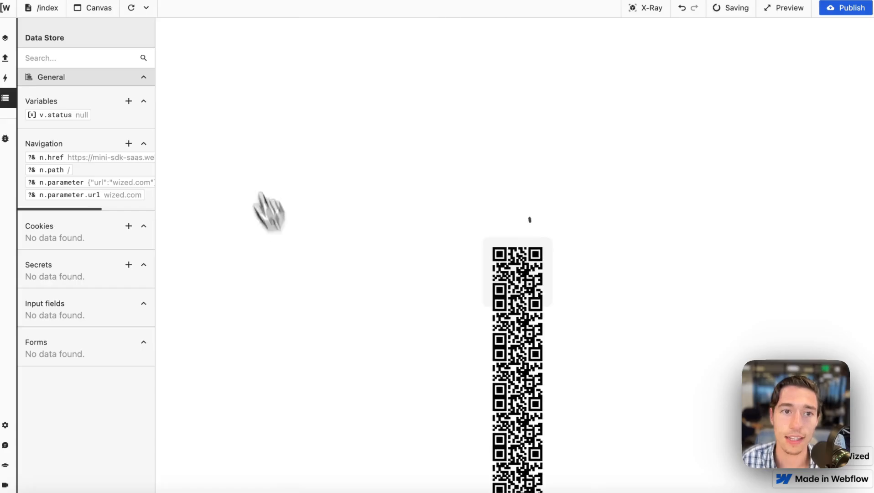
click(131, 8)
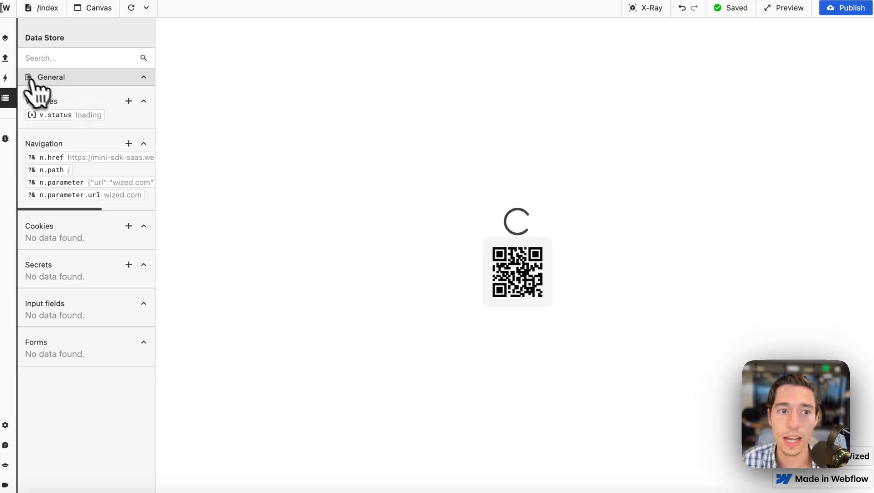
Add the line v.status = "completed" at the end of the Create QR Code action's function.
click(5, 58)
click(5, 78)
click(54, 107)
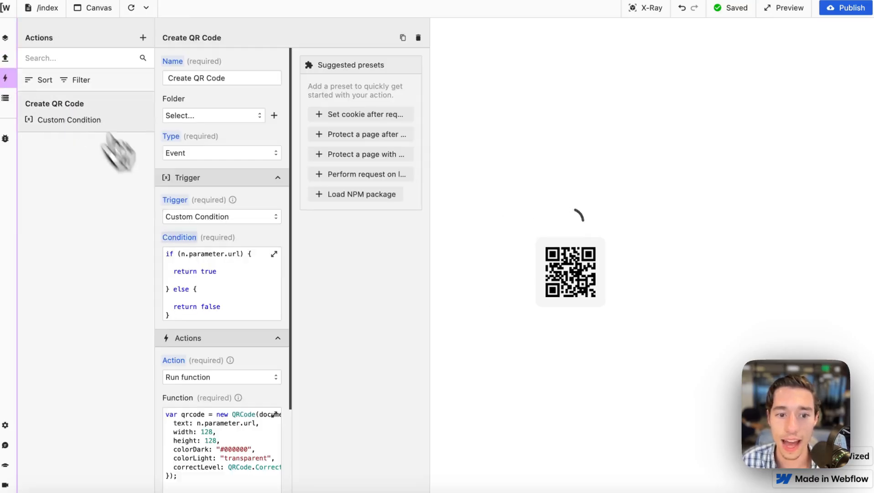
scroll(205, 274, down, 3)
click(249, 305)
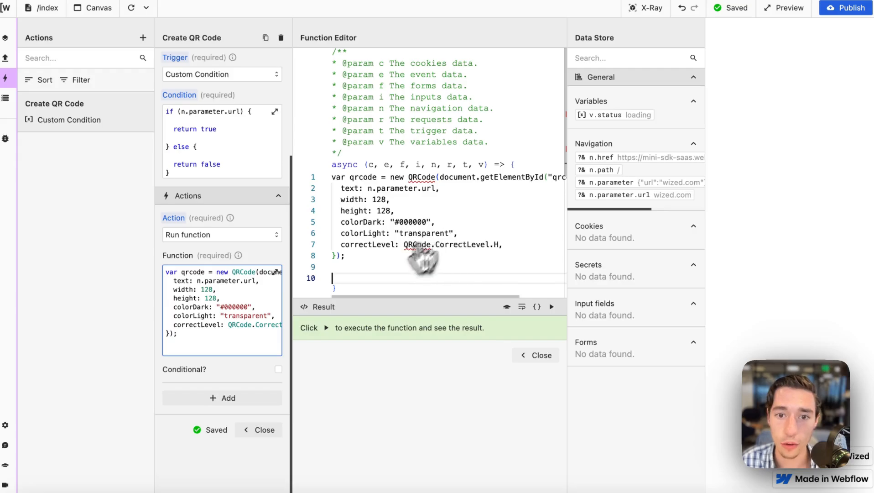
mouse_move(417, 243)
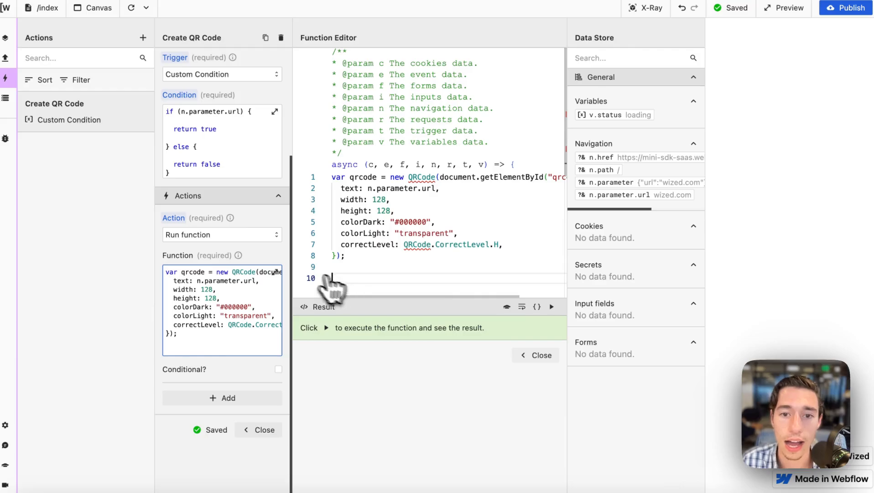
click(606, 115)
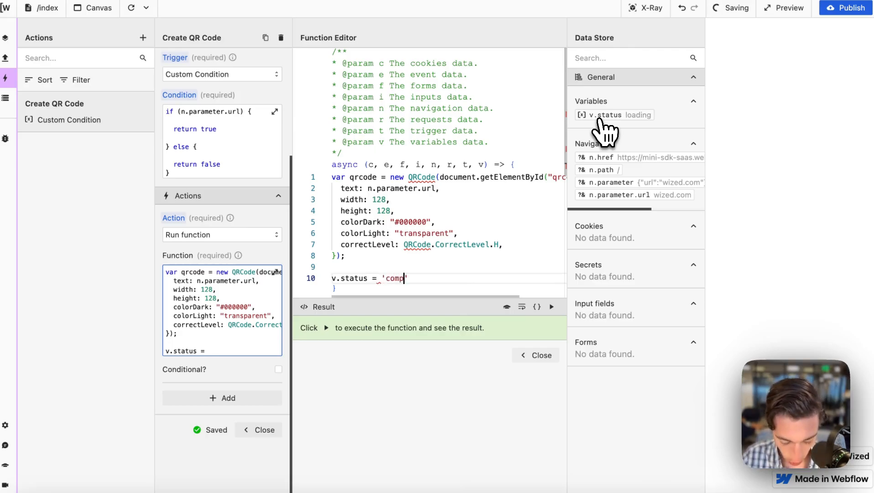
text(= 'completed)
key(BackSpace)
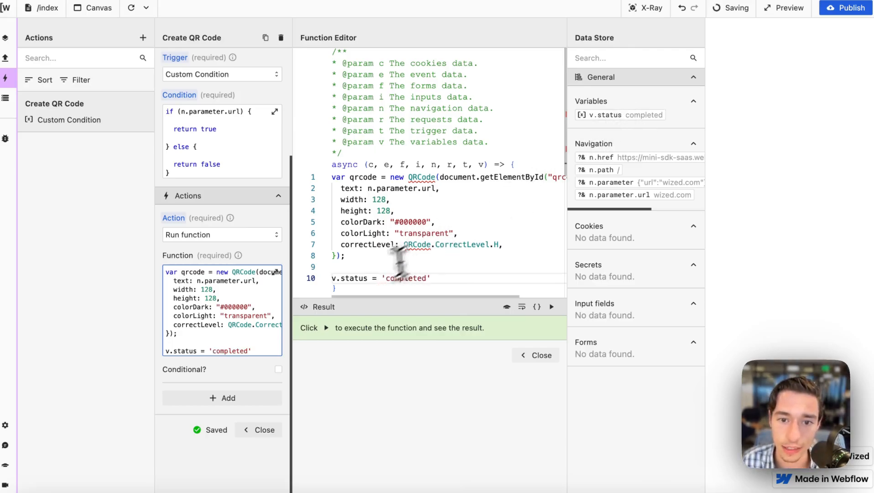
text(")
click(443, 276)
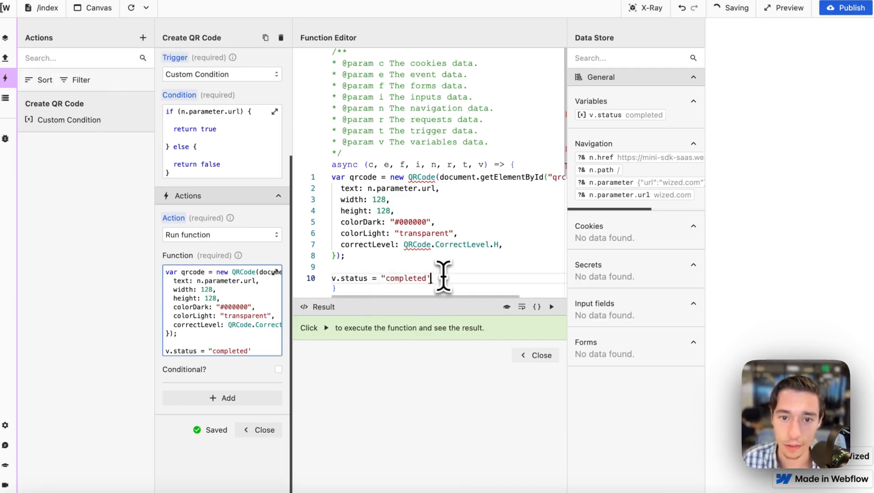
double_click(405, 278)
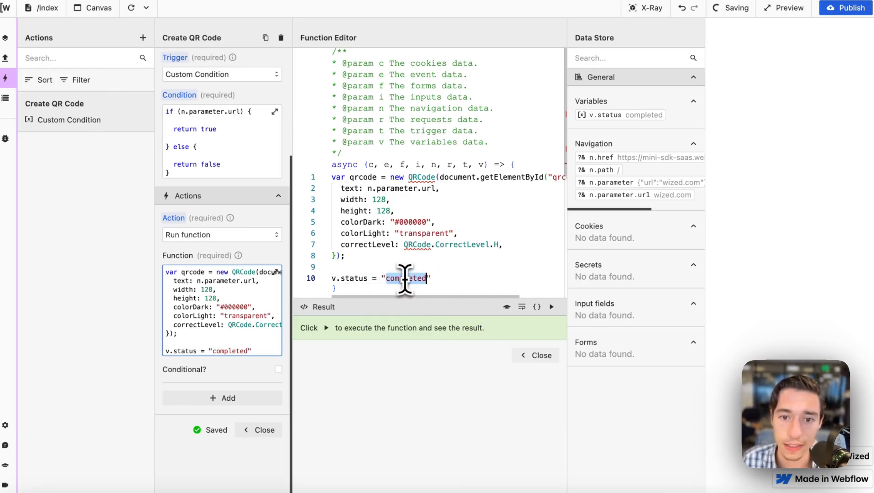
Execute the function to test it and close the Create QR Code action.
click(552, 306)
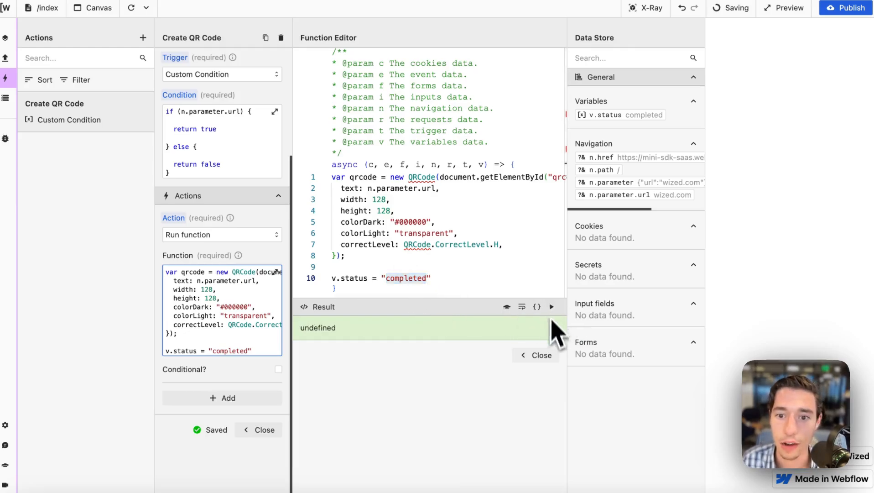
click(538, 356)
click(267, 430)
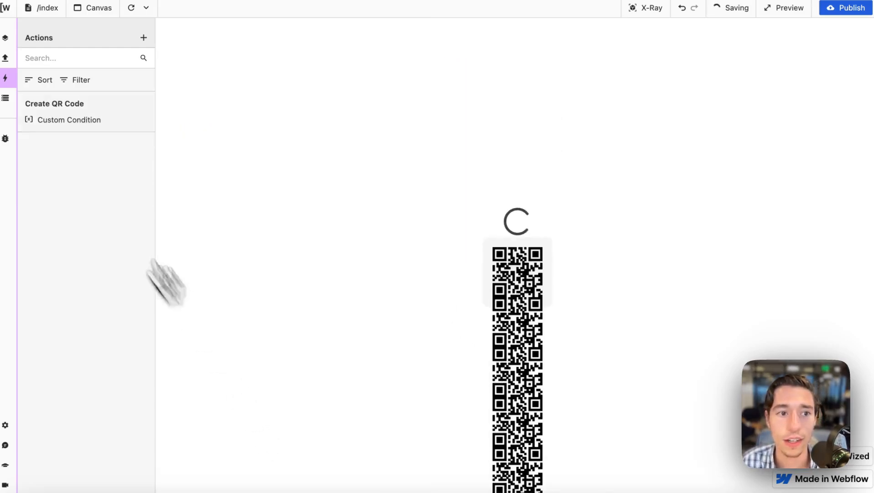
Reload the canvas several times to check the status variable's value in the data store.
click(6, 98)
click(137, 12)
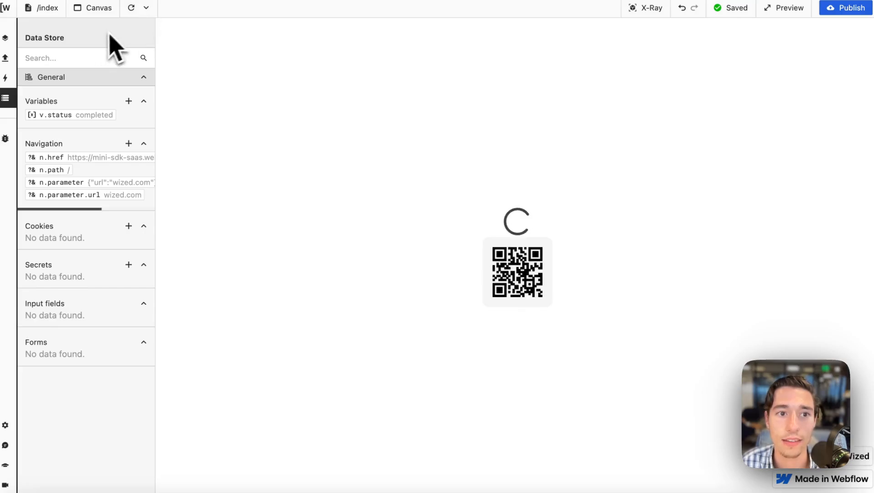
click(133, 15)
click(133, 14)
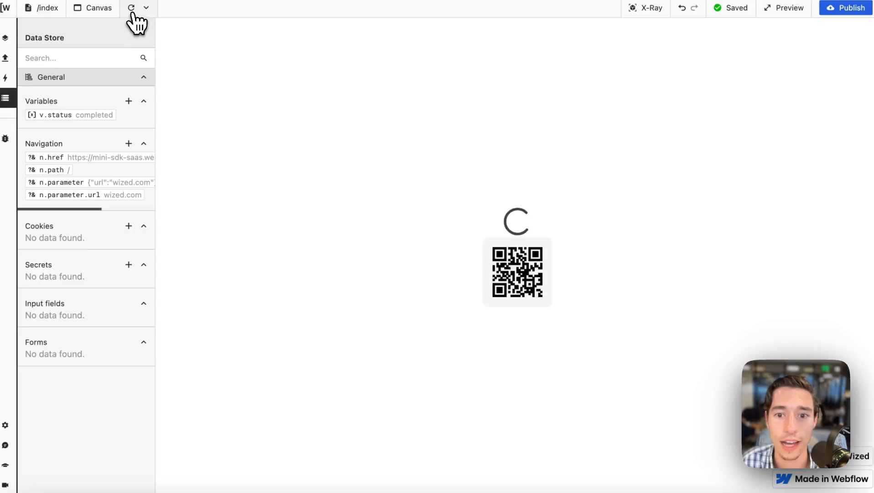
Insert an if (qrcode.length > 0) block above the status assignment in the Create QR Code action's function.
click(6, 58)
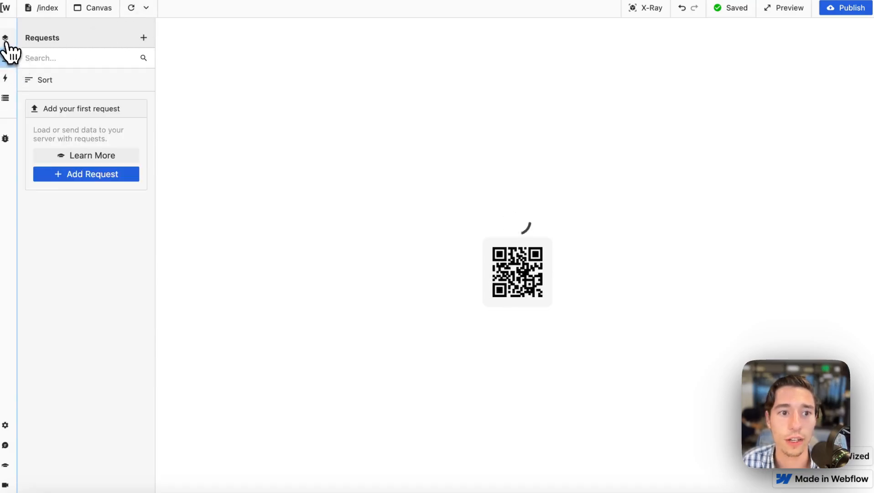
click(5, 38)
click(6, 58)
click(5, 78)
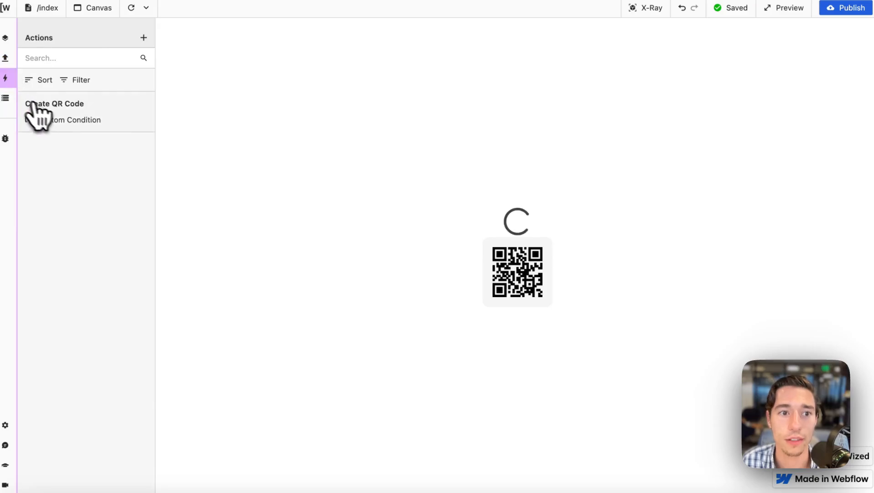
click(52, 118)
scroll(183, 319, down, 3)
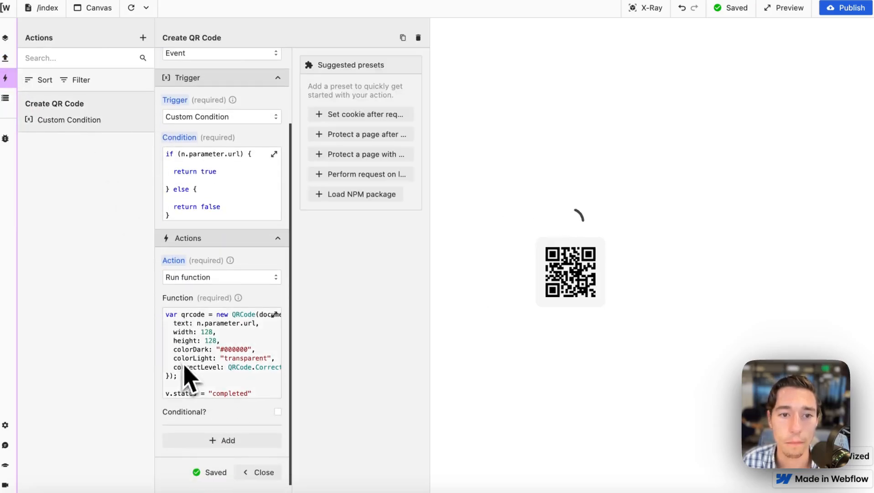
click(237, 365)
scroll(459, 233, down, 3)
scroll(392, 173, up, 2)
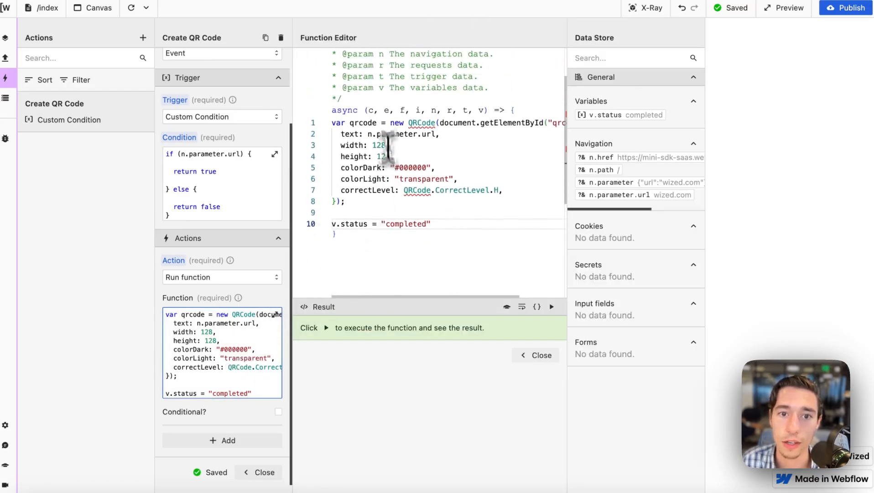
click(363, 123)
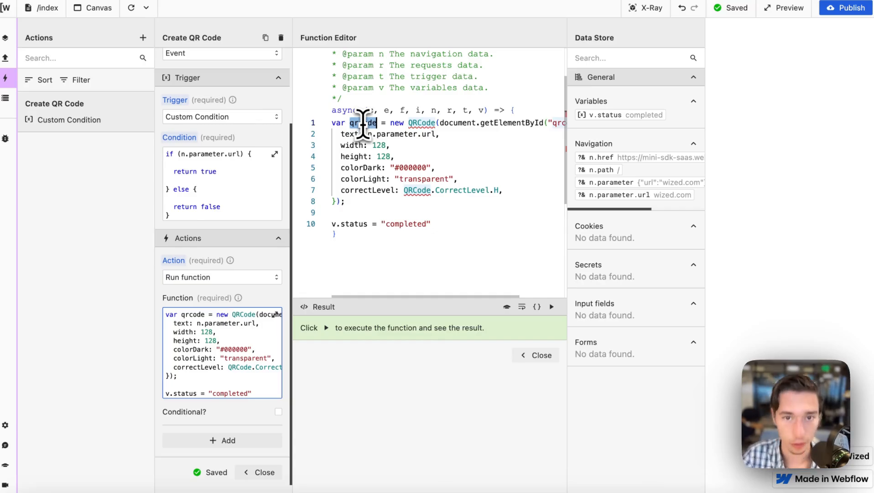
click(335, 223)
key(Return)
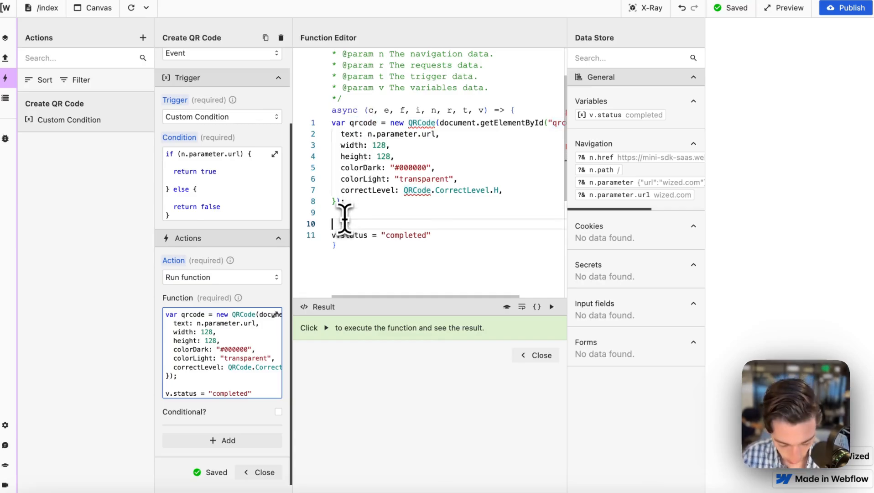
text(if)
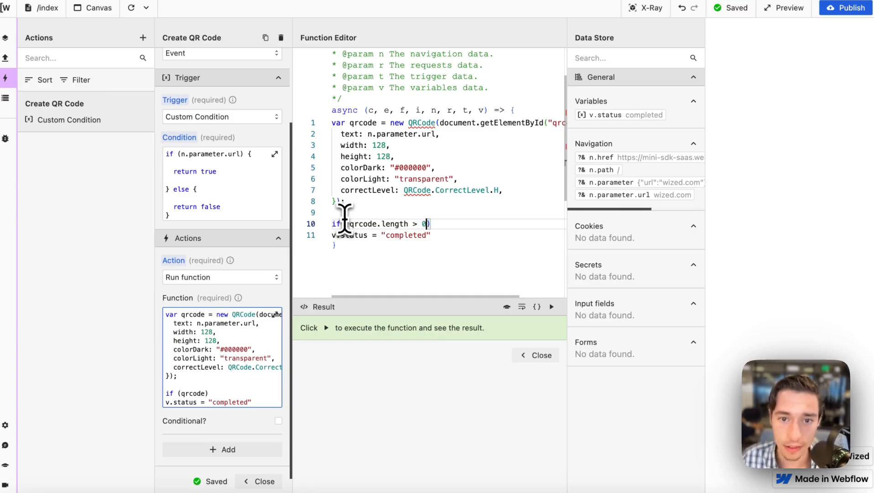
text({)
key(Return)
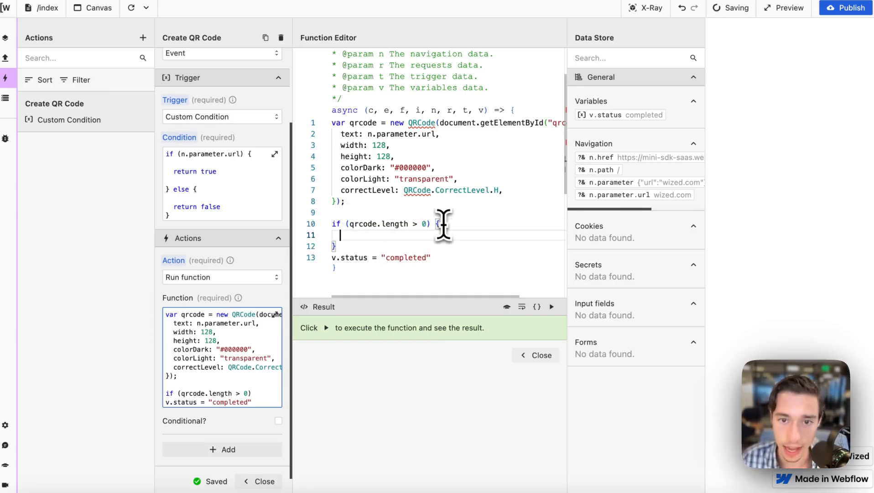
key(Return)
Add a return statement to the if block and move the v.status = "completed" assignment into it.
text(retur)
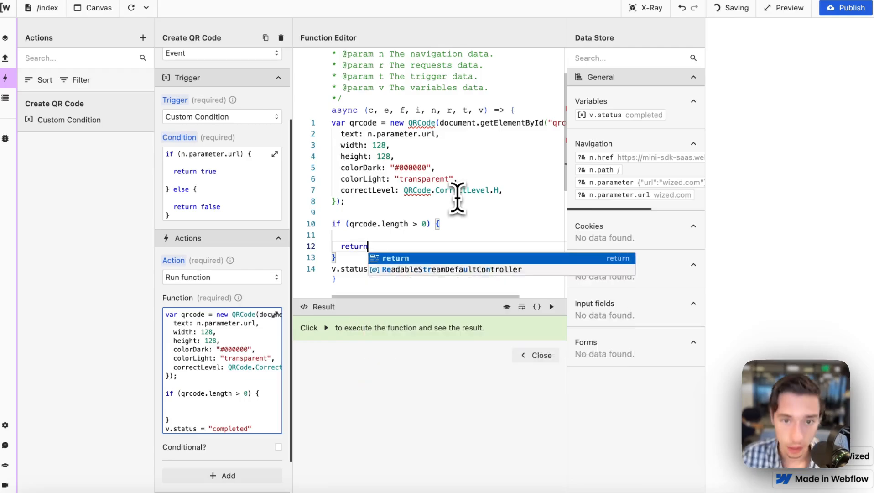
text(n)
drag(431, 268, 332, 270)
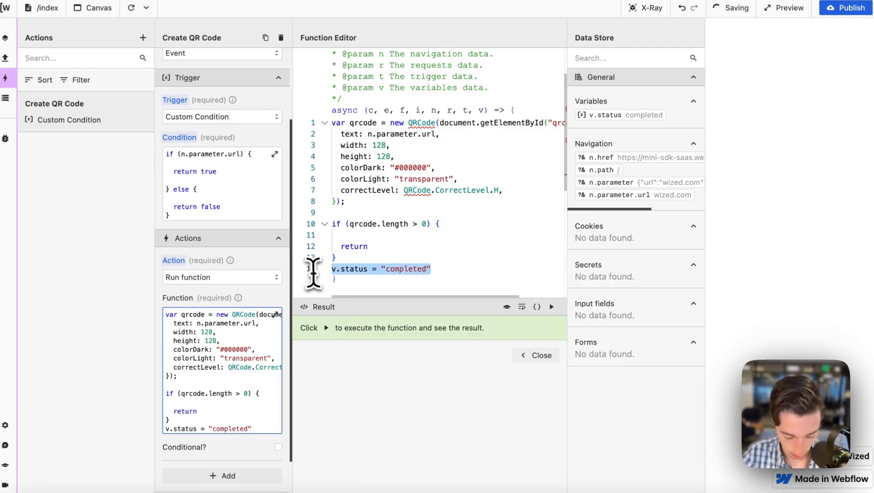
key(BackSpace)
key(BackSpace)
click(380, 249)
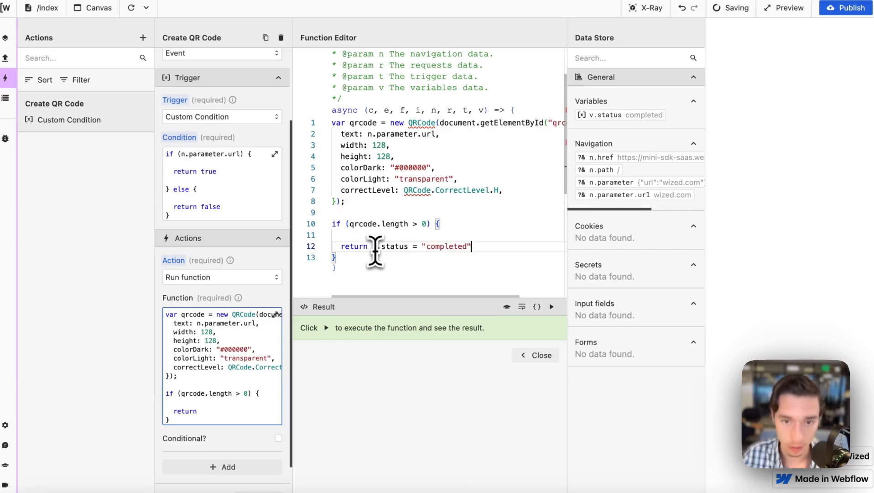
Add a blank line below the return statement in the Create QR Code function and auto-format the code.
key(Return)
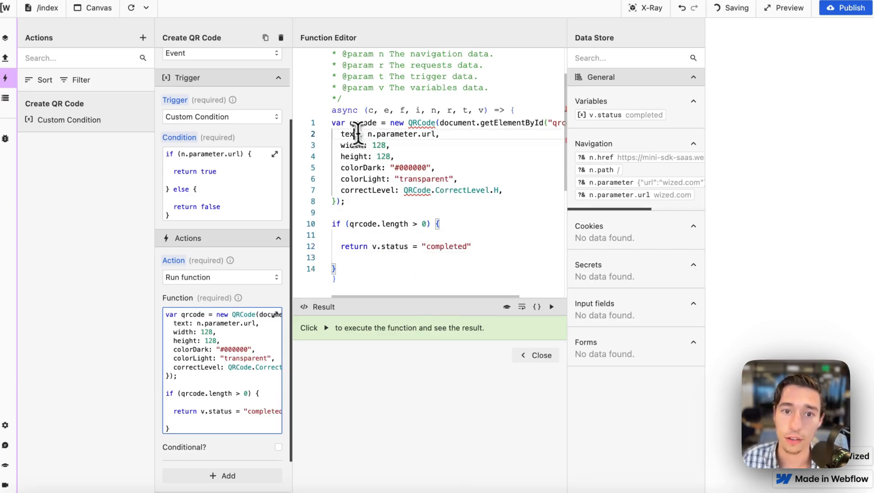
double_click(362, 123)
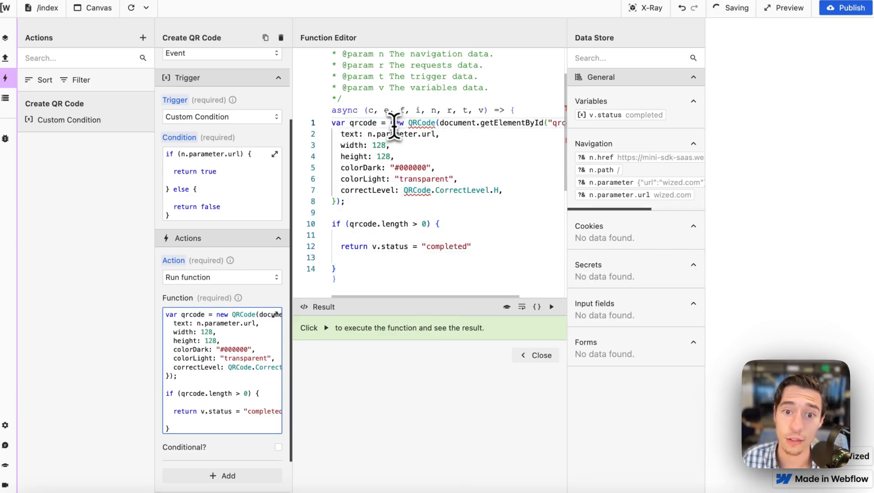
drag(390, 122, 440, 223)
click(439, 258)
click(536, 307)
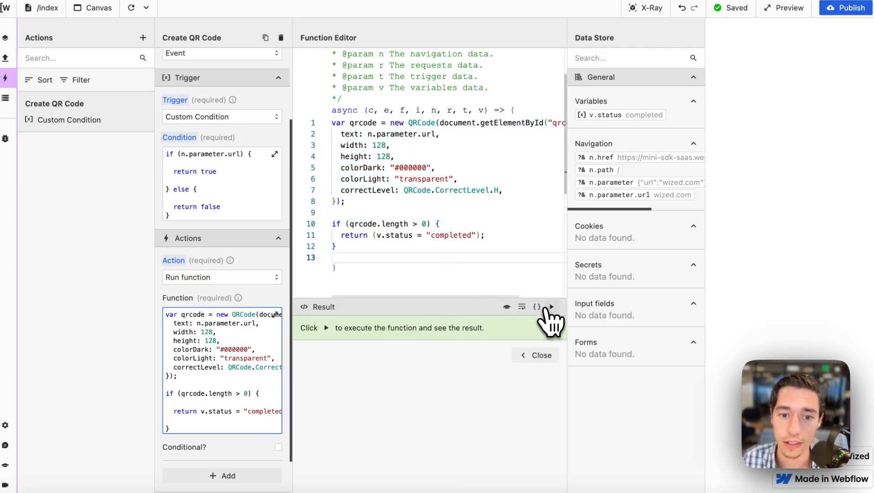
Close the function editor and the Create QR Code action, and check the status variable in the data store.
click(543, 355)
scroll(273, 411, down, 3)
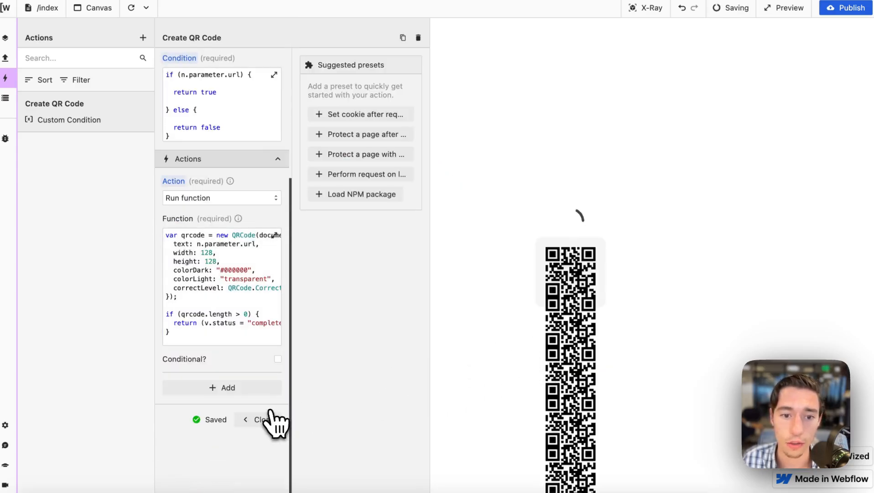
click(273, 419)
click(5, 99)
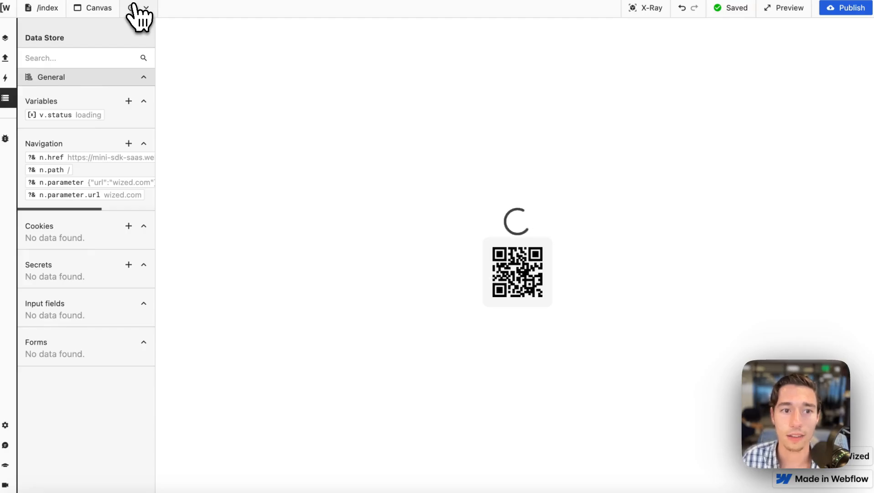
Reopen the Create QR Code action's function and change the if condition to qrcode !== null.
click(5, 57)
click(5, 77)
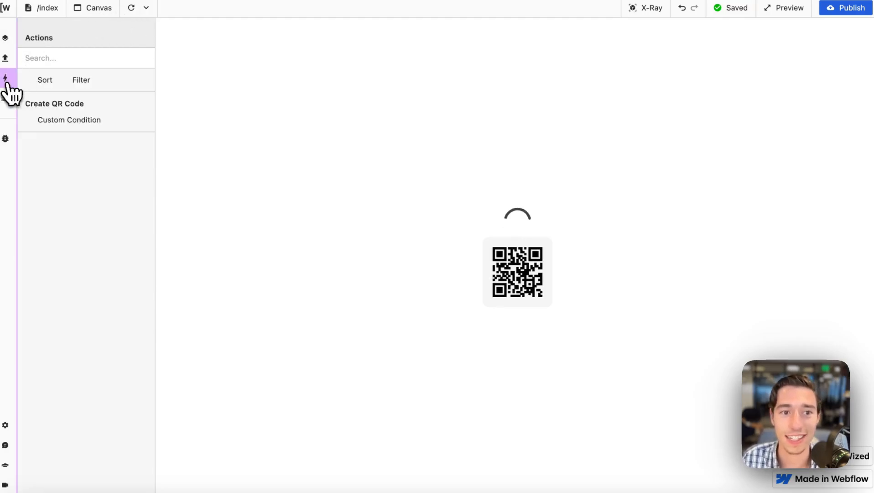
click(75, 119)
scroll(224, 336, down, 4)
click(232, 240)
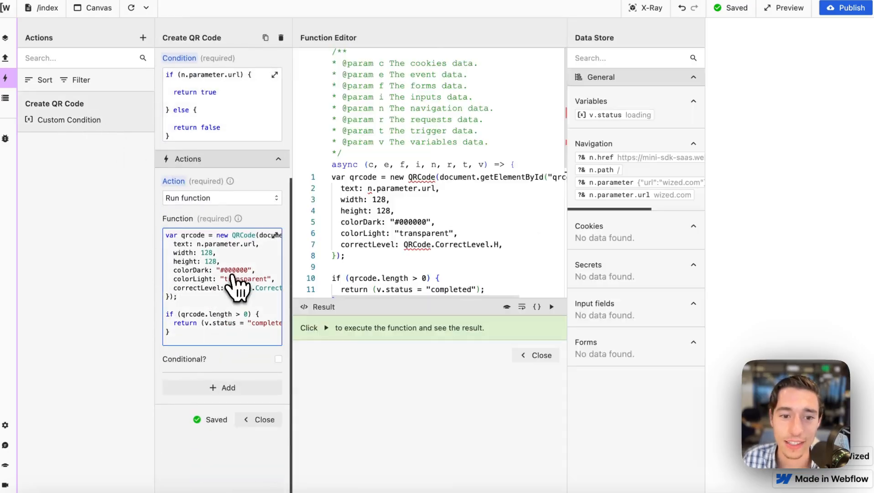
scroll(444, 251, down, 2)
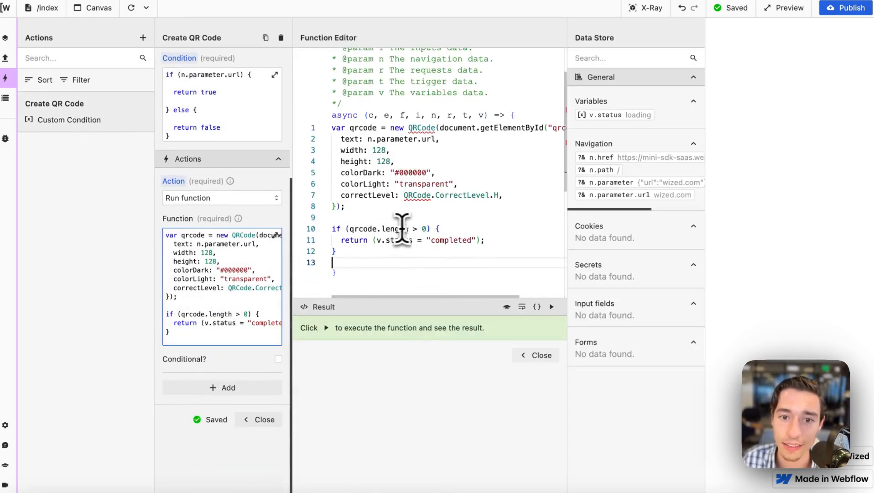
drag(377, 229, 427, 228)
key(BackSpace)
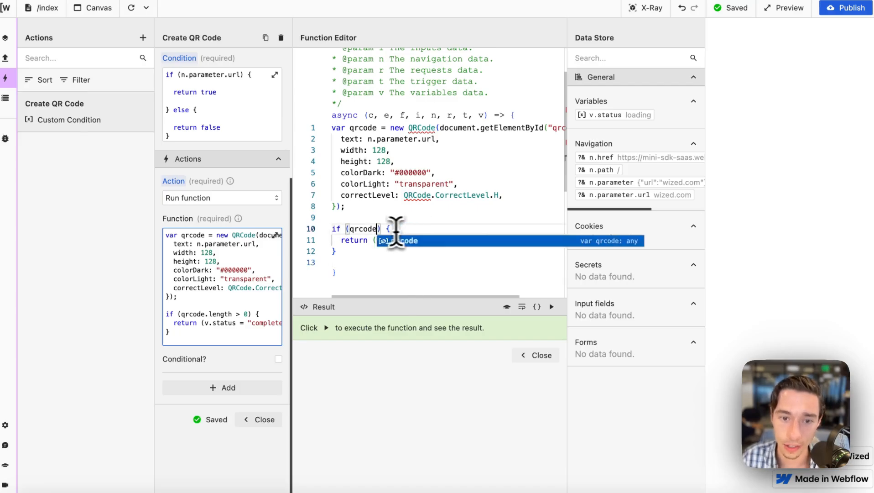
text(!== )
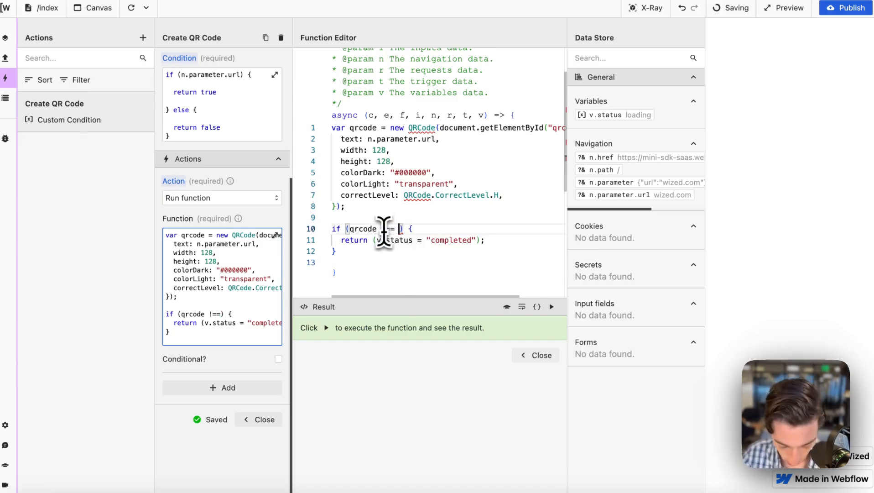
text(null)
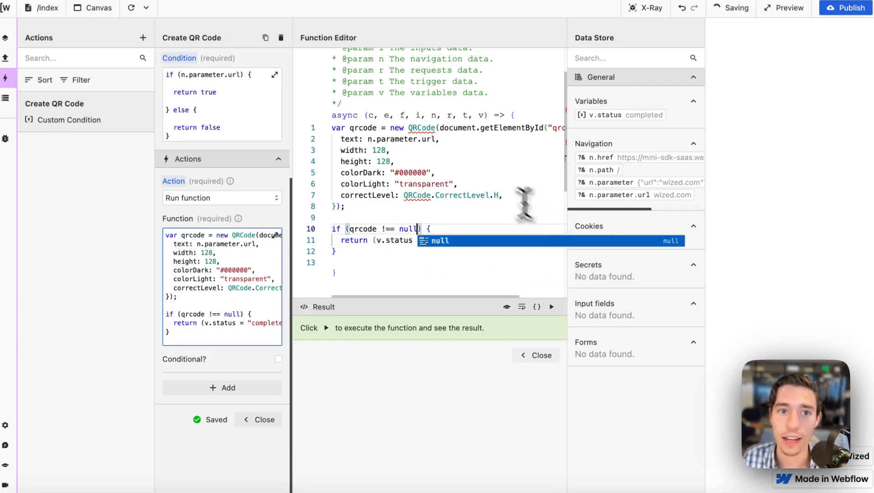
click(136, 6)
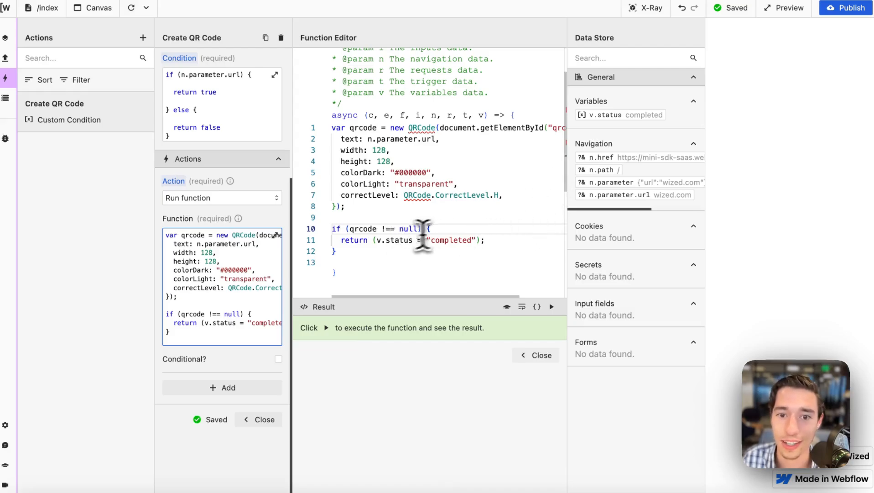
Add blank lines around the return statement inside the if block and close the Create QR Code action.
click(451, 228)
key(Return)
click(491, 249)
key(Return)
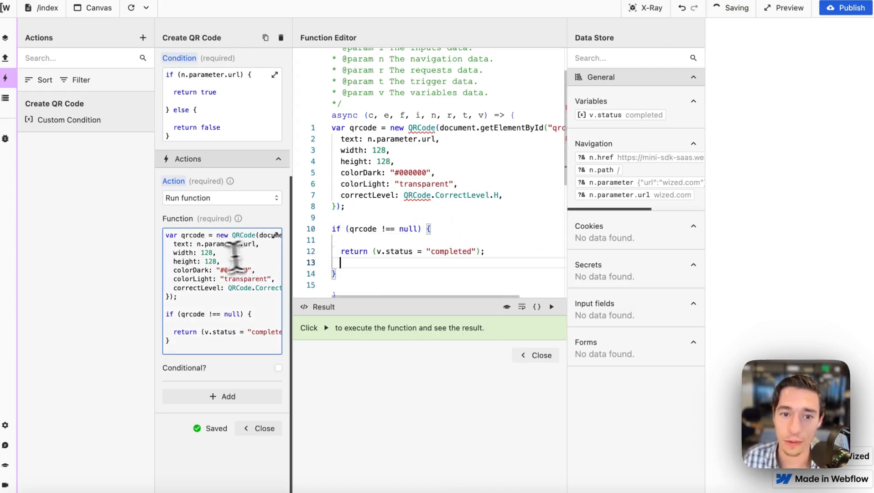
click(538, 355)
click(264, 436)
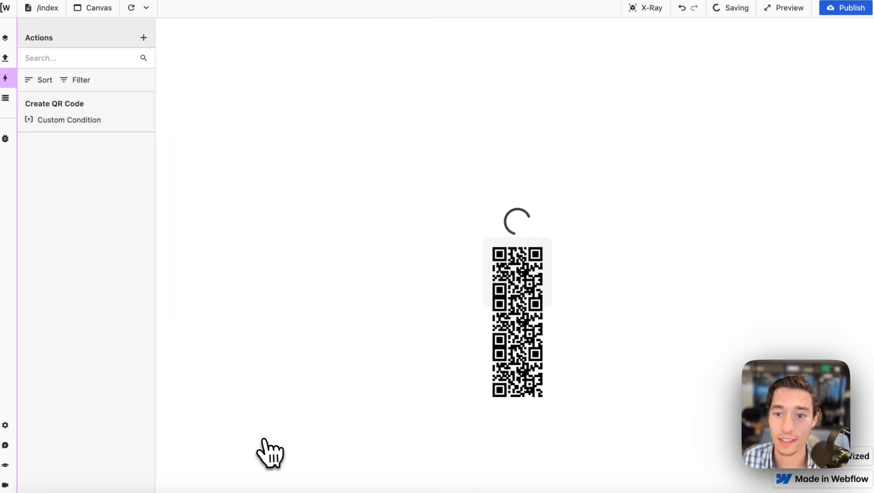
Switch to Webflow, dismiss the publish destination dialog and return to Wized.
click(24, 69)
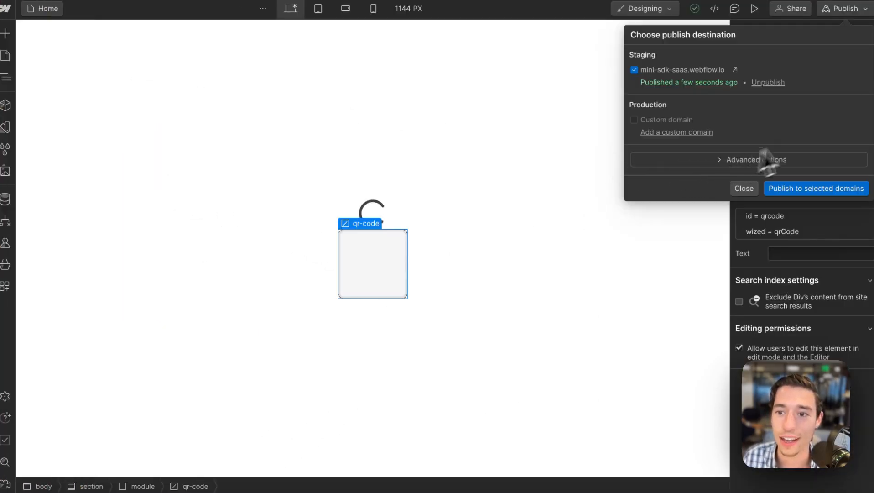
click(743, 188)
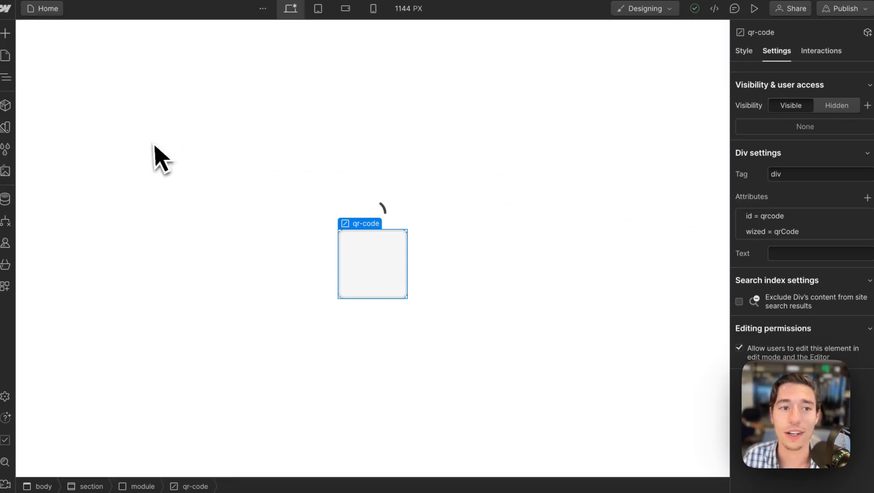
mouse_move(20, 70)
click(60, 67)
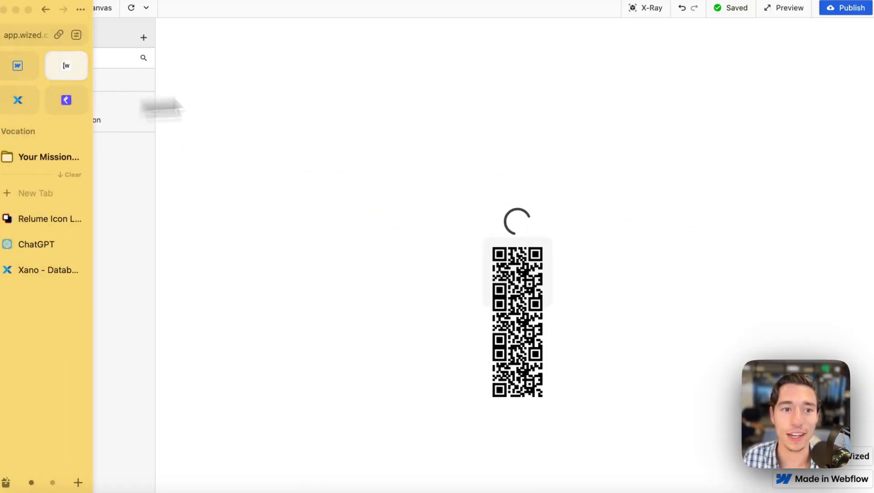
Reload the canvas repeatedly and check the status variable's value in the data store.
click(132, 9)
click(12, 98)
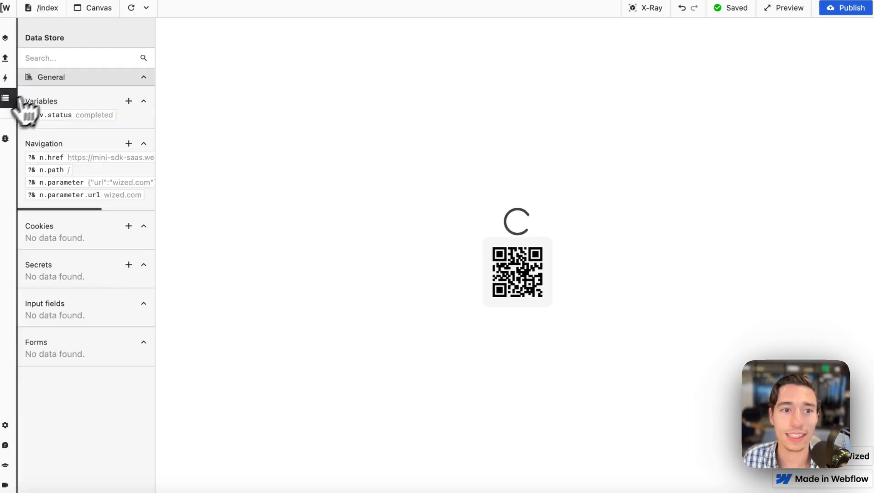
click(132, 8)
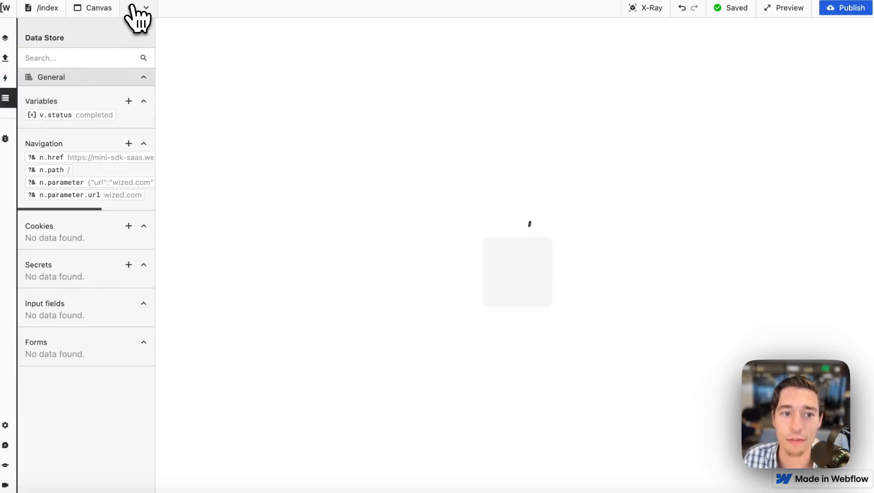
click(132, 8)
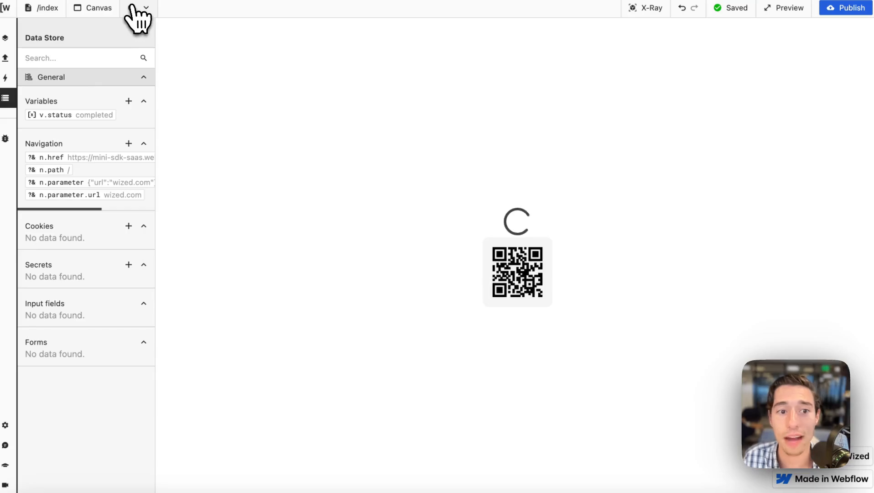
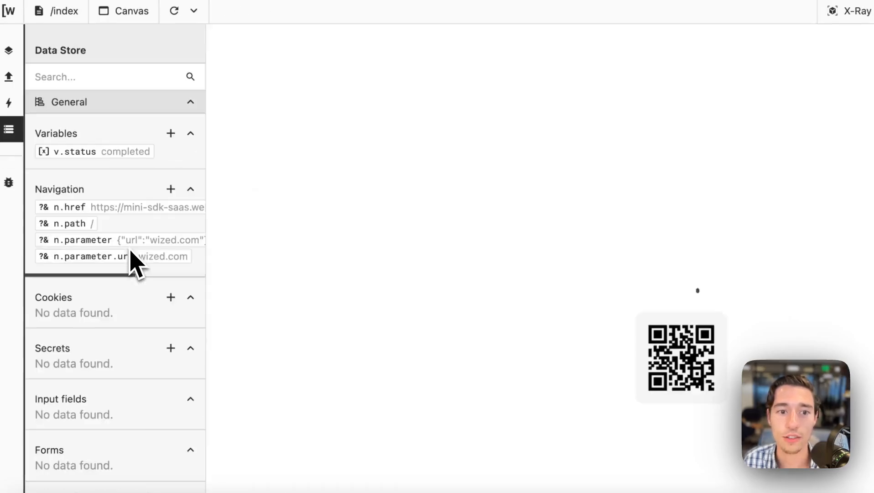
Switch to Webflow and add a new is-hidden combo class to the qr-code div.
mouse_move(15, 263)
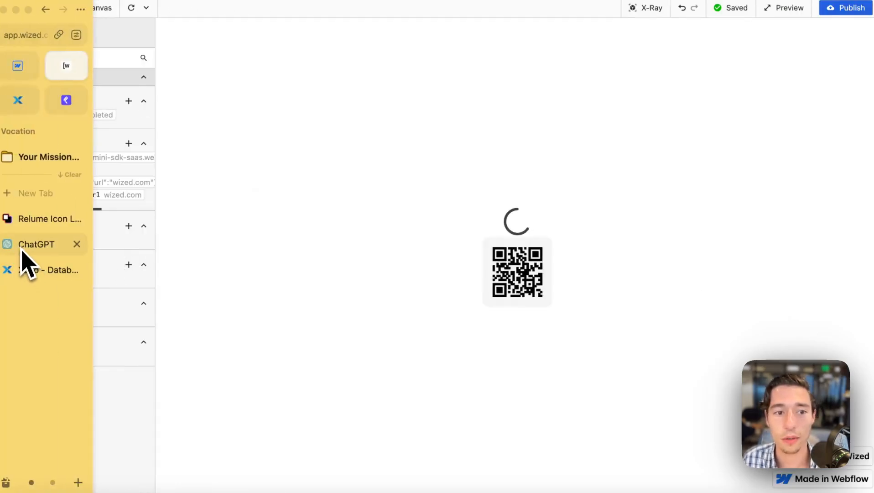
click(66, 101)
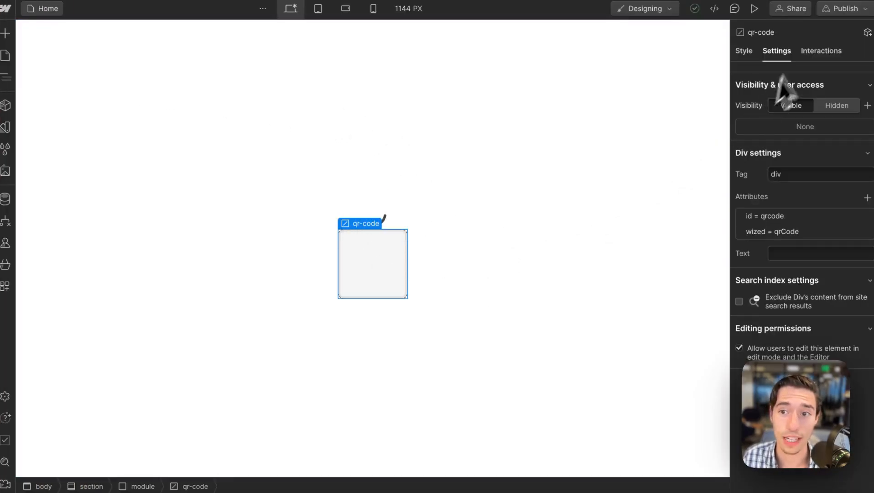
click(745, 51)
click(804, 92)
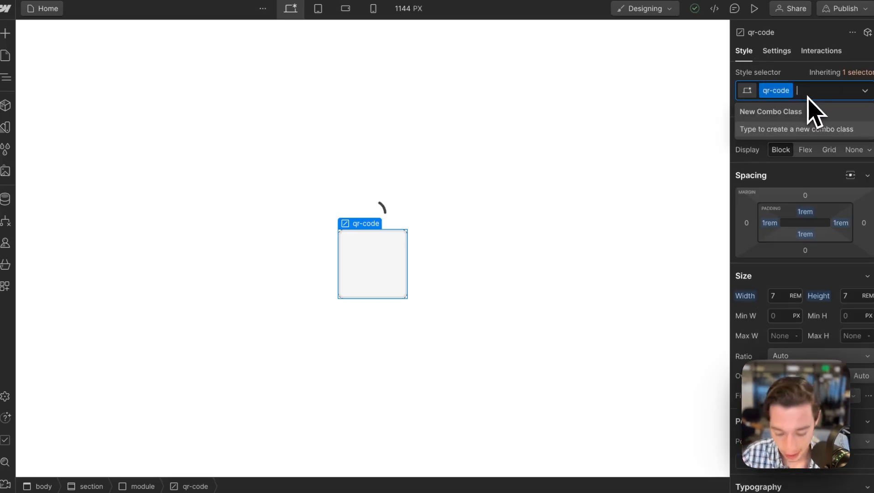
text(is-hidden)
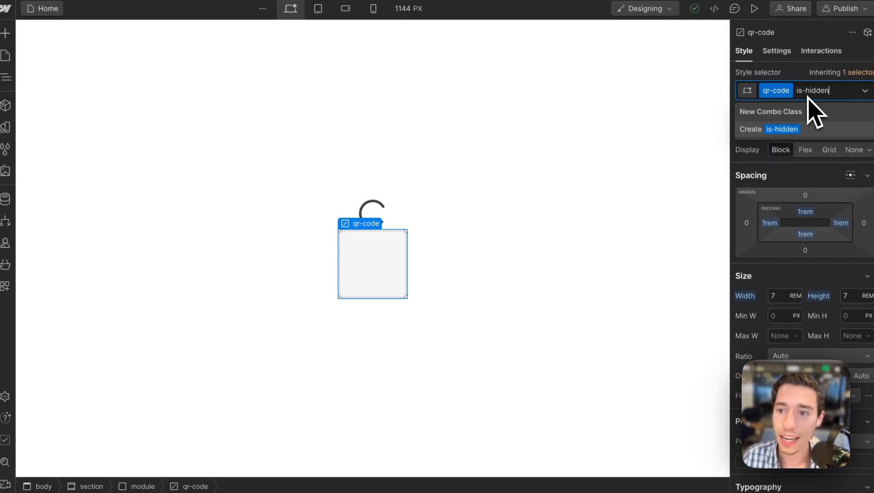
key(Return)
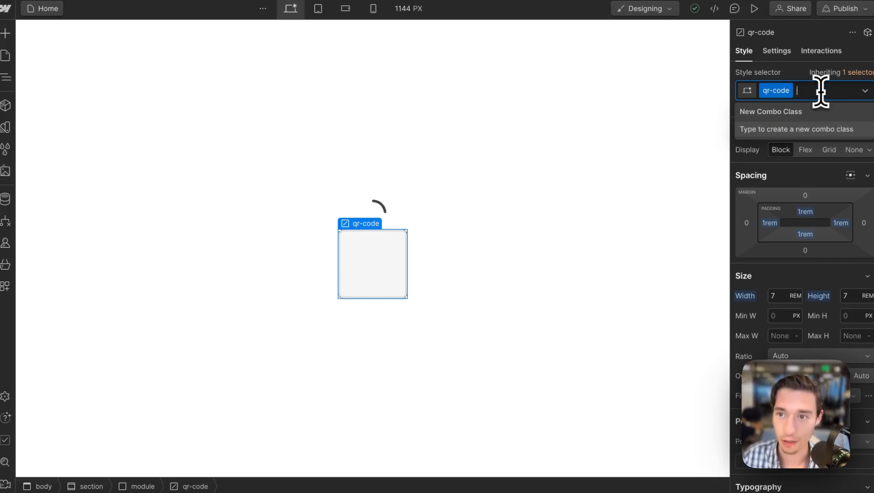
Set the opacity of the is-hidden combo class to 0%.
scroll(792, 296, down, 12)
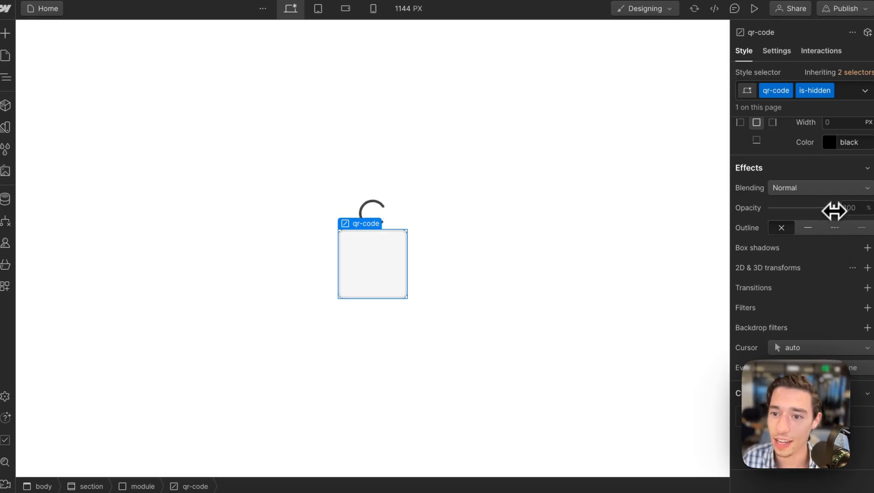
drag(834, 210, 718, 254)
scroll(859, 282, up, 2)
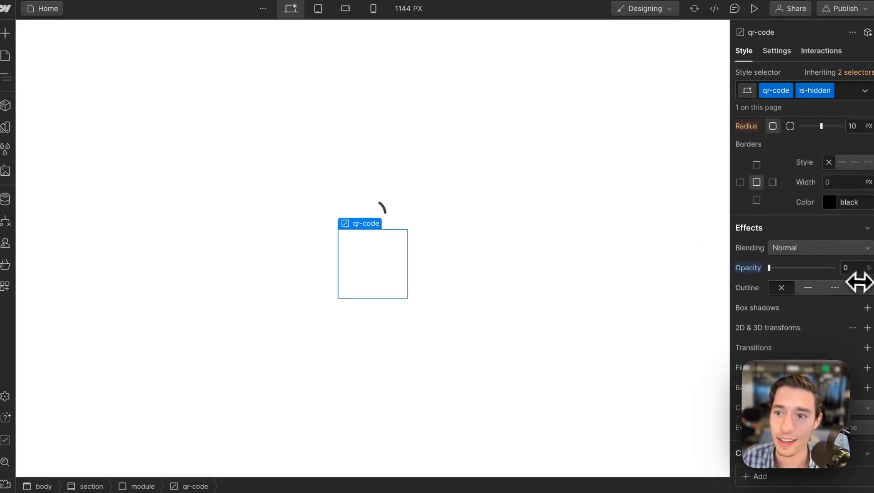
scroll(859, 282, up, 1)
Remove the is-hidden combo class from the qr-code div, leaving only the qr-code base class.
click(864, 91)
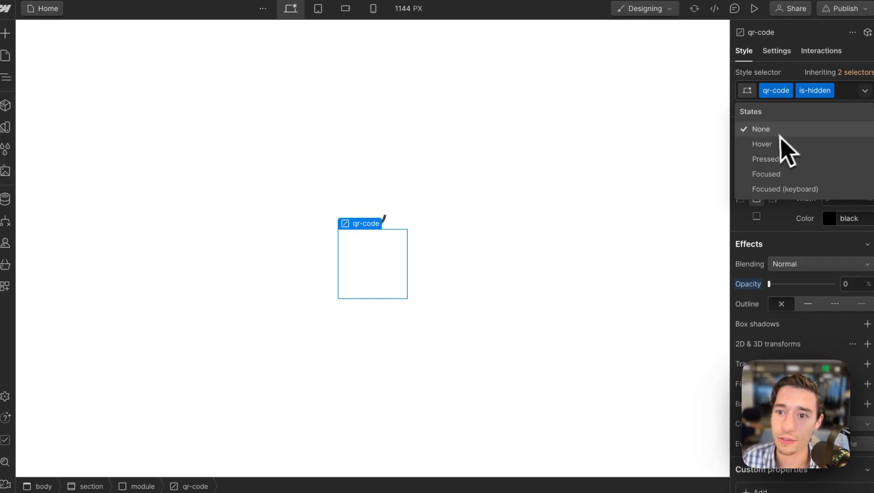
click(838, 92)
key(BackSpace)
scroll(812, 347, down, 3)
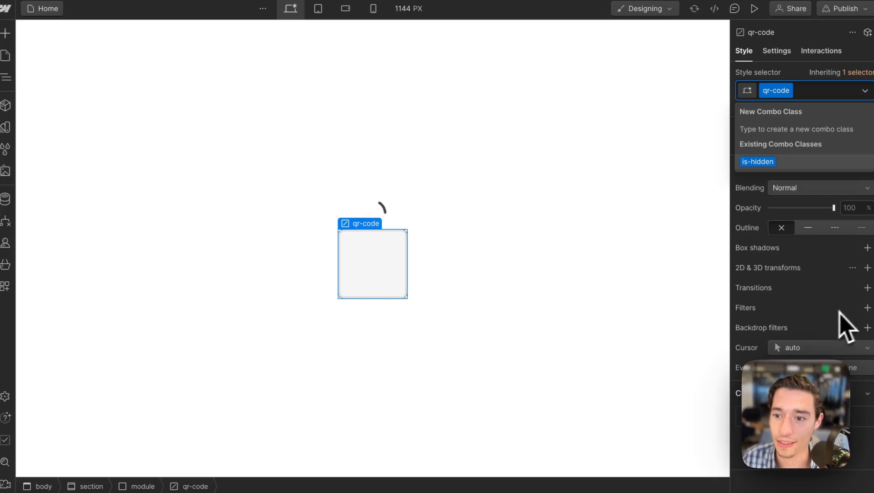
click(867, 328)
click(835, 368)
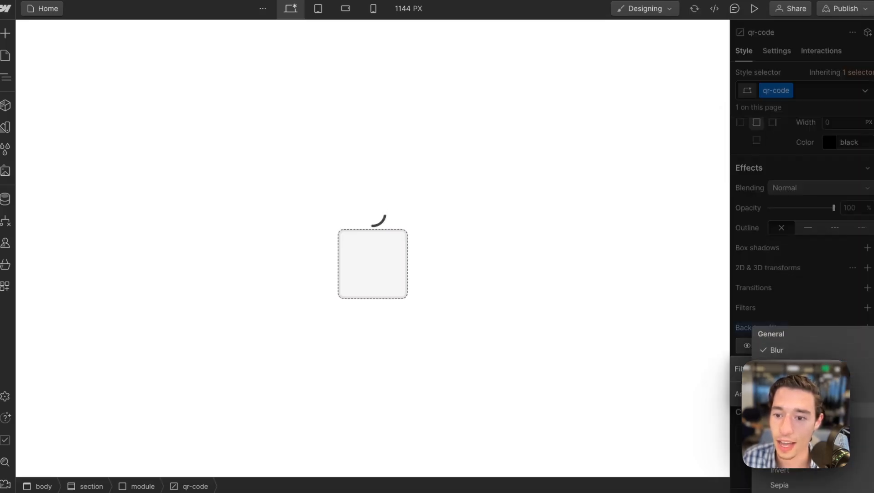
click(796, 349)
click(773, 324)
click(763, 328)
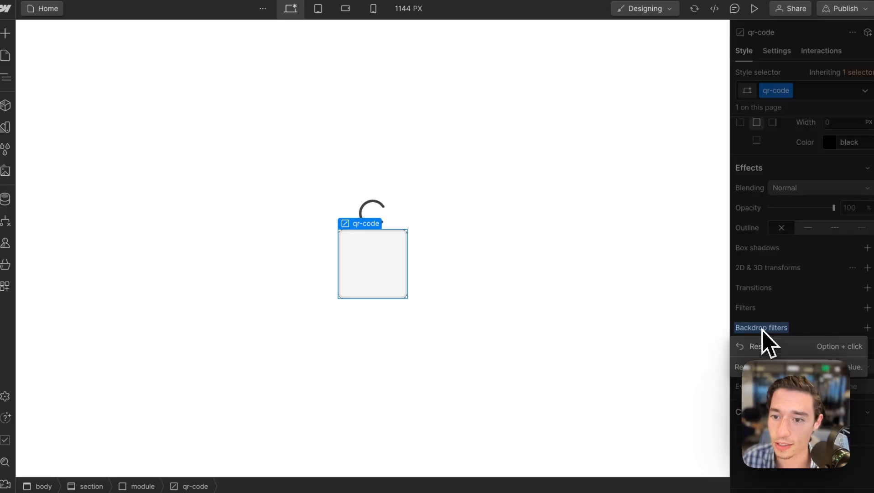
click(761, 347)
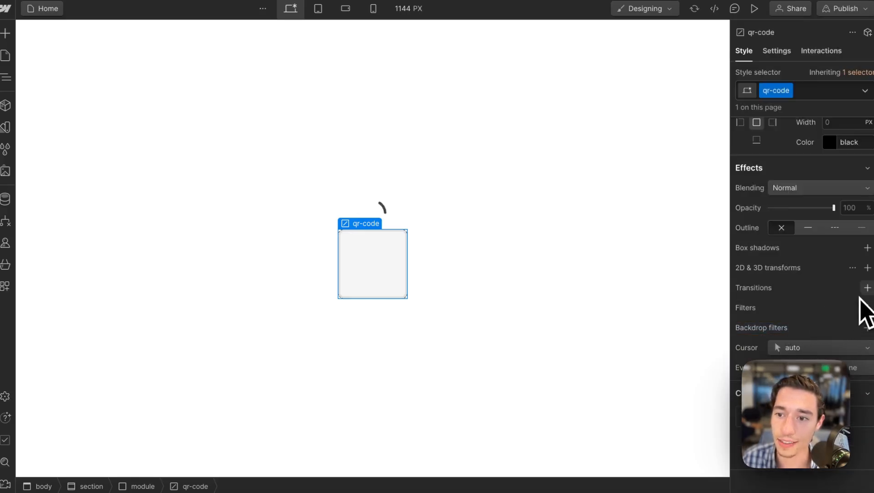
Add a transition to the qr-code class with its type set to All Properties.
click(867, 289)
click(815, 329)
scroll(800, 475, down, 5)
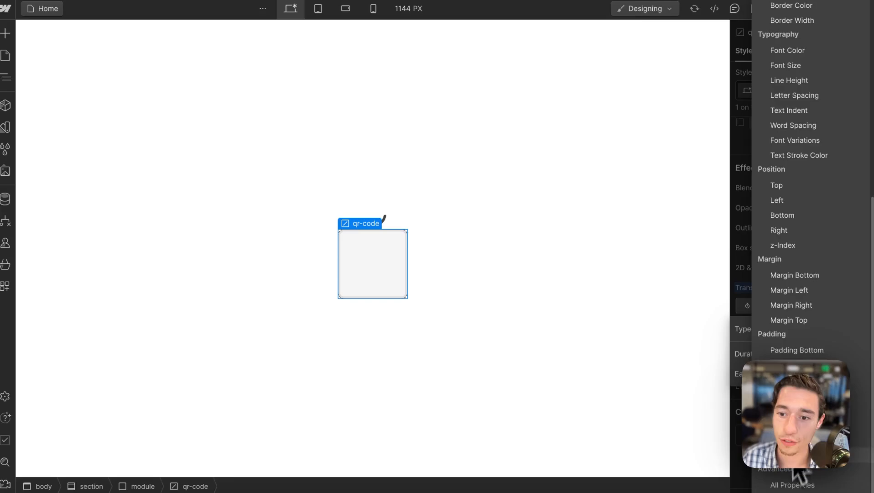
click(792, 485)
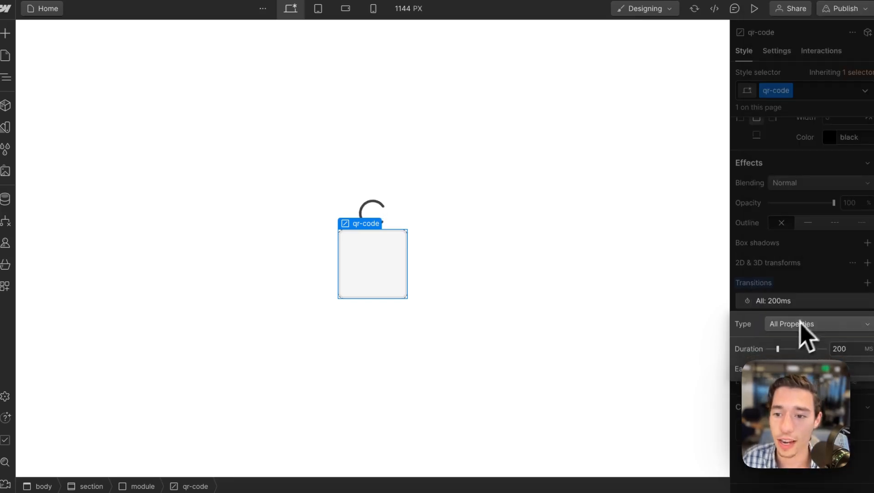
Apply the existing is-hidden combo class to the qr-code div to preview the fade, and remove it again.
click(799, 278)
click(807, 89)
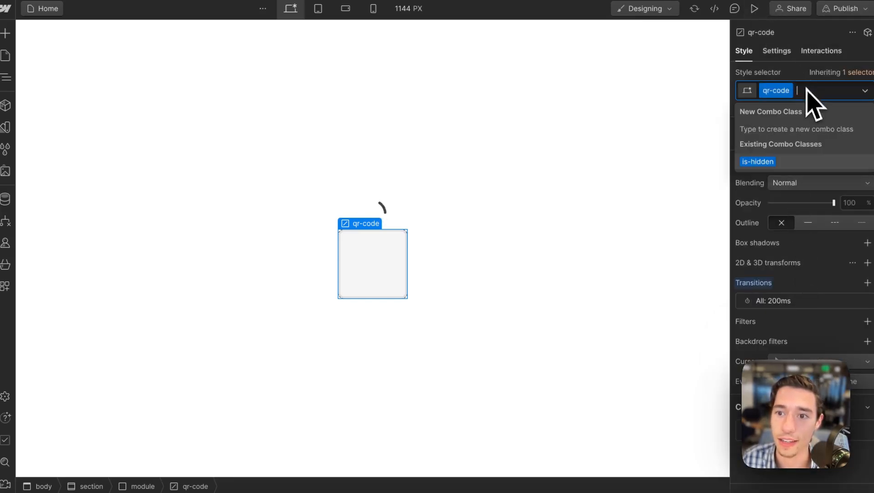
key(Escape)
click(794, 93)
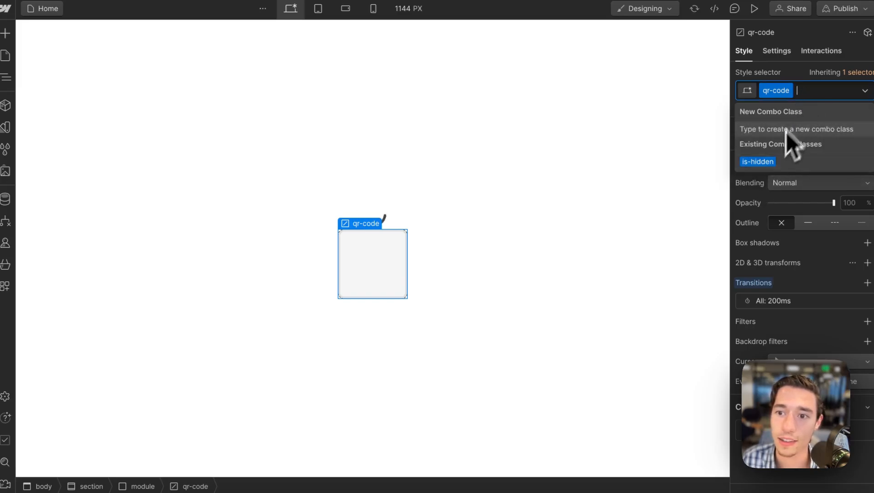
click(764, 168)
click(830, 96)
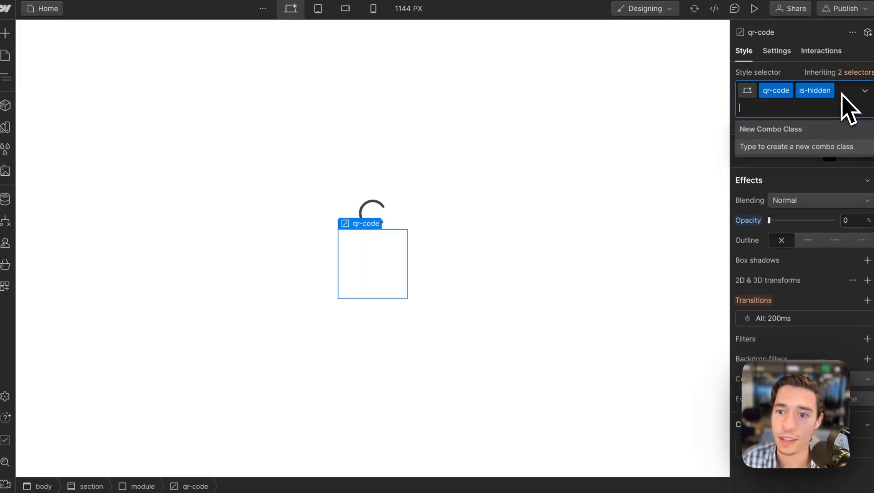
key(BackSpace)
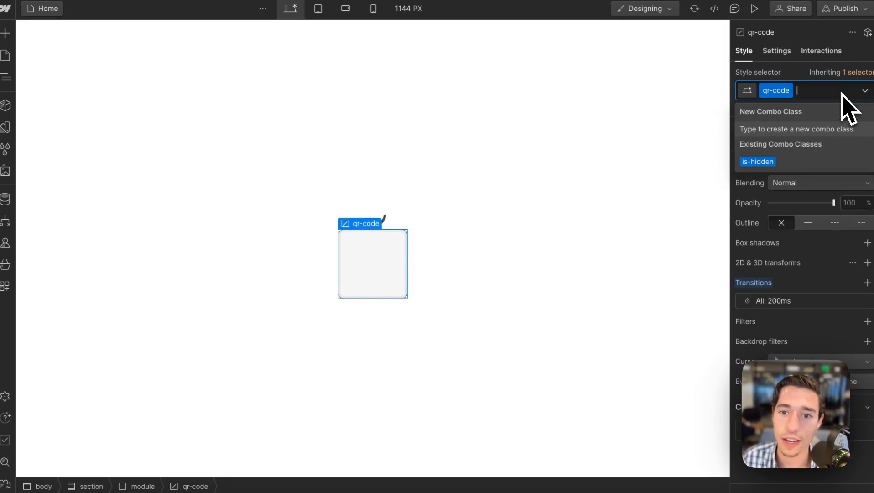
Set the duration of the qr-code class's All Properties transition to 400 ms.
click(802, 84)
click(801, 301)
click(840, 348)
key(BackSpace)
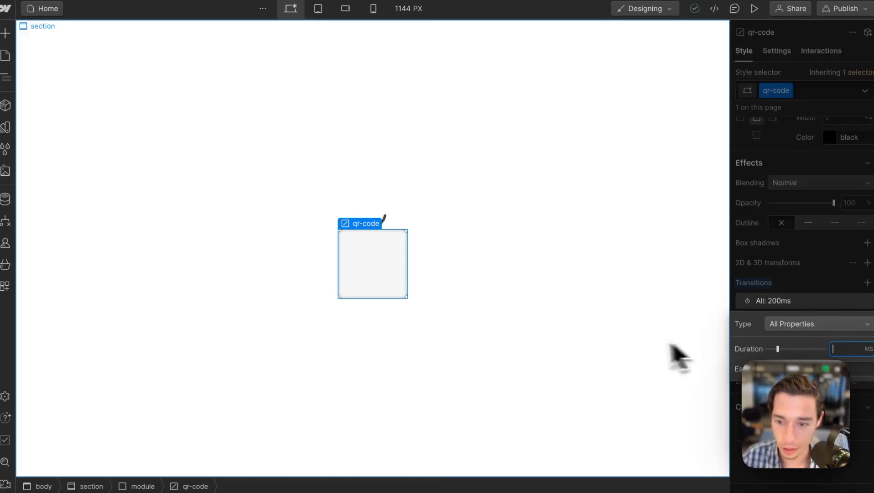
text(400)
key(Return)
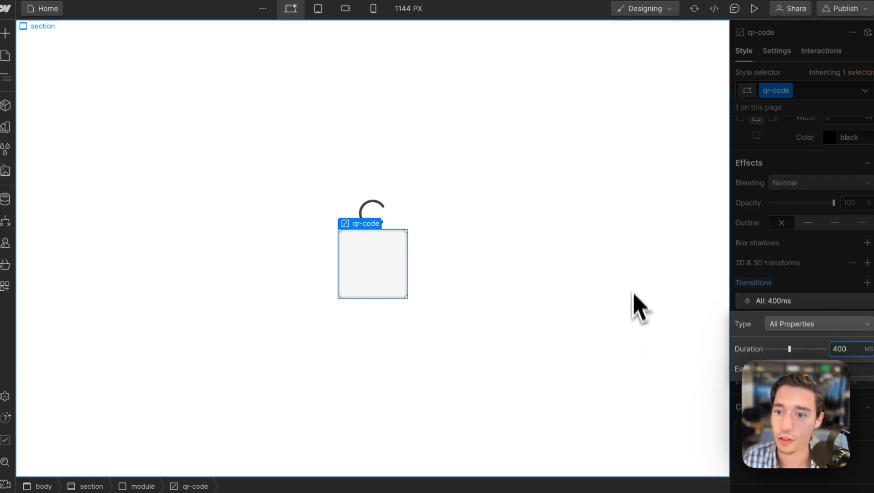
Test the 400 ms fade by adding the is-hidden combo class to the qr-code div and removing it again.
click(811, 259)
click(815, 97)
click(778, 158)
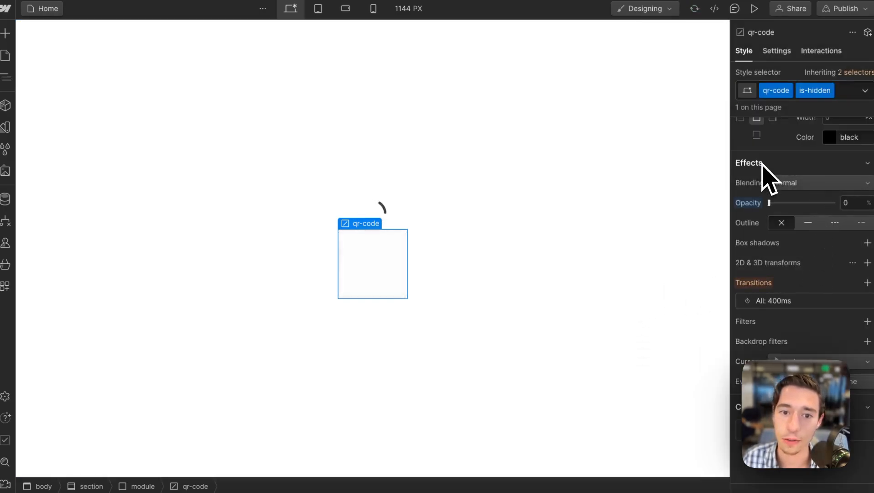
click(842, 97)
key(BackSpace)
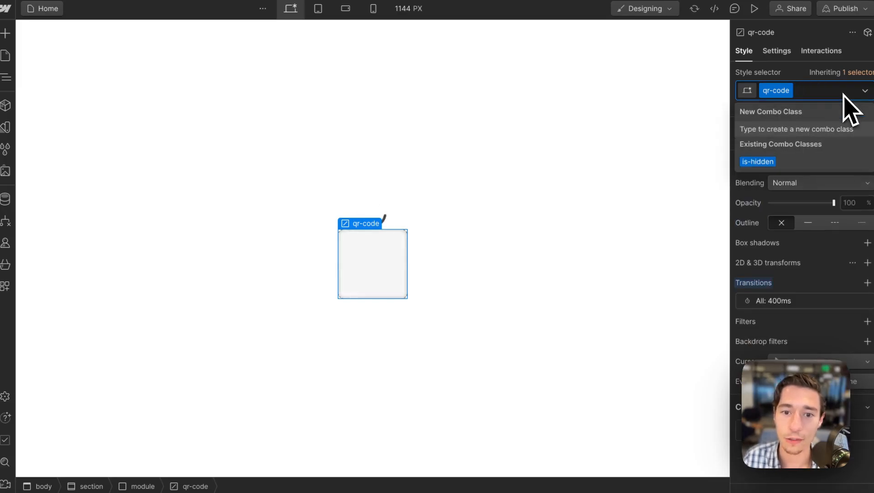
click(799, 67)
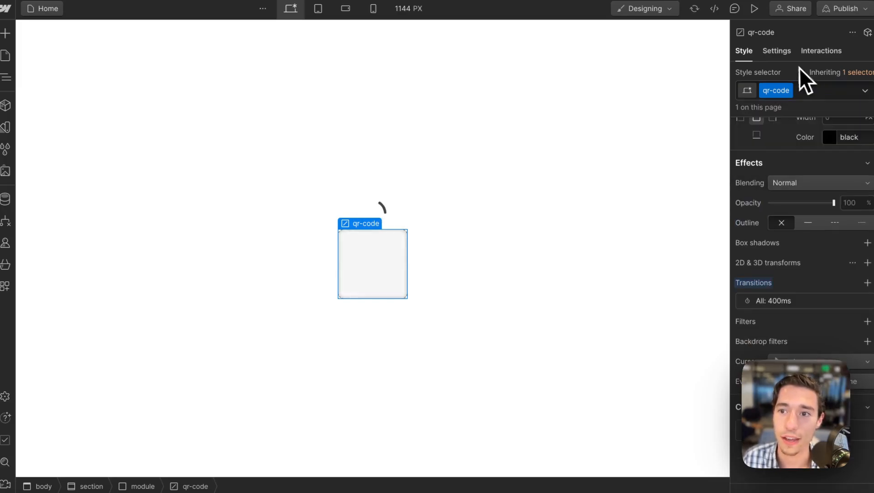
Reapply the is-hidden combo class to the qr-code div and publish the site to the mini-sdk-saas.webflow.io staging domain.
click(842, 9)
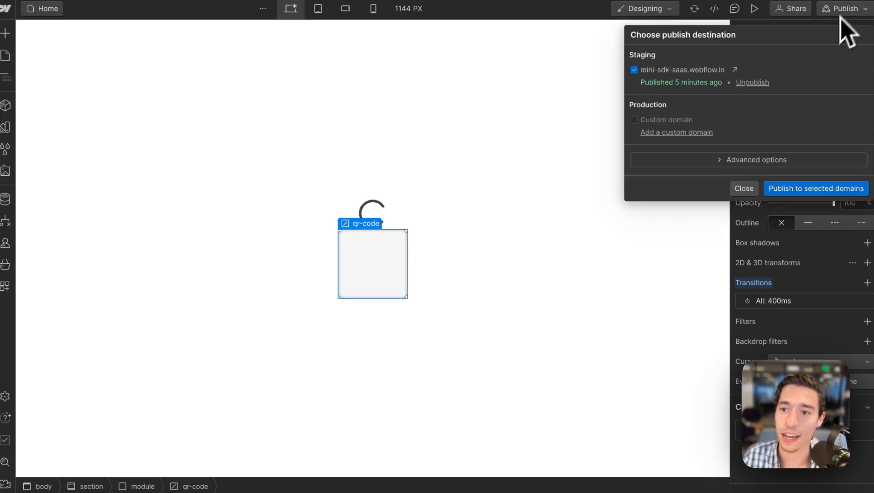
key(Escape)
click(816, 91)
click(772, 155)
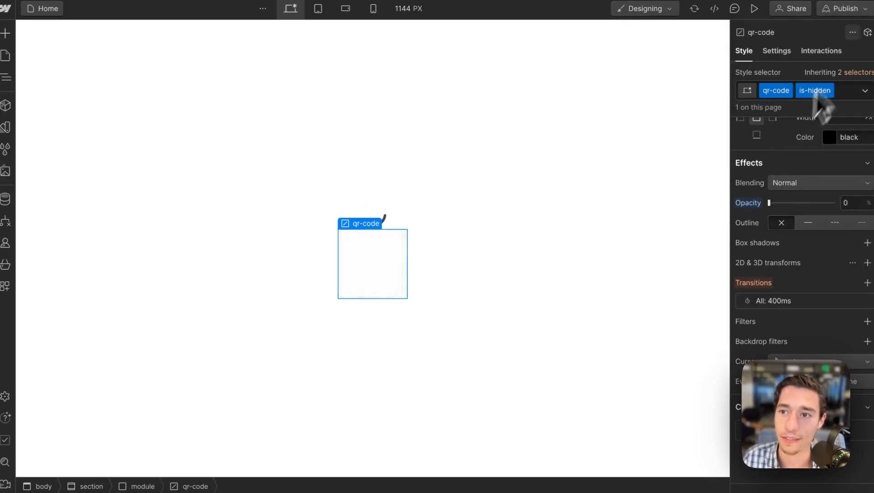
click(843, 9)
click(783, 189)
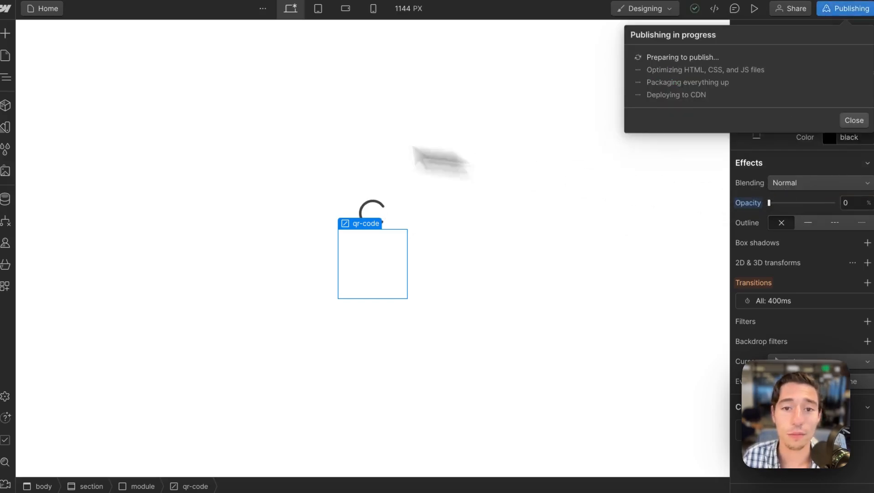
Switch to Wized and create an action on the qrCode element that sets the class is-hidden.
mouse_move(3, 114)
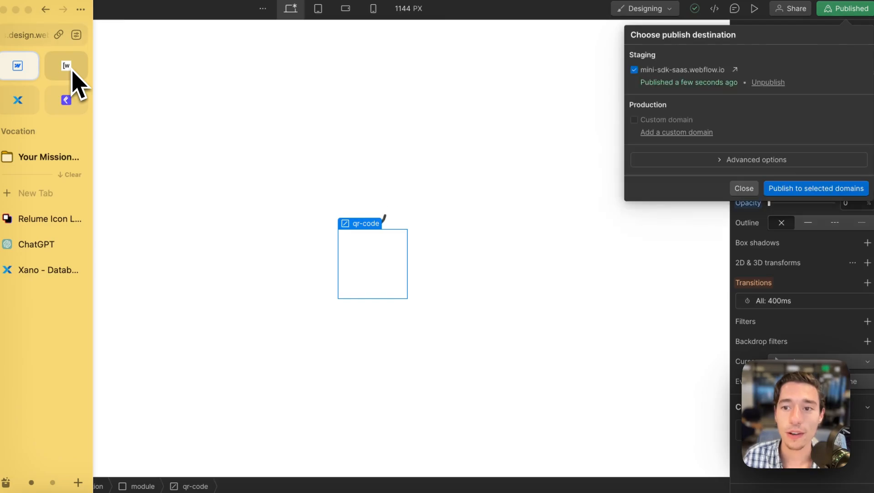
click(73, 72)
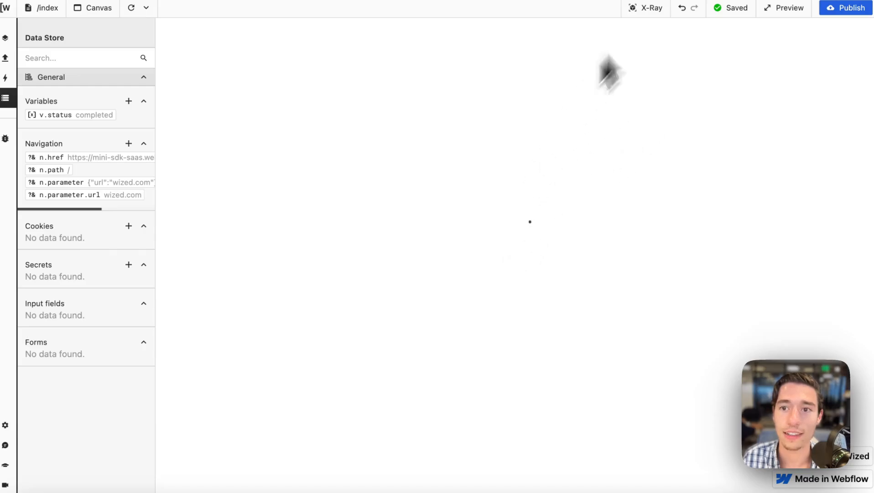
click(656, 6)
click(492, 235)
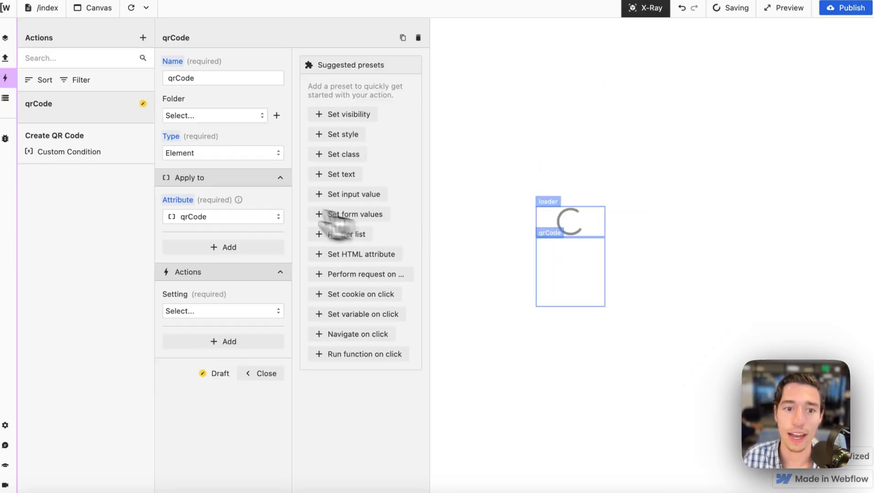
click(200, 311)
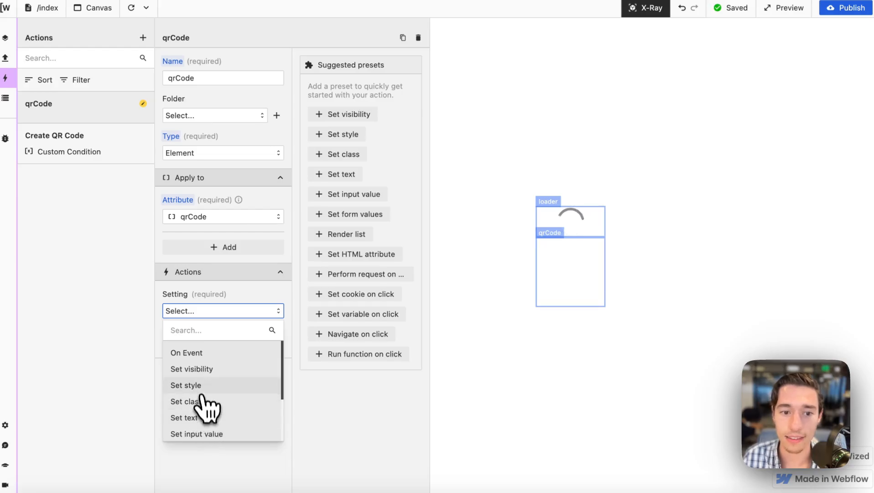
click(185, 401)
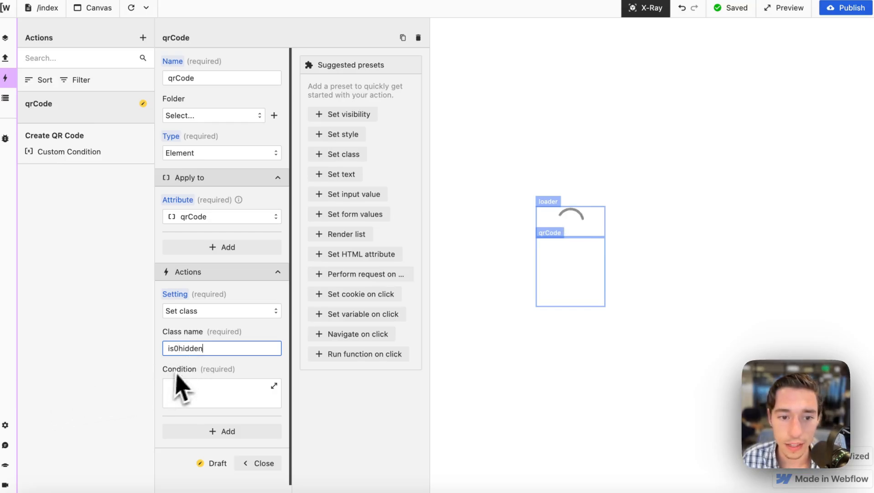
Write the is-hidden class condition as return v.status === "completed" using the status variable, and run it to check.
click(225, 394)
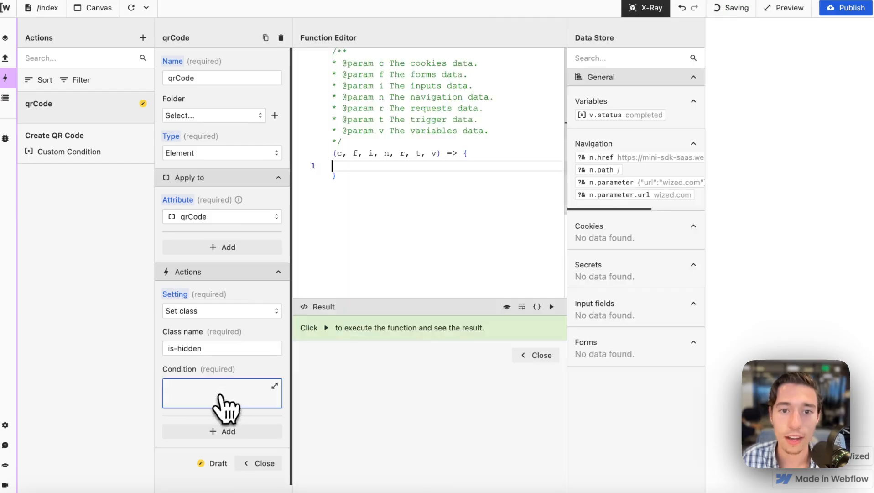
text(n)
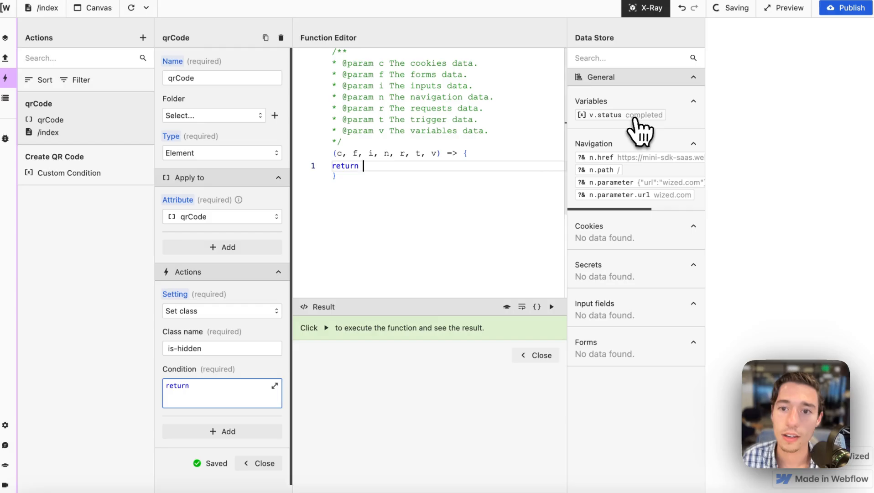
click(614, 115)
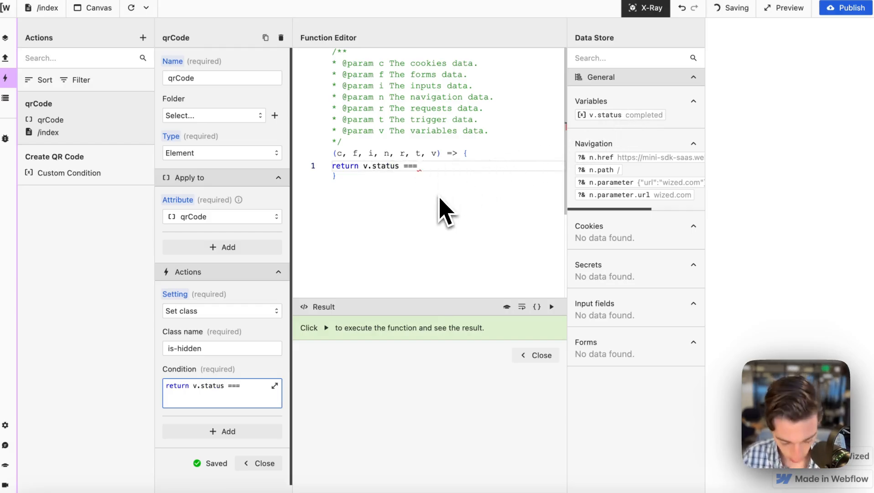
text(=== completed)
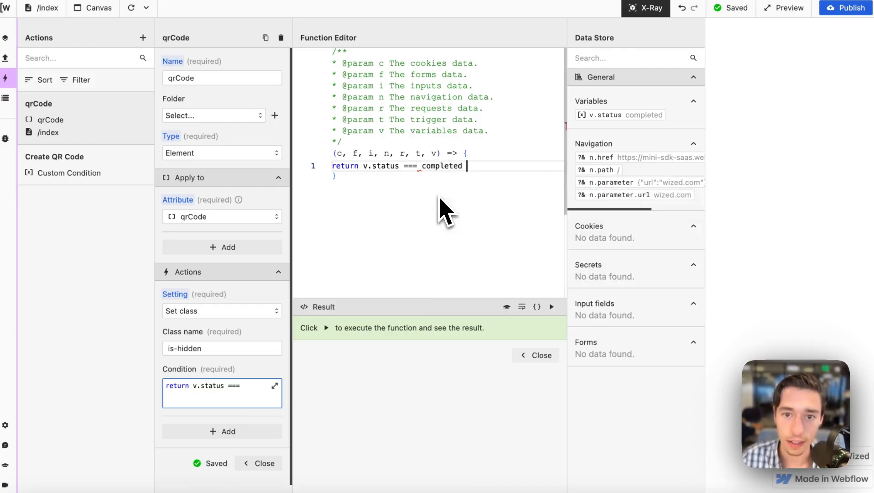
click(552, 307)
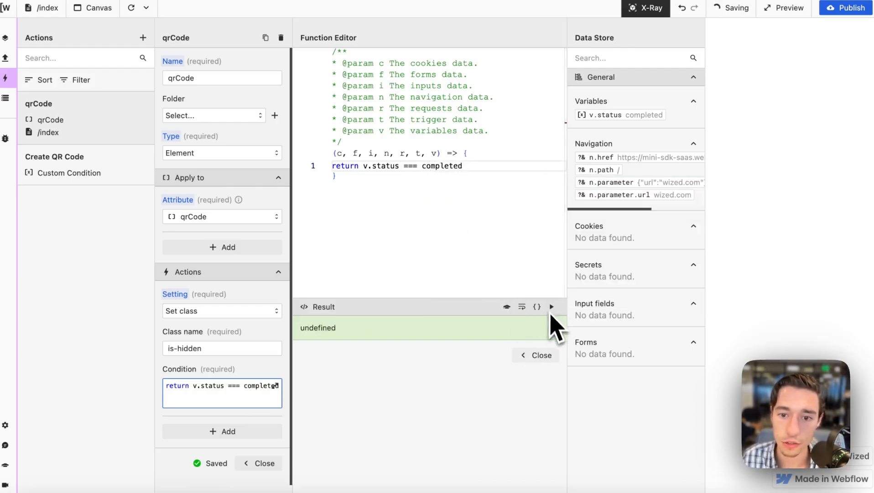
text(")
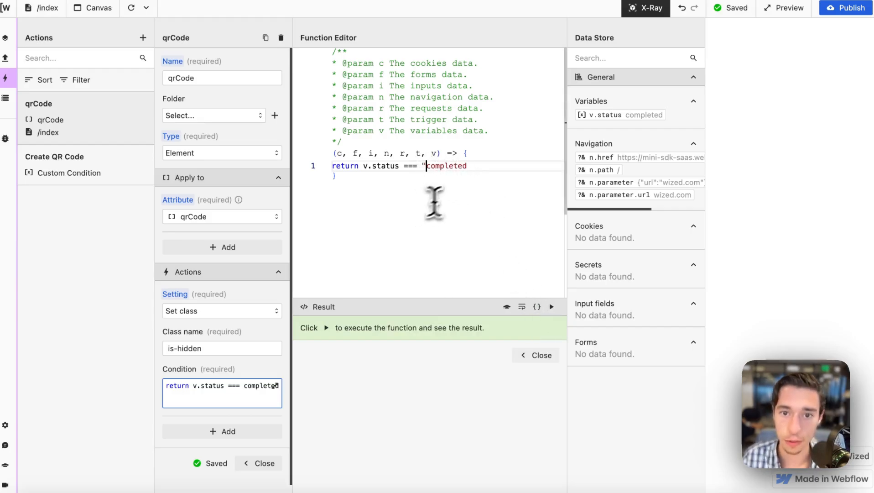
click(471, 168)
text(")
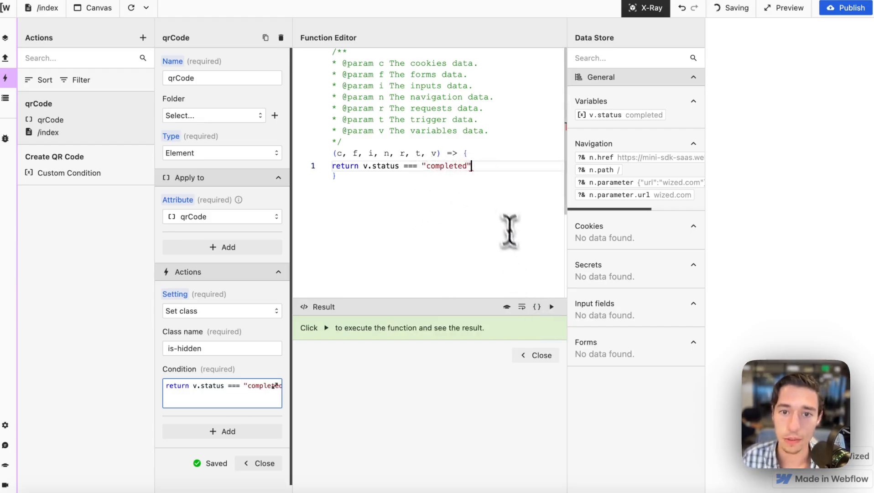
click(551, 306)
click(537, 355)
Negate the is-hidden condition to return !v.status === "completed" and run the function.
click(254, 390)
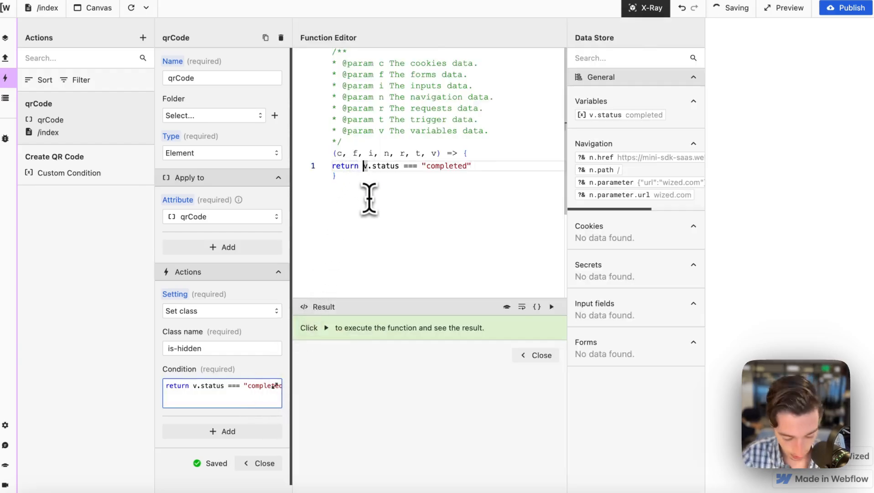
click(551, 307)
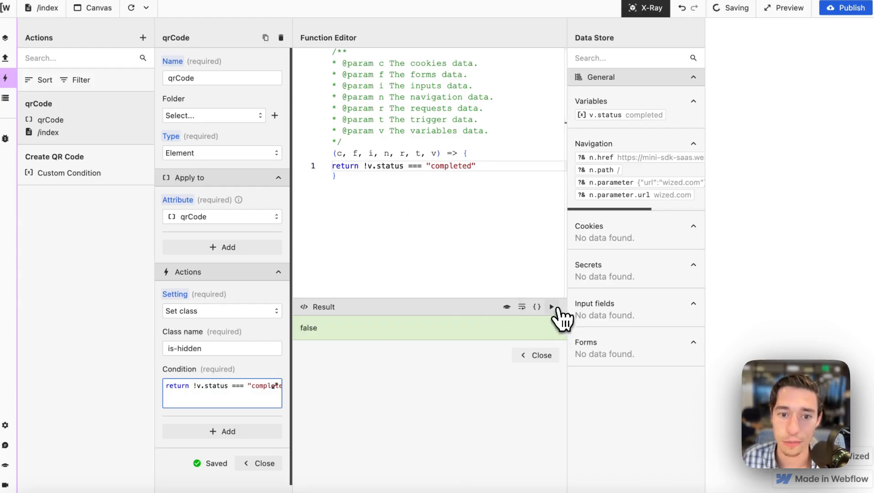
Close the condition function editor and the qrCode action, and turn off X-Ray on the canvas.
click(538, 355)
scroll(246, 411, down, 1)
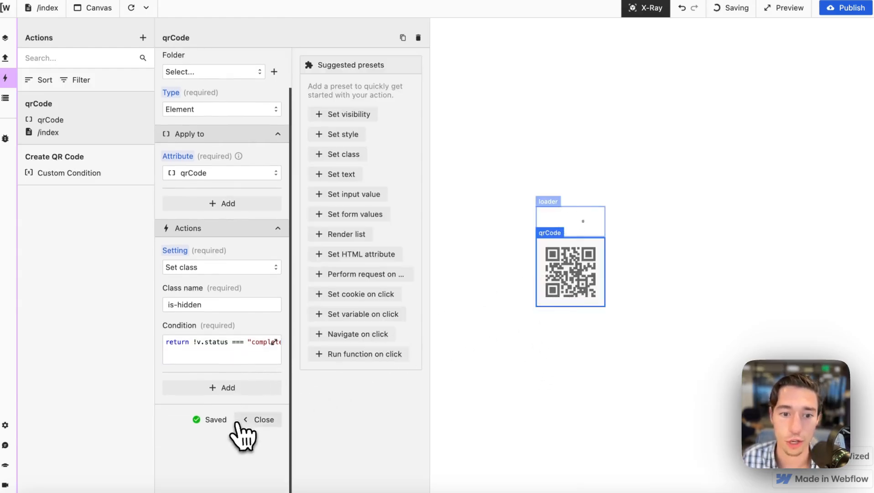
click(249, 417)
click(647, 8)
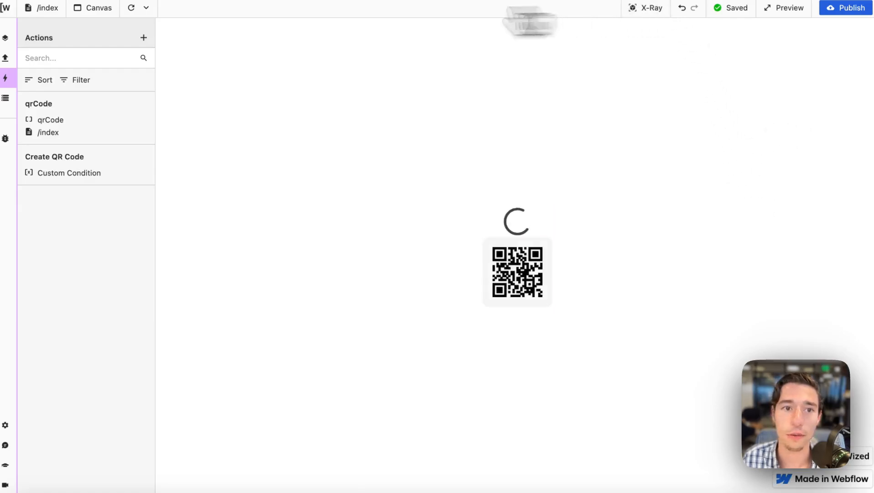
Reload the canvas repeatedly to check how the QR code appears on page load.
click(132, 8)
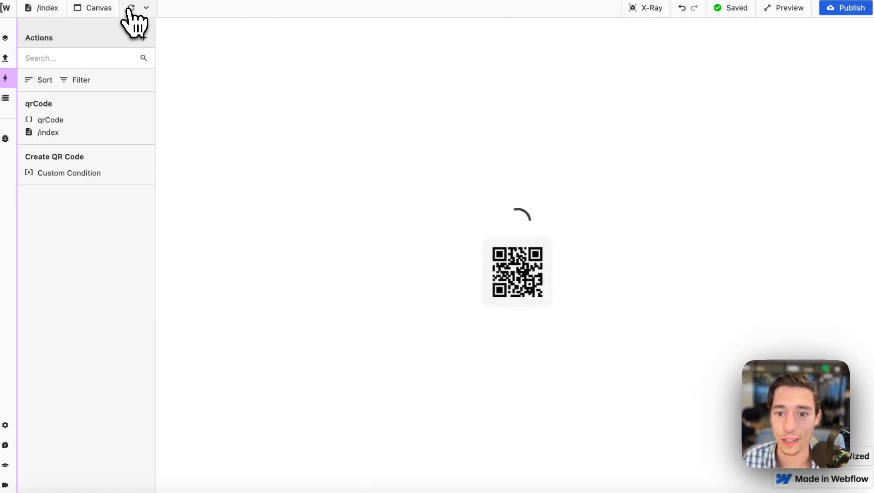
click(131, 10)
click(132, 9)
click(132, 9)
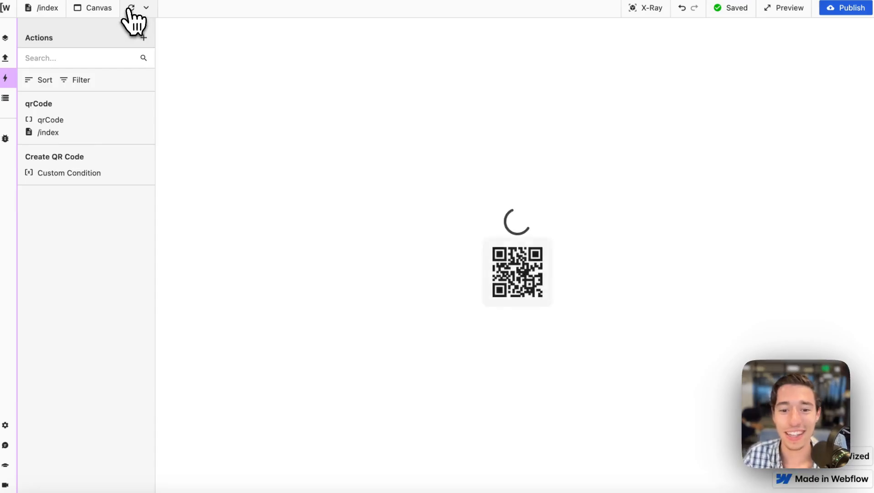
click(132, 10)
click(132, 9)
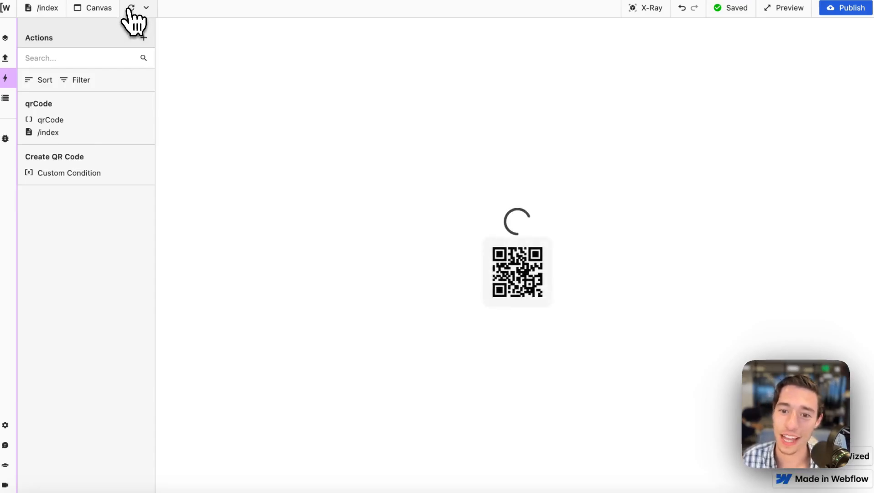
click(131, 9)
click(131, 9)
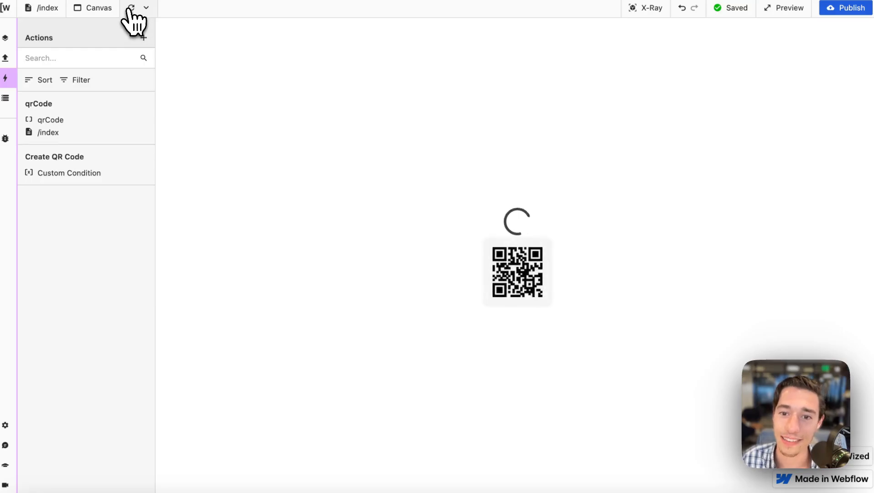
click(132, 9)
click(132, 9)
Switch to Webflow and inspect the loader's HTML Embed and the qr-code div's is-hidden opacity and transition styles.
mouse_move(3, 46)
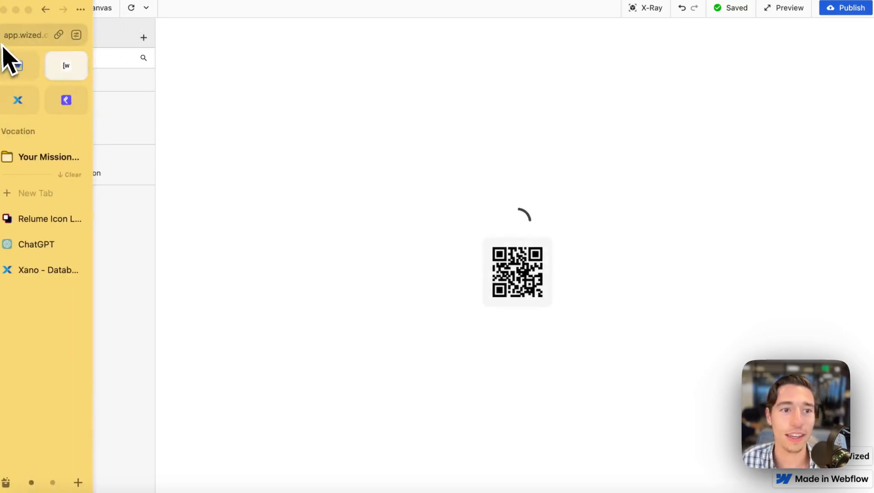
click(17, 68)
click(372, 175)
click(380, 215)
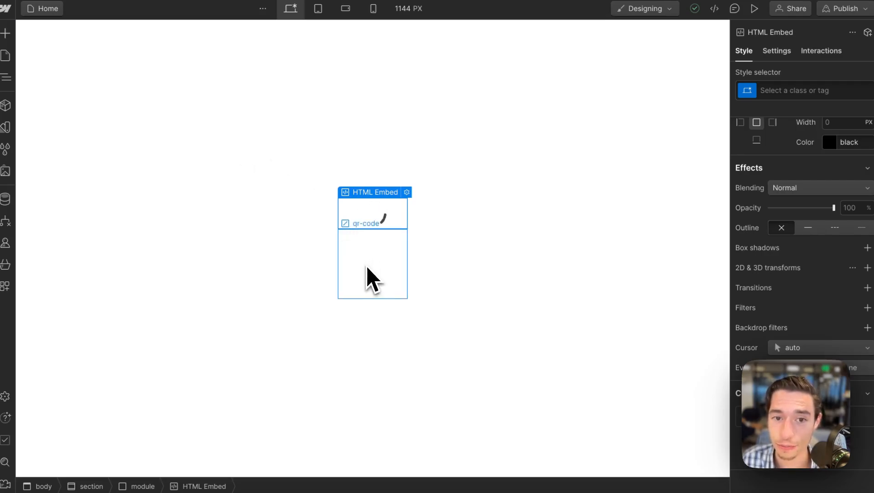
click(373, 281)
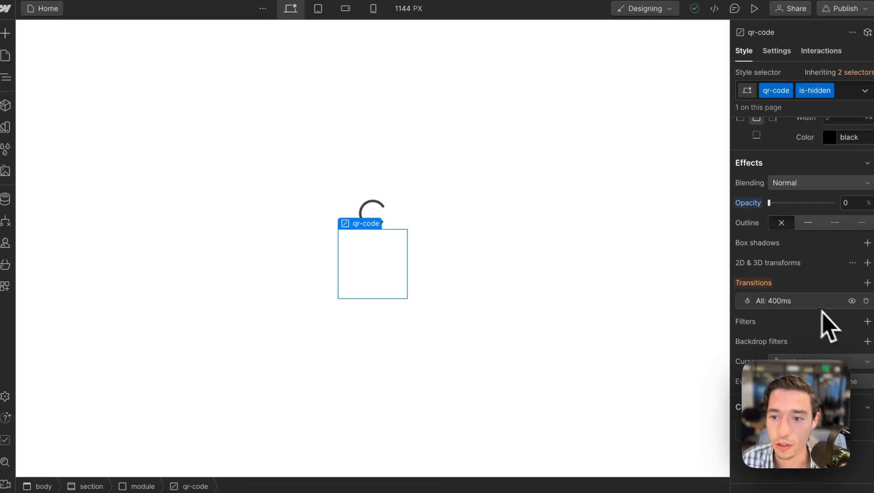
click(474, 282)
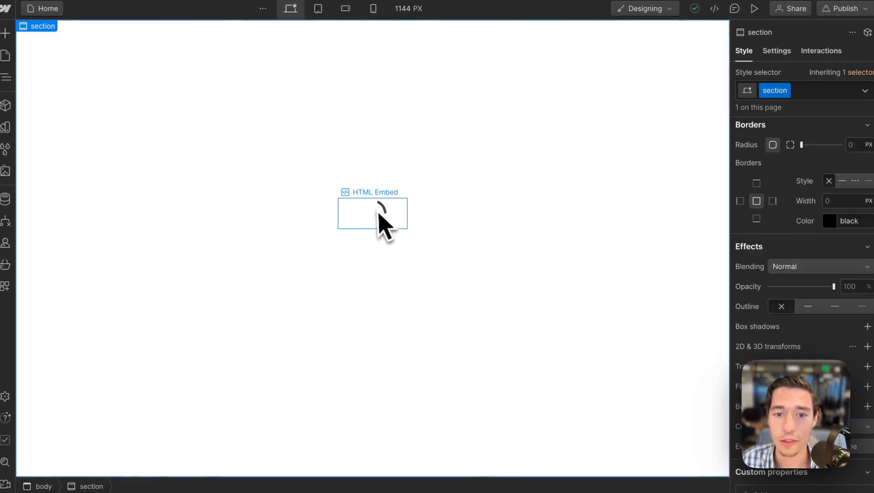
click(371, 259)
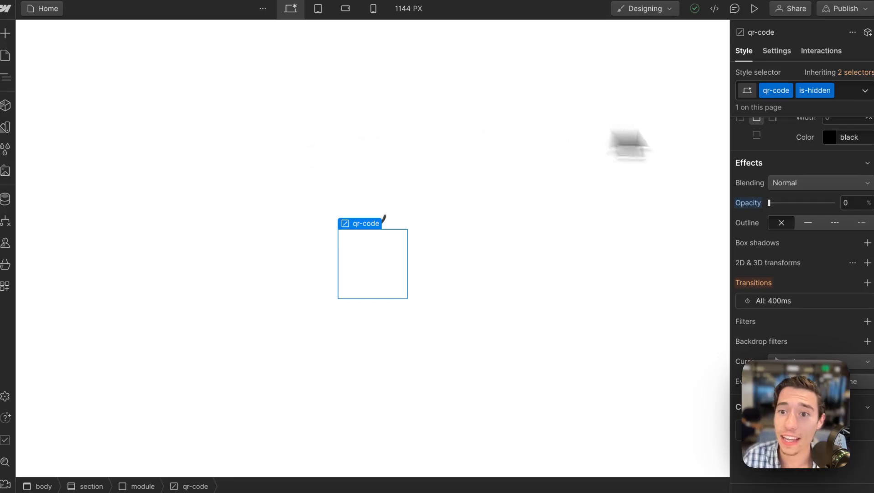
Switch back to Wized and copy the entire function code of the Create QR Code action.
click(29, 223)
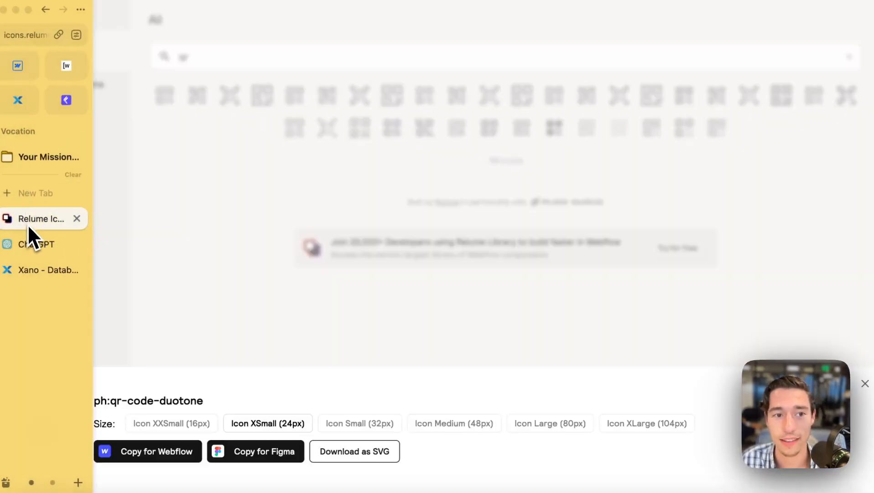
click(69, 67)
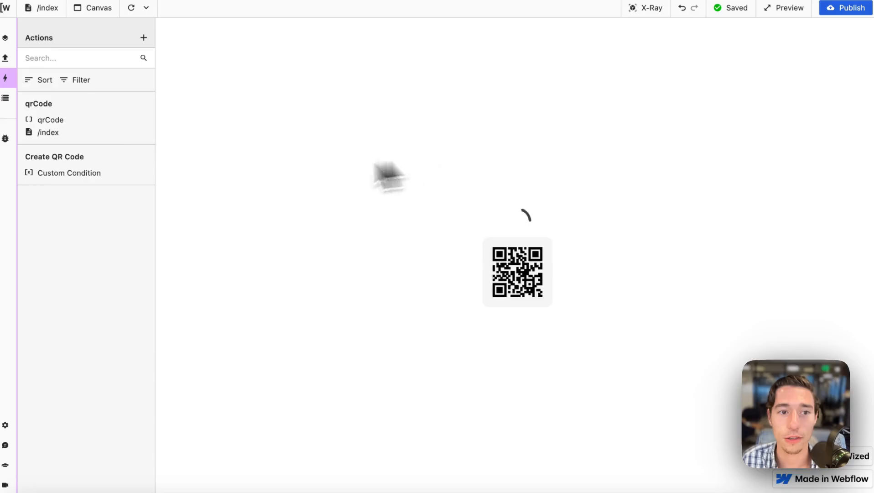
click(82, 115)
scroll(228, 374, down, 2)
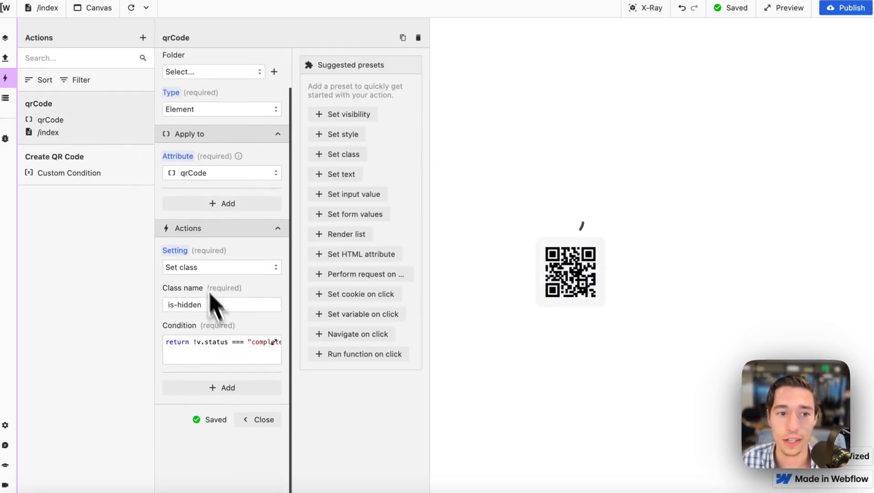
click(88, 181)
click(219, 412)
scroll(416, 180, down, 5)
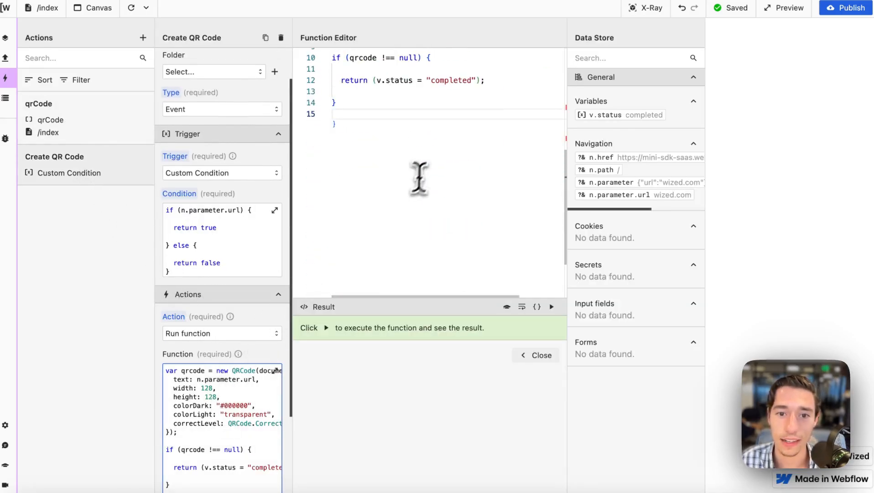
scroll(342, 201, up, 1)
key(super+shift+Up)
key(ctrl+c)
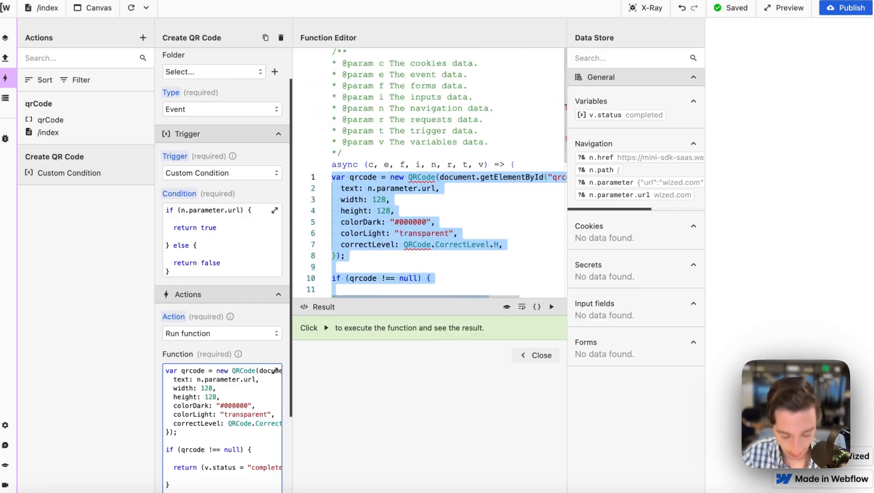
Switch to ChatGPT and ask it to add a 1 sec delay in executing the copied QR code function.
mouse_move(26, 220)
click(28, 244)
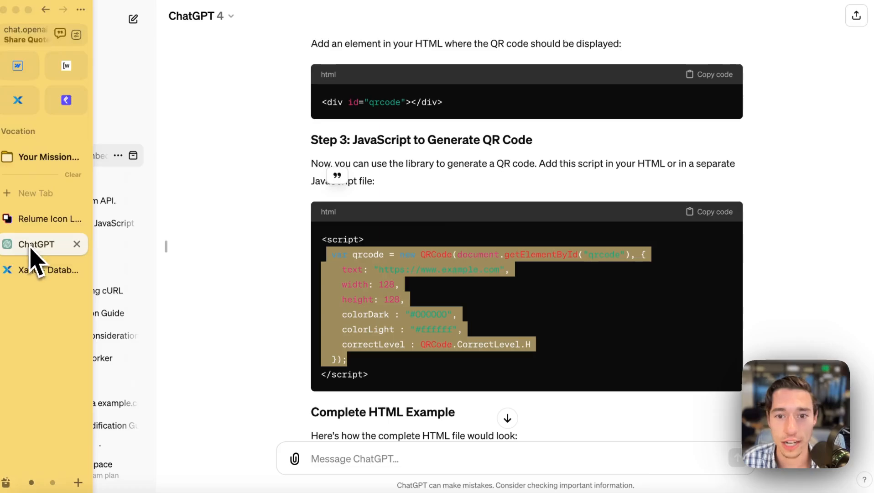
scroll(456, 379, down, 3)
click(446, 456)
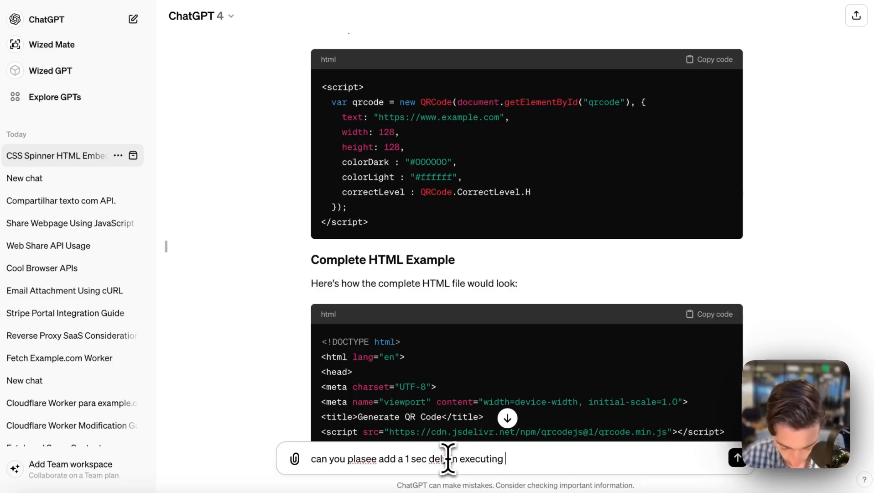
key(ctrl+v)
key(Return)
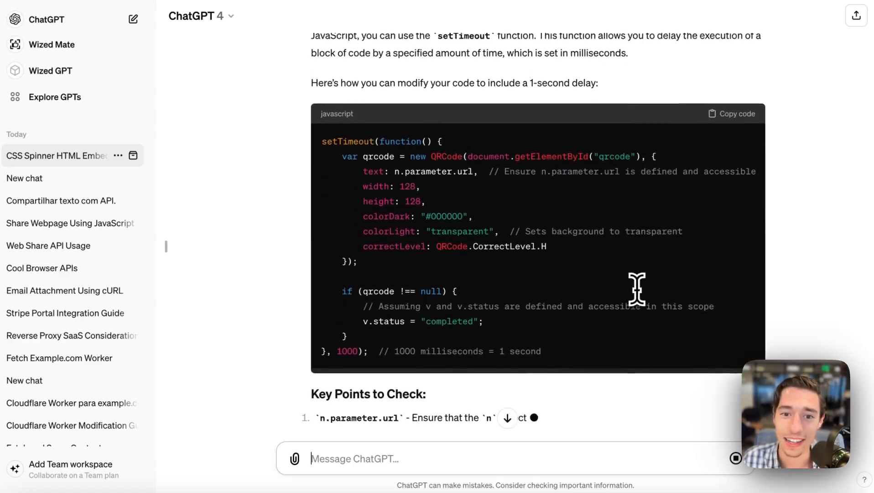
Replace the Create QR Code function in Wized with ChatGPT's setTimeout version using a 1000 ms delay, and run it.
scroll(655, 273, up, 2)
click(731, 200)
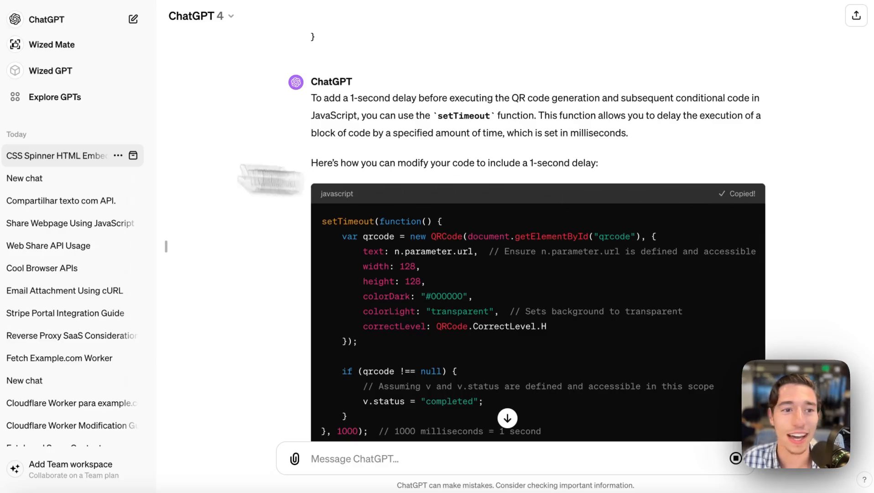
click(54, 106)
key(BackSpace)
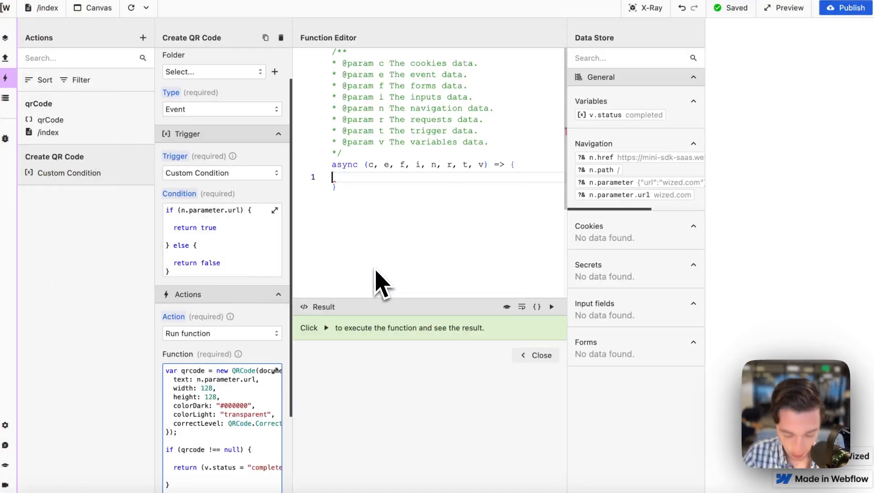
key(ctrl+v)
click(551, 307)
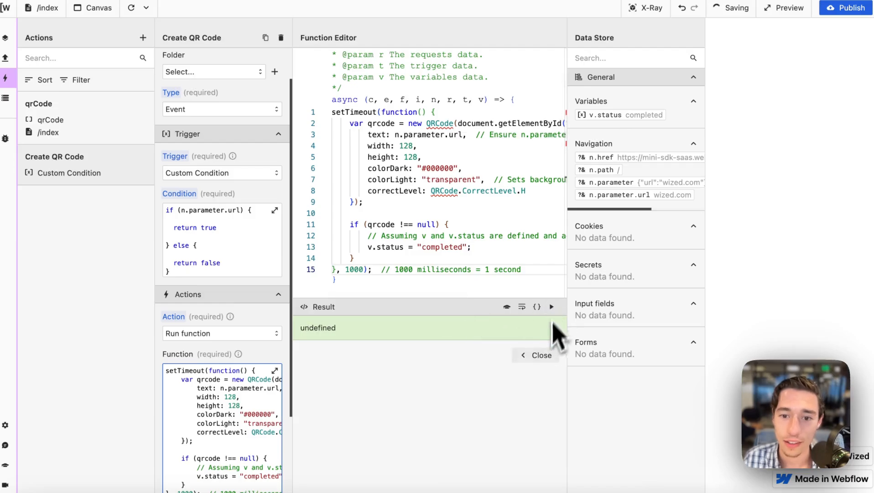
click(538, 355)
Reload the canvas, review the delayed Create QR Code function and run it again to check the status variable.
click(132, 8)
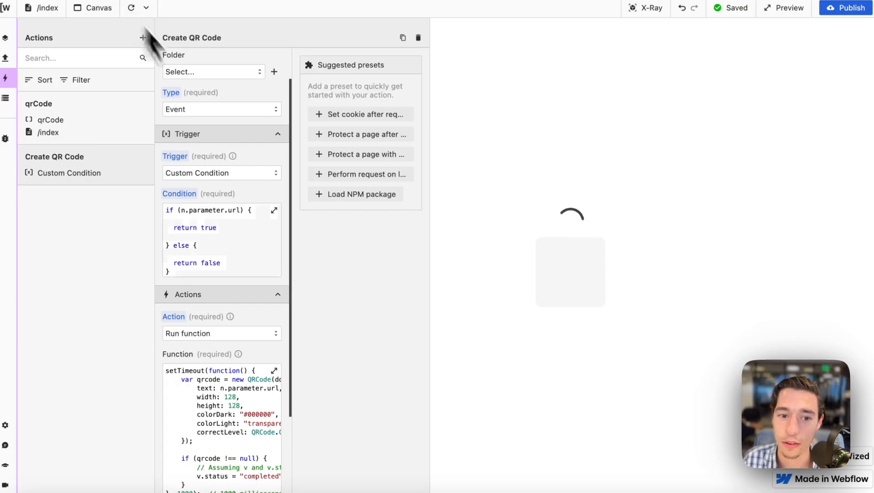
click(254, 392)
scroll(410, 219, down, 3)
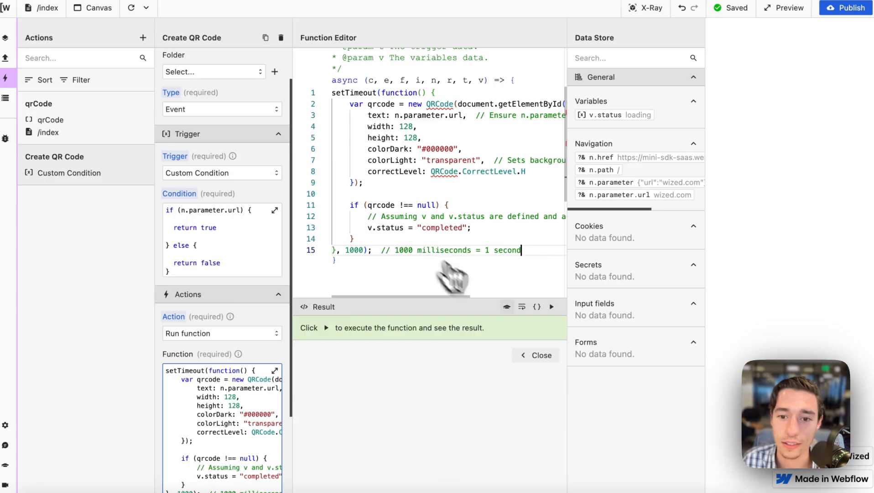
click(536, 356)
click(274, 370)
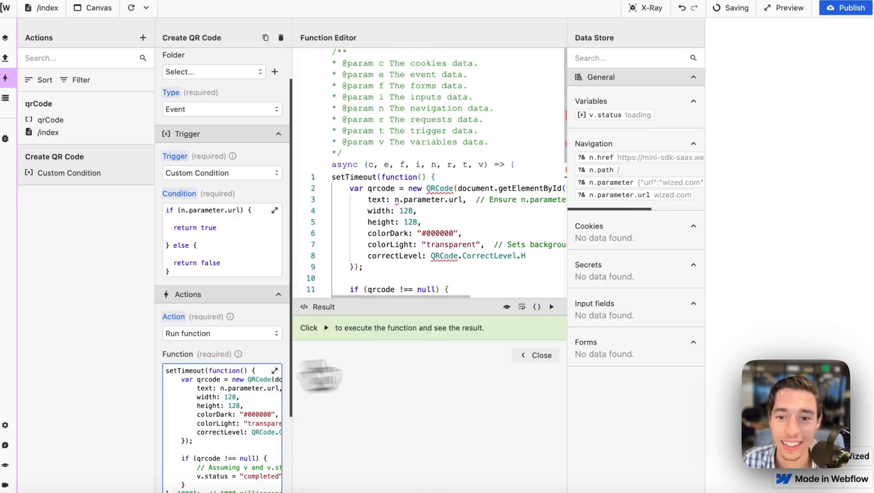
click(552, 306)
click(538, 355)
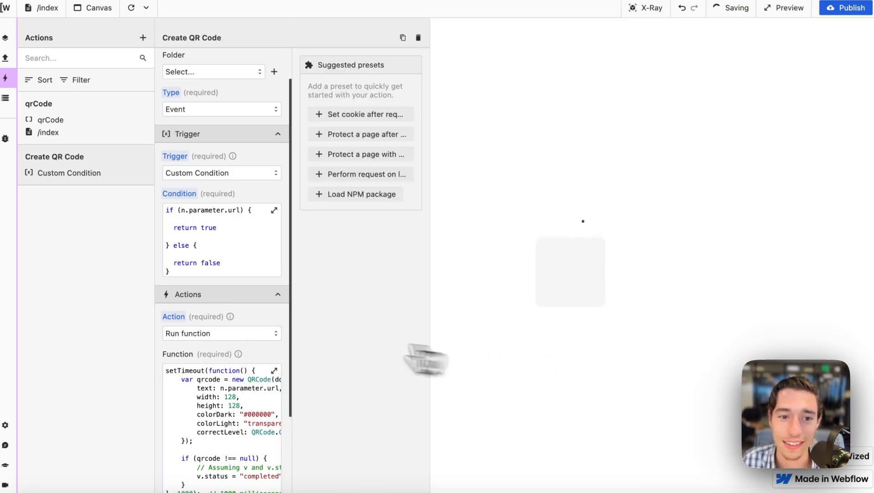
Undo the delay change to the Create QR Code function and reload the canvas.
click(242, 406)
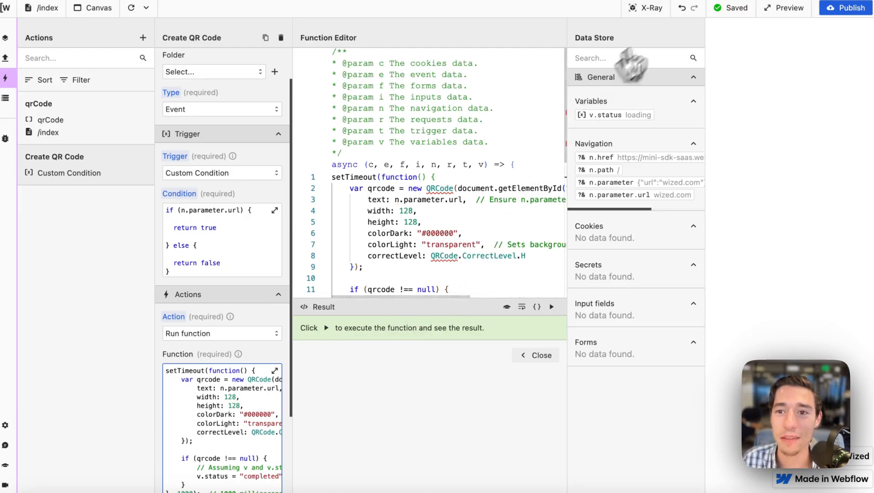
click(682, 8)
click(682, 8)
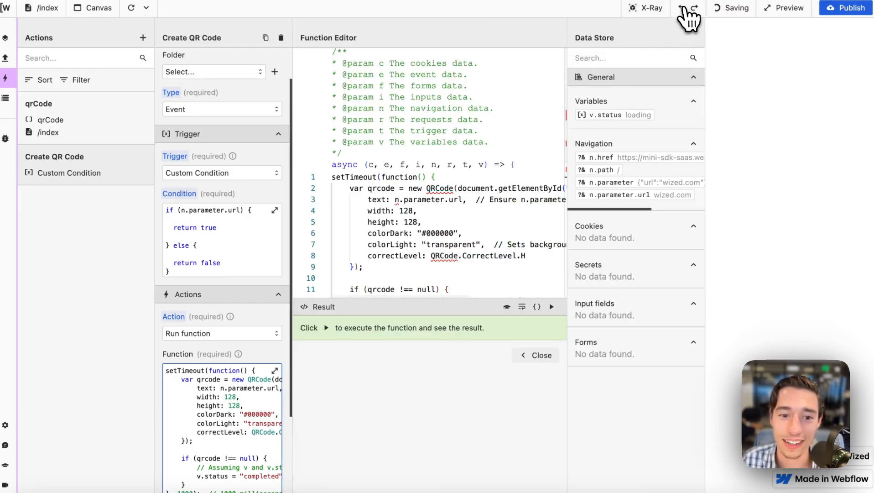
click(682, 8)
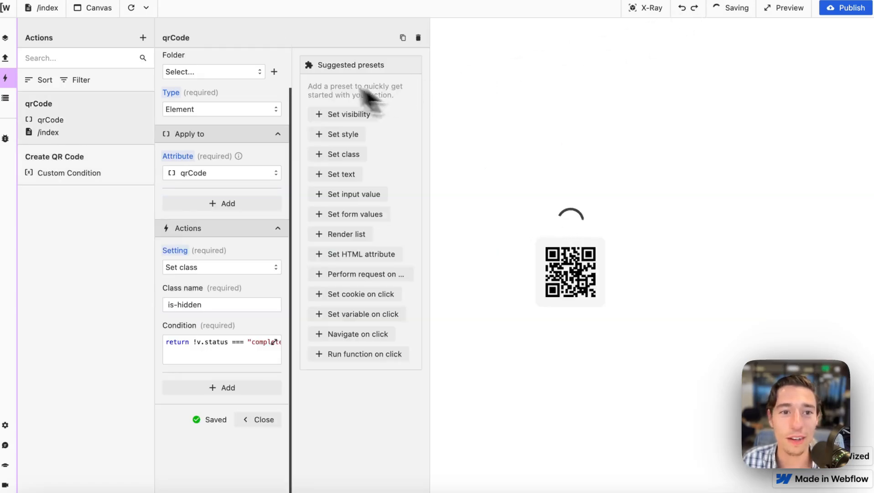
click(132, 8)
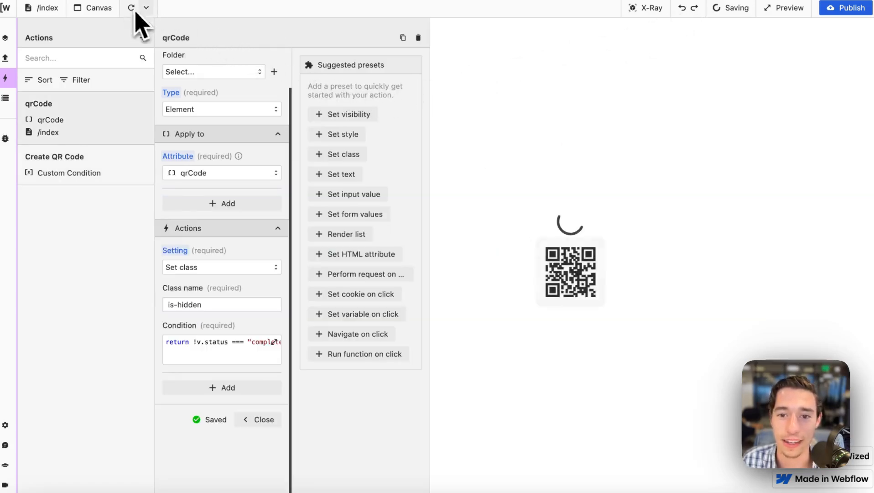
click(256, 419)
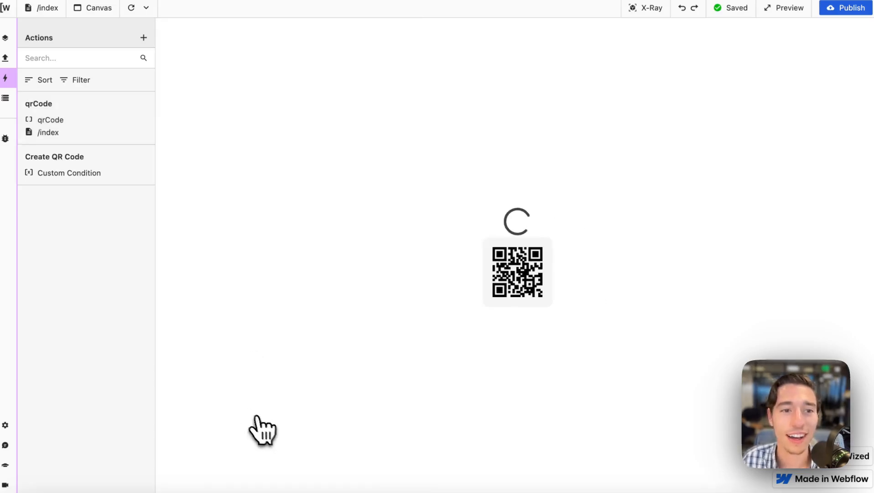
Delete the loader's HTML Embed above the qr-code div in Webflow, publish the site and return to Wized.
mouse_move(34, 20)
click(17, 73)
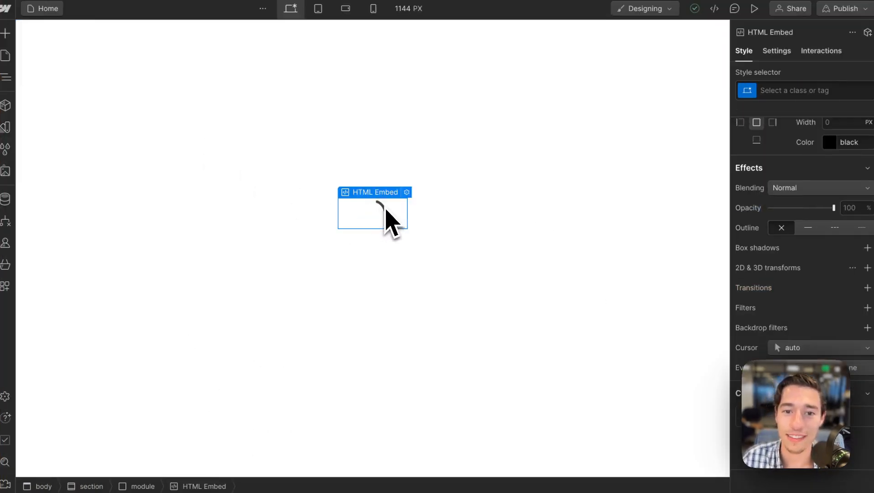
click(845, 8)
click(803, 187)
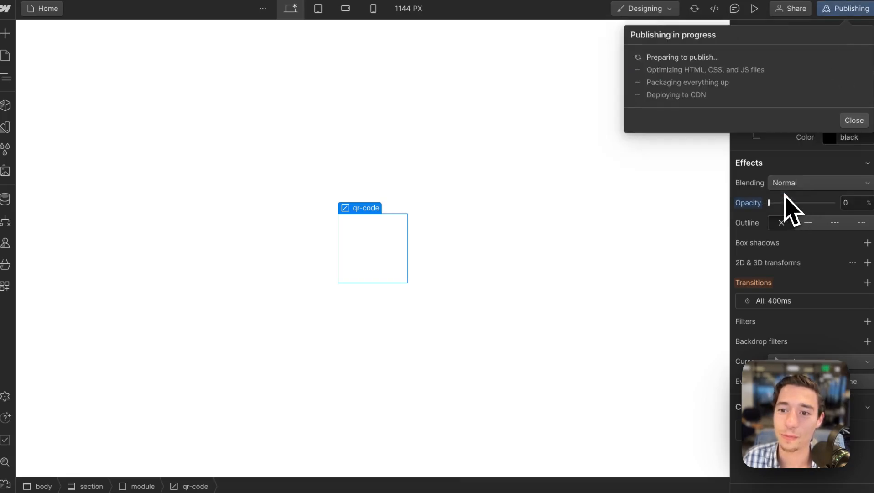
mouse_move(59, 100)
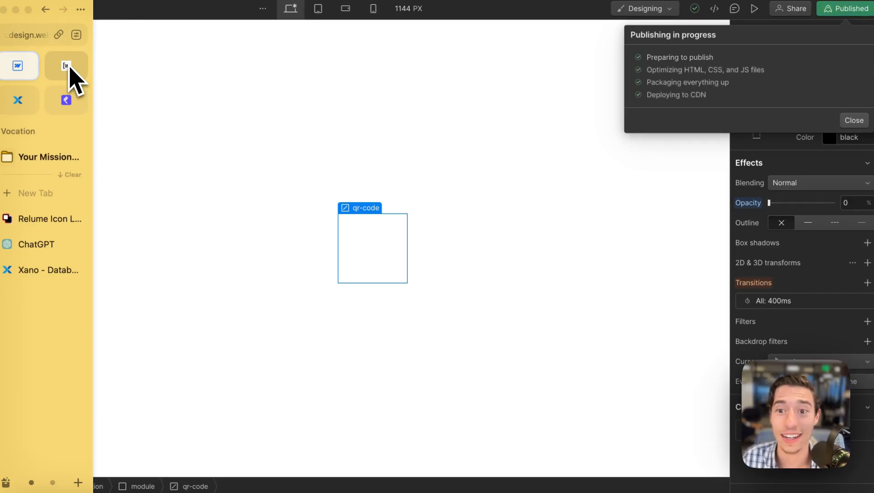
click(68, 67)
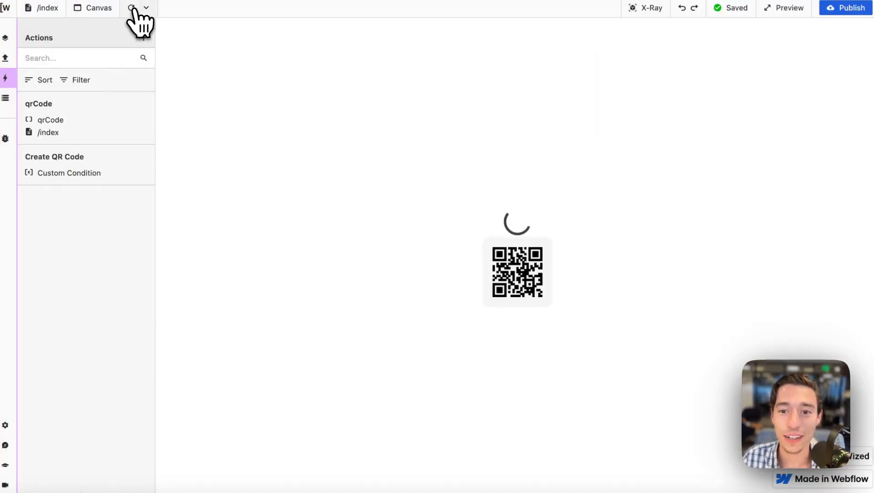
Reload the Wized canvas to check how the QR code appears without the loader.
click(132, 9)
click(133, 8)
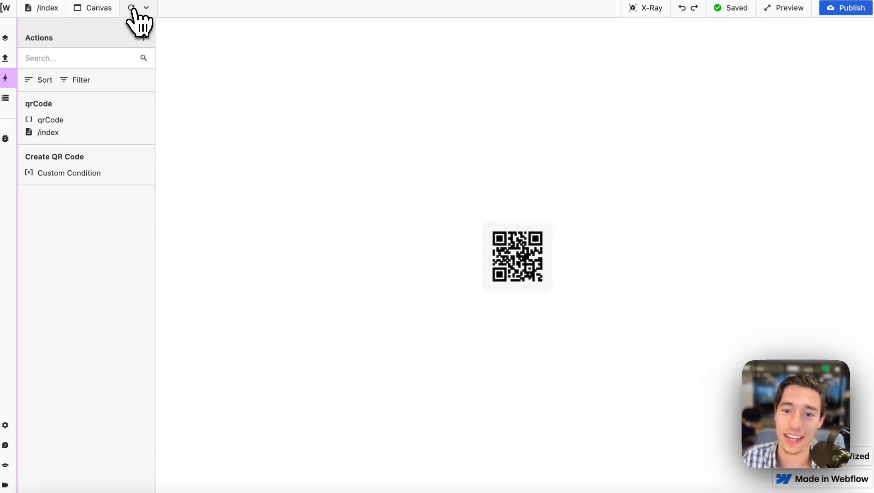
click(96, 8)
click(200, 271)
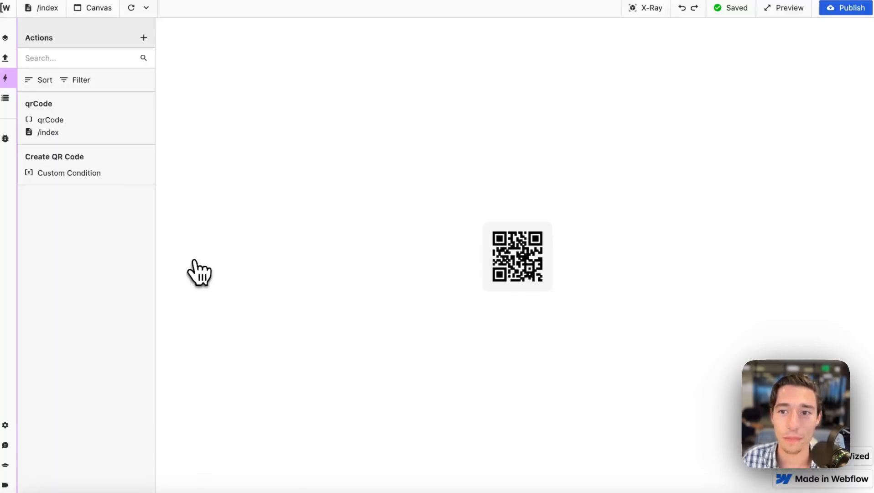
View the published mini-sdk-saas.webflow.io page in a full tab, return to Wized and dismiss the publish destinations.
click(842, 8)
click(824, 54)
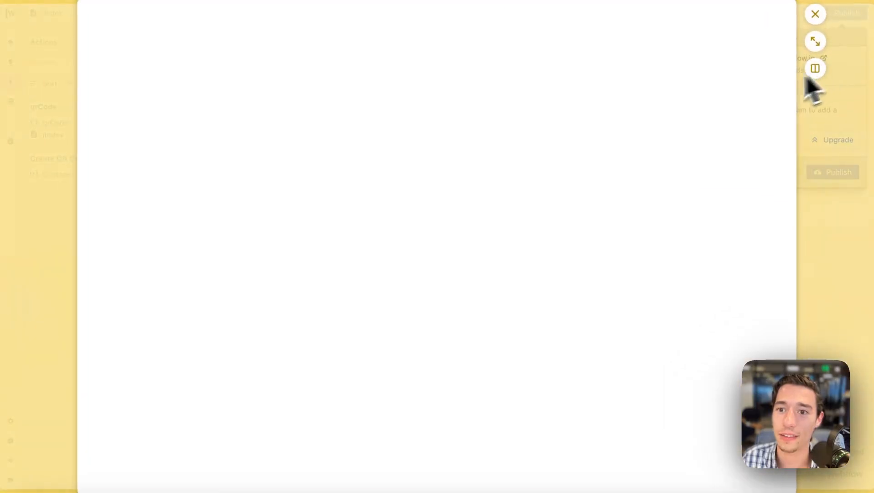
click(815, 42)
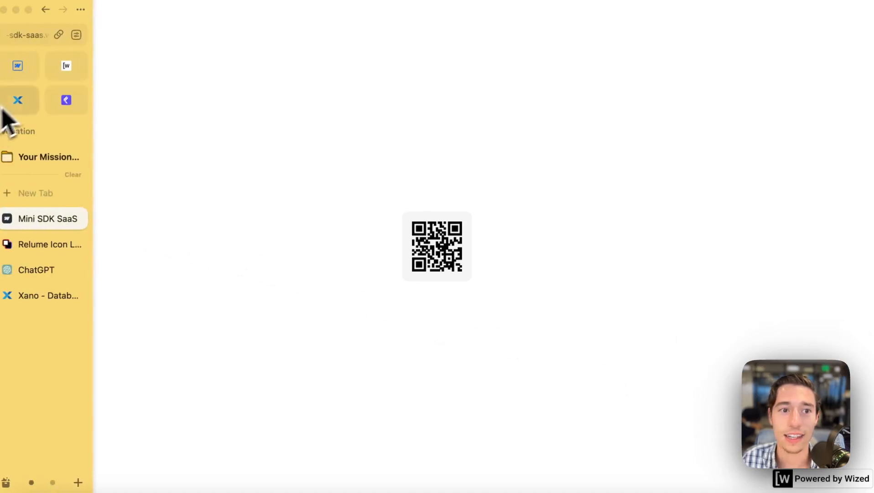
click(69, 73)
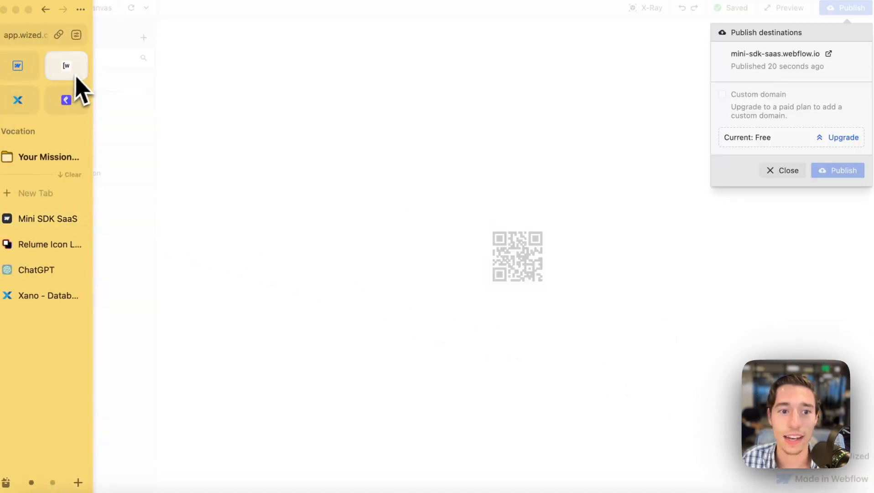
click(798, 173)
Look through the data store and show the Branding options in the project settings.
mouse_move(9, 151)
click(5, 97)
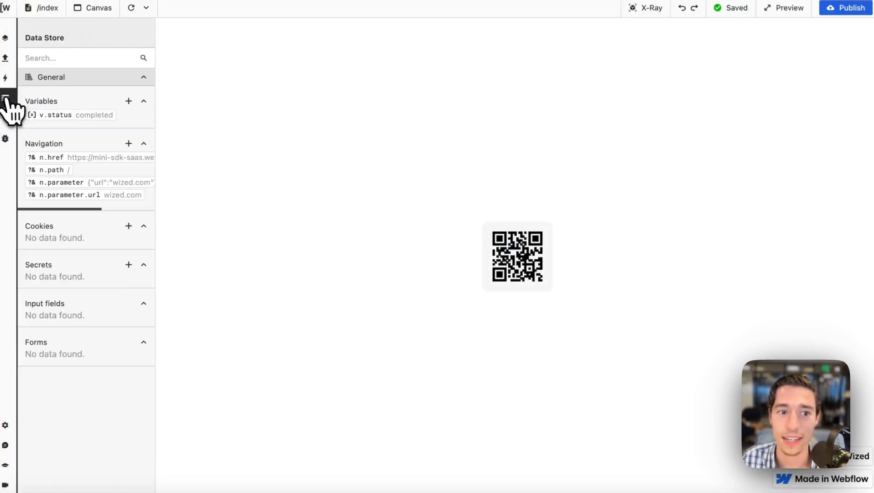
click(5, 425)
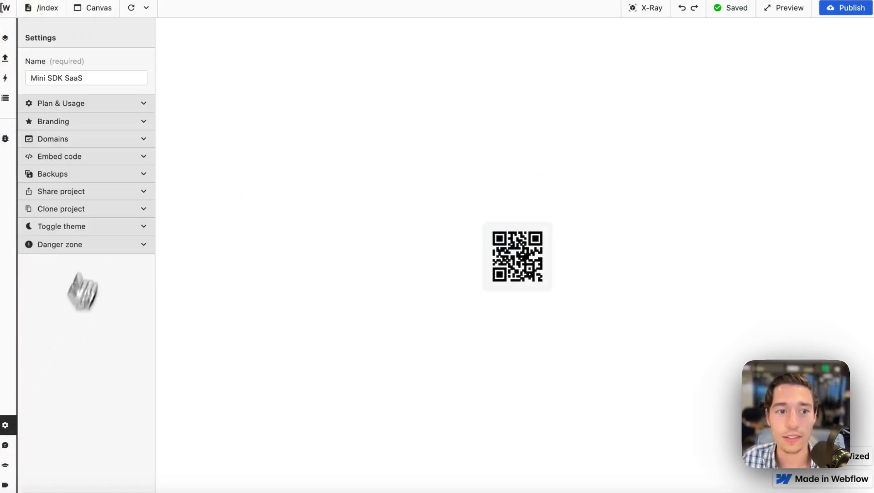
click(132, 122)
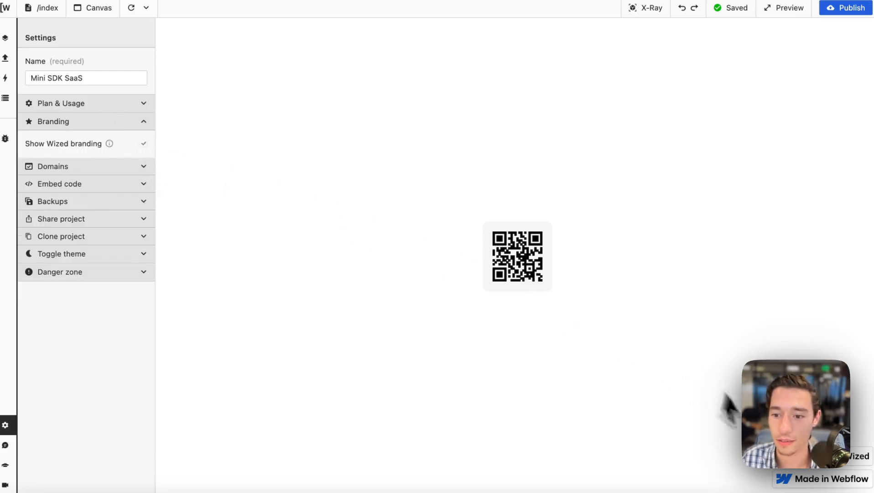
Inspect the Powered by Wized badge in the developer tools and widen the responsive viewport to 1109 px.
right_click(809, 472)
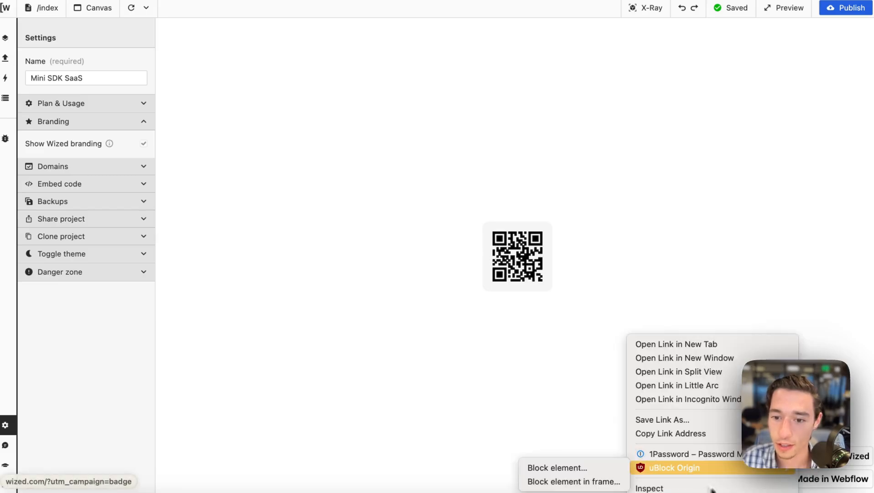
click(641, 488)
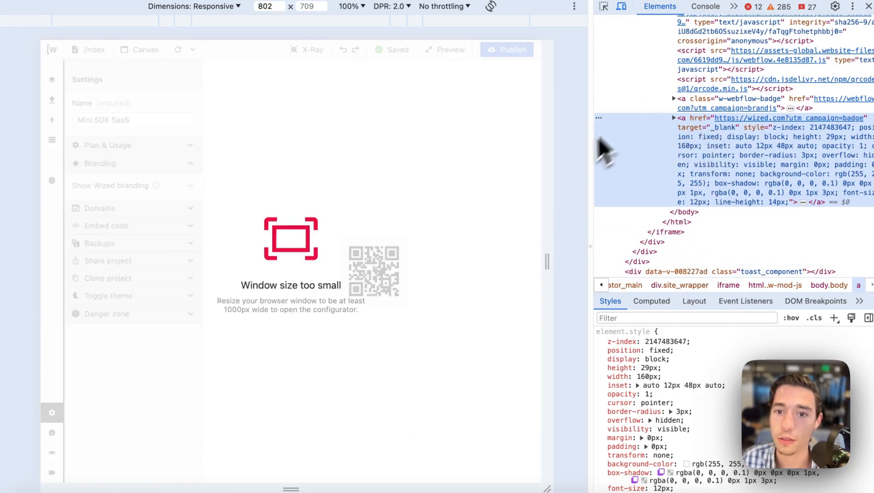
drag(587, 205, 648, 207)
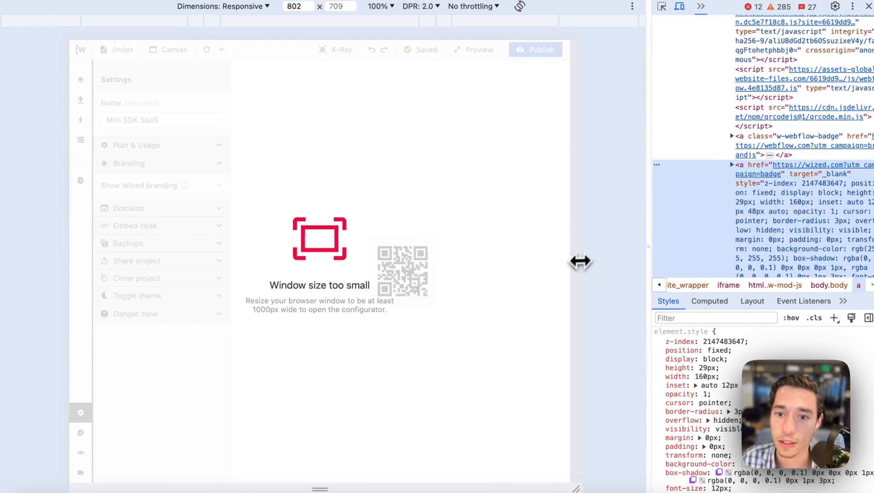
drag(579, 261, 727, 267)
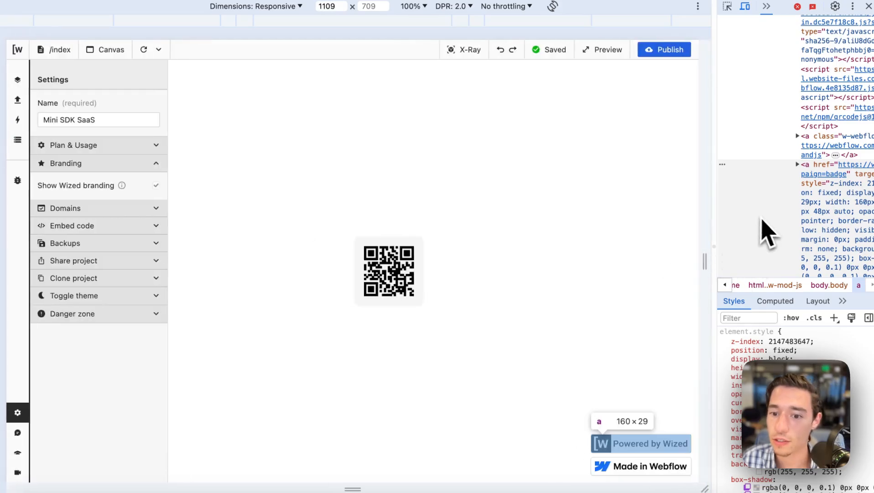
Compare the two badge elements in the page markup and copy the Powered by Wized link element.
click(761, 150)
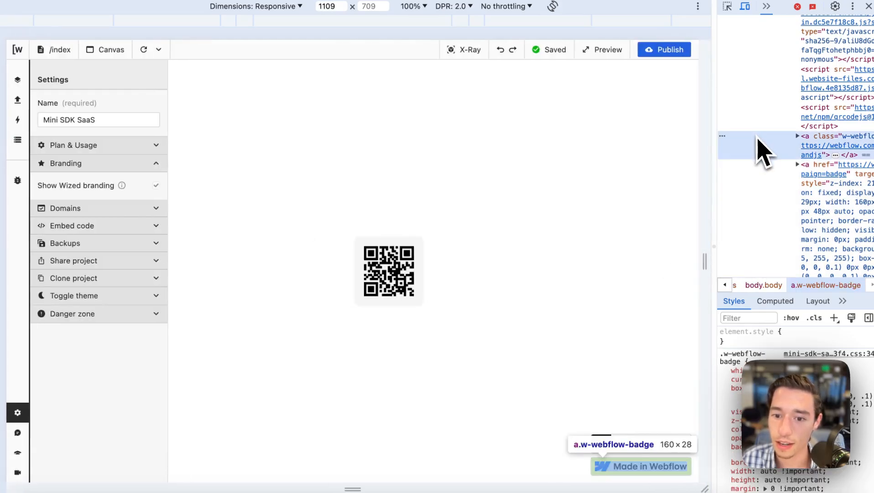
click(766, 210)
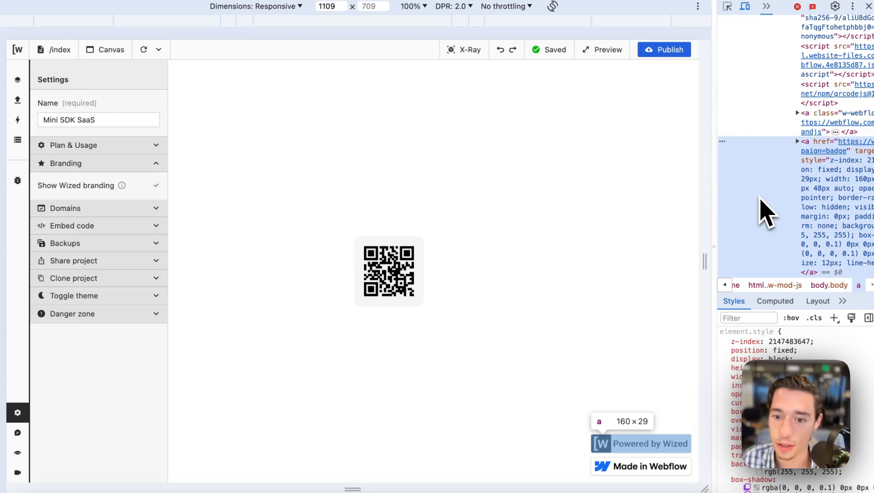
scroll(759, 197, right, 1)
scroll(757, 195, down, 1)
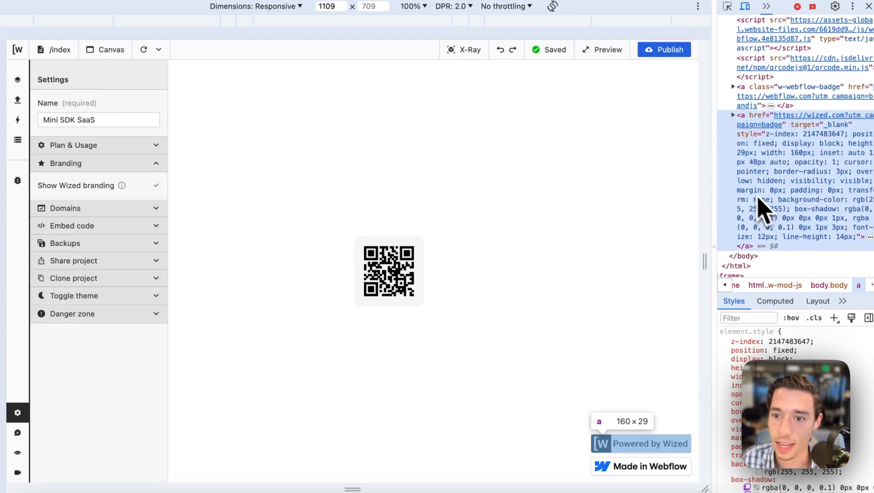
scroll(728, 171, left, 1)
right_click(728, 169)
mouse_move(759, 250)
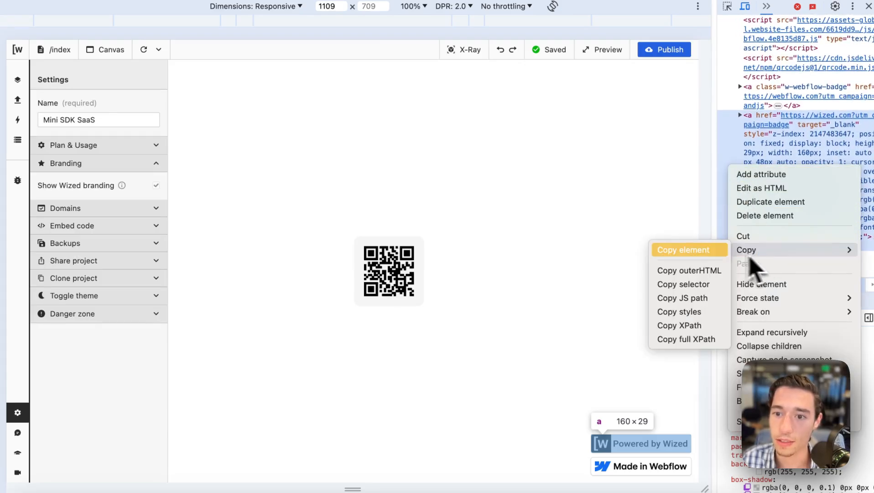
click(689, 250)
Ask ChatGPT for CSS that hides the badge, including the copied badge element in the prompt.
mouse_move(7, 242)
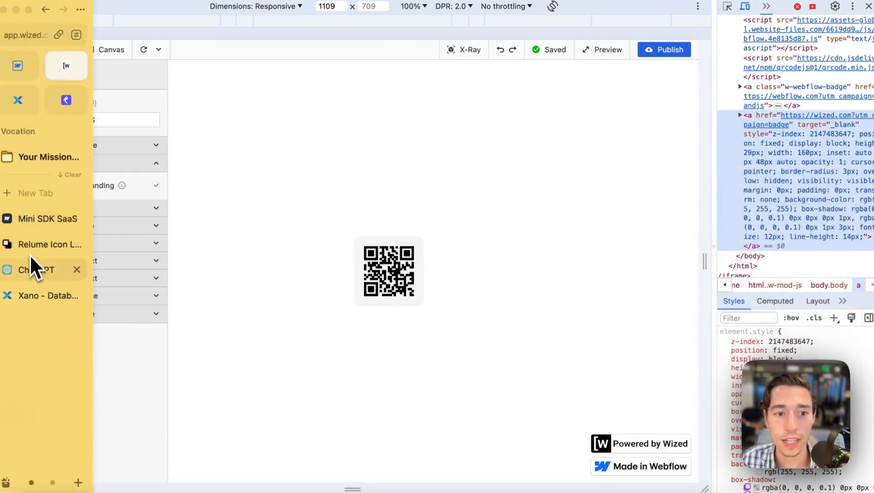
click(34, 268)
click(448, 458)
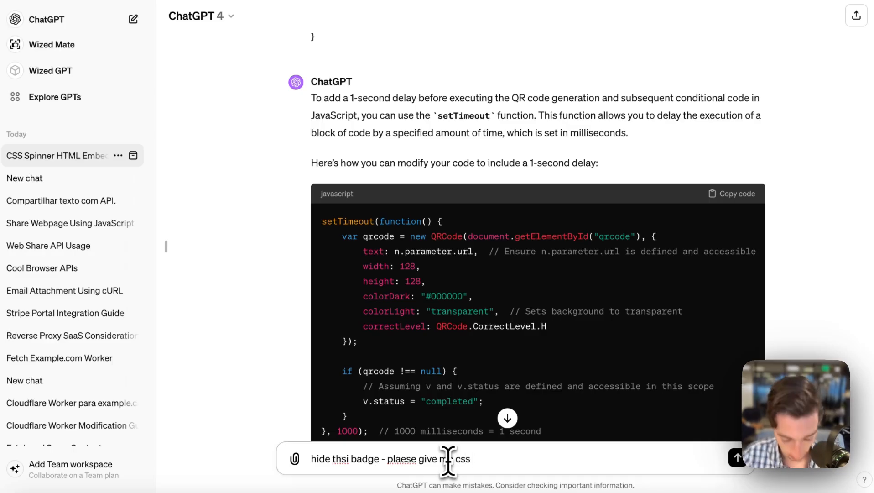
key(ctrl+v)
key(Return)
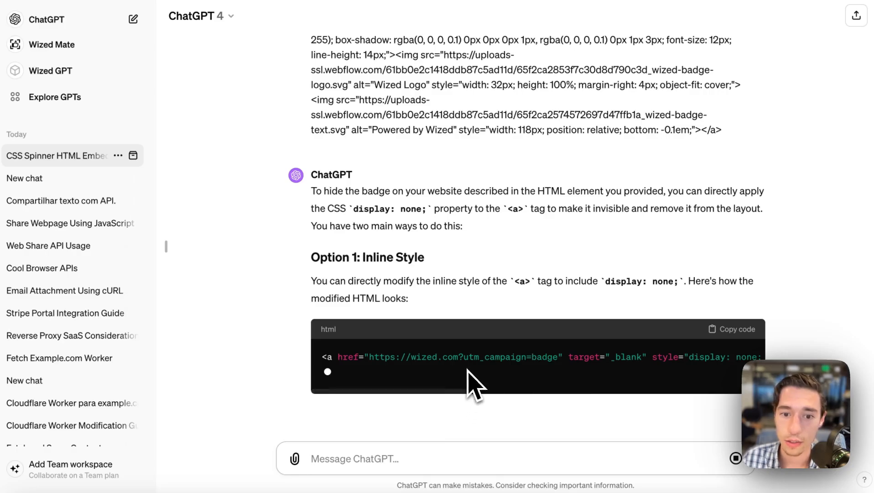
Stop the ChatGPT answer and send a follow-up saying CSS is needed to override this.
scroll(474, 383, right, 3)
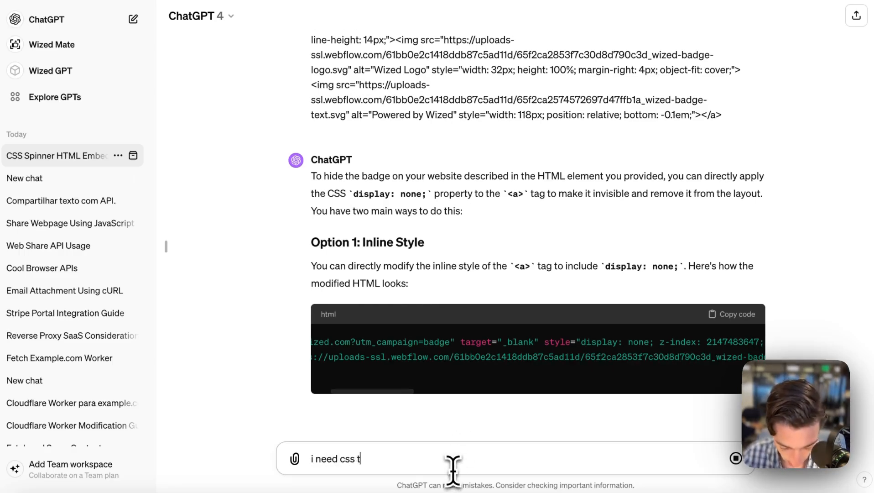
text(verroide)
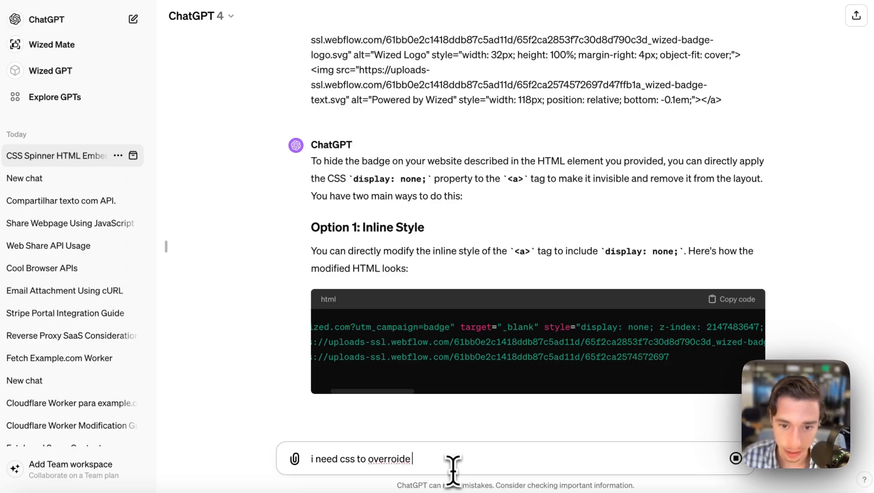
key(BackSpace)
text(over)
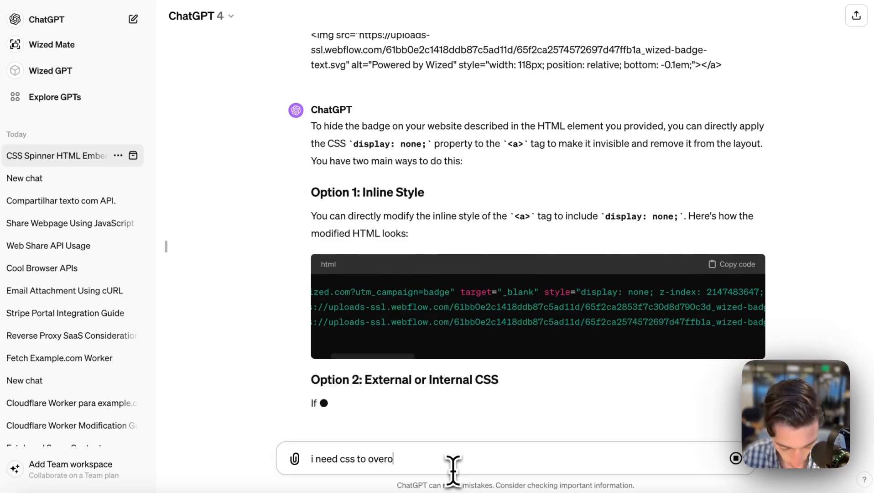
text( ride this)
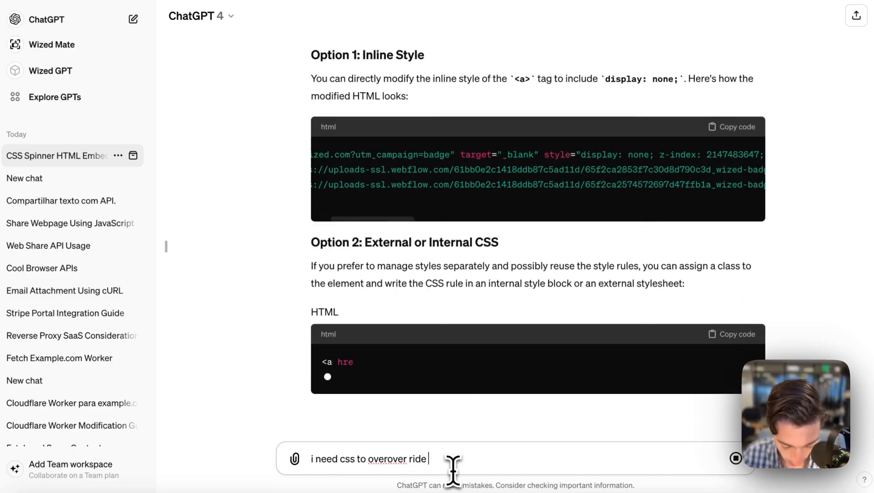
click(736, 458)
click(737, 458)
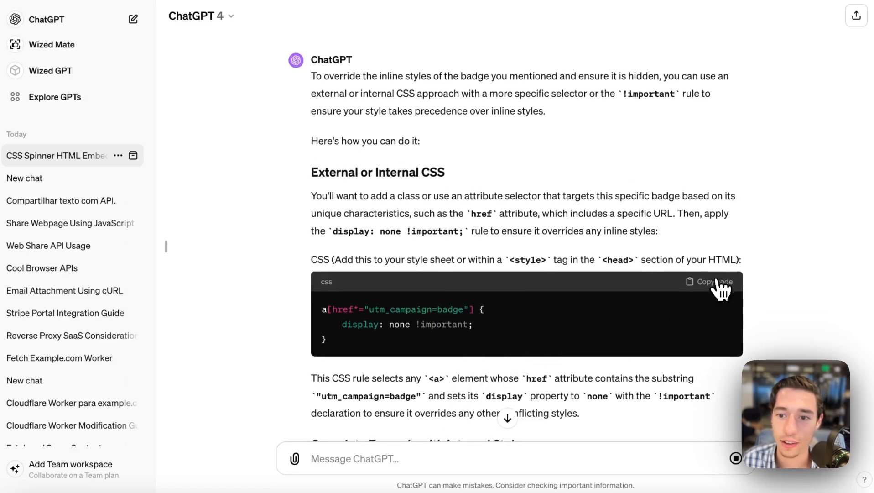
Add ChatGPT's a[href*="utm_campaign=badge"] rule with display: none !important in a style tag to the Webflow Home page's head code, and save.
click(715, 280)
click(37, 72)
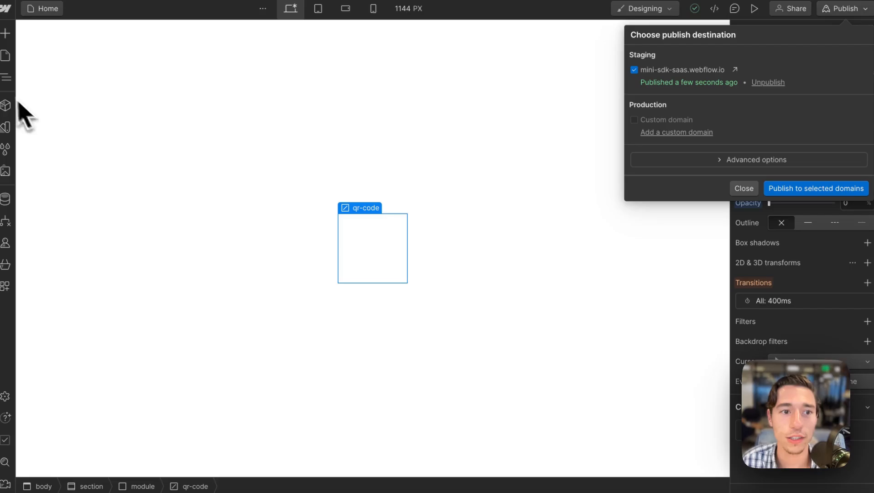
click(7, 56)
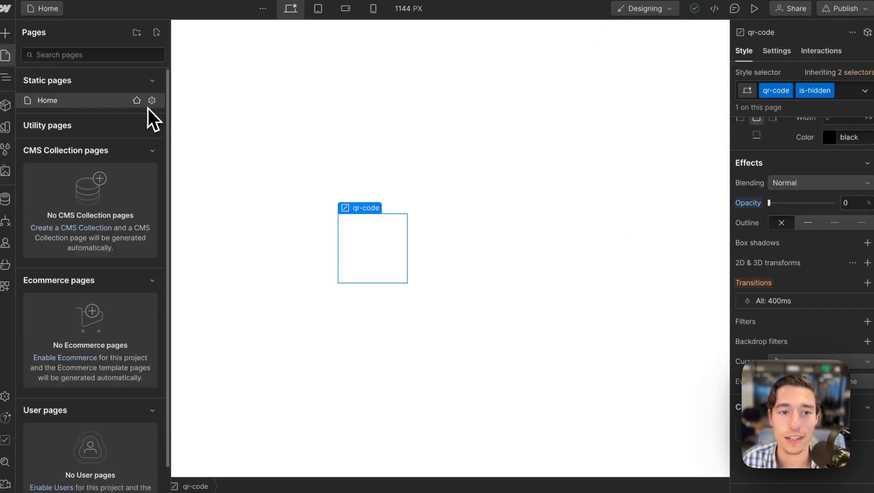
click(153, 100)
scroll(356, 303, down, 20)
click(310, 221)
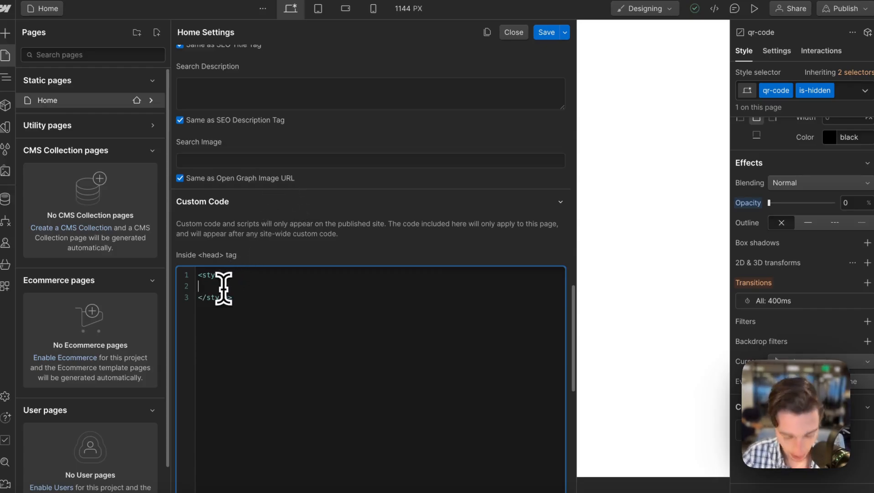
text(a[href*="utm_campaign=badge"] {     display: none !important; })
click(554, 35)
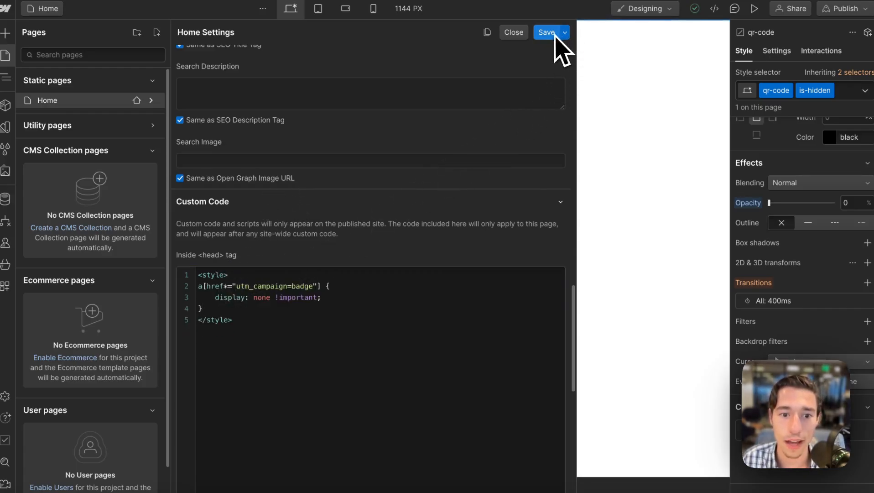
Publish the Webflow site to staging, reload the canvas in Wized and close the developer tools.
click(837, 9)
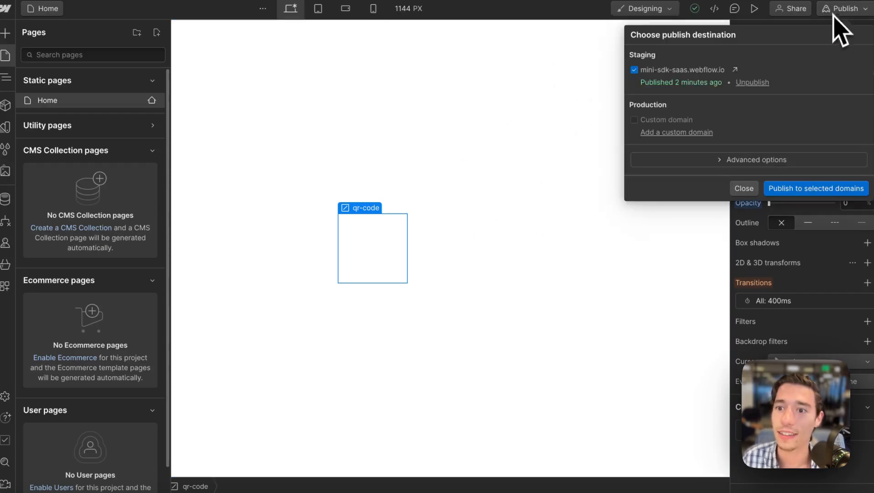
click(803, 189)
mouse_move(55, 146)
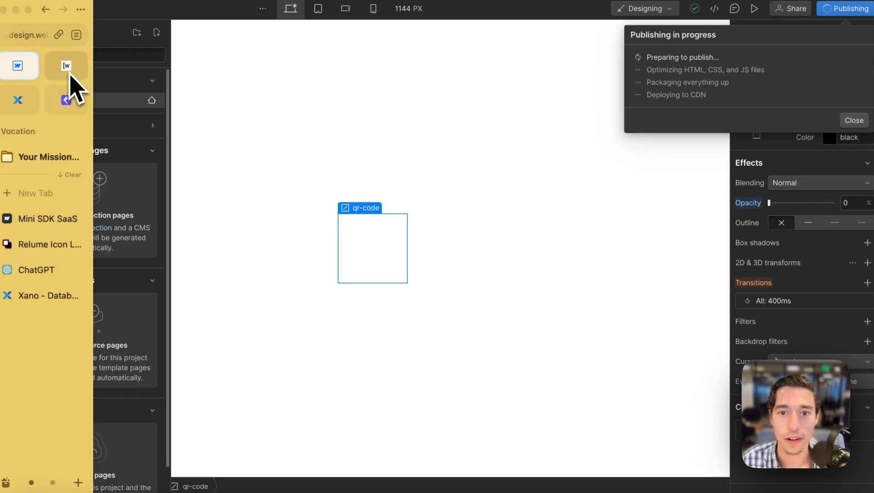
click(70, 76)
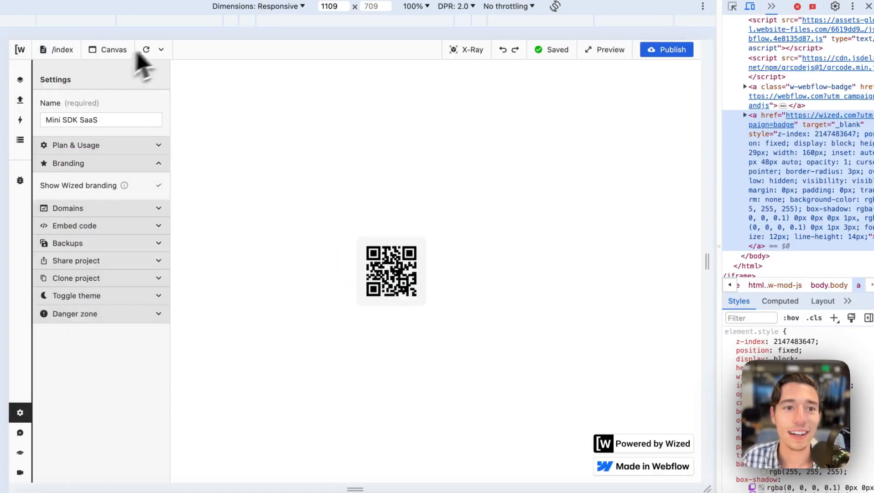
click(146, 49)
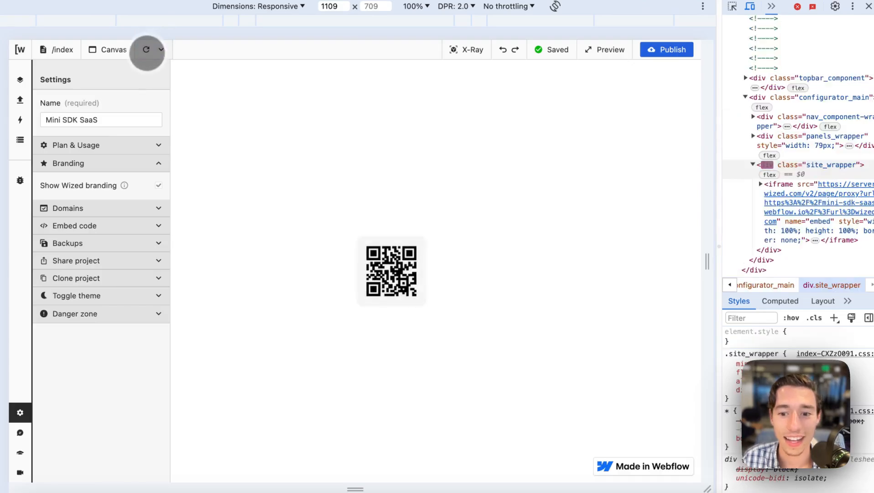
click(869, 6)
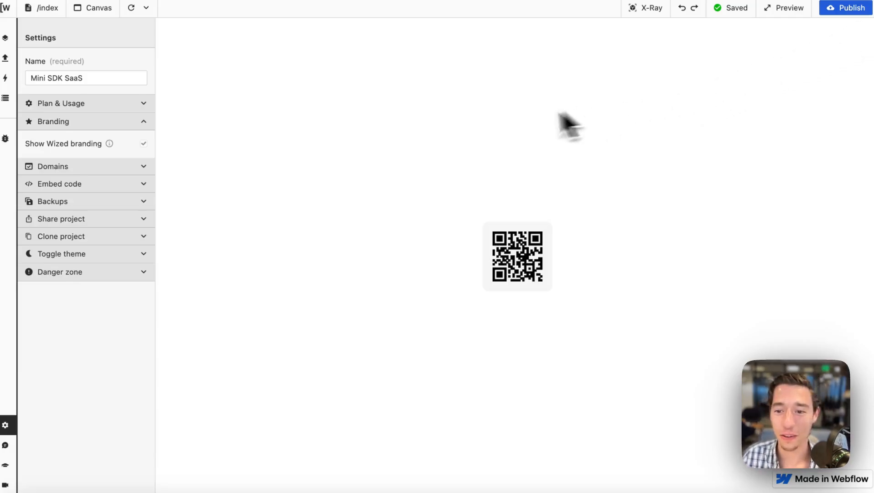
Inspect the Made in Webflow badge on the Wized canvas and copy its a.w-webflow-badge element from the developer tools.
right_click(798, 482)
click(661, 488)
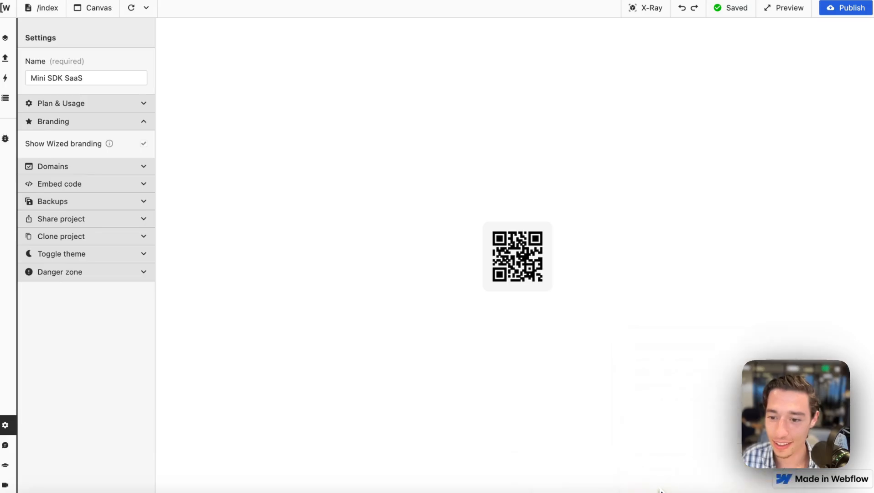
right_click(770, 156)
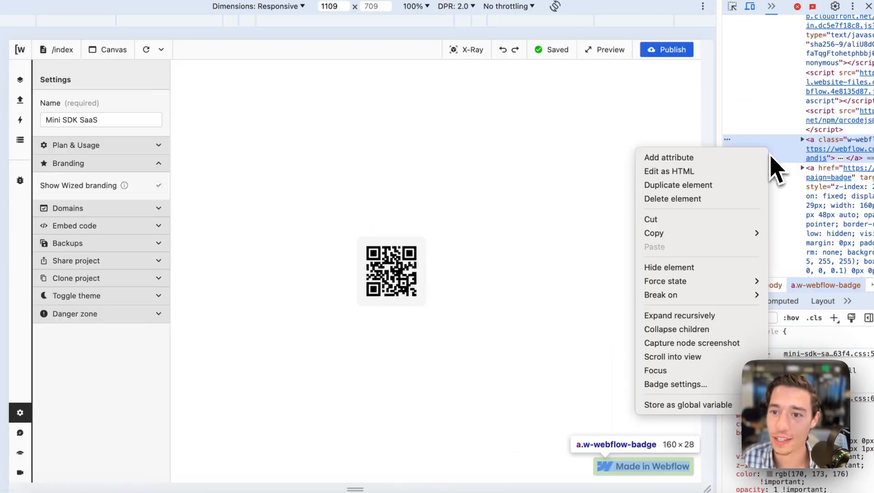
mouse_move(705, 234)
click(787, 234)
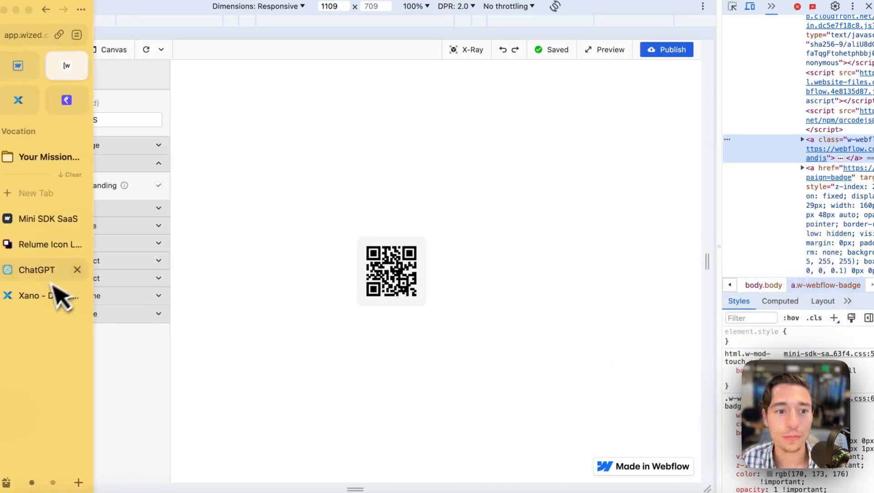
Ask ChatGPT to do the same with the Webflow badge, including the copied element, and copy the CSS rule it returns.
click(48, 269)
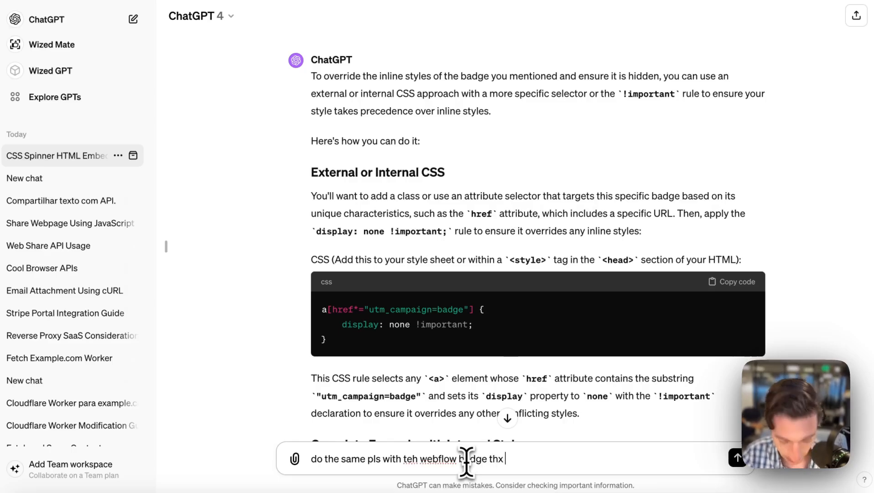
key(super+v)
key(Return)
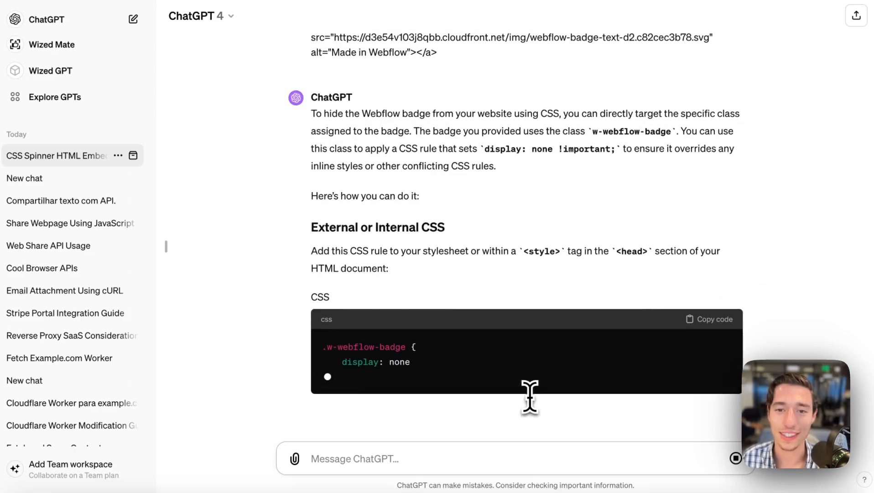
click(710, 272)
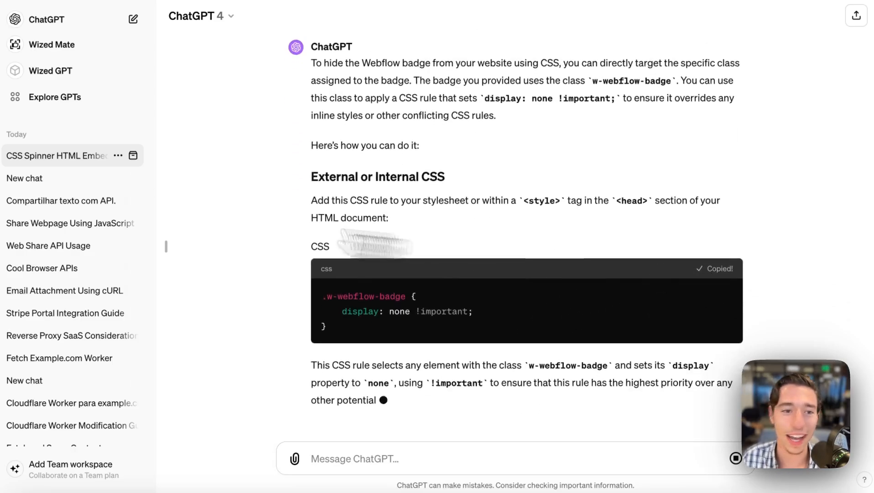
Add the copied .w-webflow-badge rule inside the style tag of the Webflow Home page's head code, save, and publish to staging.
mouse_move(8, 141)
click(18, 66)
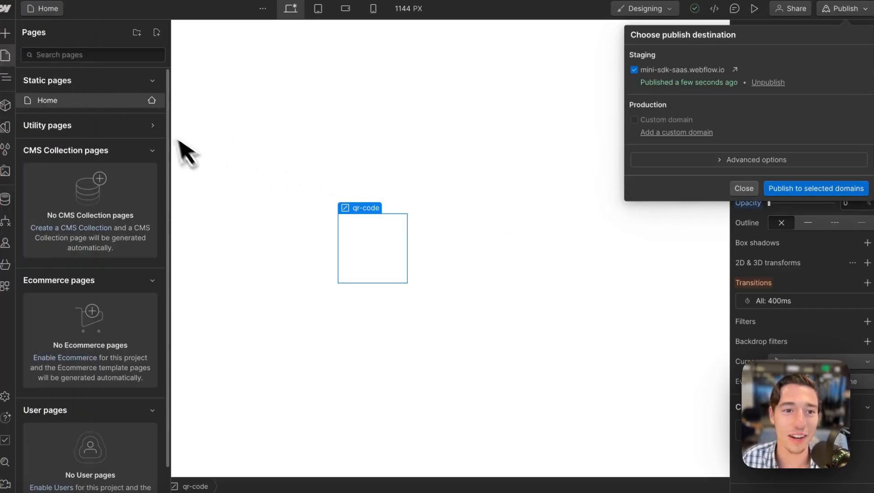
click(146, 101)
click(151, 100)
scroll(302, 315, down, 7)
scroll(301, 315, down, 15)
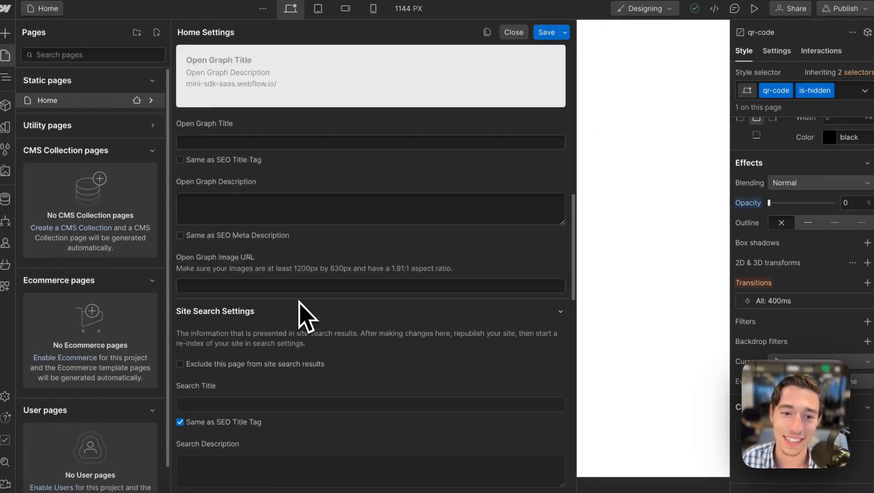
click(246, 179)
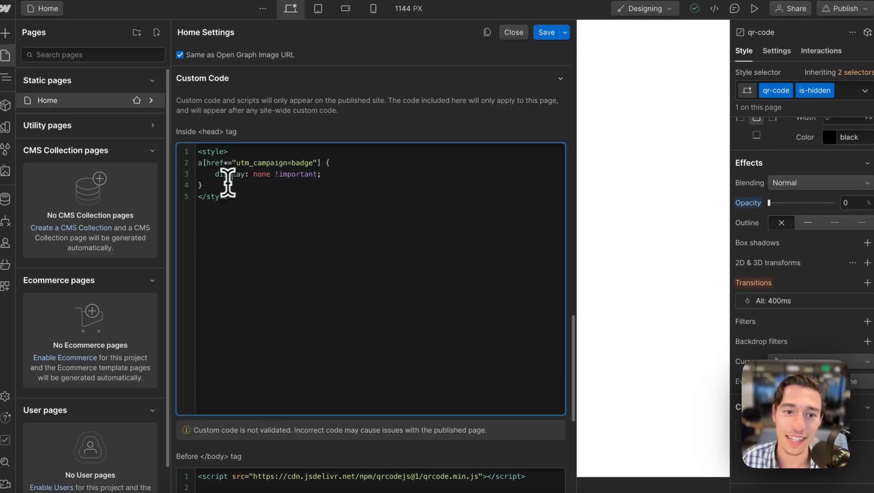
key(ctrl+v)
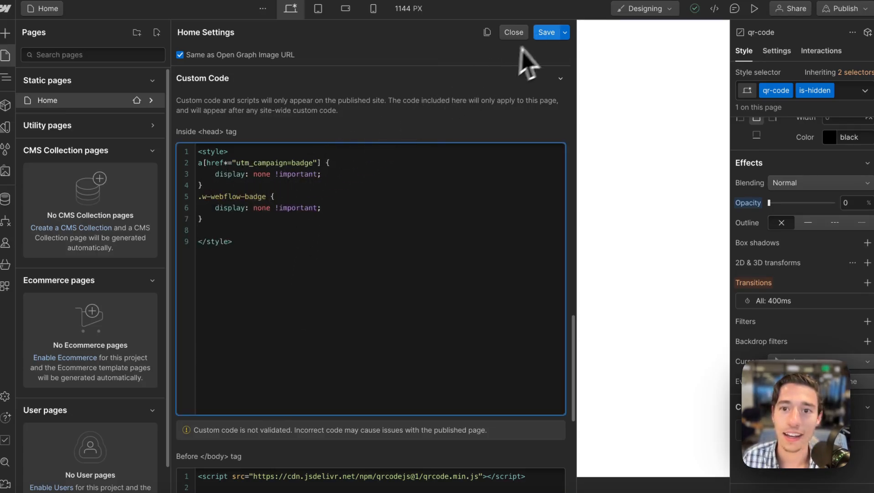
click(546, 32)
click(836, 8)
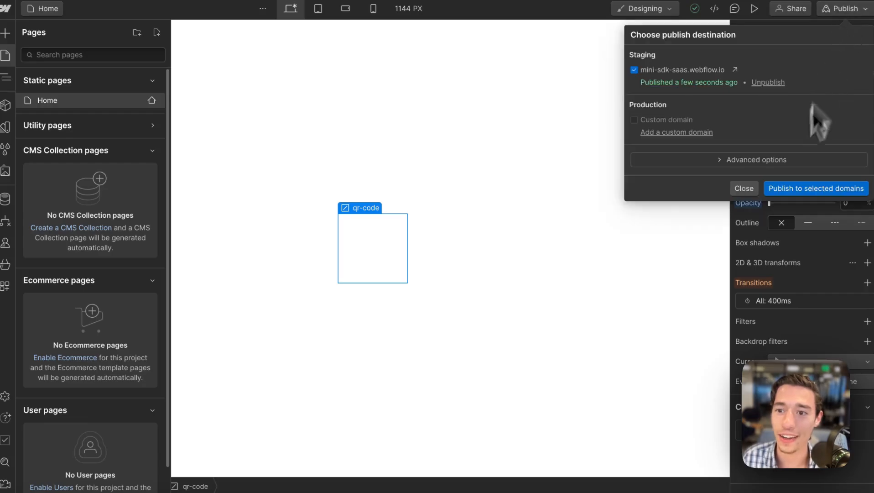
click(788, 192)
Switch to Wized, reload the canvas with the republished page and close the developer tools.
mouse_move(13, 171)
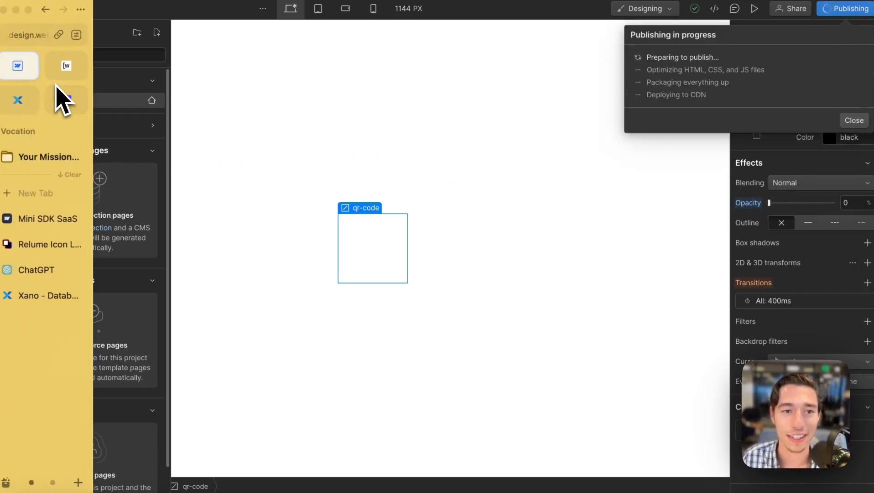
click(66, 69)
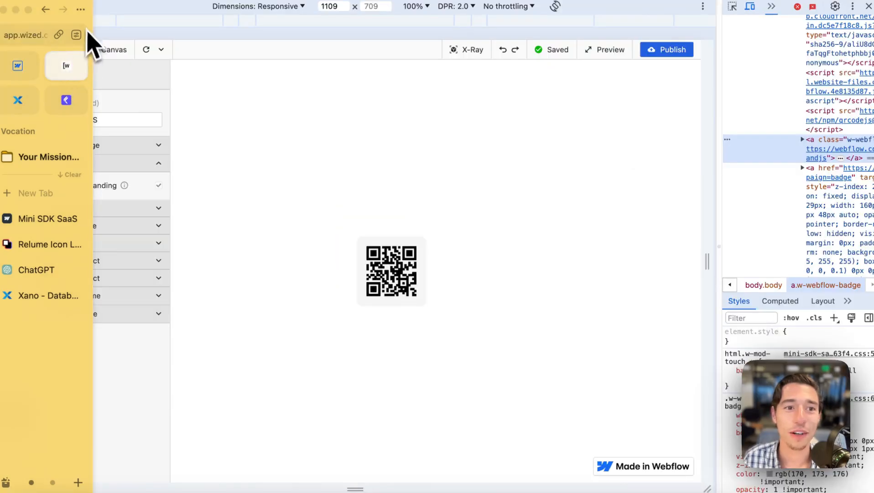
mouse_move(18, 118)
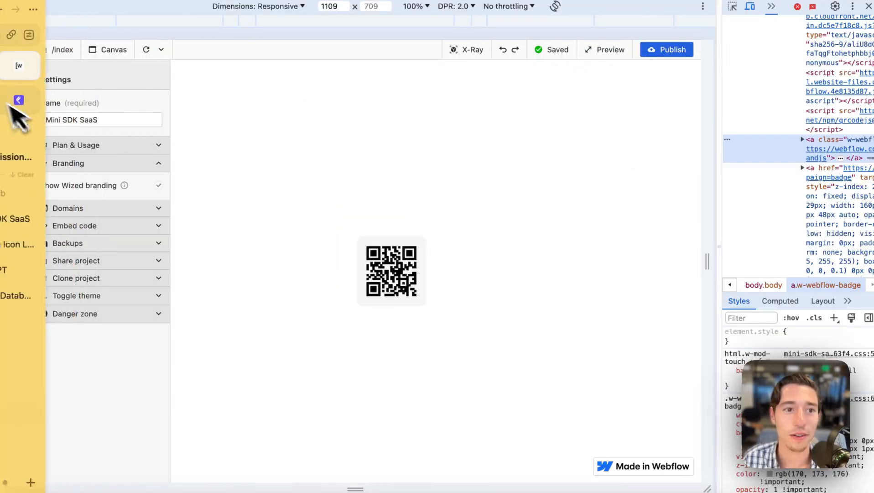
click(159, 50)
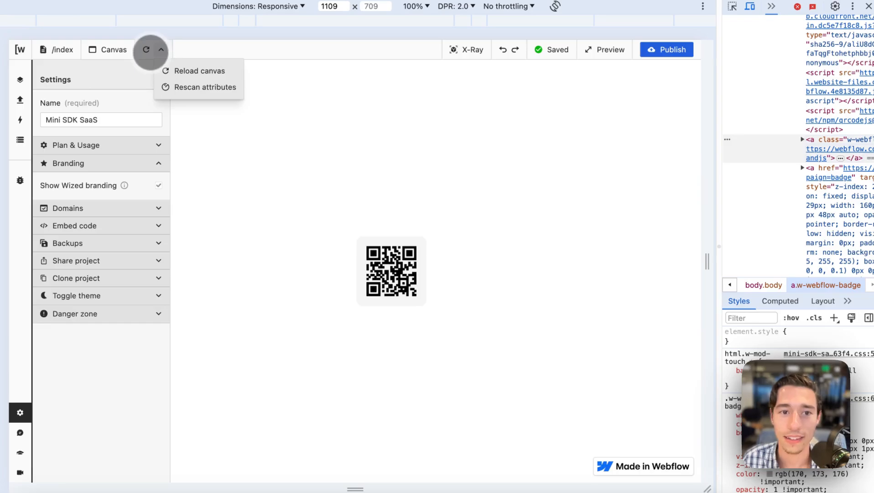
click(185, 71)
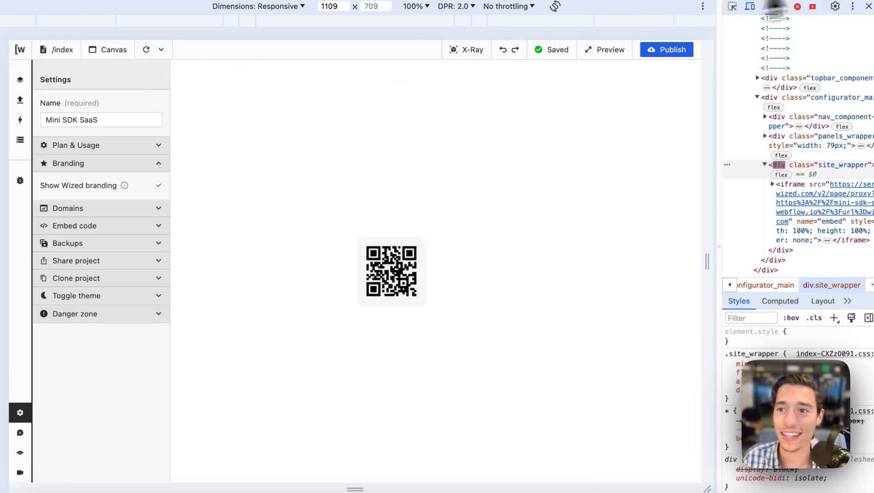
click(869, 6)
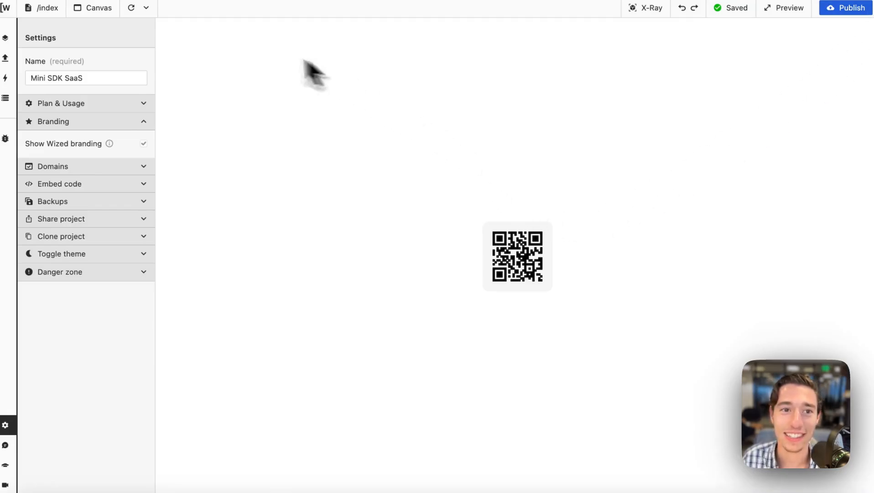
click(138, 15)
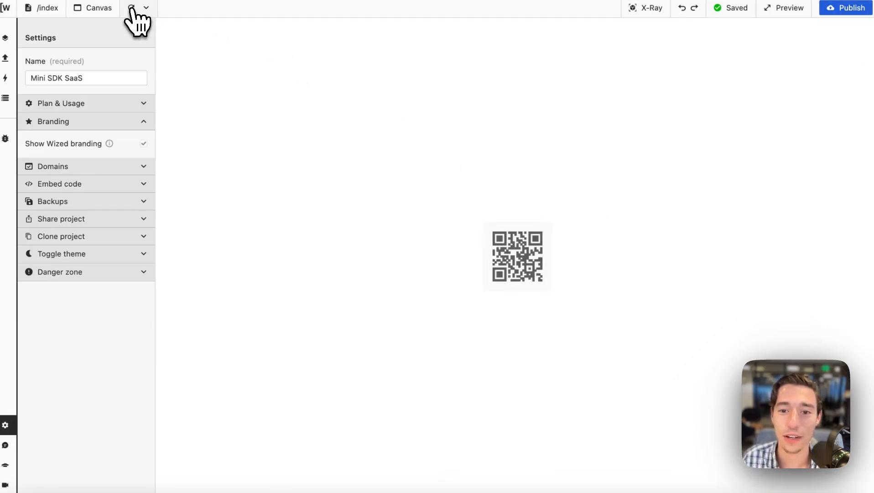
Open the live page from Wized's publish options and copy its full address, including the ?url=wized.com parameter.
click(844, 9)
click(826, 54)
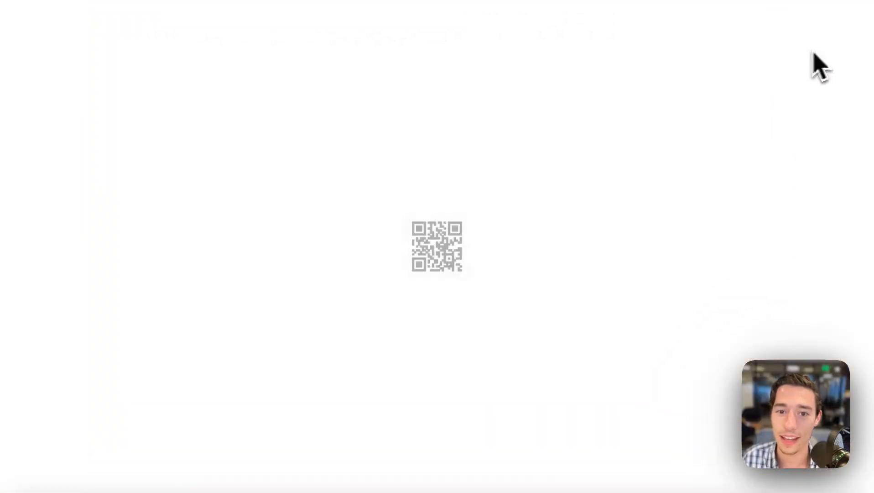
mouse_move(24, 69)
click(32, 34)
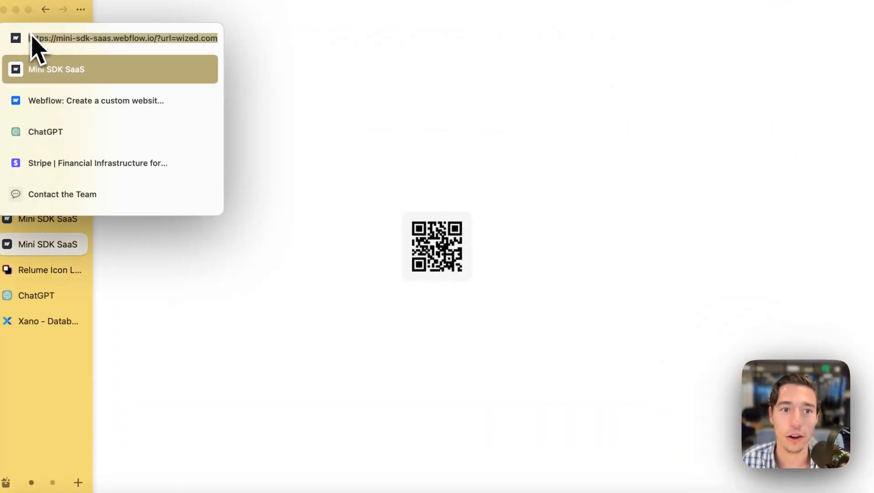
drag(175, 39, 245, 41)
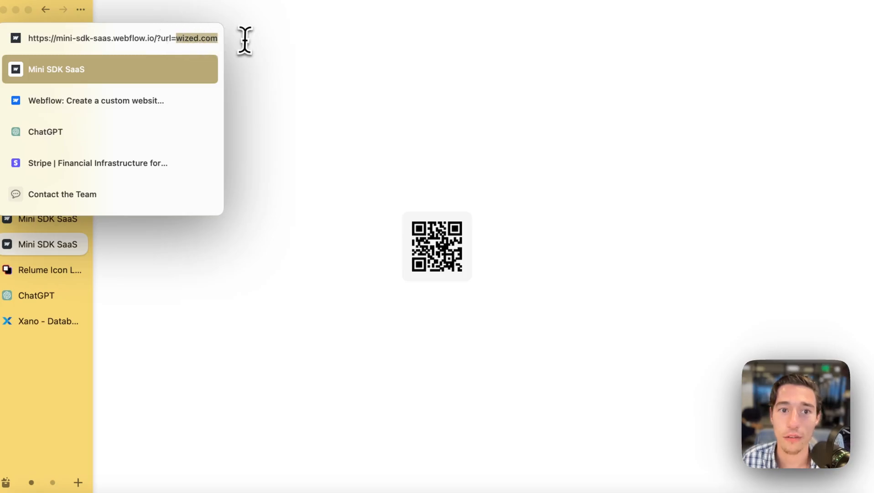
key(super+a)
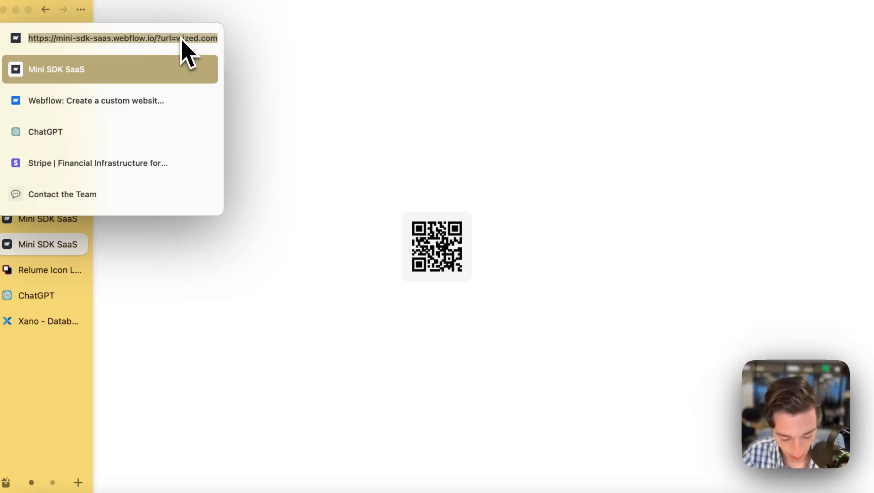
key(super+c)
click(333, 125)
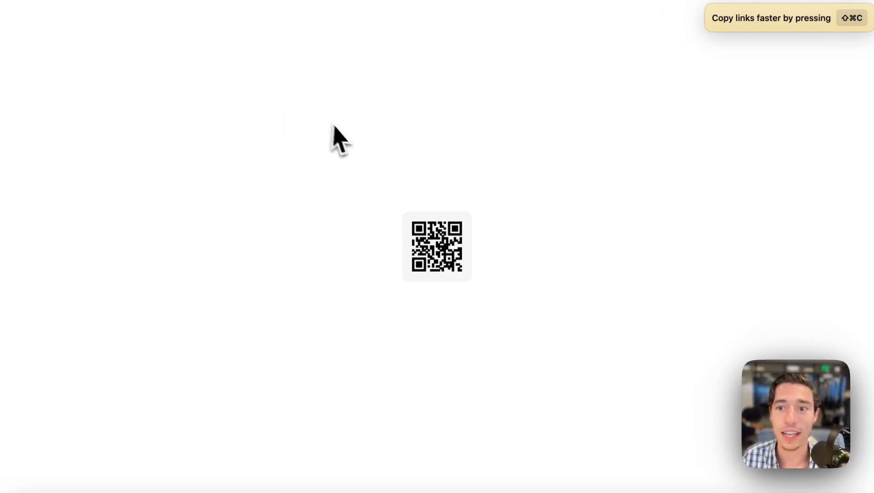
In a new ChatGPT chat, request an HTML embed iframe showing the SDK module at the copied address, and copy the resulting code.
mouse_move(39, 74)
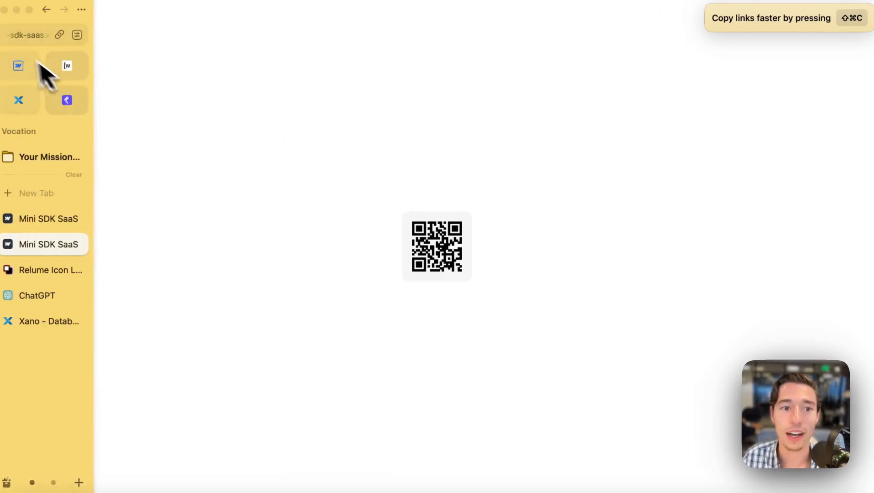
click(77, 220)
click(54, 246)
click(51, 270)
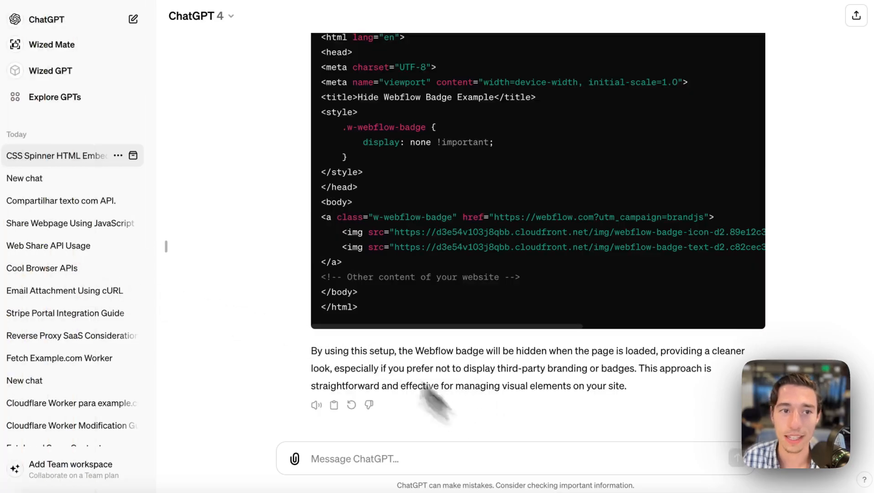
click(106, 18)
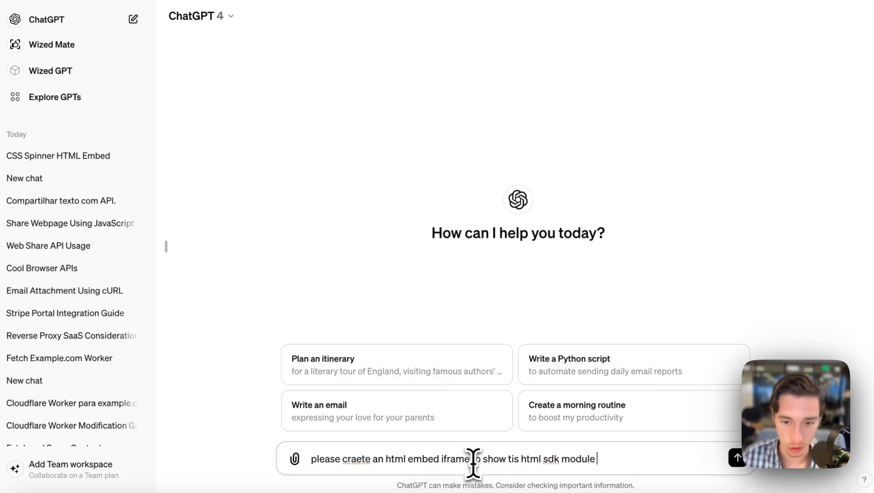
key(ctrl+v)
key(Return)
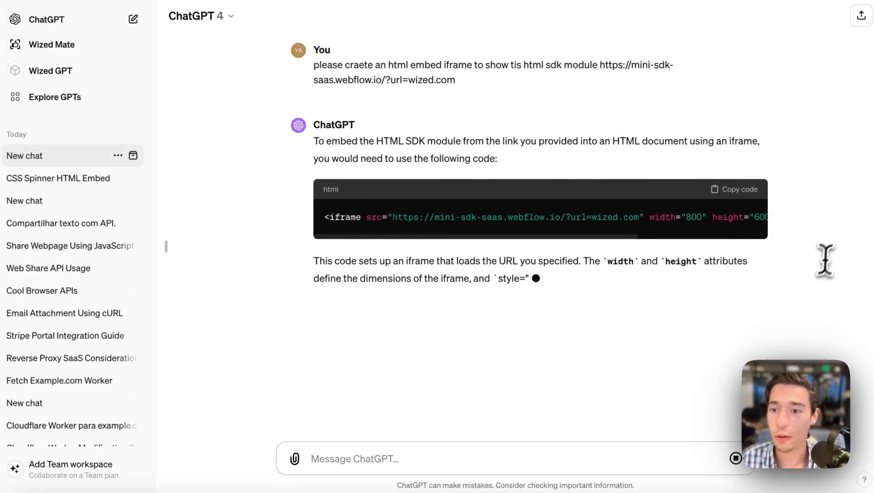
scroll(657, 217, right, 5)
click(736, 189)
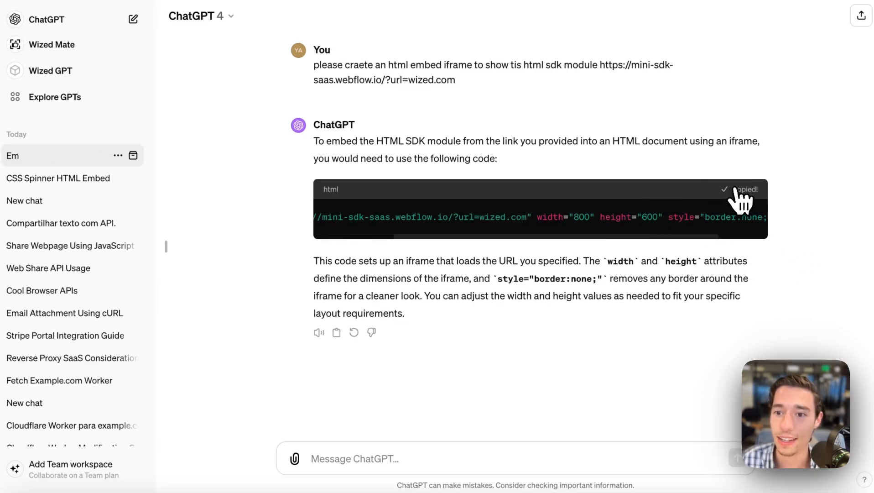
Switch to Webflow, go from the Designer to the dashboard and start a new site.
mouse_move(25, 104)
click(17, 68)
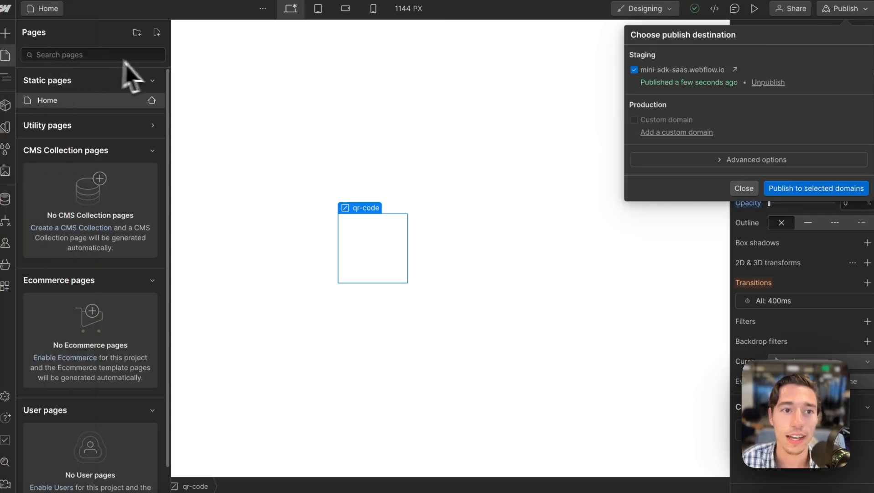
click(6, 24)
click(4, 16)
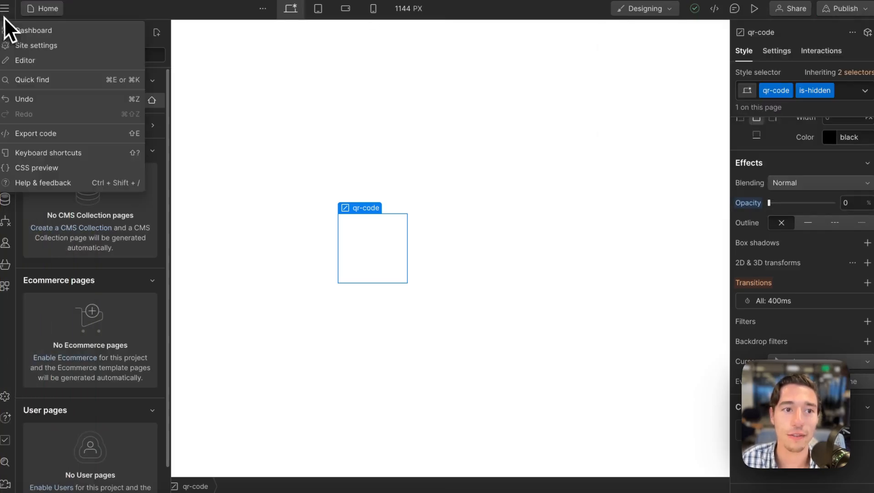
click(30, 29)
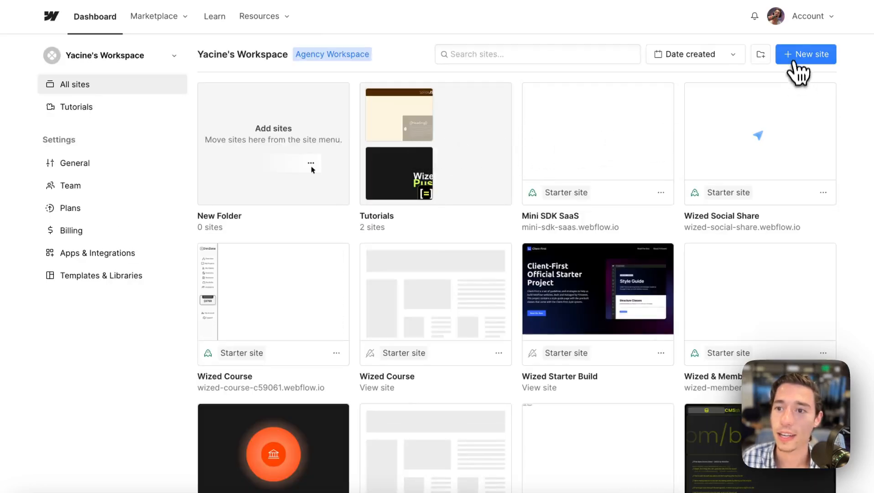
click(796, 69)
click(436, 228)
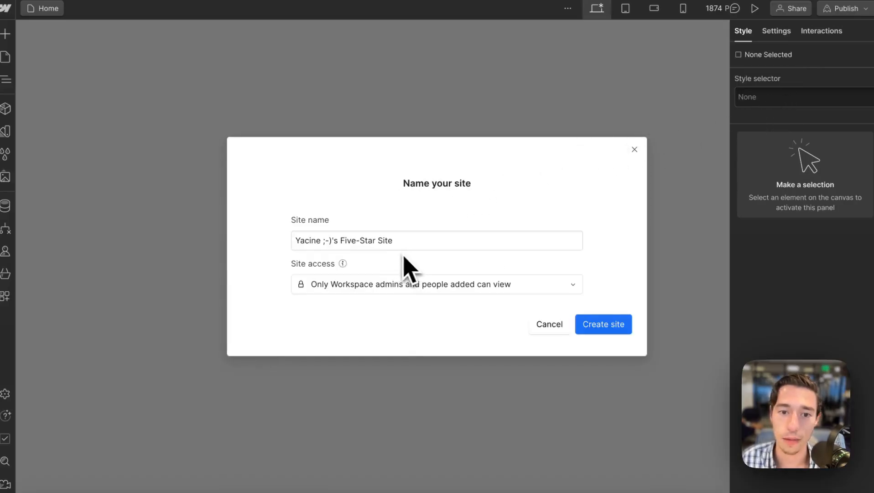
Name the new site QR SaaS, create it and accept the private beta terms.
triple_click(380, 240)
key(BackSpace)
text(QR SaaS)
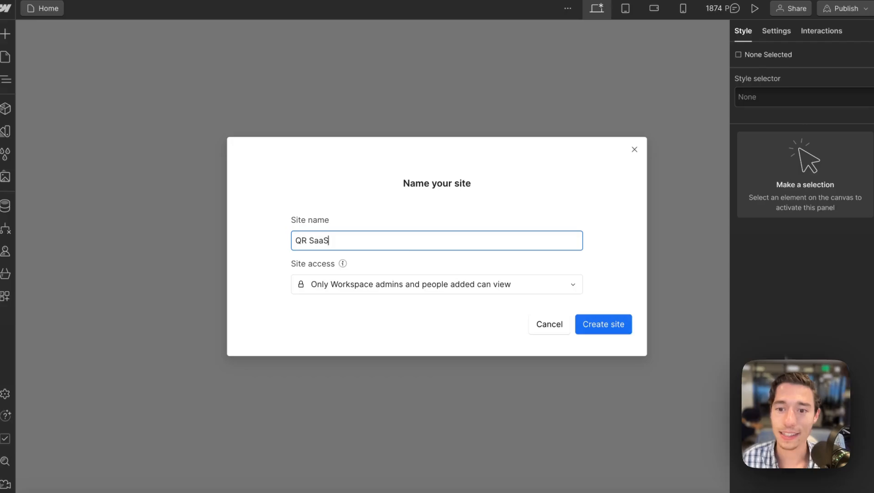
click(595, 329)
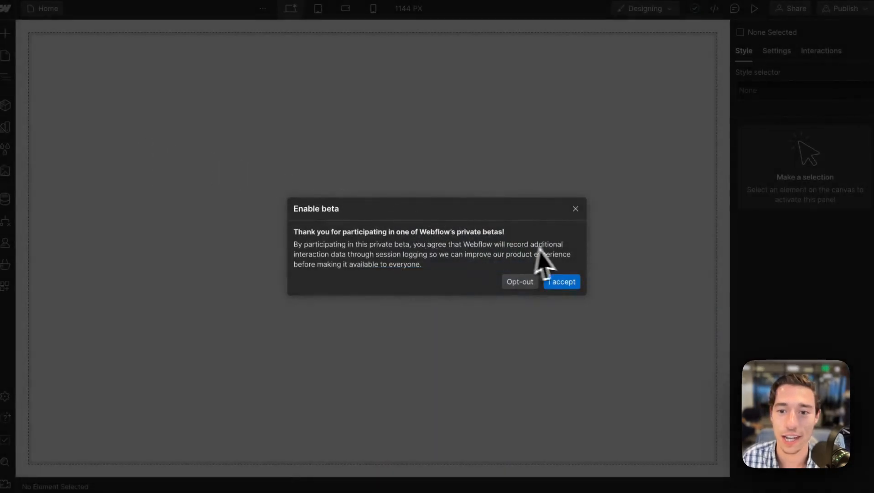
click(562, 281)
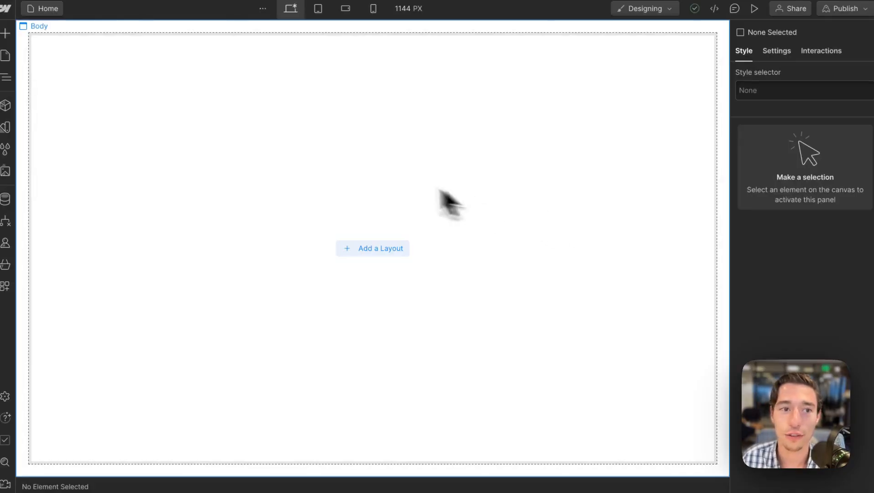
Create a new CMS collection named Links.
click(6, 200)
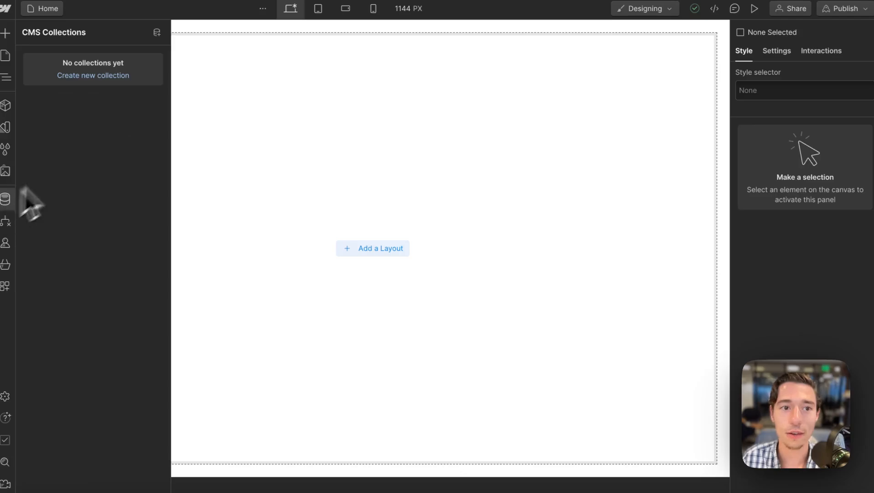
click(156, 34)
click(201, 176)
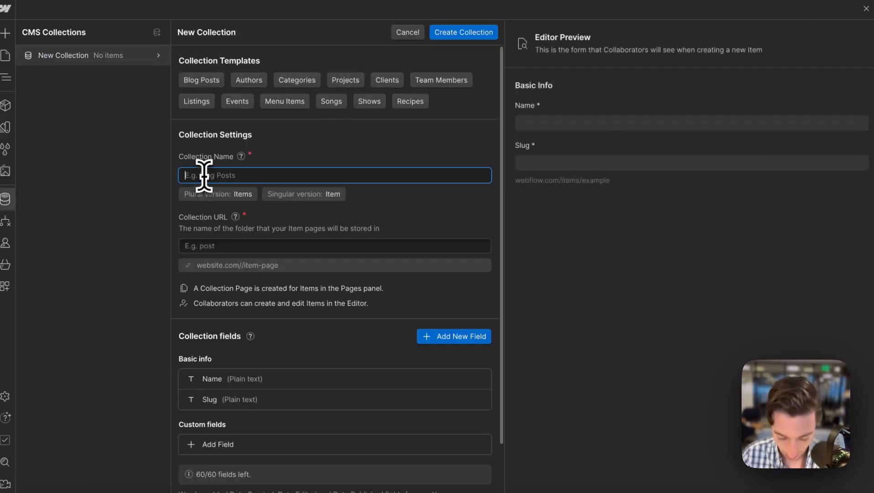
text(Links)
click(476, 32)
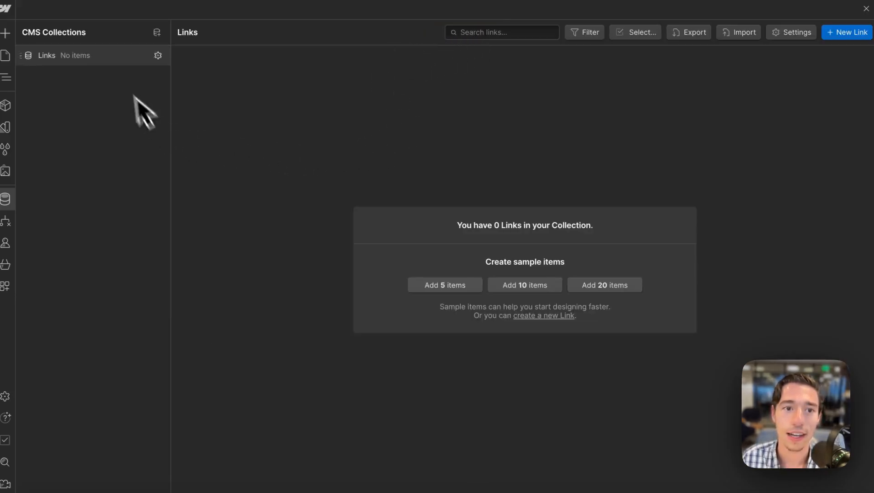
Add a plain text custom field labelled link to the Links collection and save the collection.
click(157, 55)
scroll(351, 336, down, 1)
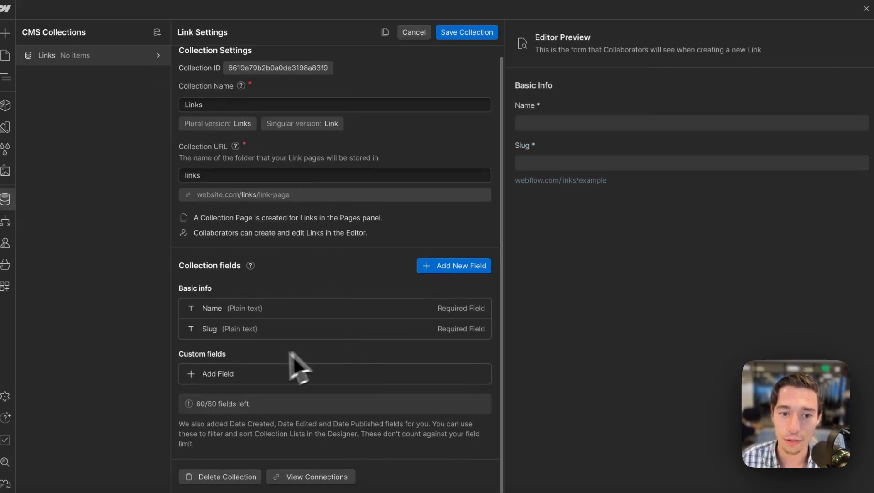
click(218, 374)
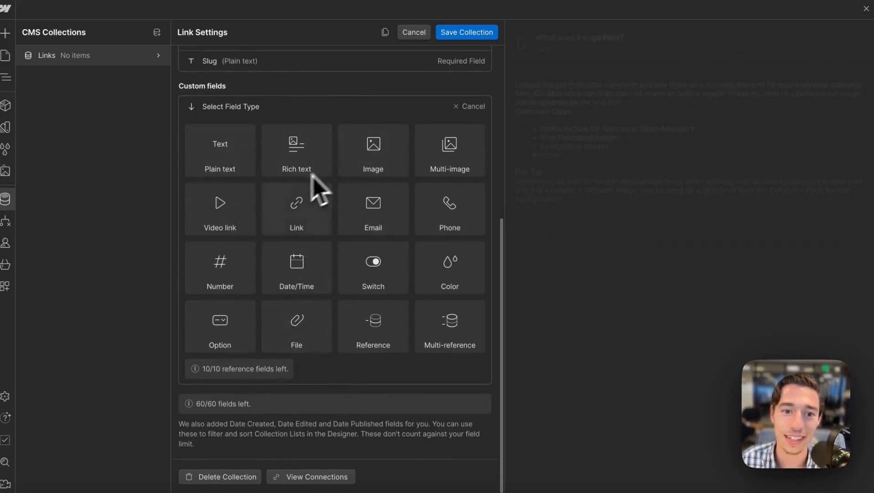
click(249, 165)
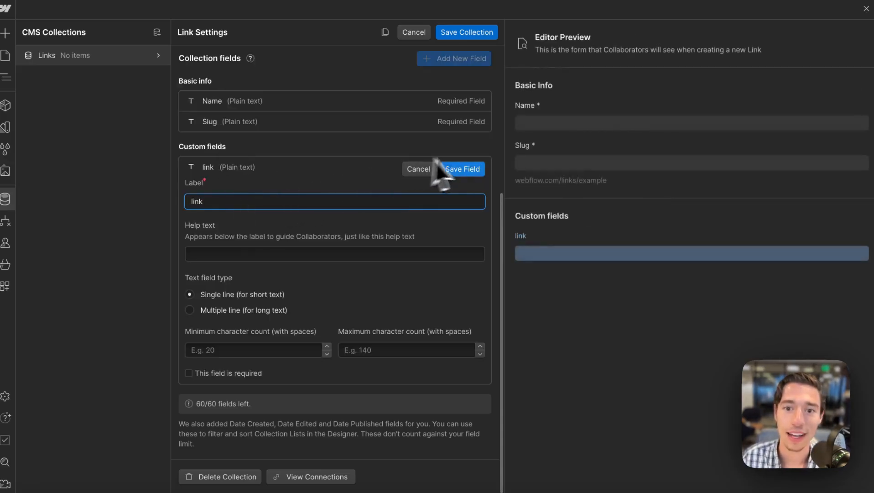
click(461, 169)
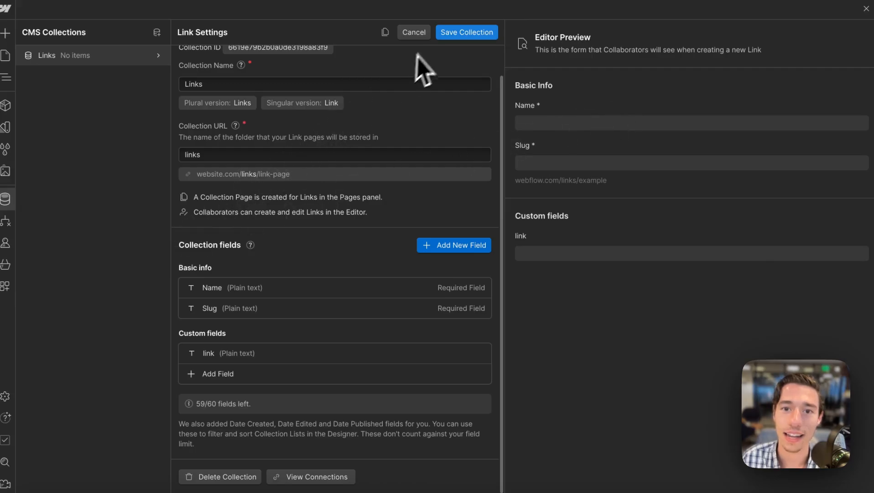
click(454, 33)
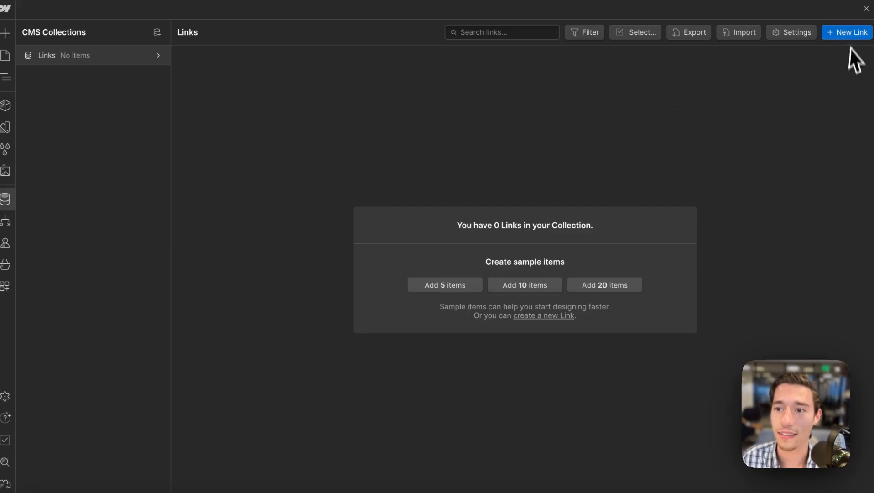
Create a Links item named Link 1 with wized.com as its link value.
click(849, 32)
click(377, 98)
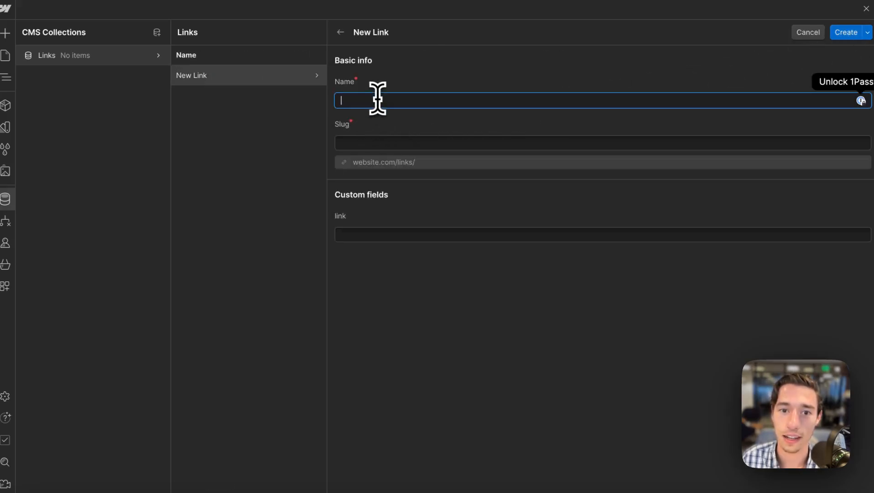
text(l)
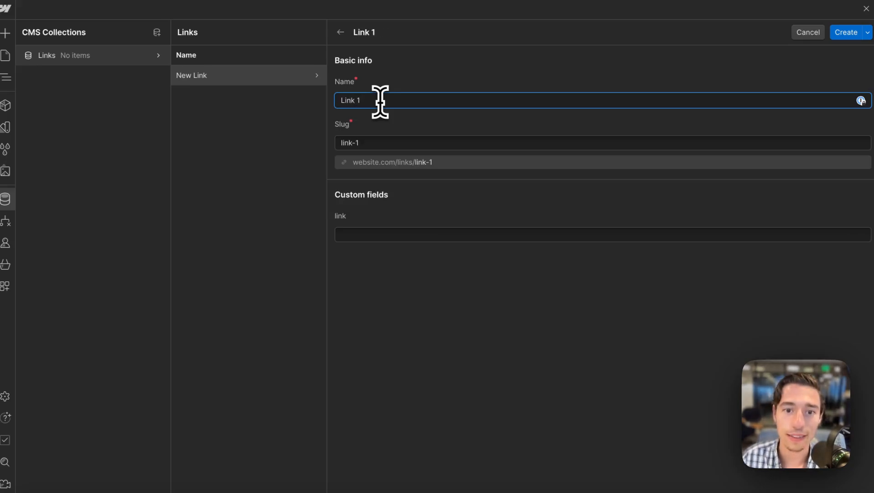
click(394, 234)
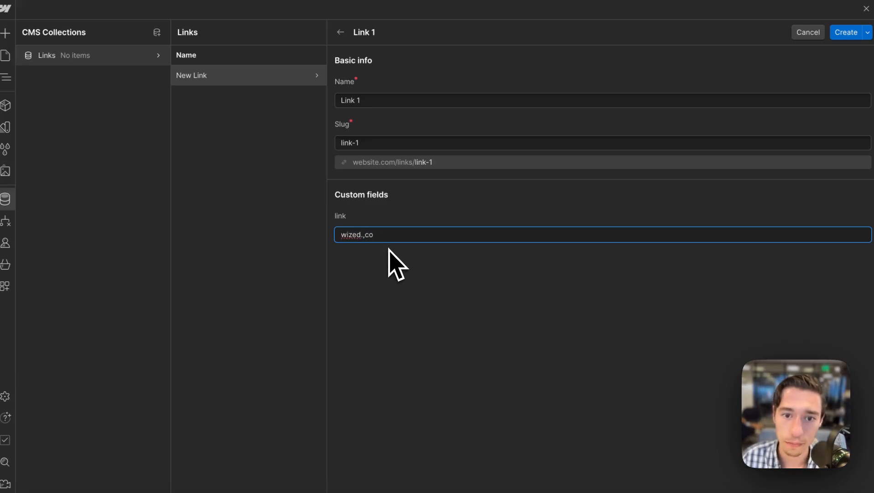
click(443, 262)
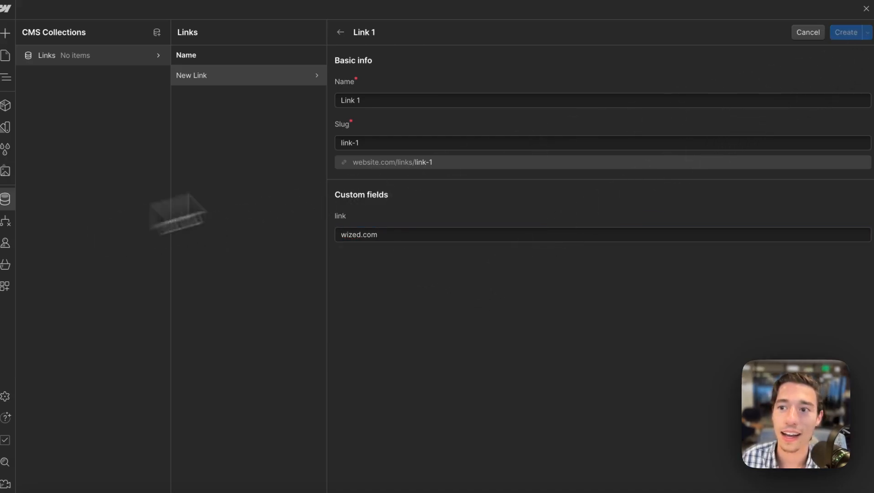
click(844, 33)
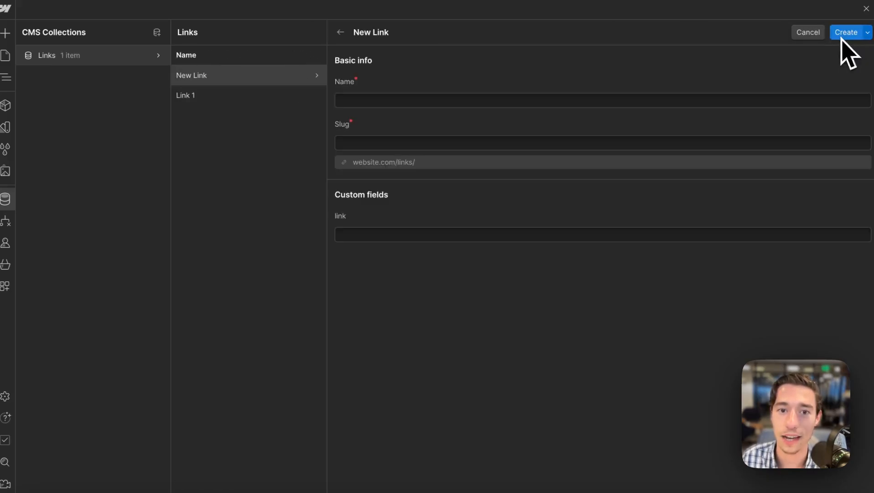
Create a second Links item named Webflow with webflow.com as its link value.
click(350, 101)
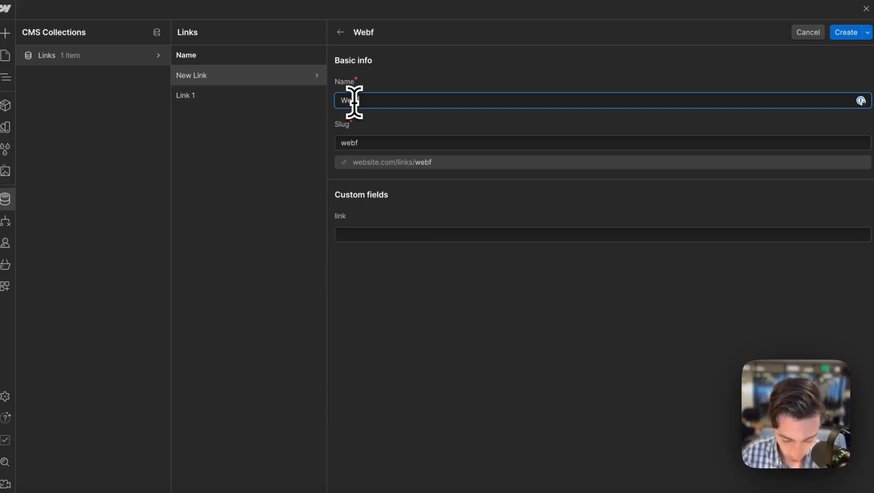
click(399, 128)
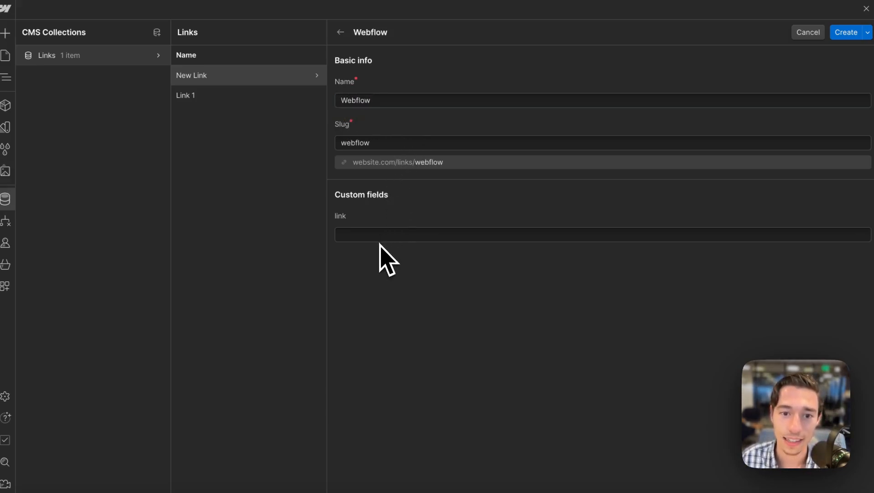
click(373, 234)
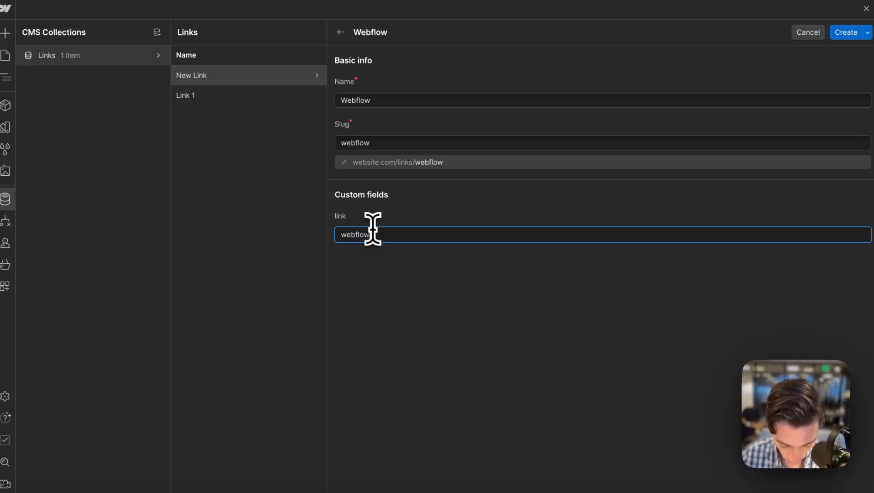
text(webflow.com)
click(851, 32)
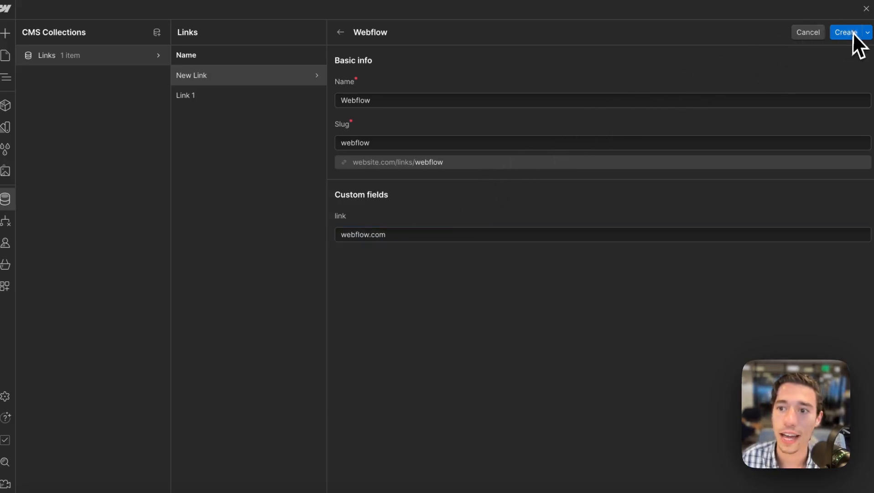
click(295, 82)
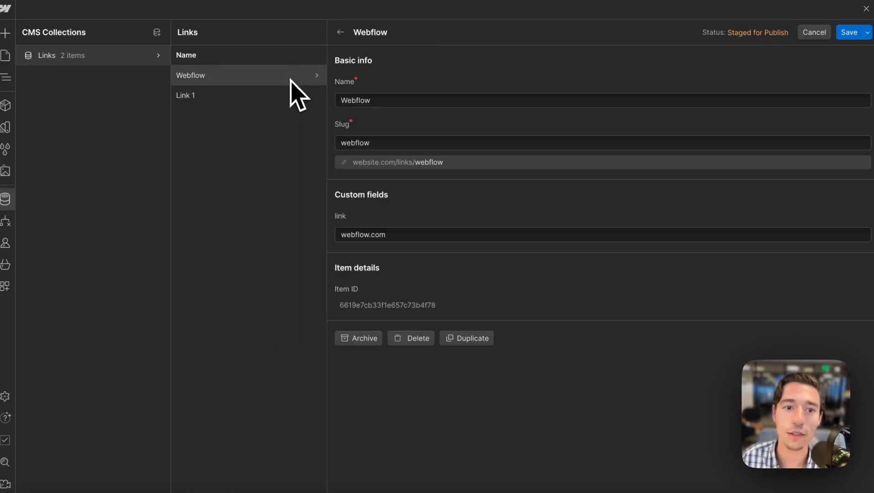
Rename the Link 1 item to Wized with the slug wized, save it and return to the page canvas.
click(254, 96)
click(394, 100)
key(BackSpace)
key(BackSpace)
key(BackSpace)
key(BackSpace)
key(BackSpace)
key(BackSpace)
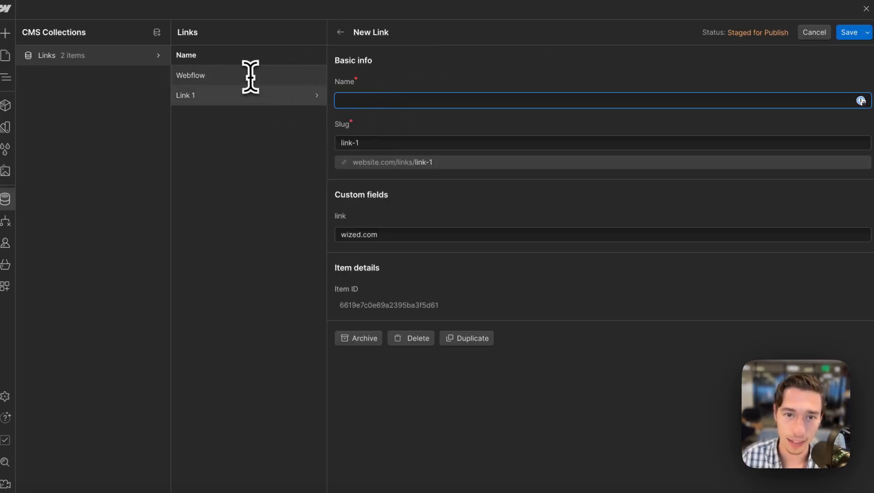
text(Wized)
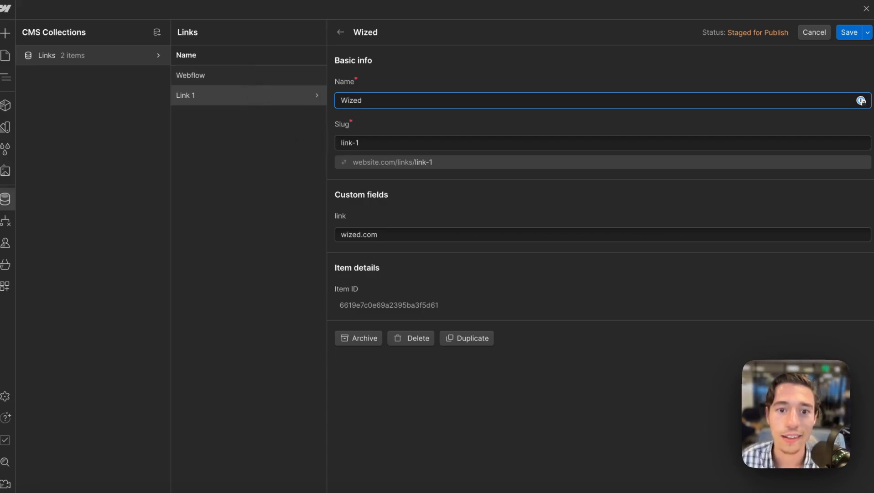
triple_click(356, 139)
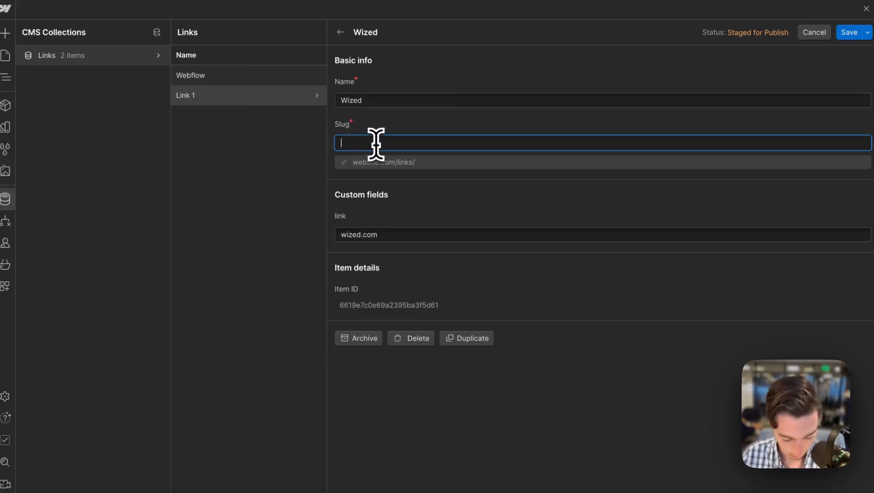
text(wized)
click(439, 128)
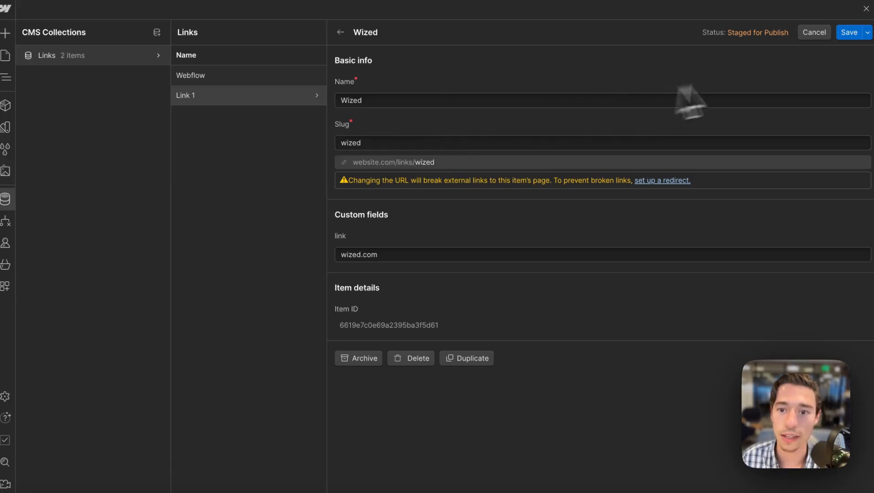
click(848, 33)
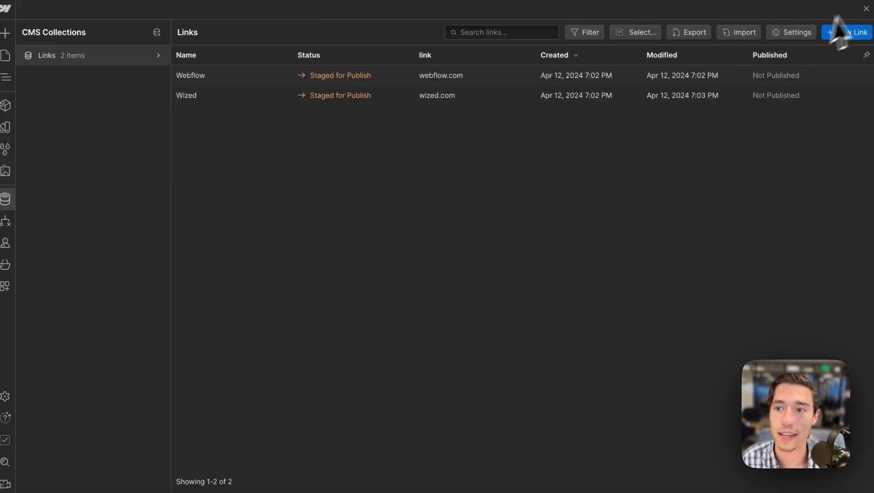
click(866, 9)
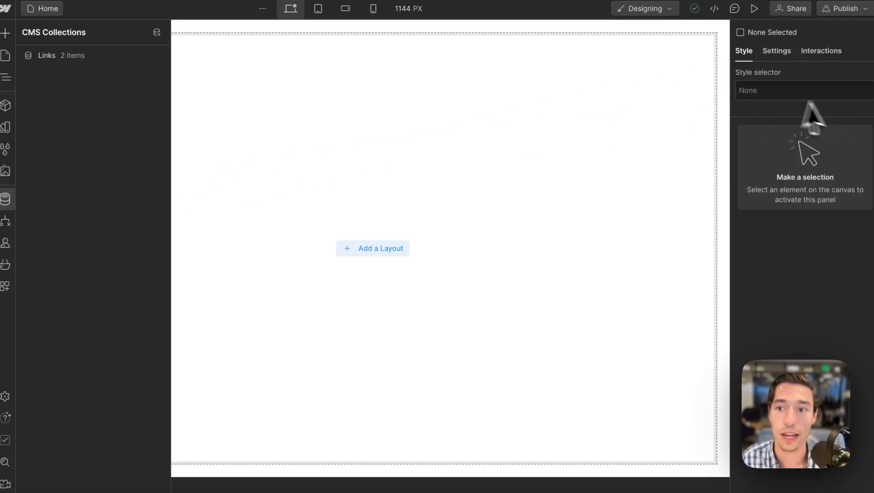
Give the page's Body element the class body.
click(382, 124)
click(165, 130)
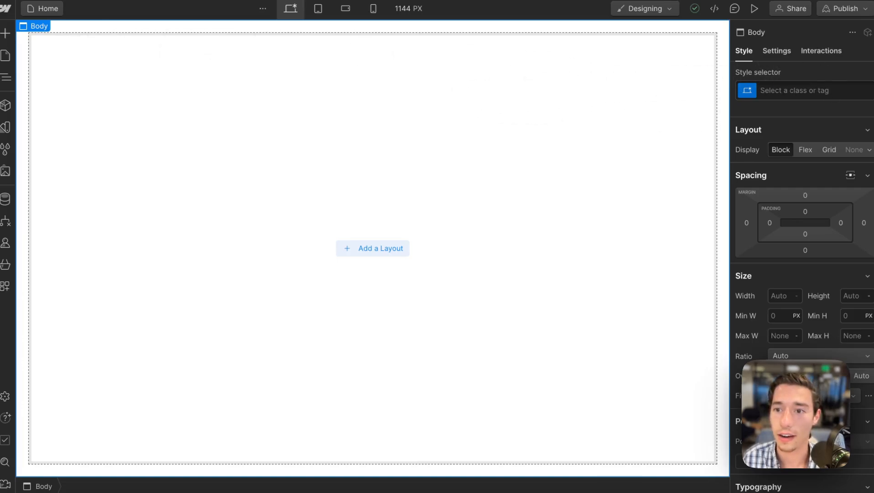
click(787, 91)
key(Return)
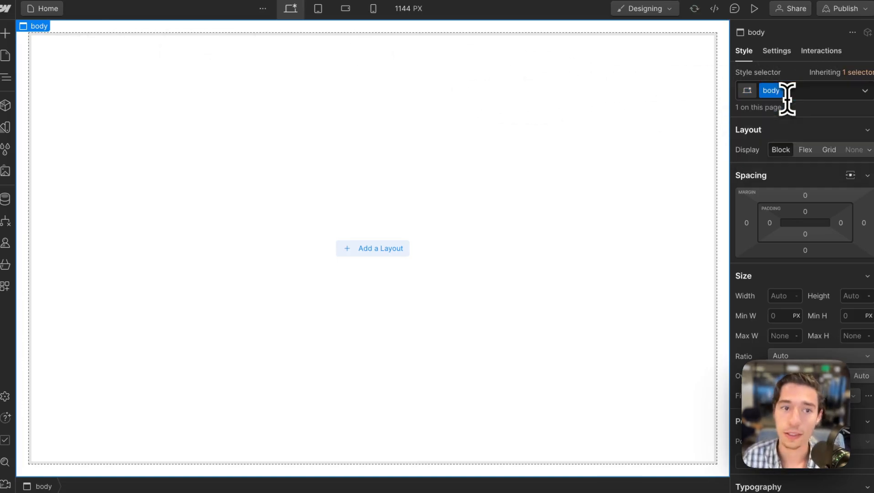
Add a Section to the body and give it the class section.
click(5, 34)
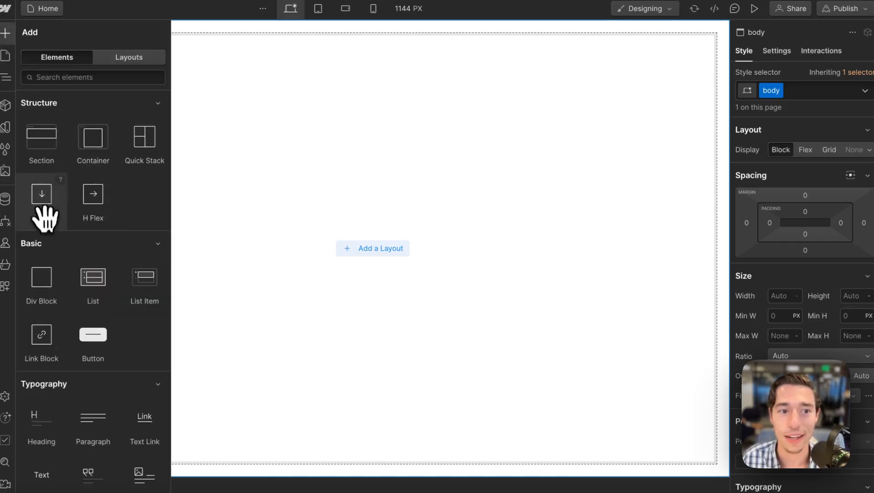
click(40, 133)
click(767, 90)
text(section)
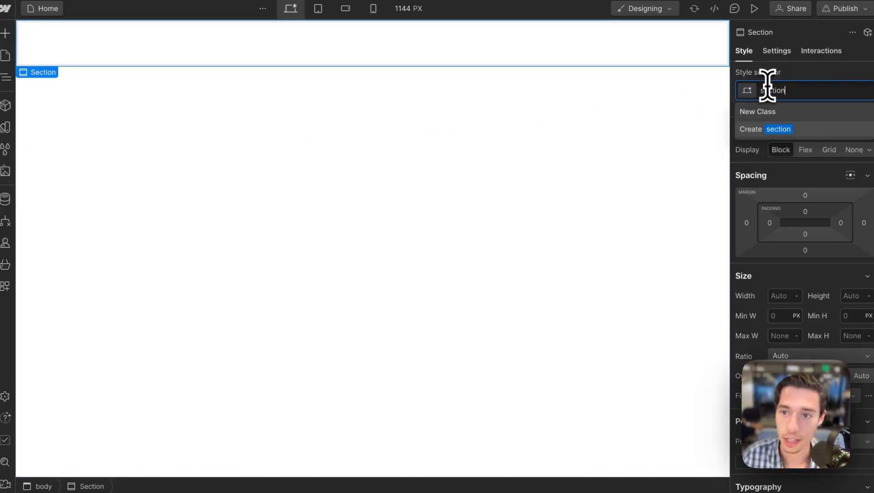
key(Return)
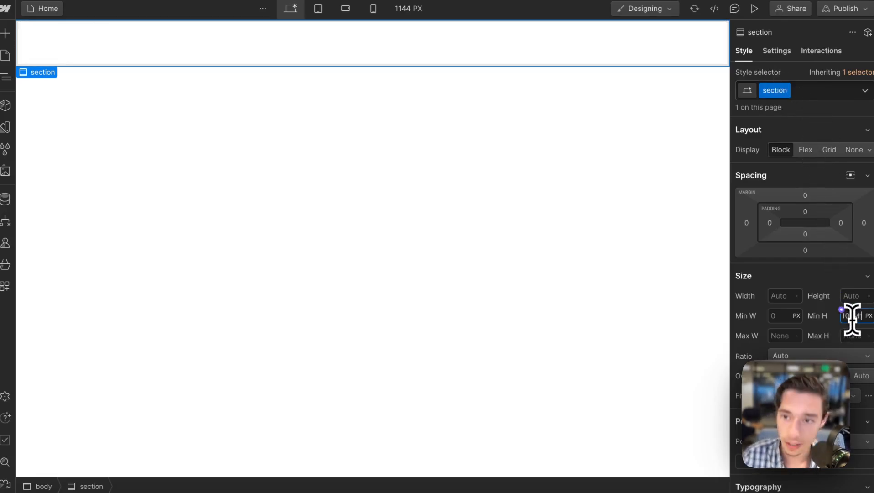
Set the section's minimum height to 100 VH and make it a flex layout centered on both axes.
key(Return)
click(805, 150)
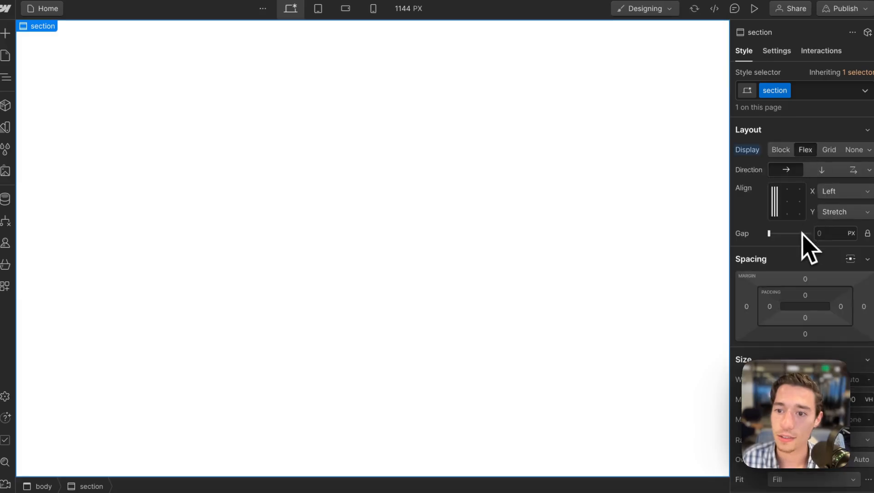
click(787, 201)
Add a Collection List inside the section, connect it to the Links collection and select its first item.
click(6, 33)
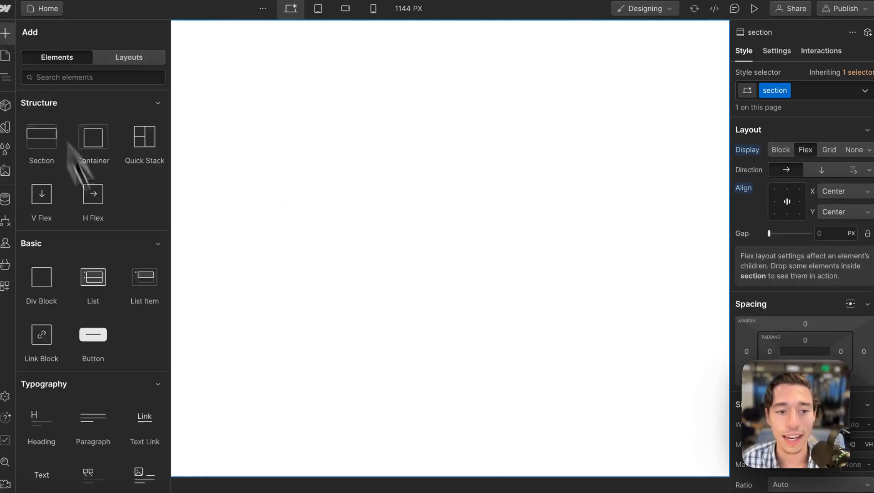
scroll(146, 312, down, 10)
scroll(78, 215, up, 3)
drag(78, 215, 182, 214)
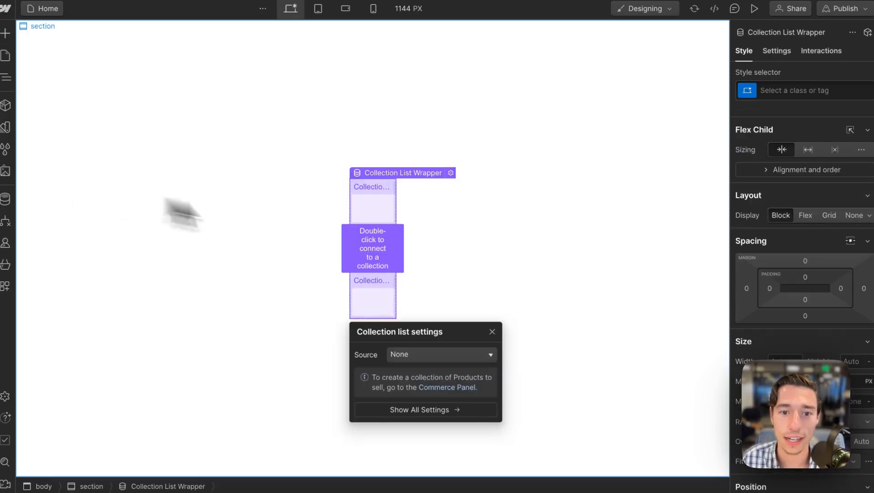
click(382, 256)
double_click(382, 253)
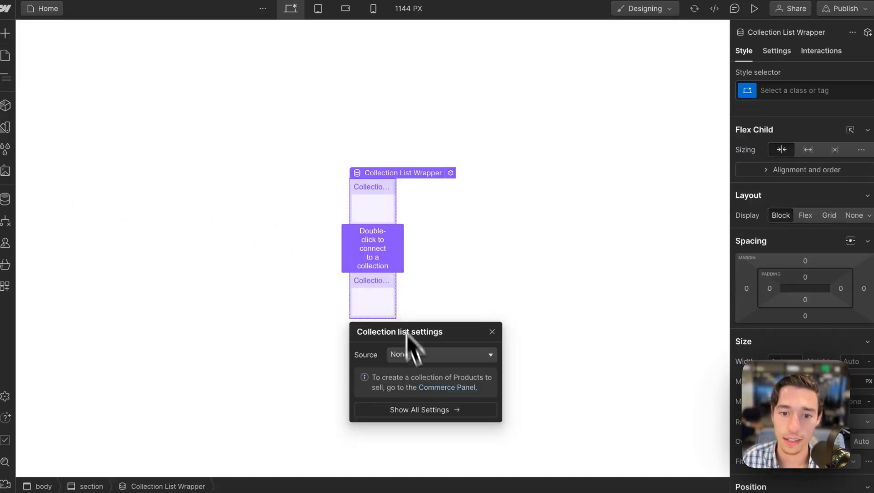
click(411, 356)
click(415, 400)
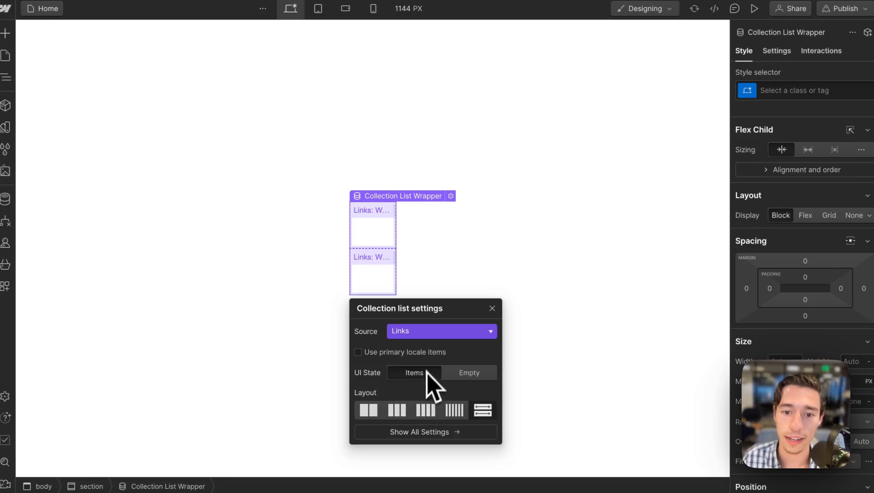
click(407, 253)
click(371, 229)
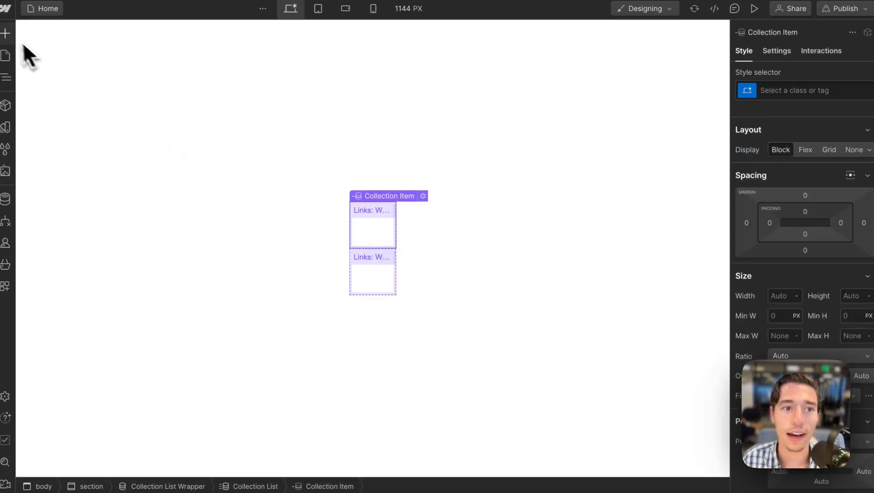
Add an HTML Embed inside the first collection item and paste in the copied iframe code for mini-sdk-saas.webflow.io.
click(5, 33)
scroll(64, 332, down, 6)
scroll(60, 323, down, 12)
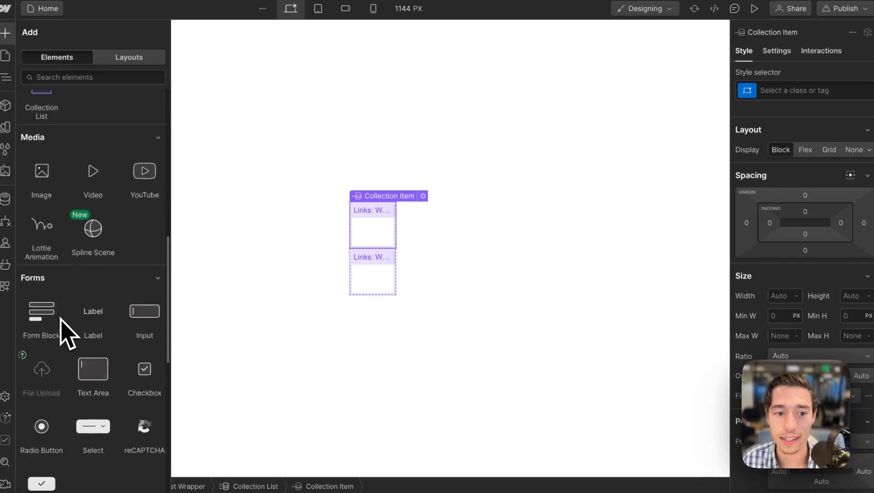
click(53, 310)
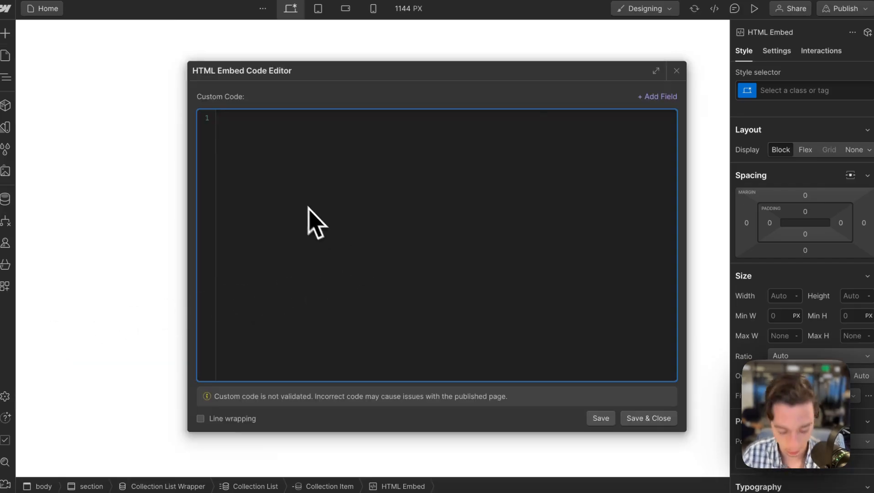
key(ctrl+v)
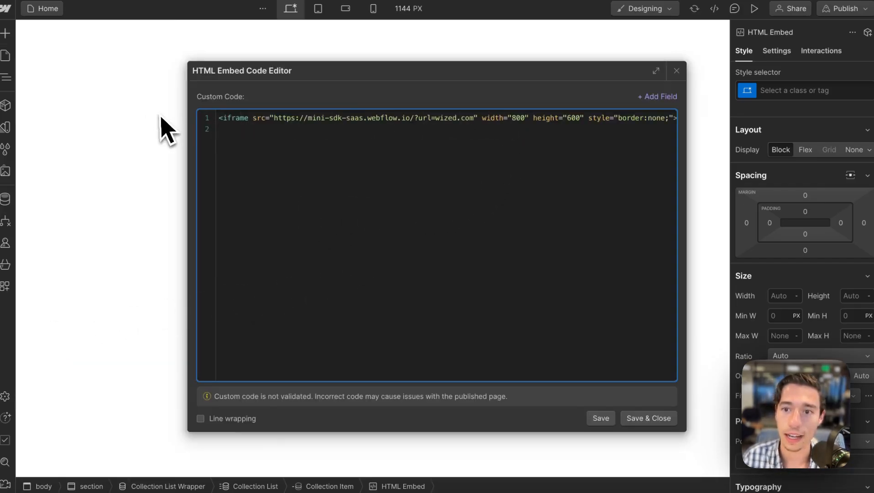
key(BackSpace)
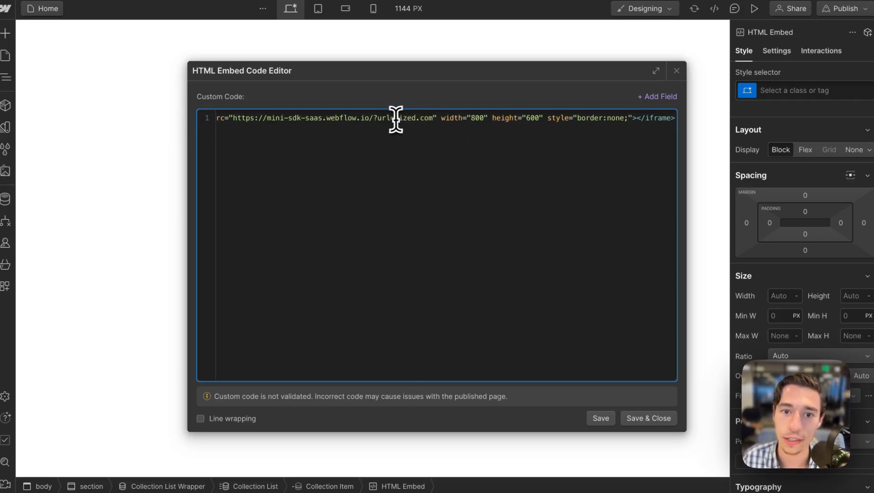
Replace wized.com in the iframe's url parameter with the collection's link field and save the embed.
key(BackSpace)
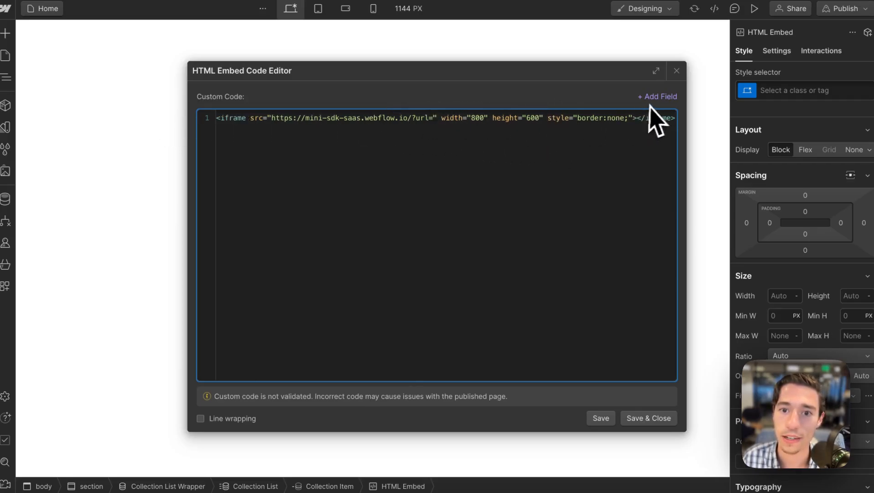
click(674, 97)
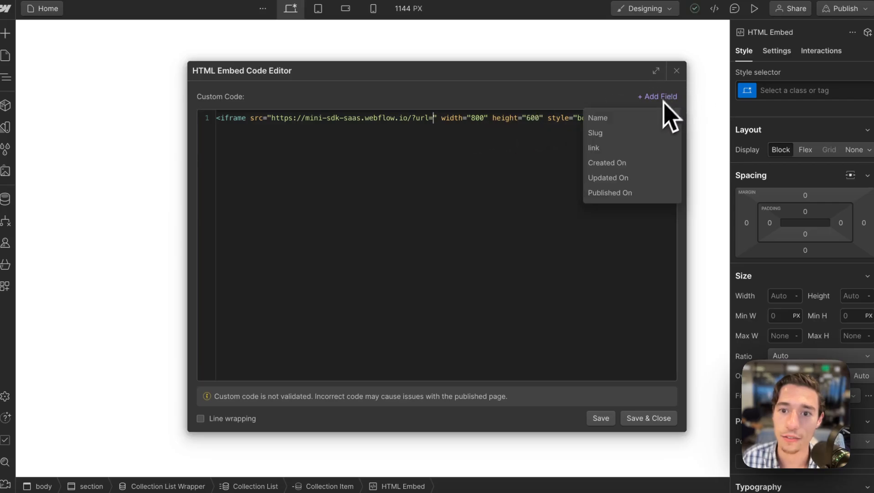
click(622, 148)
click(650, 418)
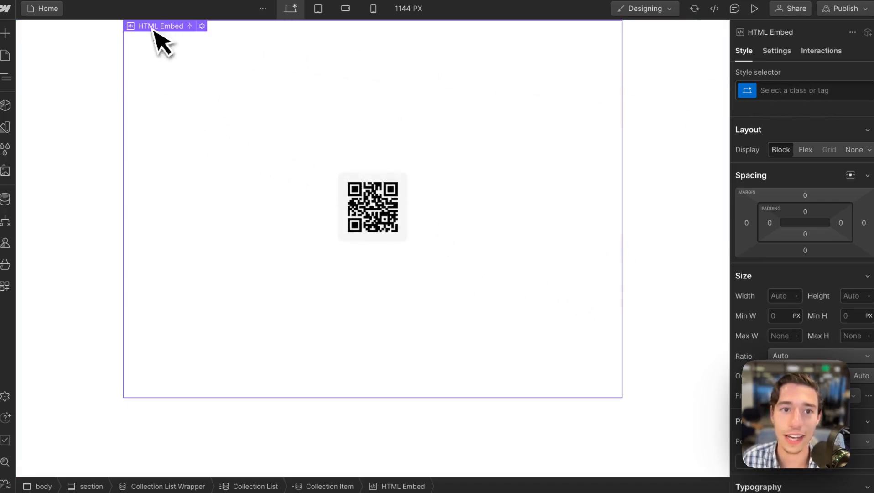
Set the iframe's width and height to 100 each in the embed code and save it.
click(202, 26)
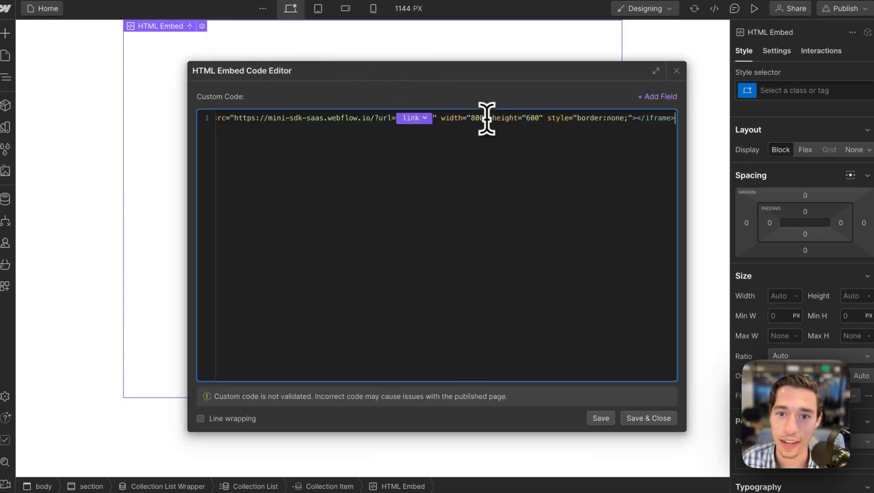
click(476, 145)
key(BackSpace)
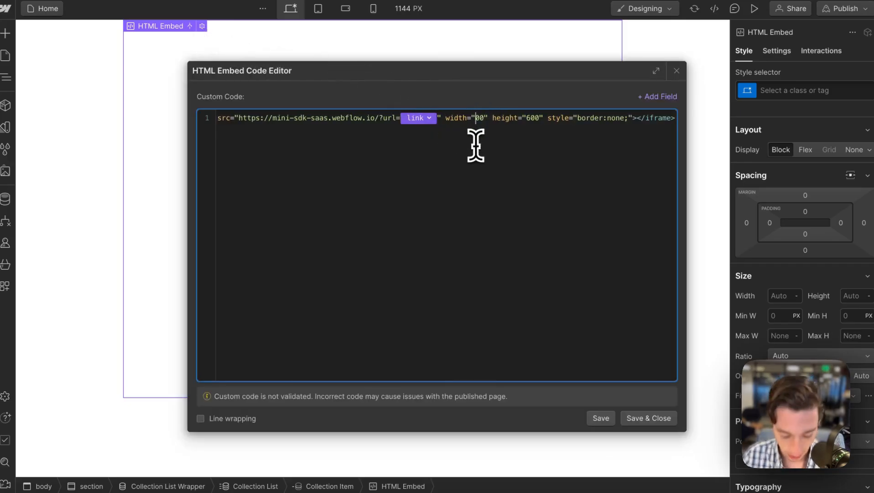
key(BackSpace)
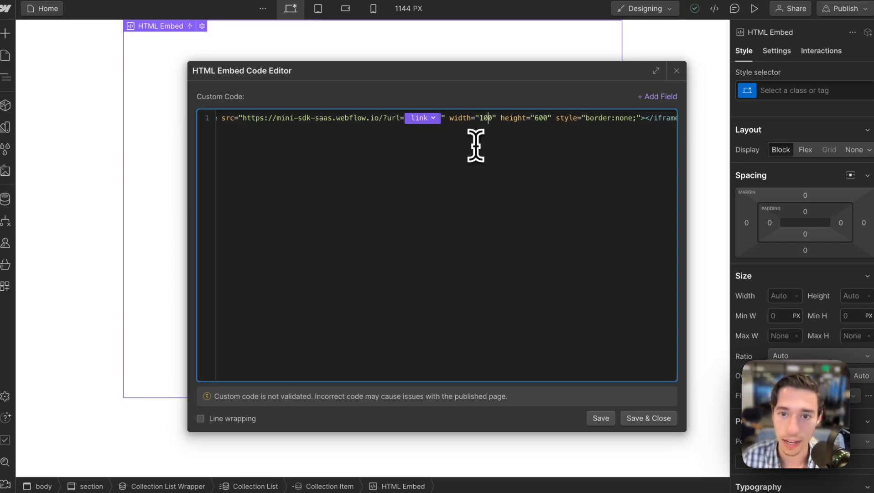
click(541, 120)
key(BackSpace)
key(BackSpace)
key(BackSpace)
text(100)
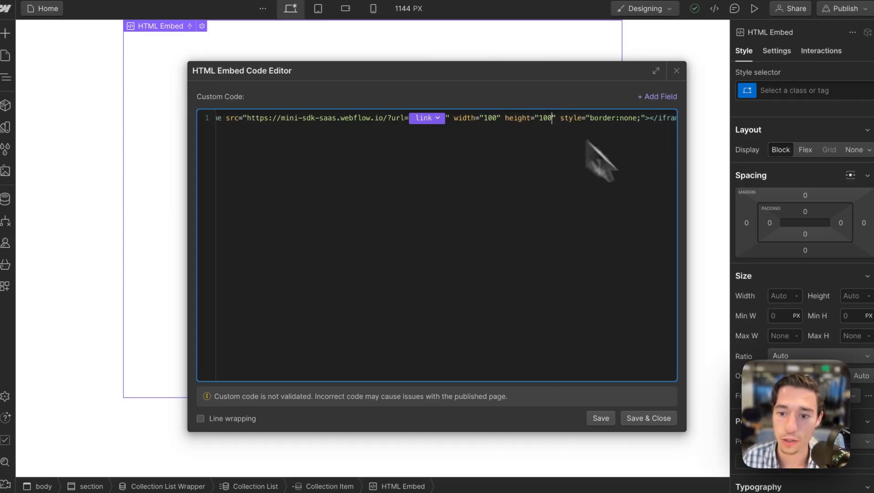
click(675, 417)
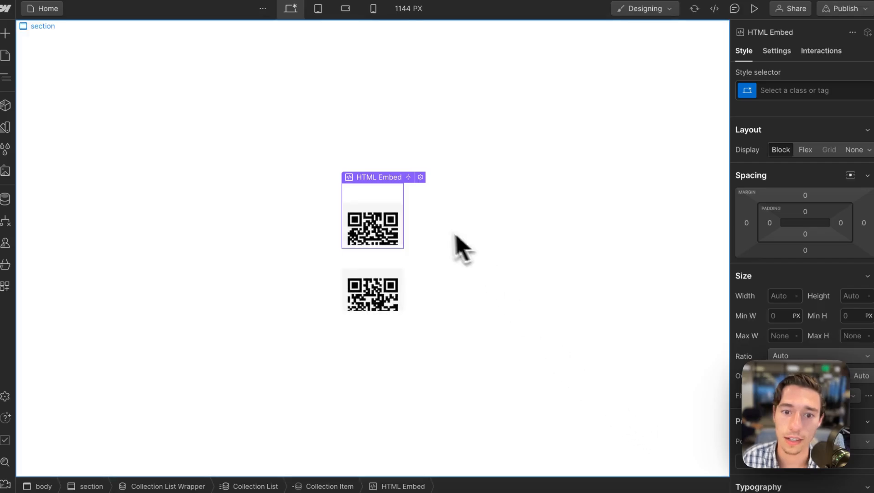
Copy the embed's full iframe code and ask ChatGPT to make it centered, including the code in the message.
click(420, 177)
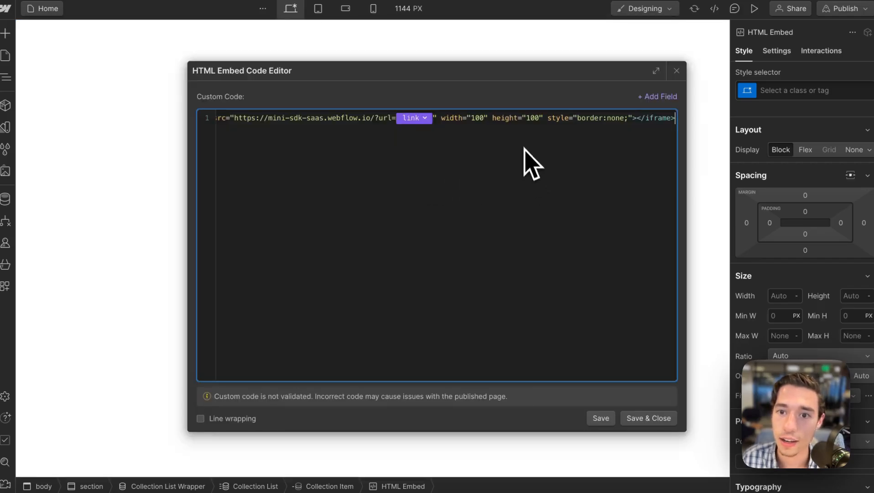
click(677, 71)
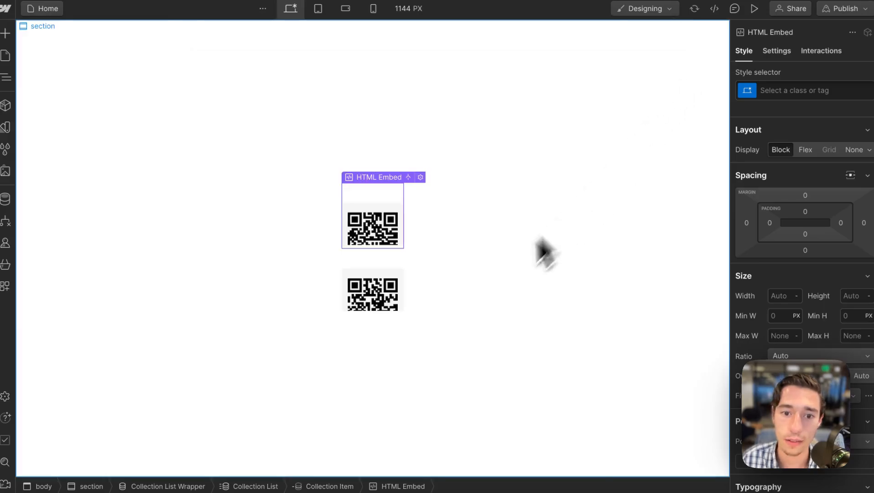
click(420, 178)
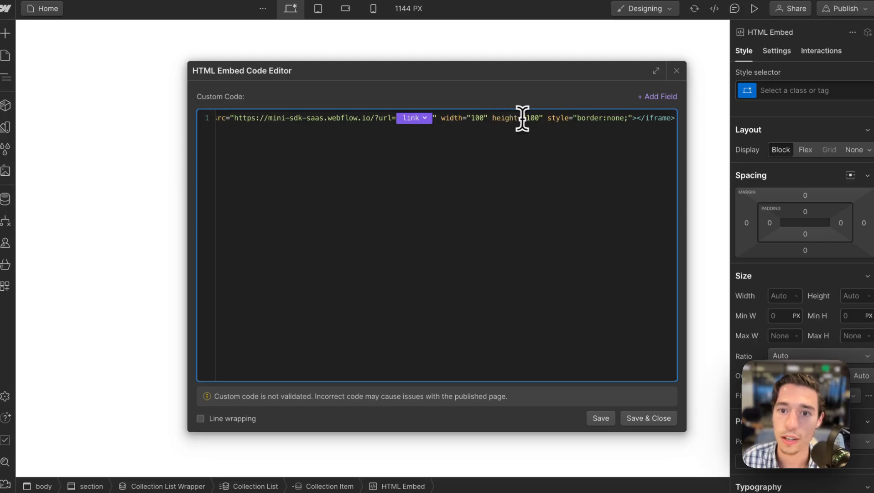
key(ctrl+a)
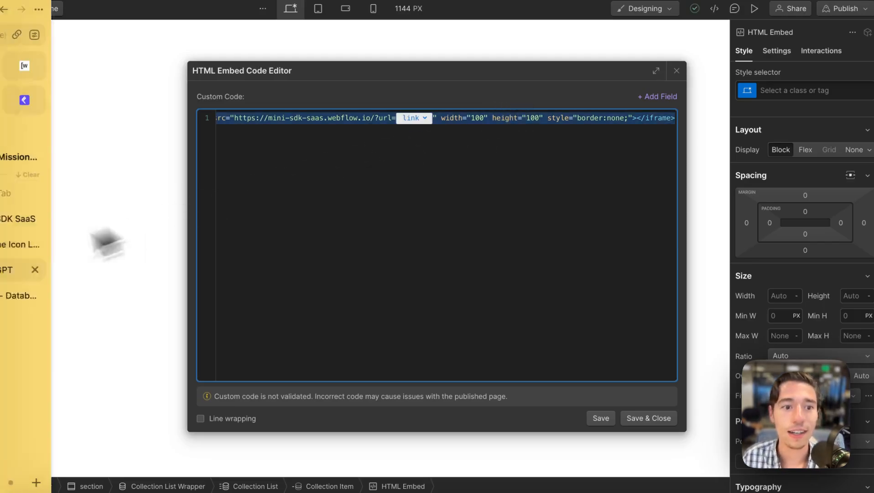
click(37, 269)
click(431, 458)
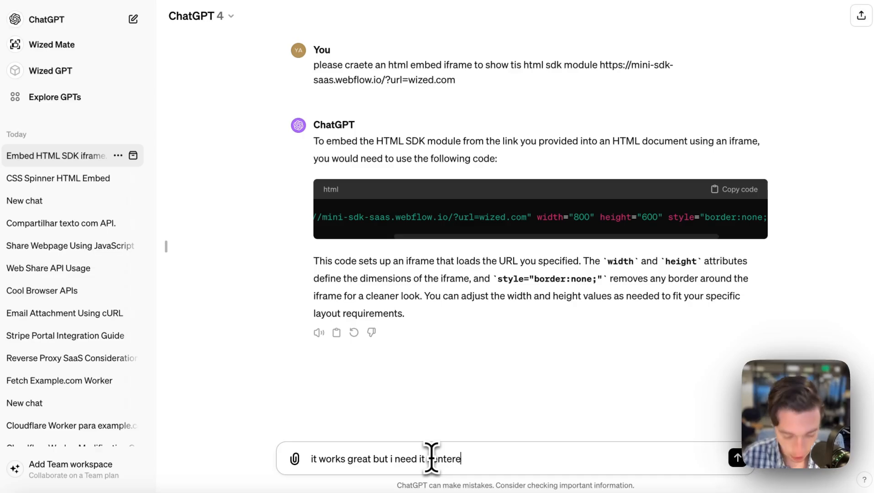
text(<iframe src="https://mini-sdk-saas.webflow.io/?url={{wf {&quot;path&quot;:&quot;link&quot;,&quot;type&quot;:&quot;PlainText&quot;\} }}" width="100" height="100" style="border:none;"></iframe>)
key(Return)
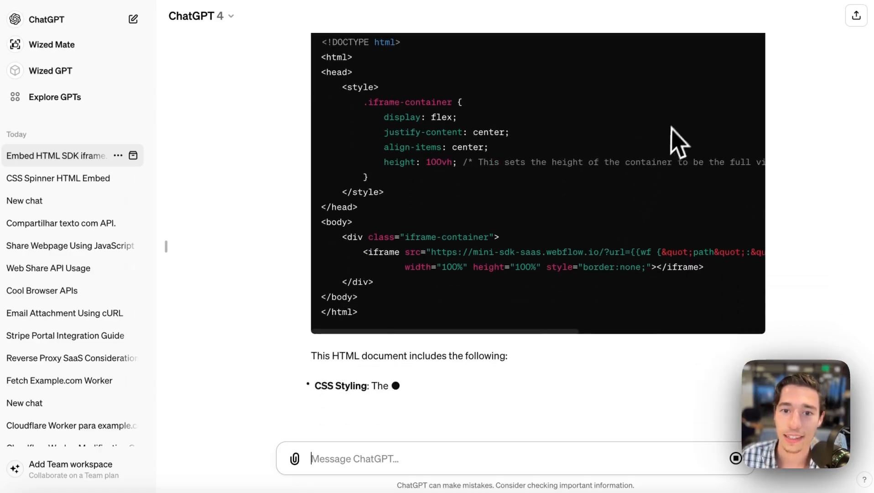
Copy ChatGPT's centered iframe-container code and return to the embed code editor in Webflow.
scroll(656, 187, up, 2)
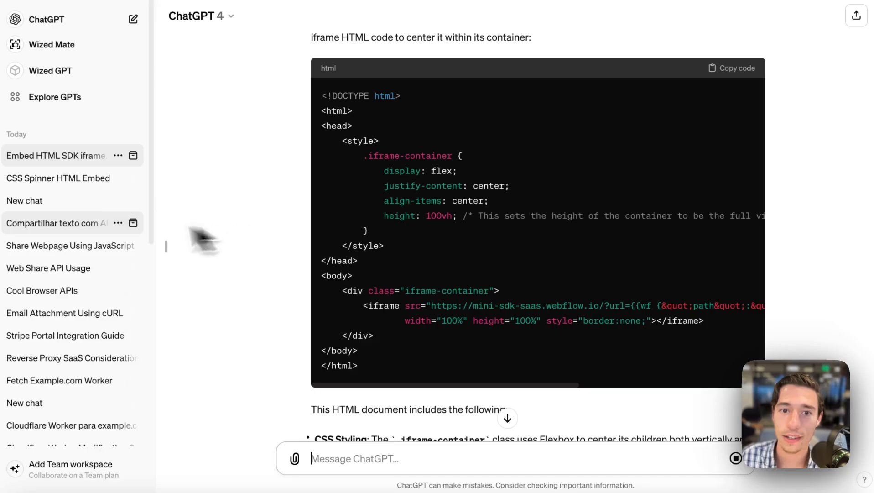
click(723, 69)
mouse_move(2, 109)
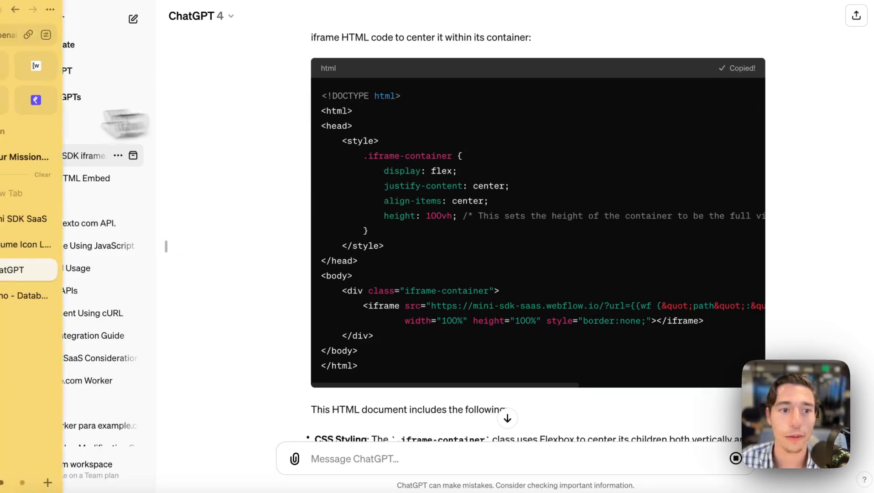
click(68, 73)
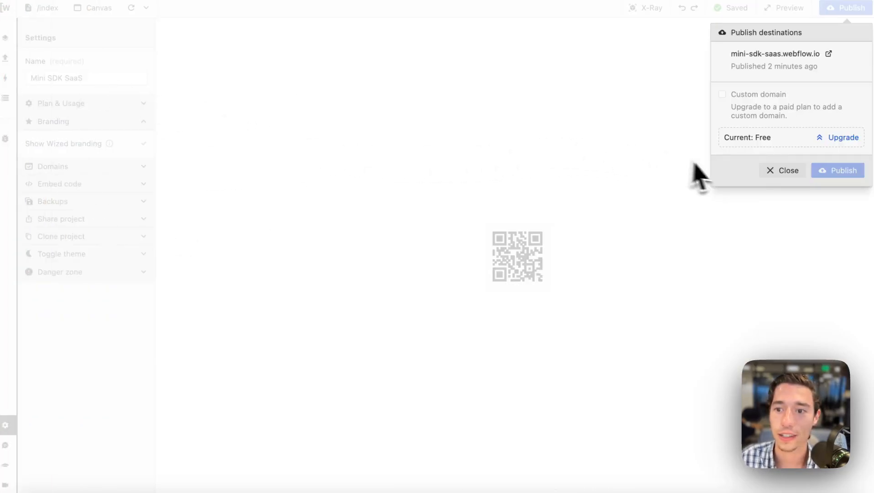
click(764, 174)
mouse_move(58, 181)
click(21, 67)
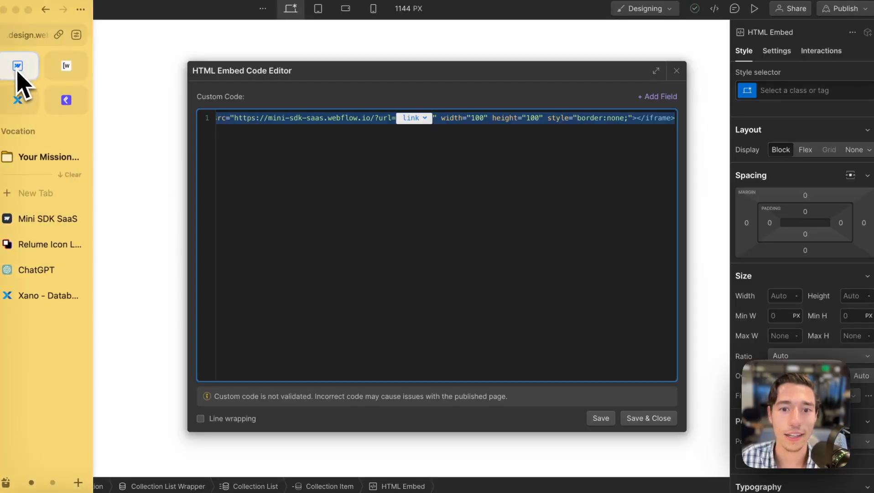
Replace the embed's entire code with the copied iframe-container code and save it.
key(ctrl+a)
key(BackSpace)
key(ctrl+v)
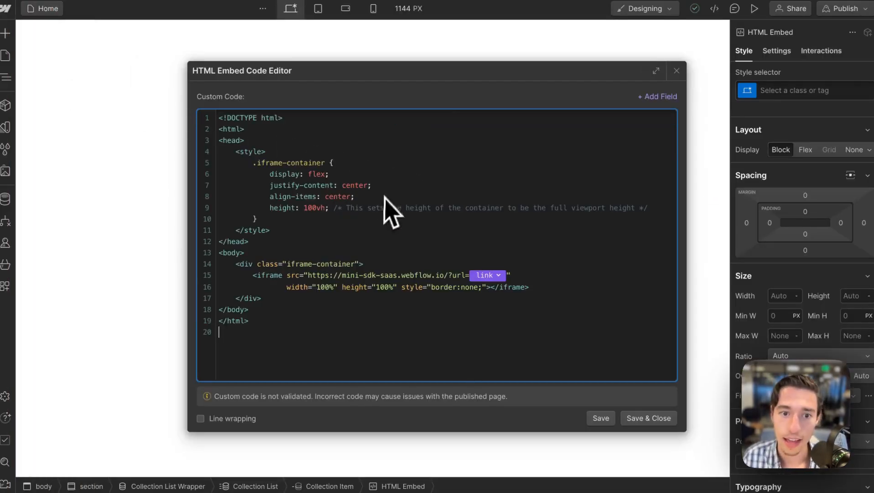
click(670, 417)
Replace the 100vh height of the iframe-container style with auto and save the embed.
click(357, 26)
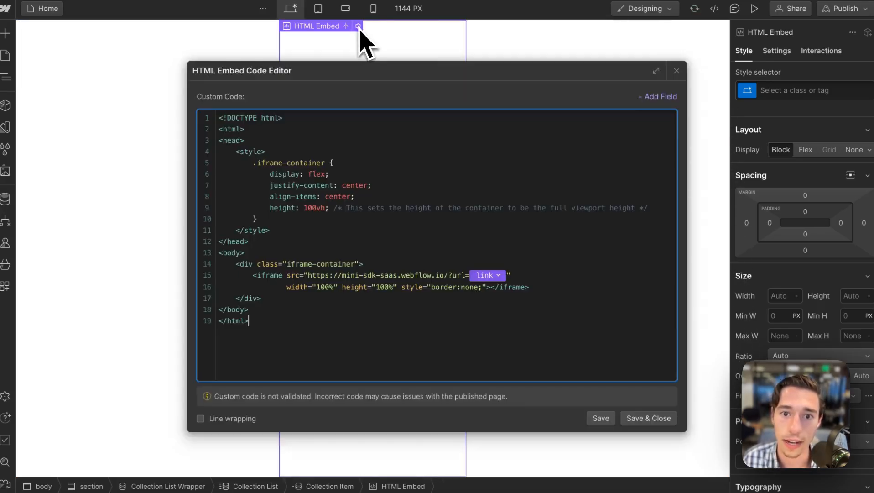
click(317, 207)
key(BackSpace)
key(BackSpace)
key(BackSpace)
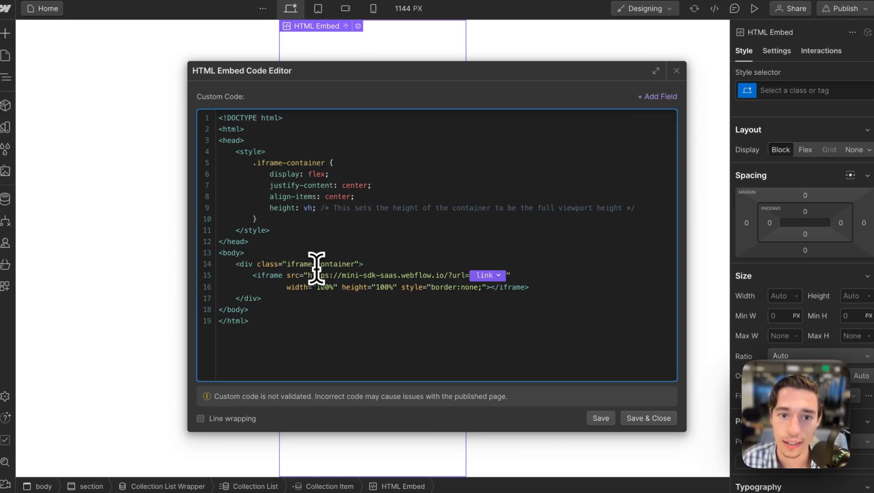
key(Delete)
key(BackSpace)
key(BackSpace)
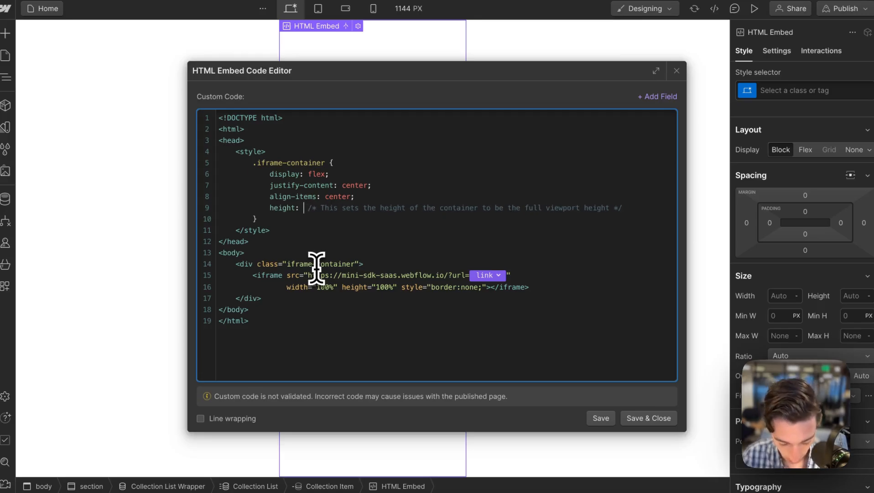
text(auto)
key(Return)
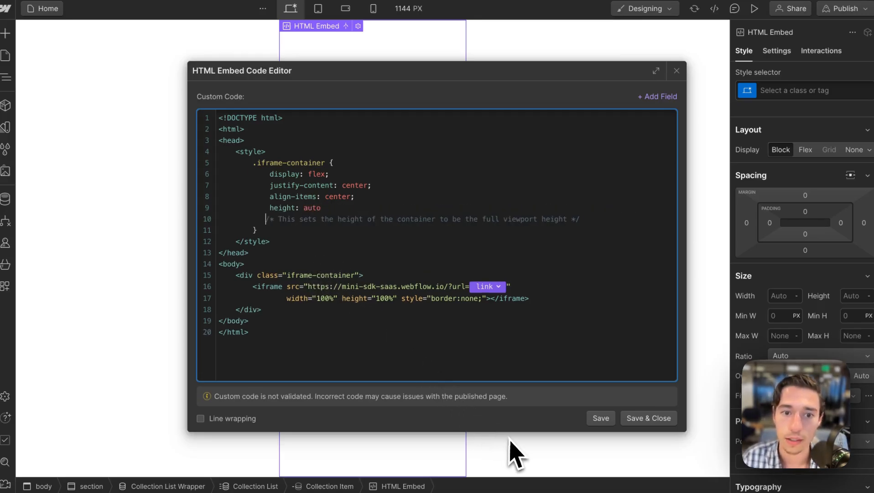
key(BackSpace)
key(BackSpace)
key(BackSpace)
key(BackSpace)
key(BackSpace)
key(BackSpace)
key(BackSpace)
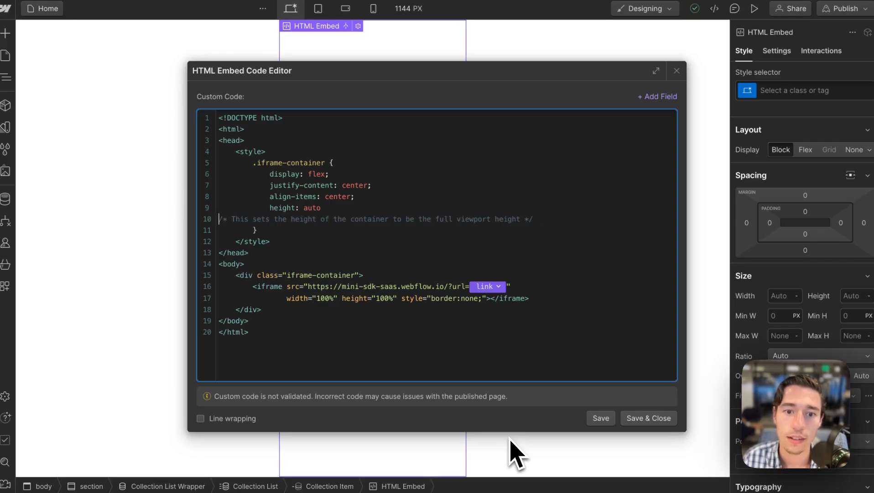
click(649, 418)
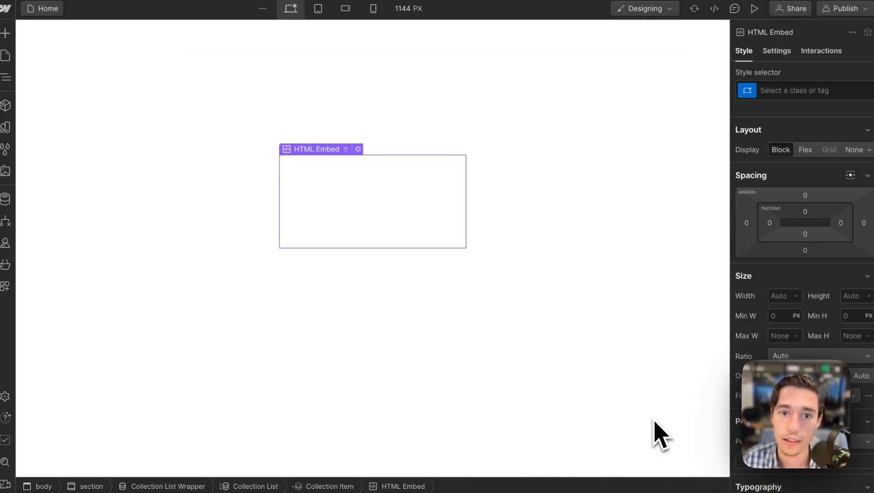
Set the iframe-container's height to 100px and save the embed.
click(359, 148)
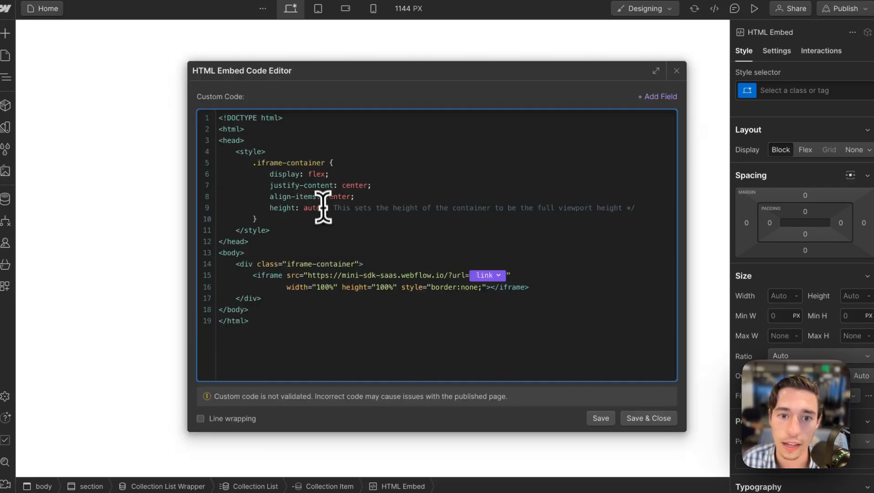
key(BackSpace)
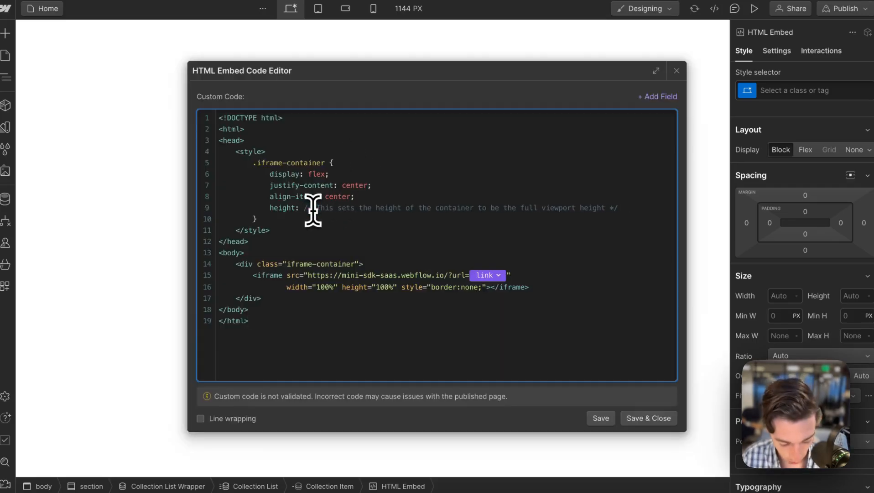
text(1)
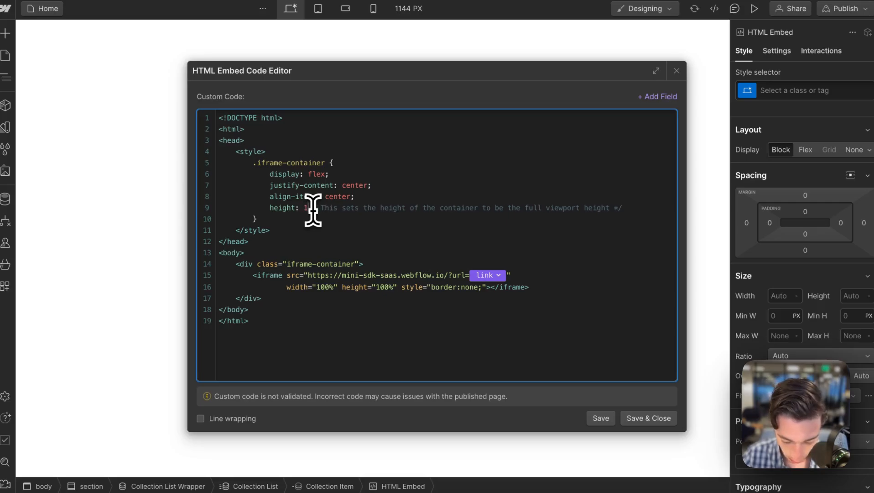
text(00px)
click(645, 421)
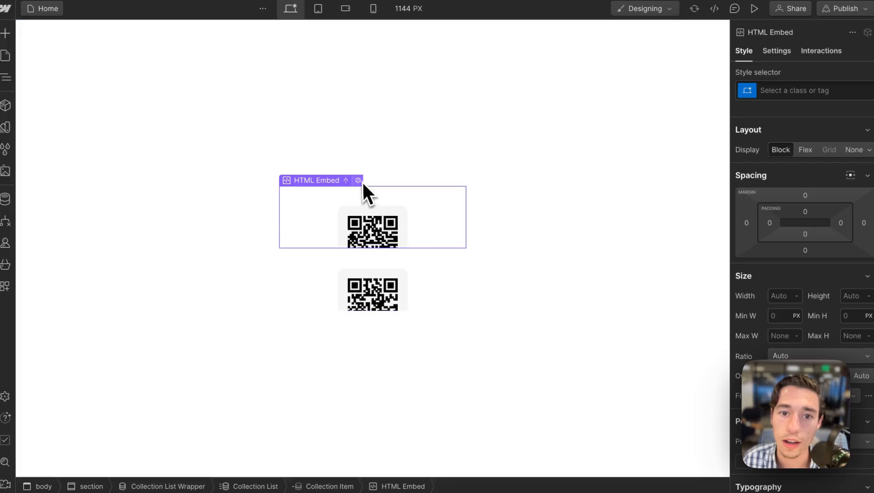
Change the iframe-container's height value to auto in the embed code and save it.
click(362, 182)
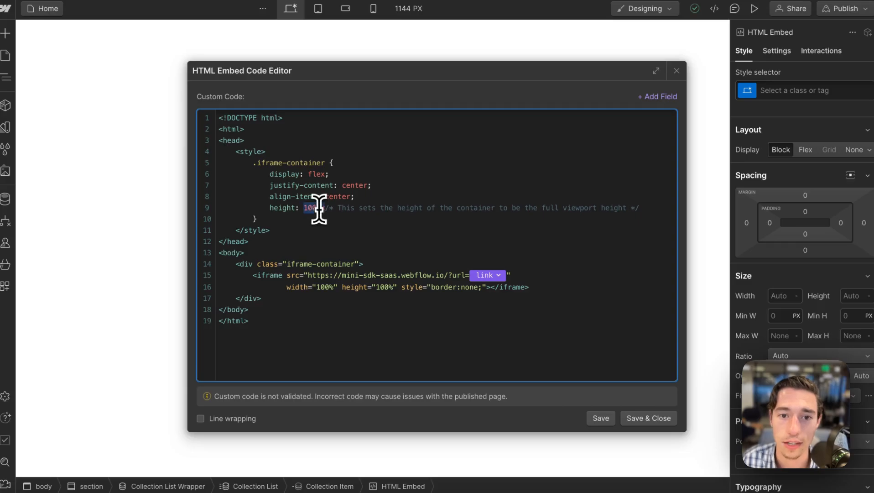
key(BackSpace)
text(auto)
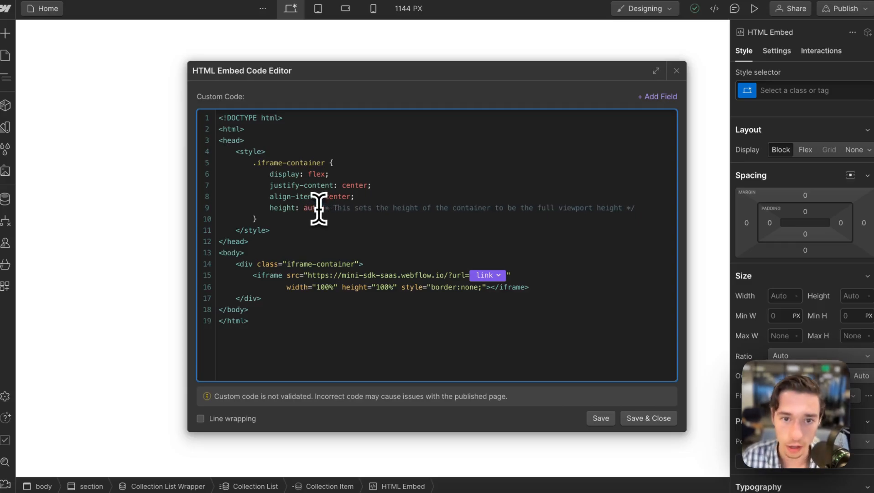
key(Return)
key(BackSpace)
key(BackSpace)
key(BackSpace)
key(BackSpace)
key(BackSpace)
key(BackSpace)
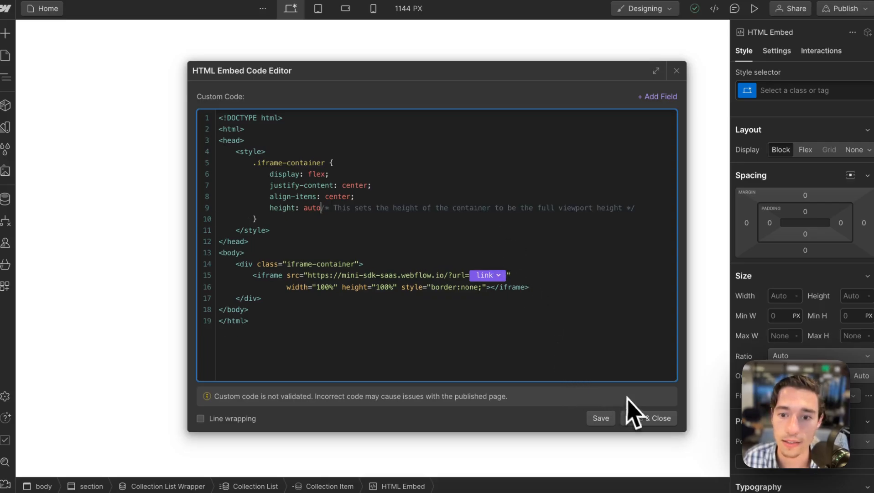
click(652, 419)
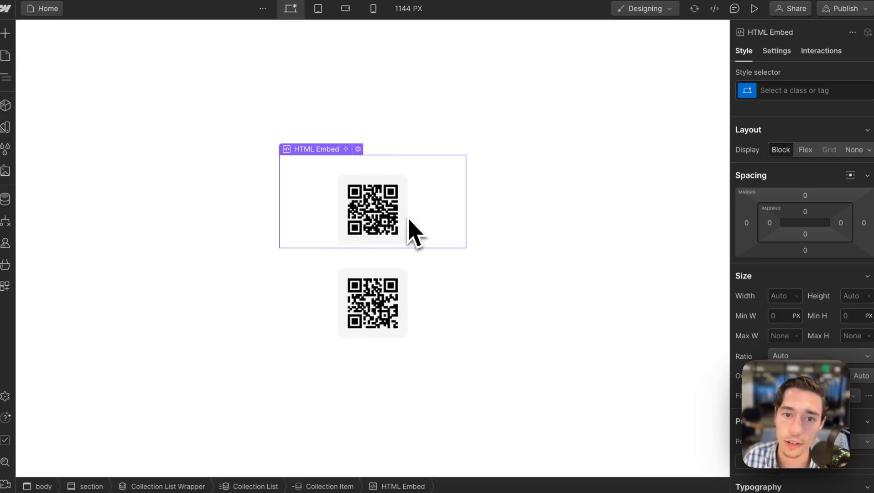
Set the HTML Embed's display to Flex with its content centered on both axes.
click(805, 150)
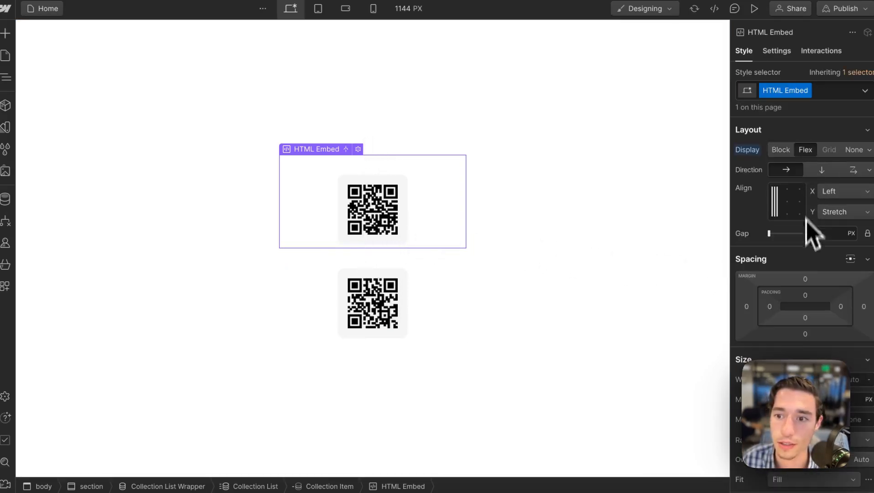
click(790, 205)
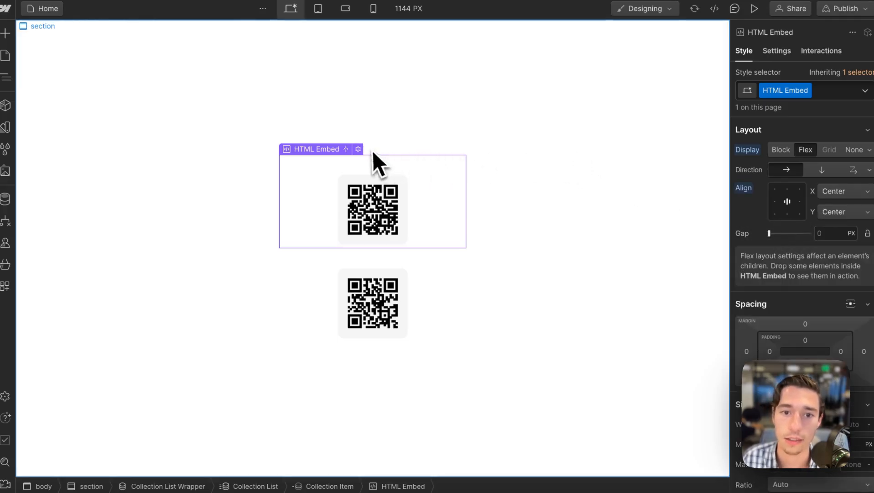
Copy the embed's entire code and send it to ChatGPT with the note "its still not really centred".
click(358, 149)
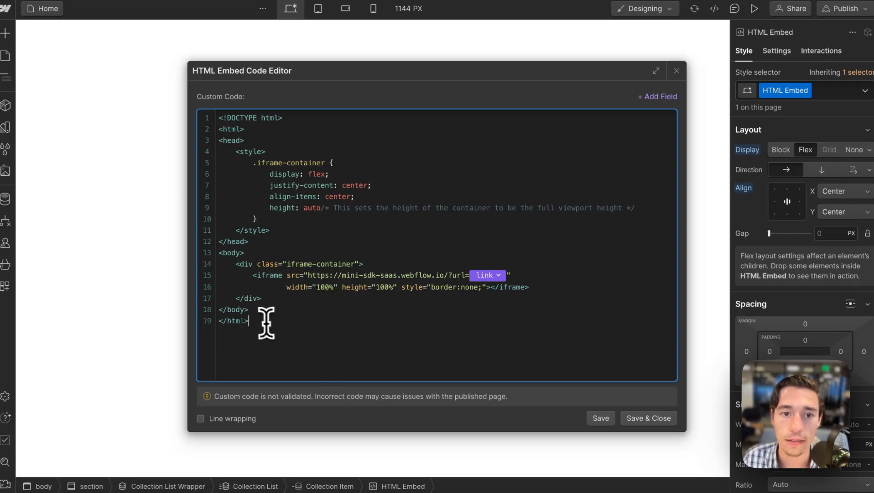
key(ctrl+a)
mouse_move(16, 267)
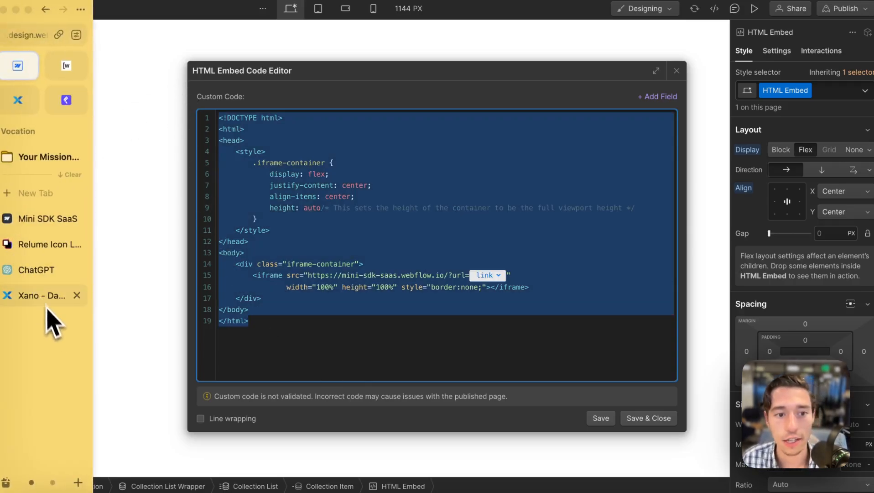
click(41, 274)
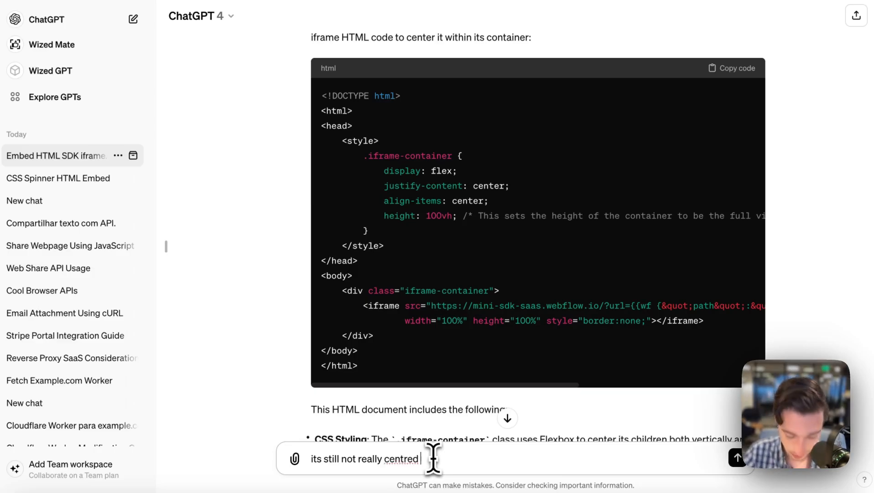
key(ctrl+v)
key(Return)
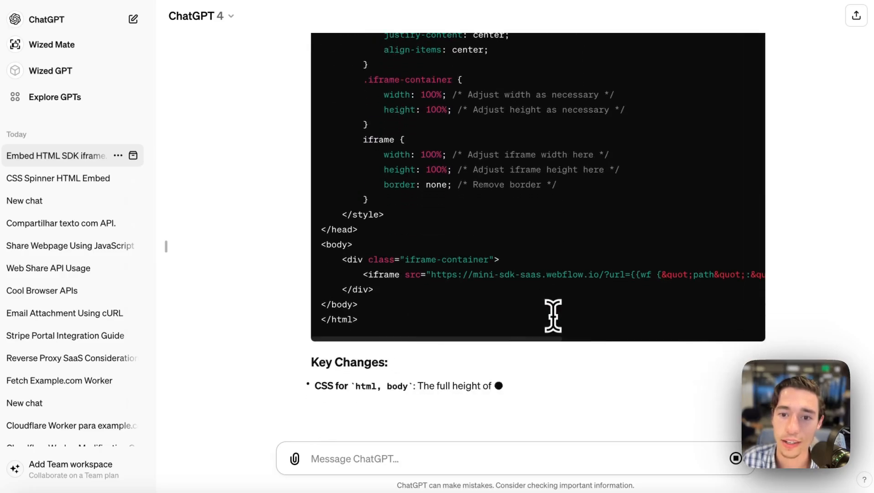
Copy ChatGPT's modified centering code, replace the Webflow embed's entire code with it and save the embed.
scroll(566, 292, up, 6)
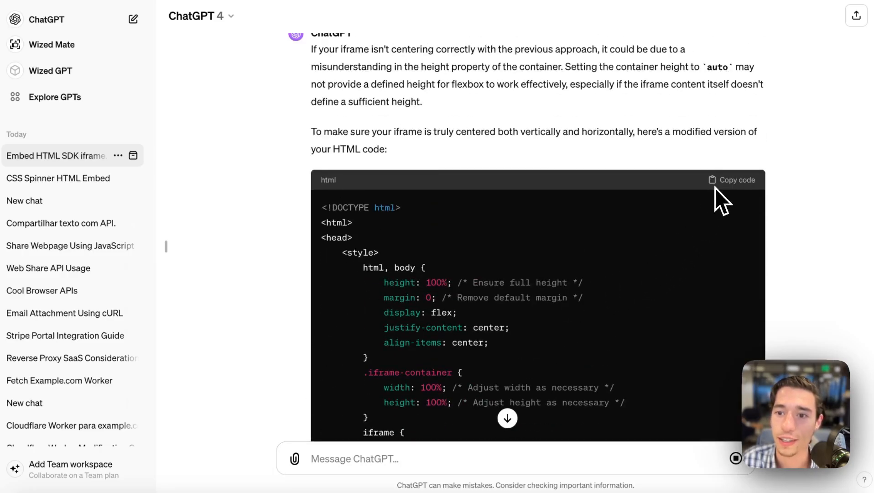
mouse_move(87, 222)
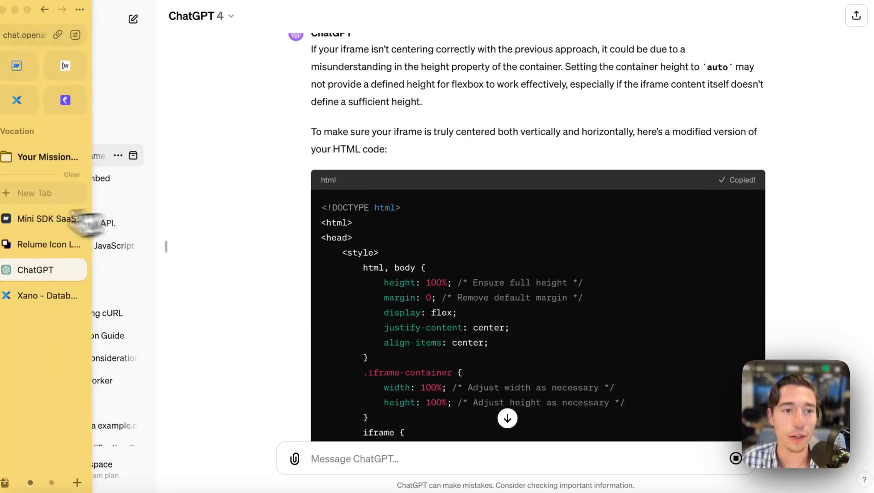
click(25, 75)
key(BackSpace)
key(ctrl+v)
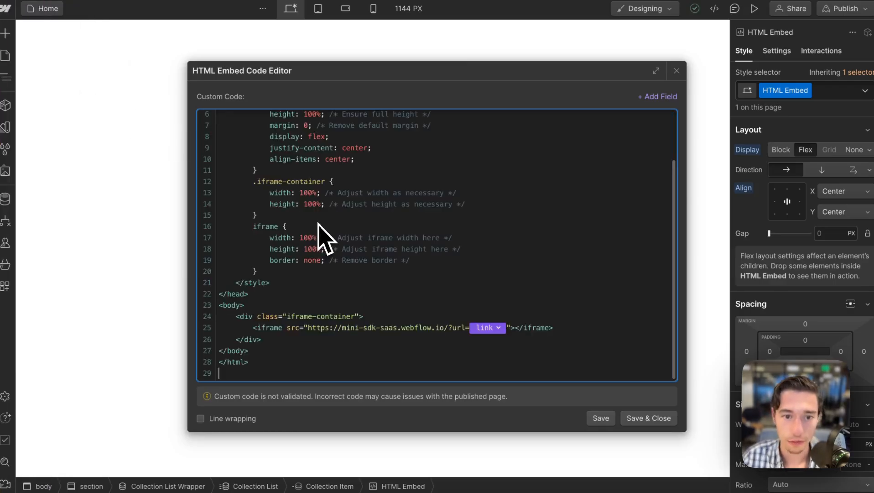
click(636, 417)
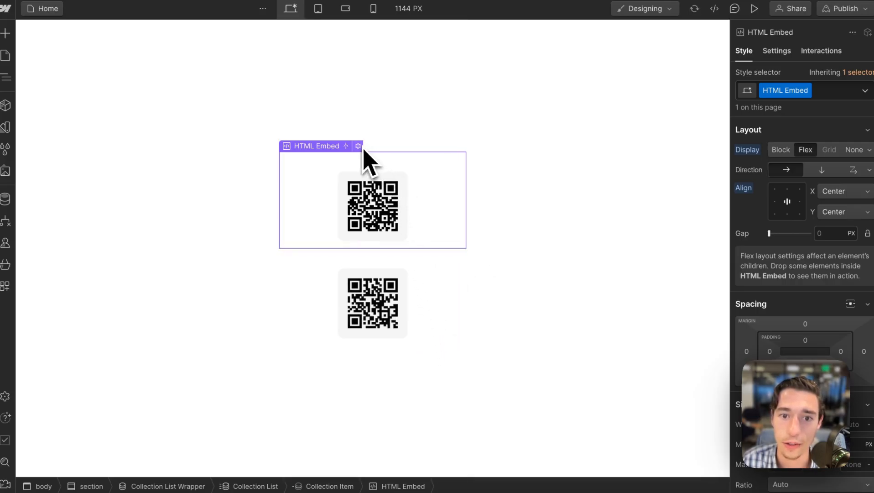
Switch to ChatGPT and send the follow-up "its better - but still not really centered".
mouse_move(70, 220)
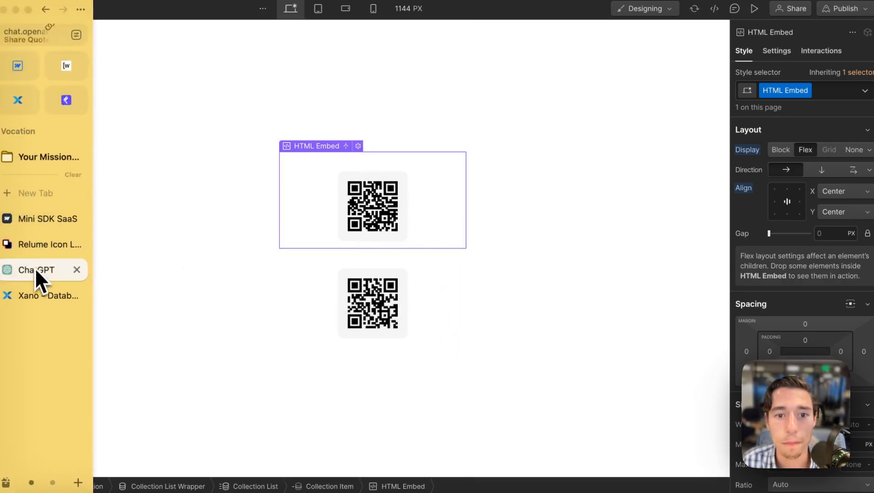
click(35, 270)
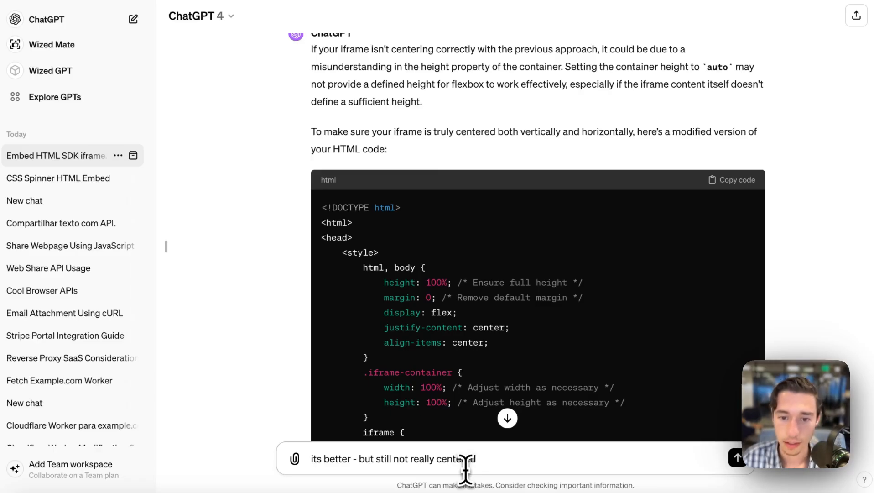
key(Return)
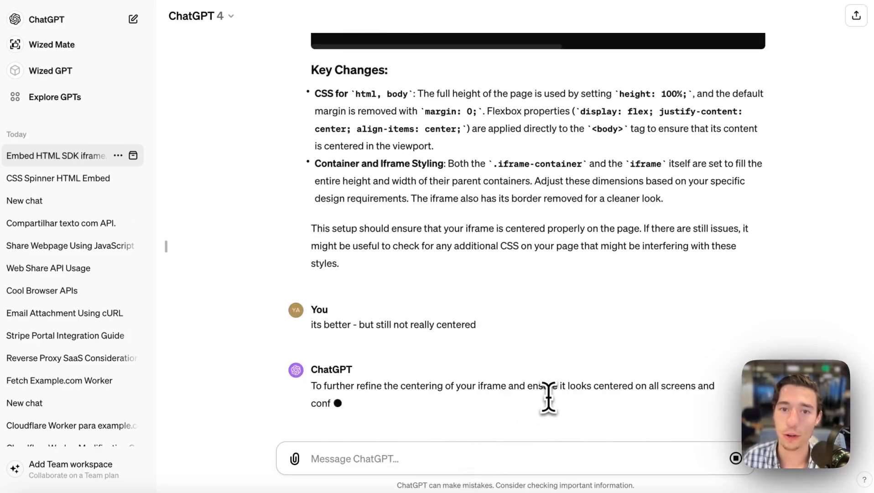
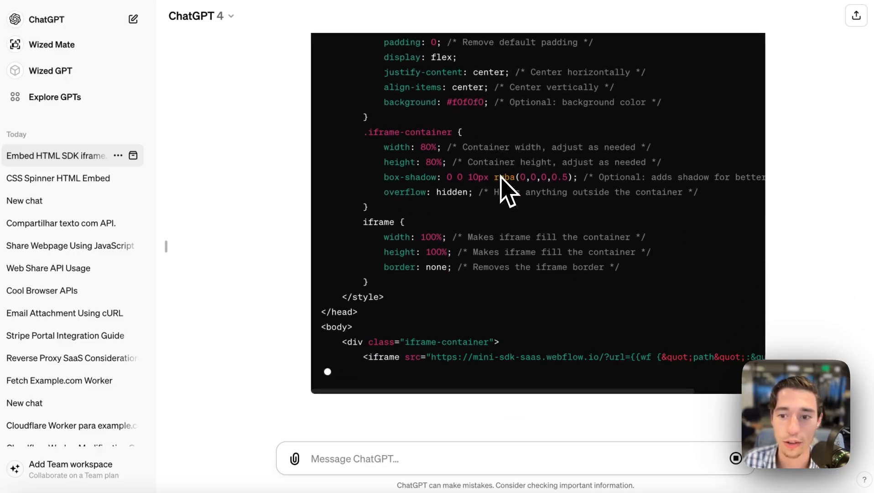
Try replacing the Webflow embed's entire code with ChatGPT's updated version using an 80% iframe-container.
scroll(694, 183, up, 6)
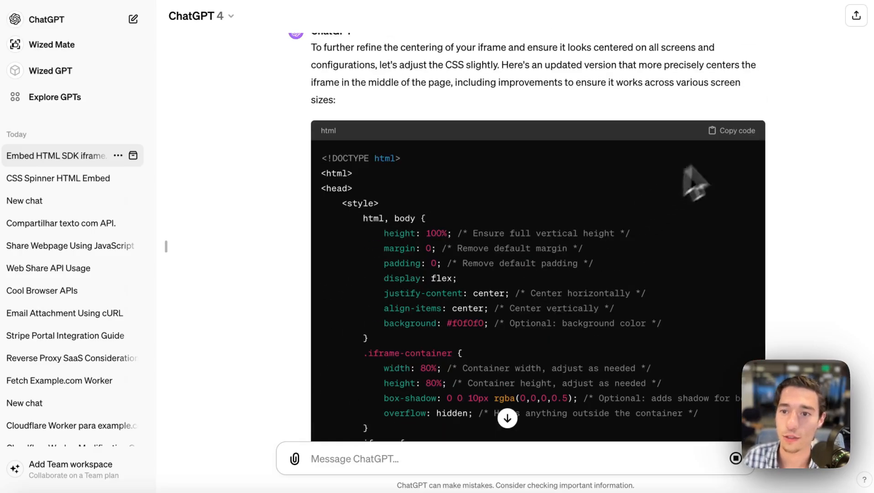
click(721, 131)
mouse_move(1, 73)
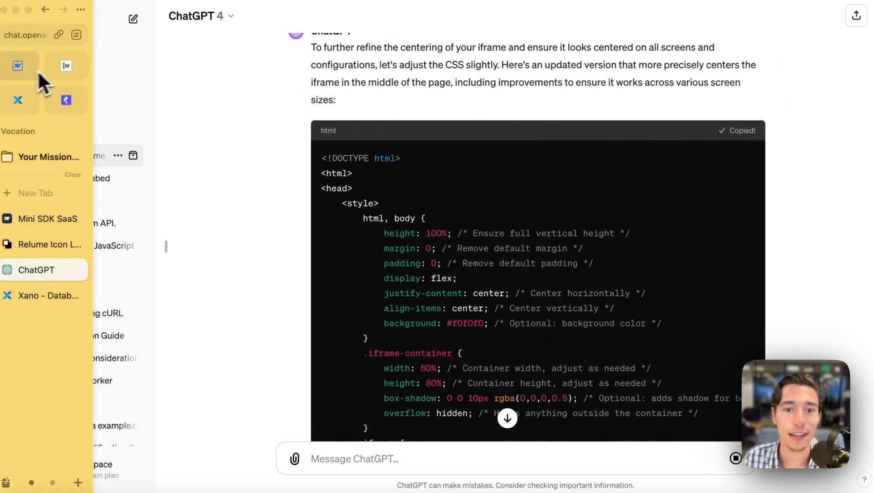
click(37, 70)
double_click(359, 166)
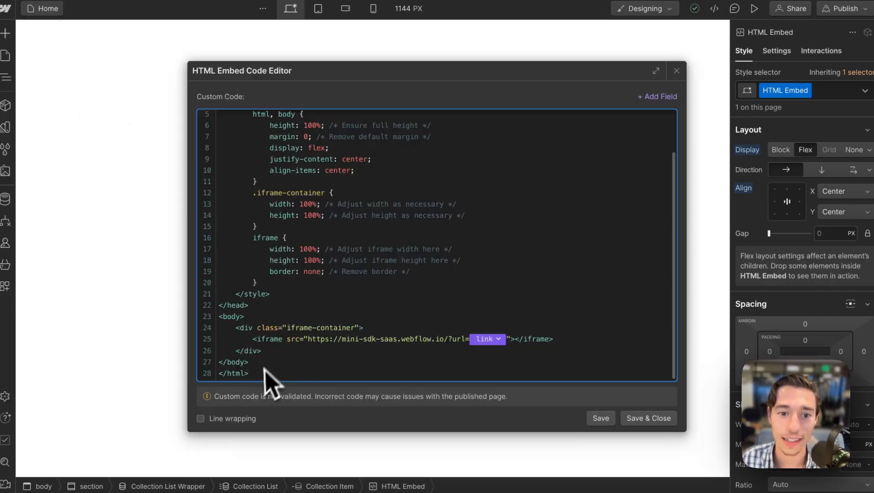
key(ctrl+a)
key(BackSpace)
key(ctrl+v)
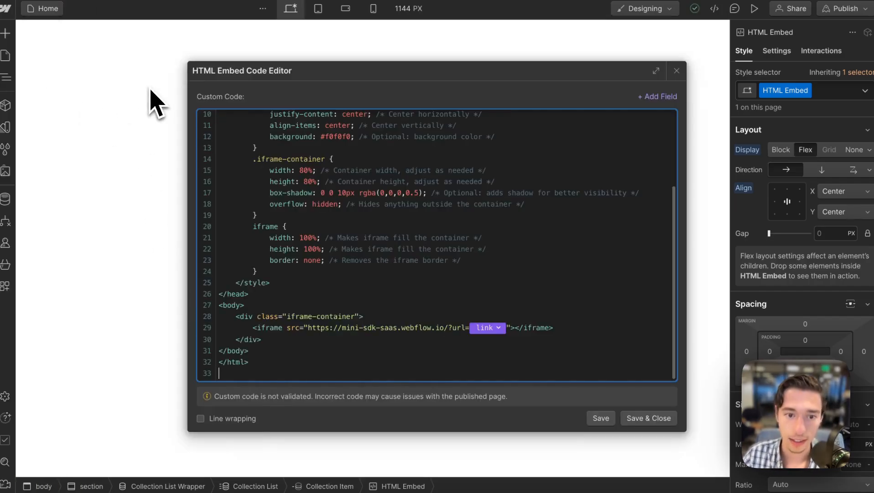
click(641, 423)
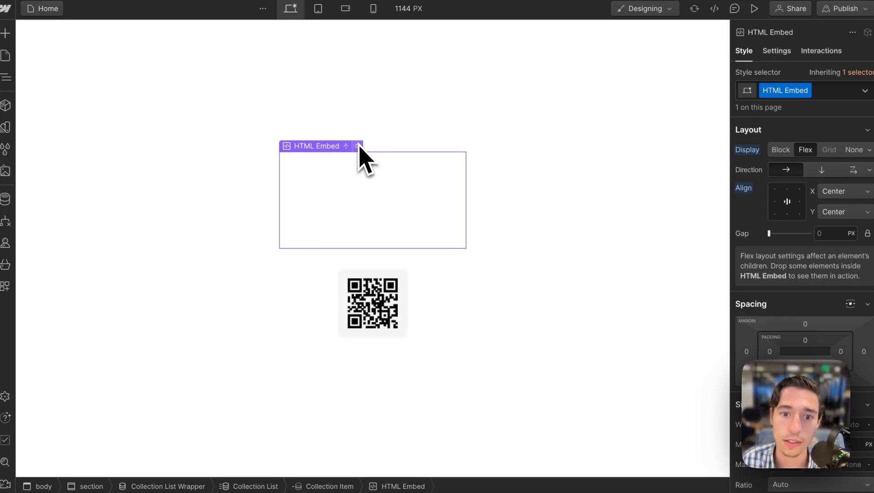
Set the width and height of both the iframe and iframe-container styles to auto and save the embed.
click(358, 147)
scroll(328, 297, up, 2)
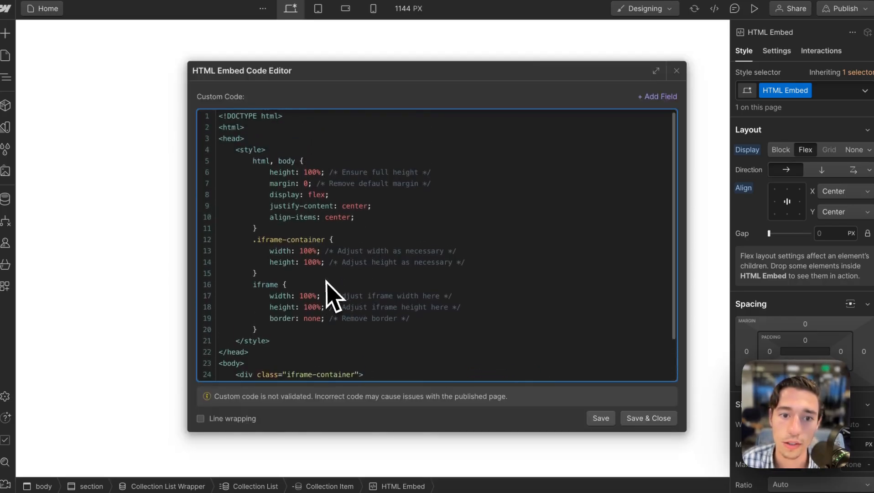
scroll(385, 342, down, 2)
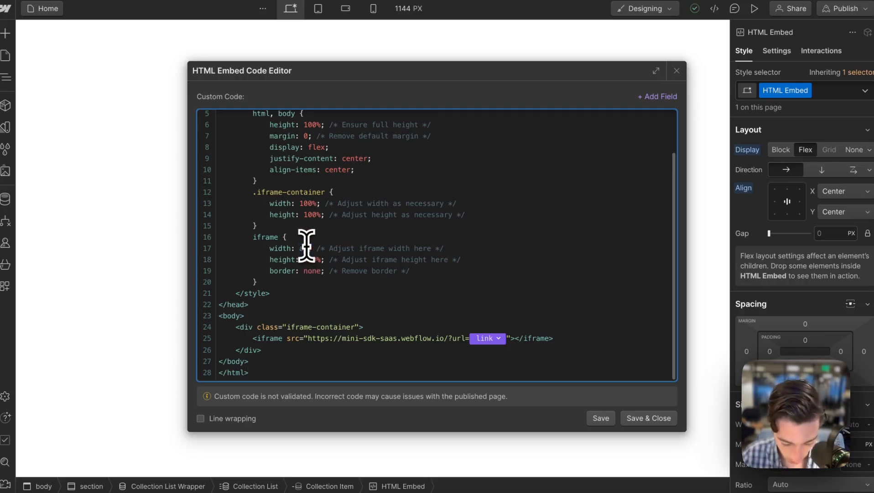
key(BackSpace)
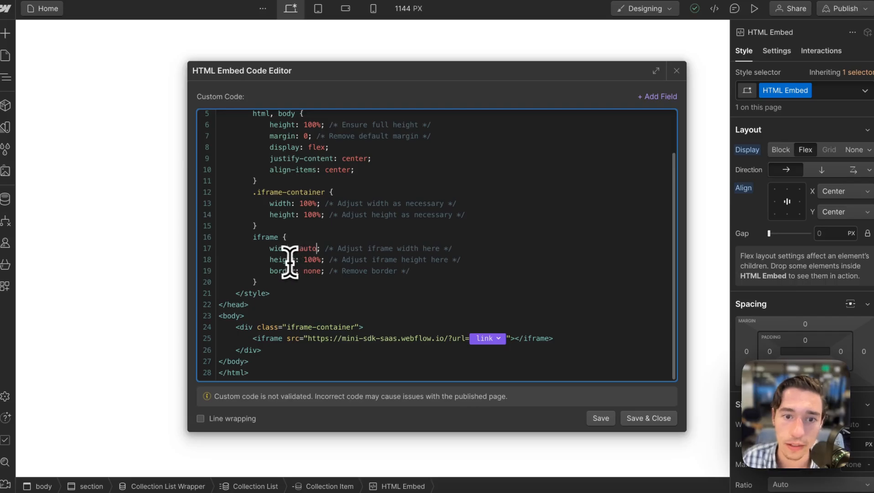
click(321, 259)
key(BackSpace)
key(BackSpace)
key(BackSpace)
key(BackSpace)
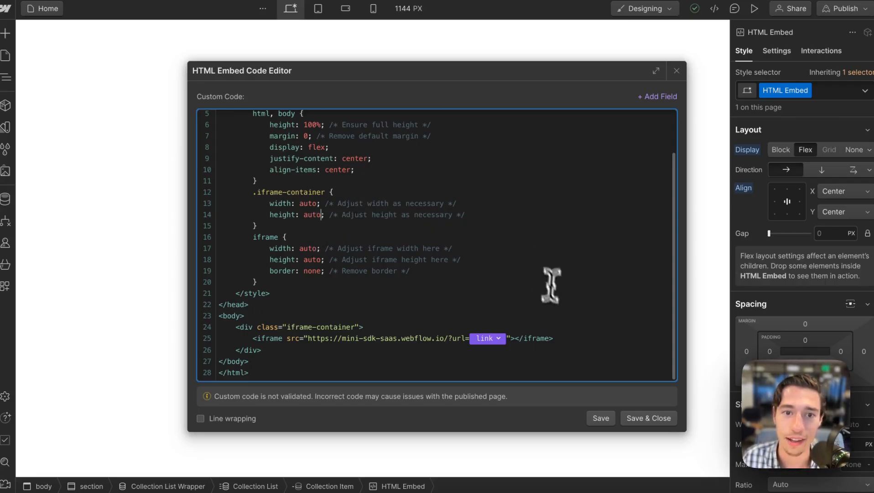
click(635, 420)
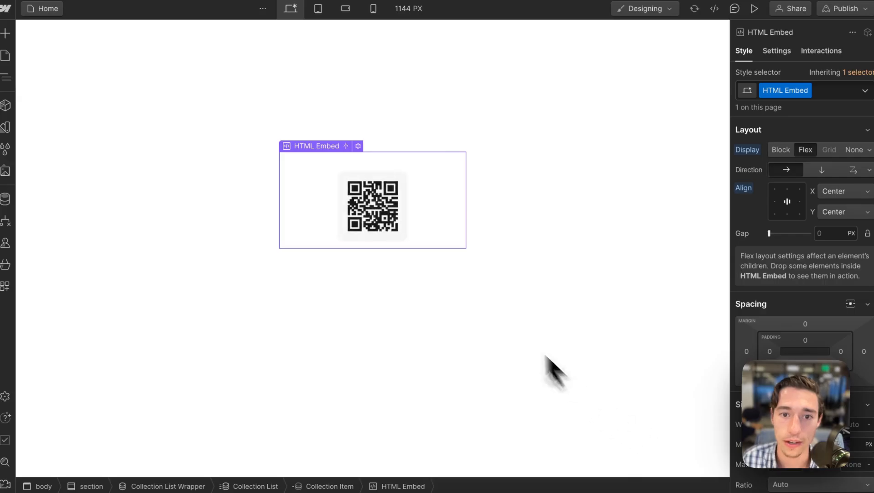
Set the html, body height to auto, save the embed, and select each QR code embed to check its centering.
click(358, 145)
scroll(360, 189, up, 2)
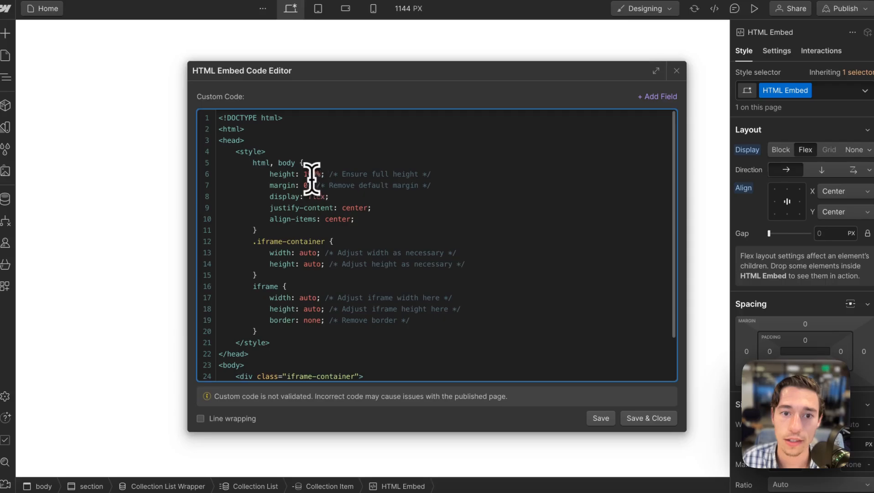
key(BackSpace)
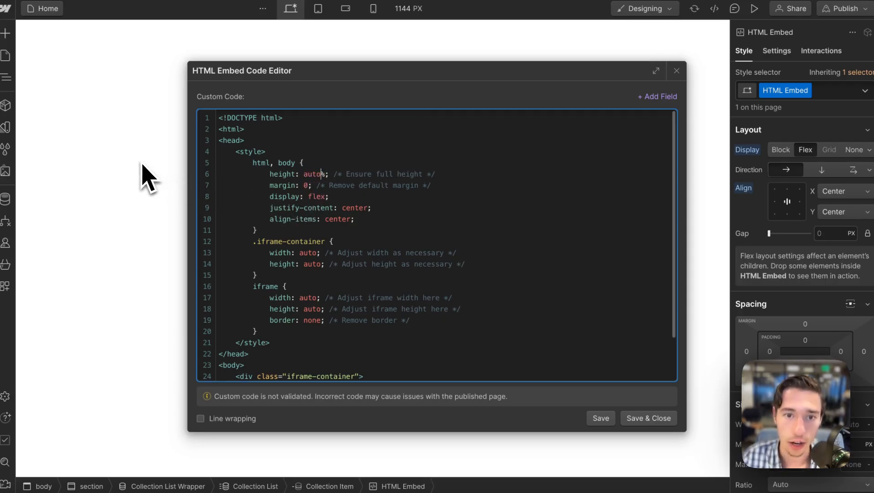
key(Right)
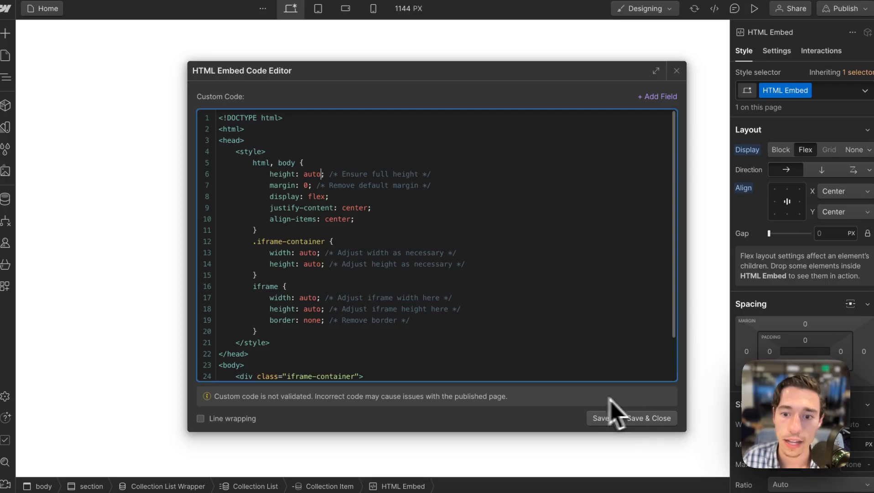
click(655, 420)
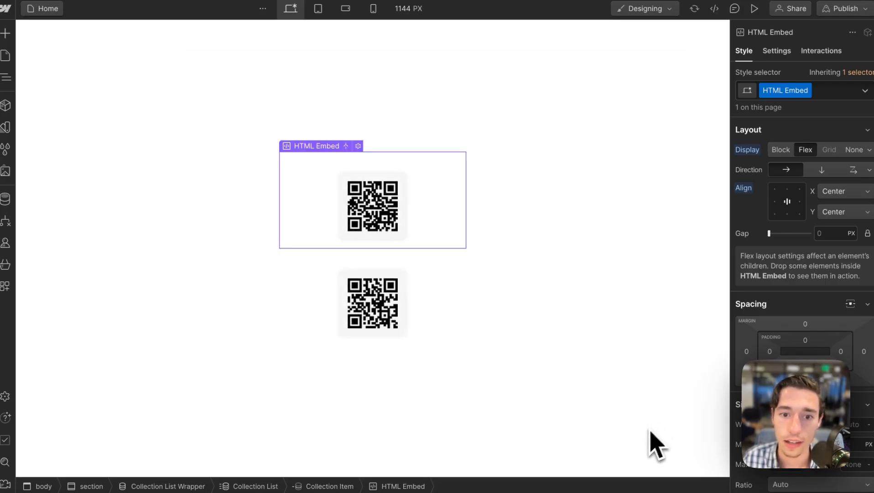
click(410, 301)
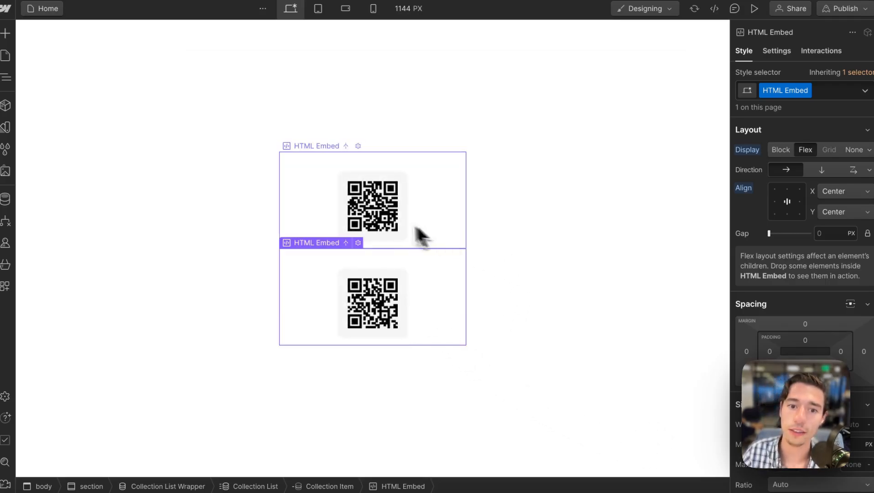
click(431, 228)
click(436, 298)
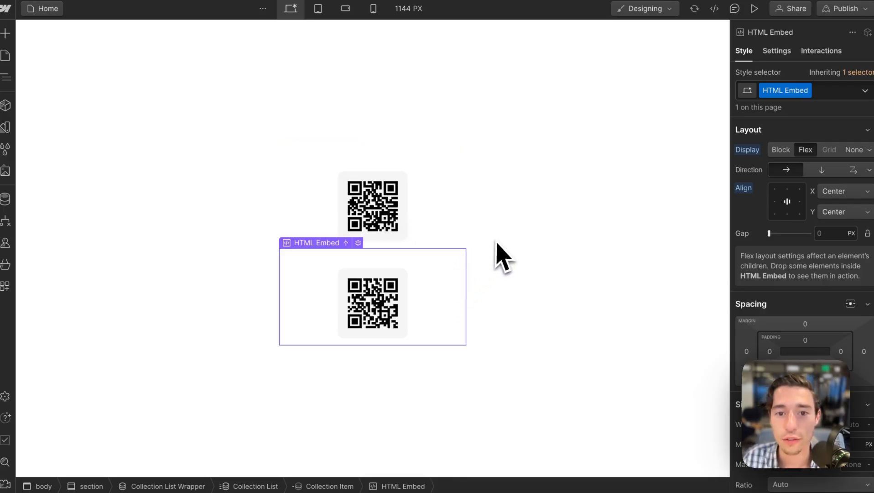
click(419, 223)
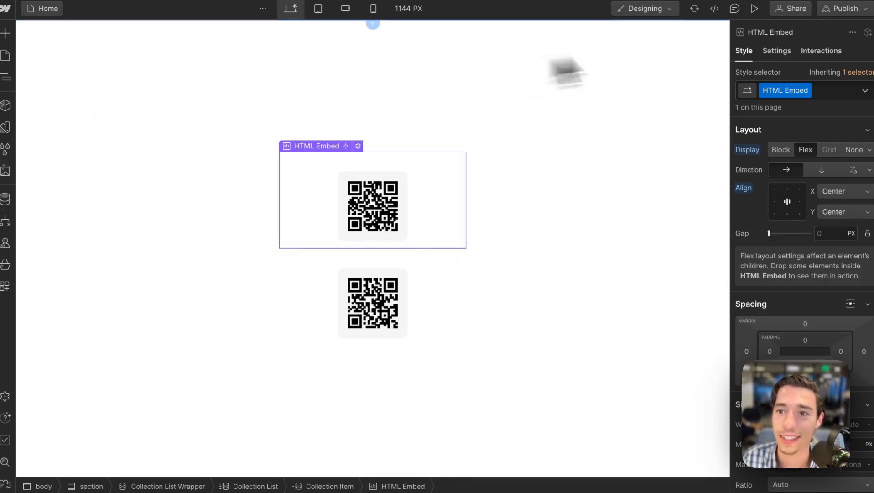
Preview the QR codes, publish the site to qr-saas.webflow.io, and open the published page at full size.
click(754, 9)
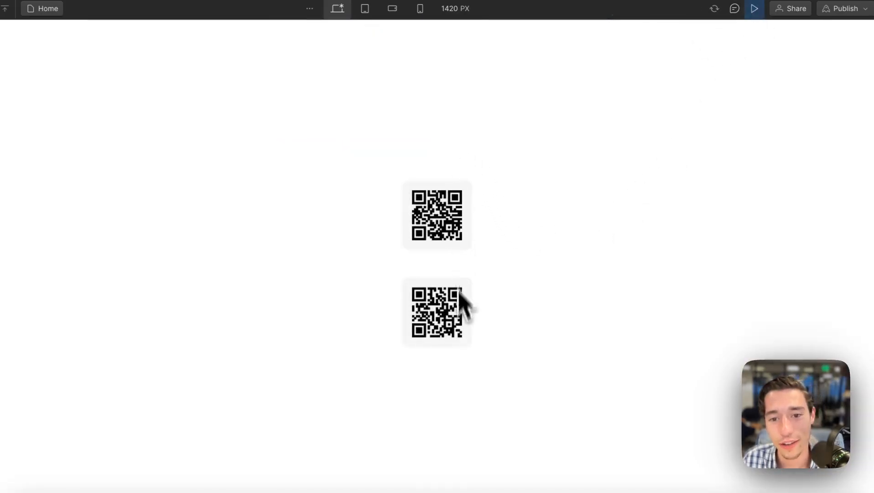
click(834, 8)
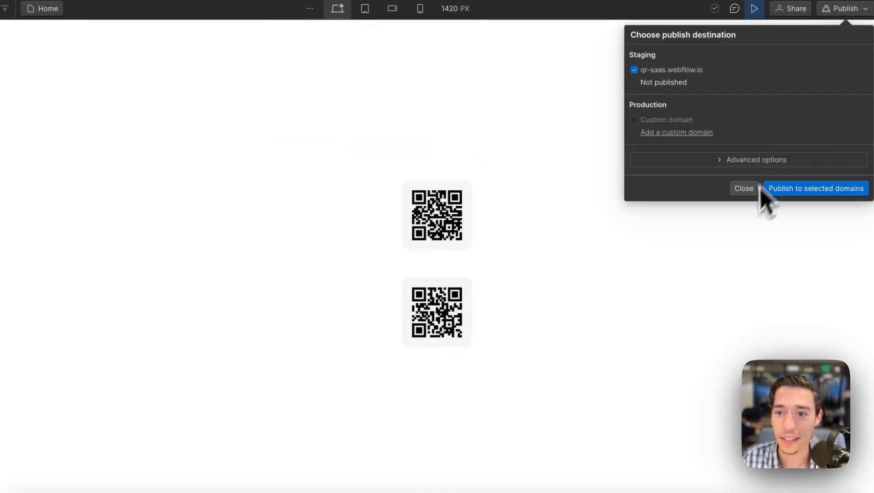
click(771, 188)
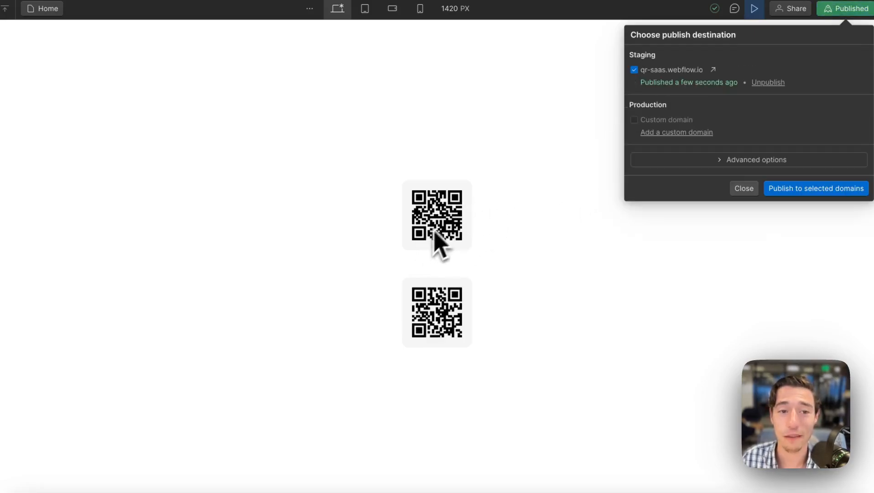
click(713, 69)
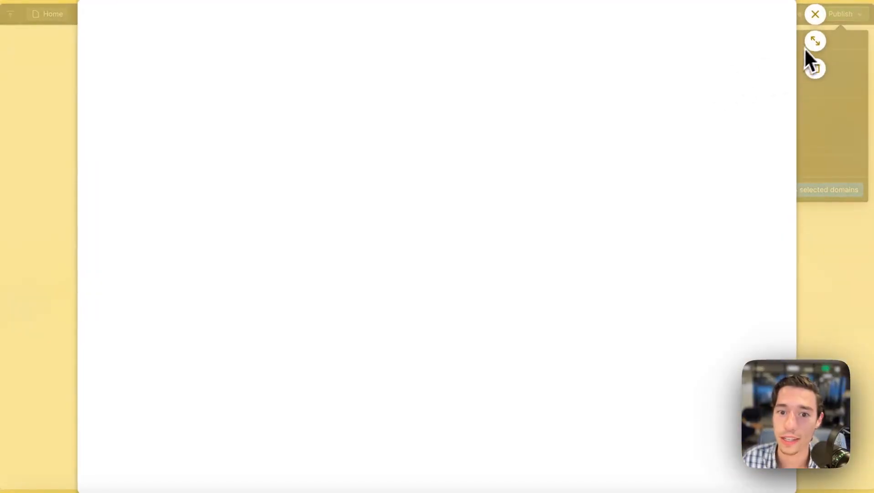
click(814, 43)
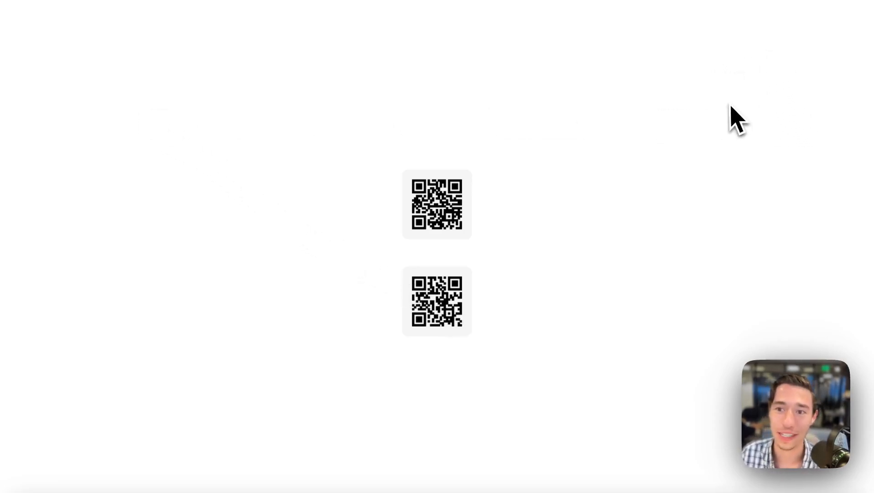
Check the QR code in the Mini SDK SaaS Wized project, return to the Webflow preview, and dismiss the publish options.
mouse_move(23, 124)
click(73, 69)
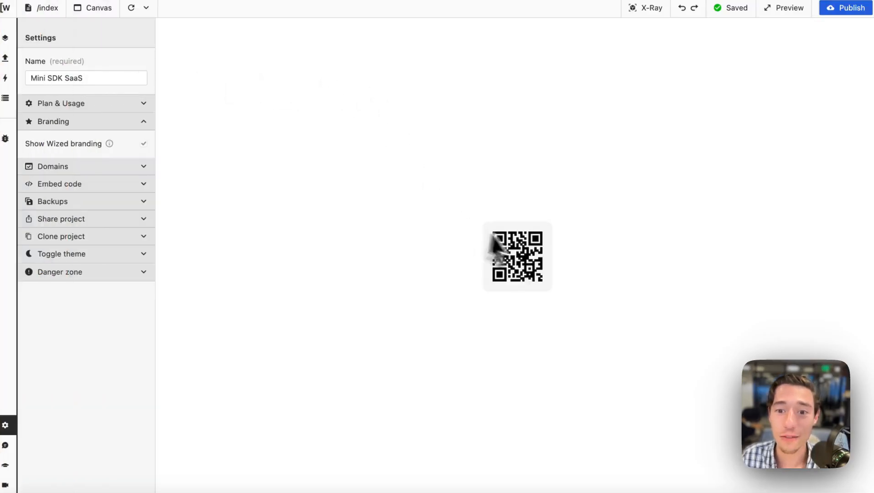
click(25, 65)
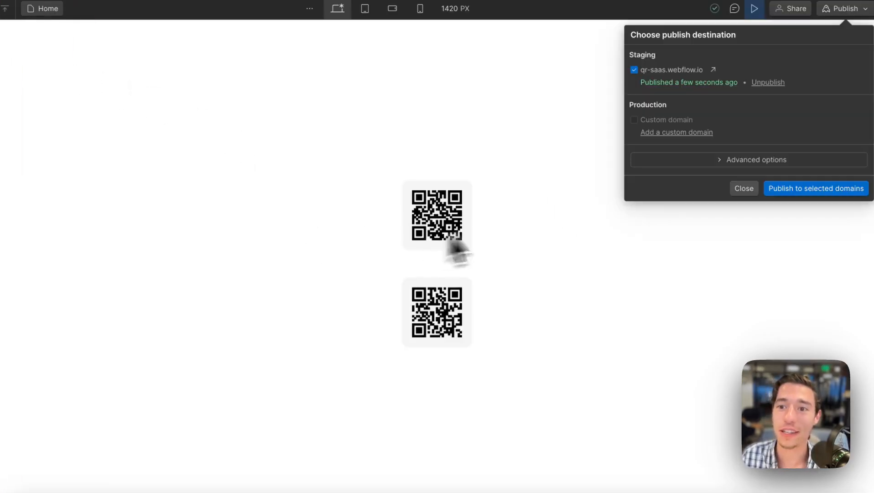
click(465, 273)
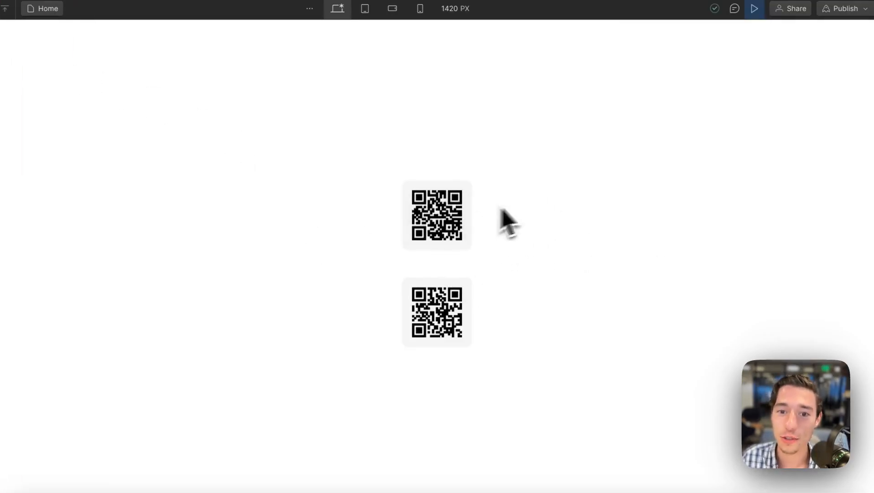
Leave the preview and copy the entire code of the first QR code's HTML embed, closing its editor.
click(754, 8)
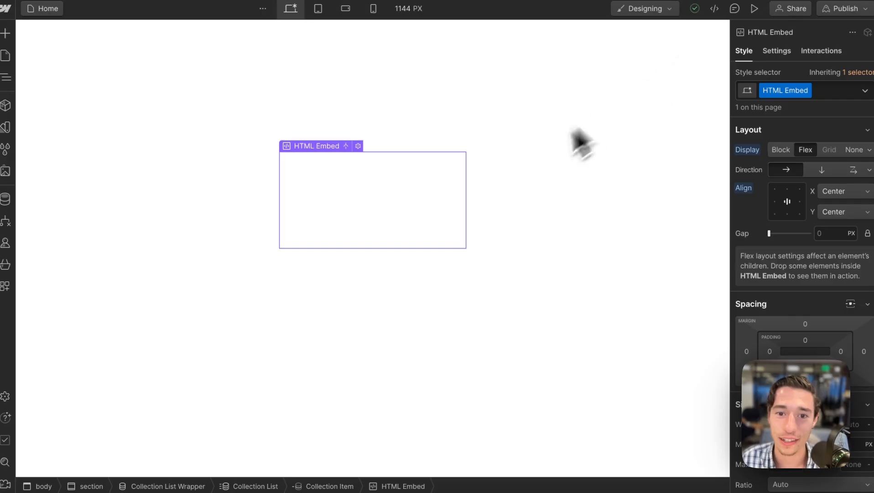
double_click(367, 177)
click(264, 373)
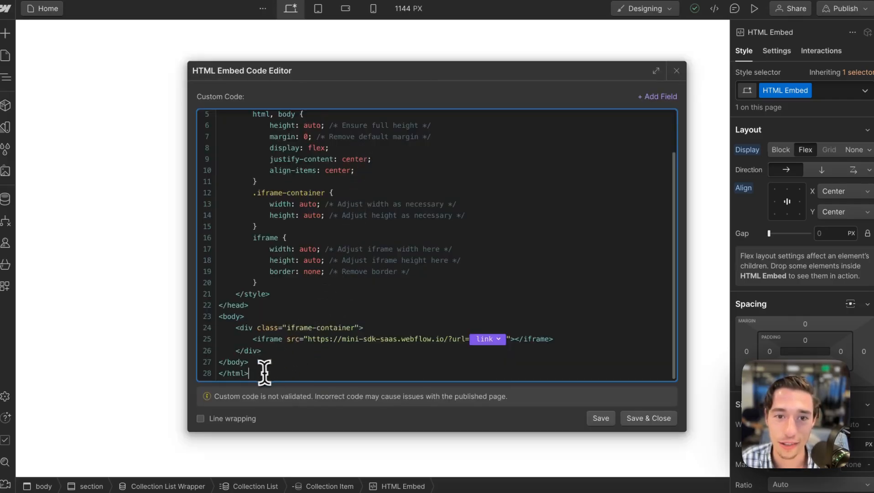
key(ctrl+a)
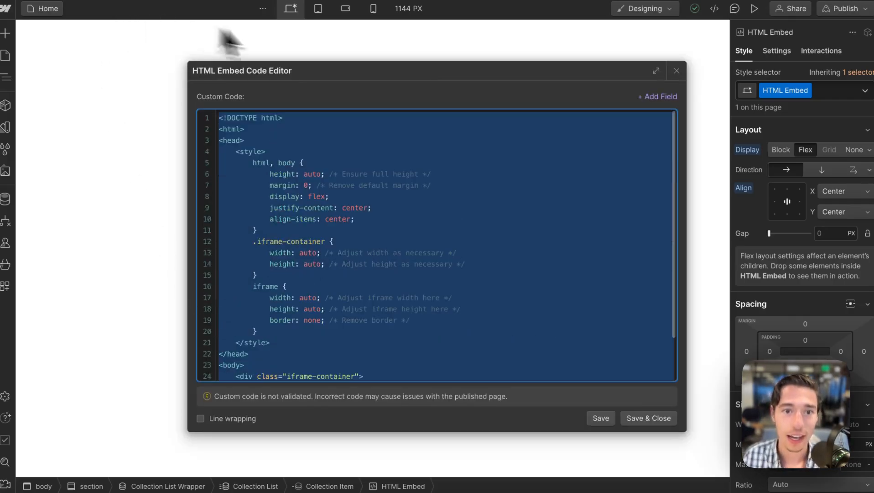
click(110, 70)
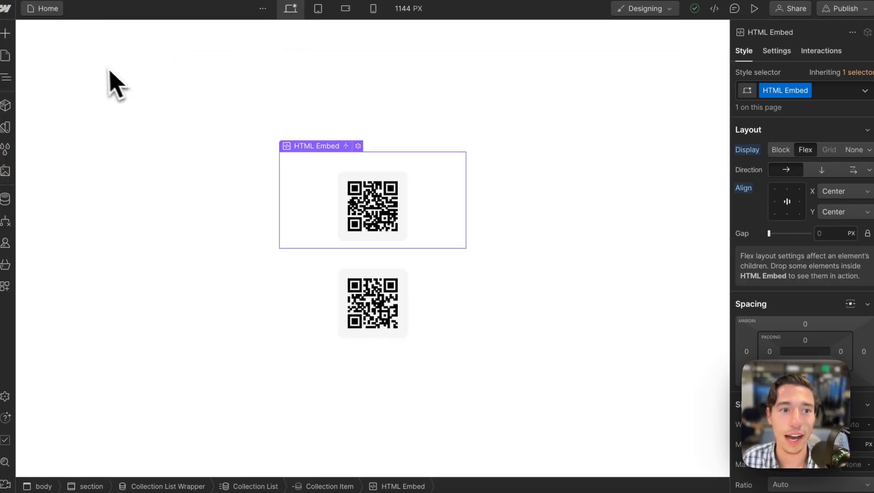
Return to the Webflow dashboard and open the Mini SDK SaaS site in the Designer.
click(8, 9)
click(49, 40)
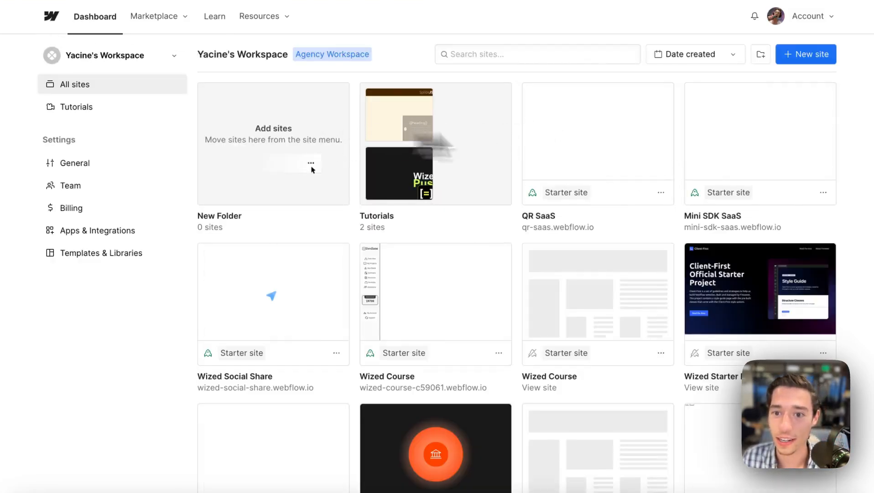
mouse_move(737, 139)
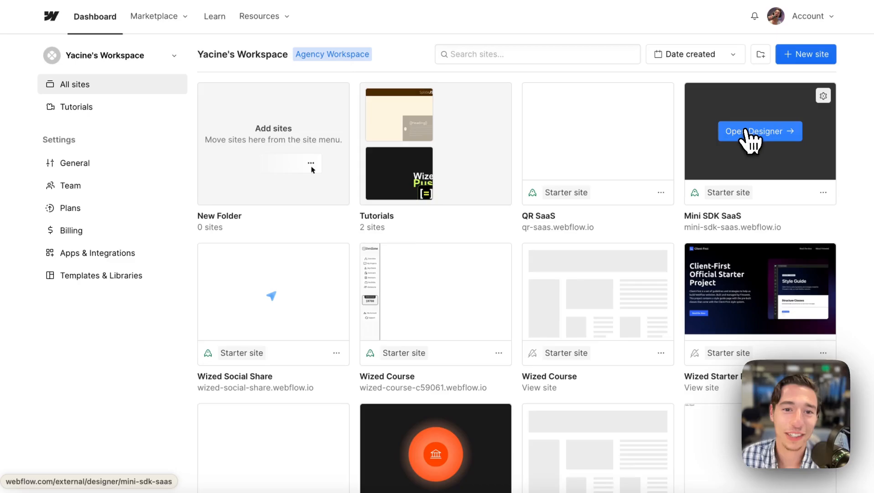
click(745, 131)
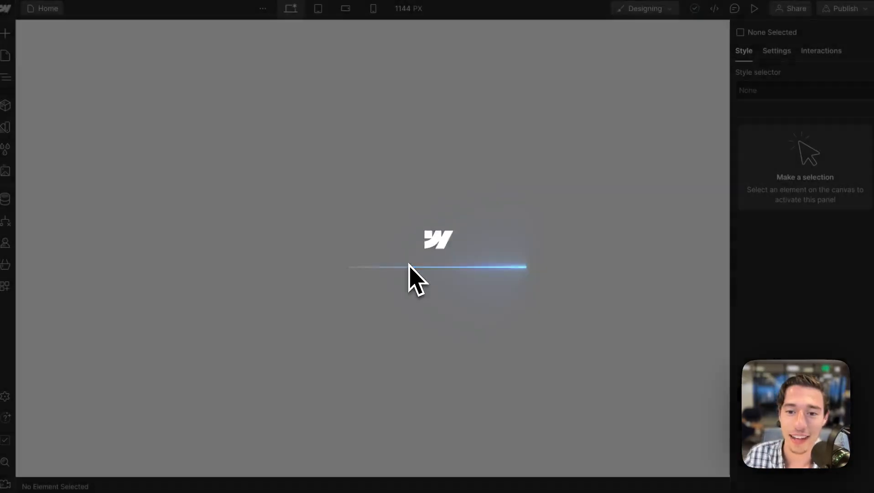
click(362, 195)
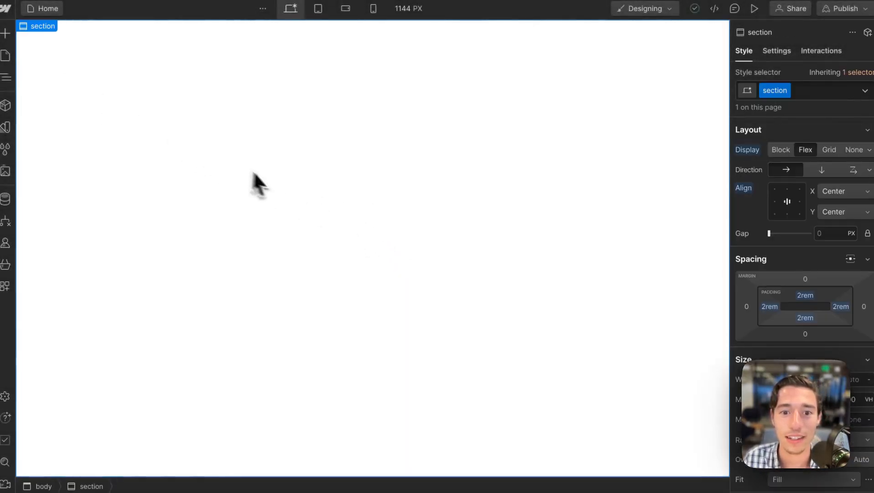
click(353, 254)
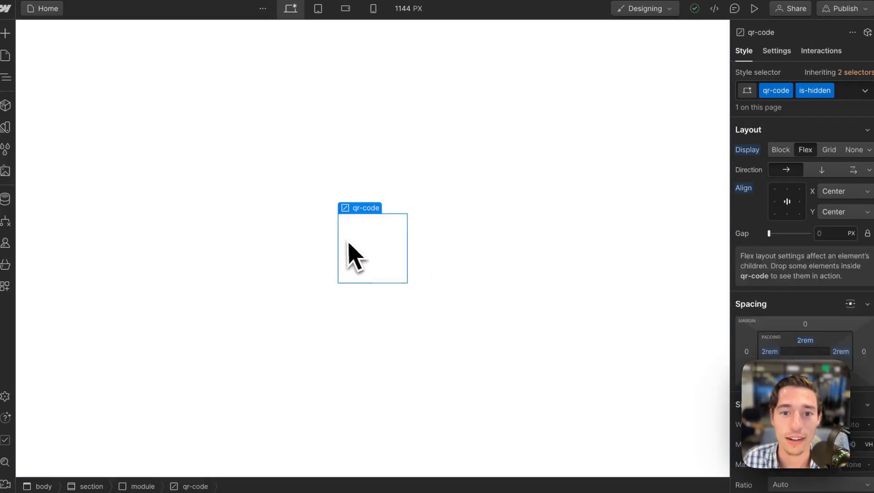
click(6, 33)
click(357, 161)
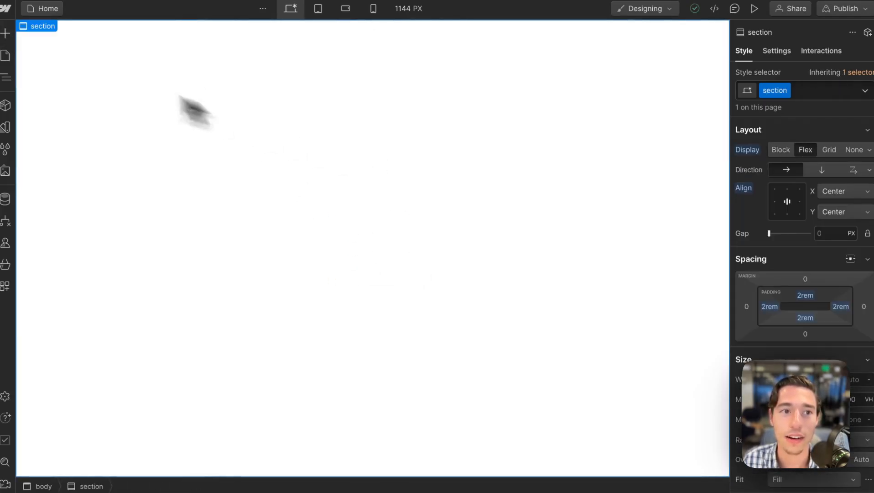
click(8, 35)
click(252, 106)
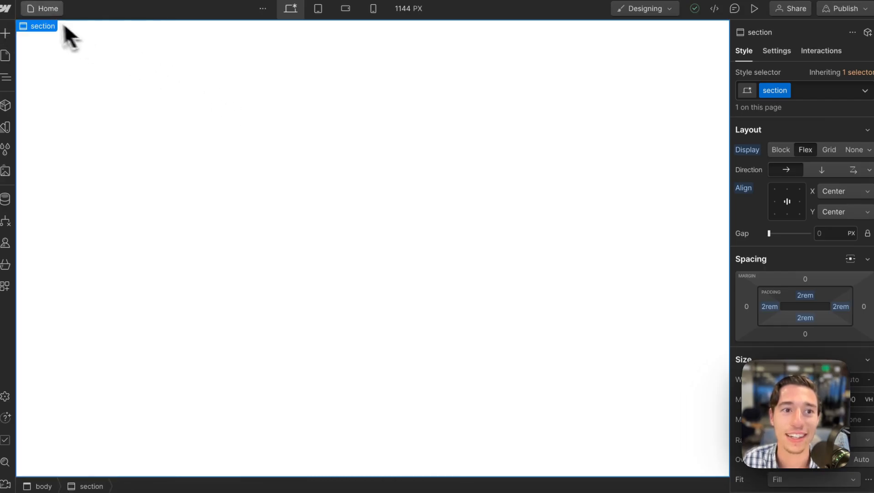
Create a new static page named Docs in the Mini SDK SaaS site.
key(p)
click(157, 33)
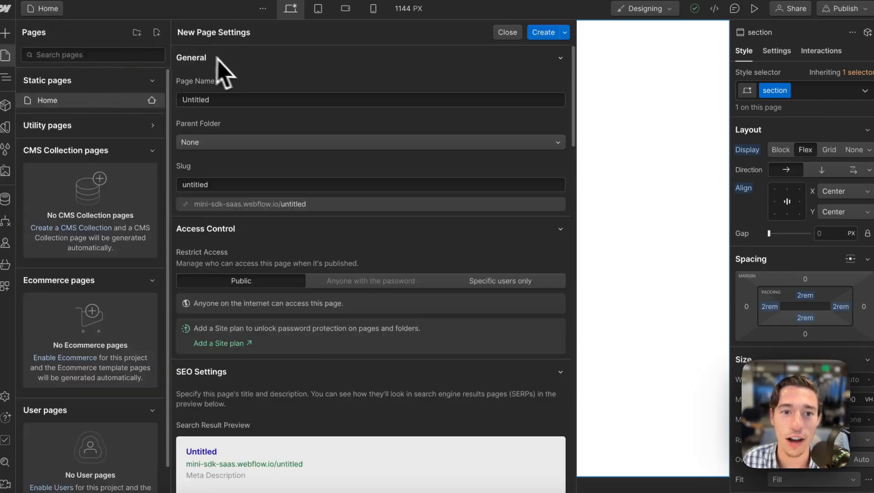
click(228, 96)
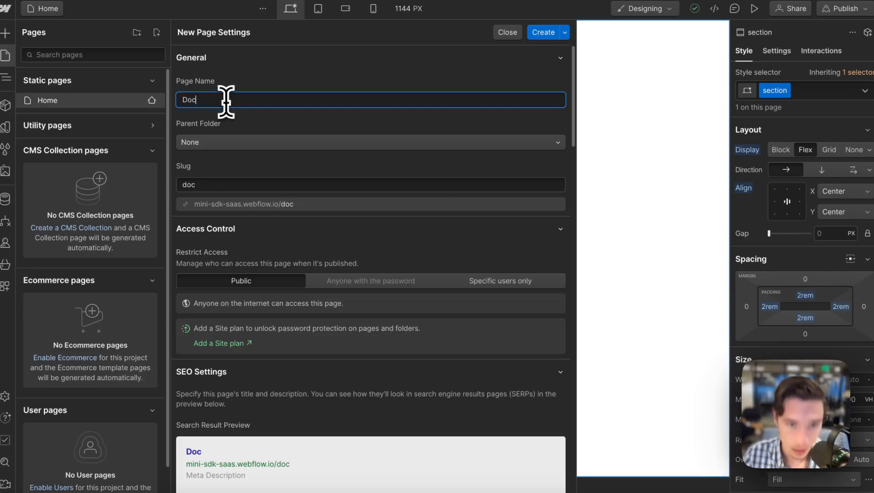
click(543, 32)
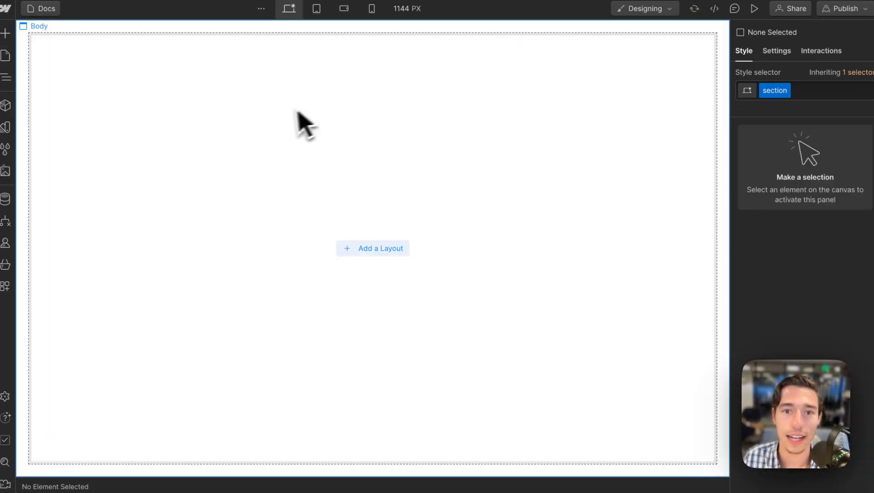
Apply the existing body class to the Docs page's body and add a section with the existing section class.
click(766, 90)
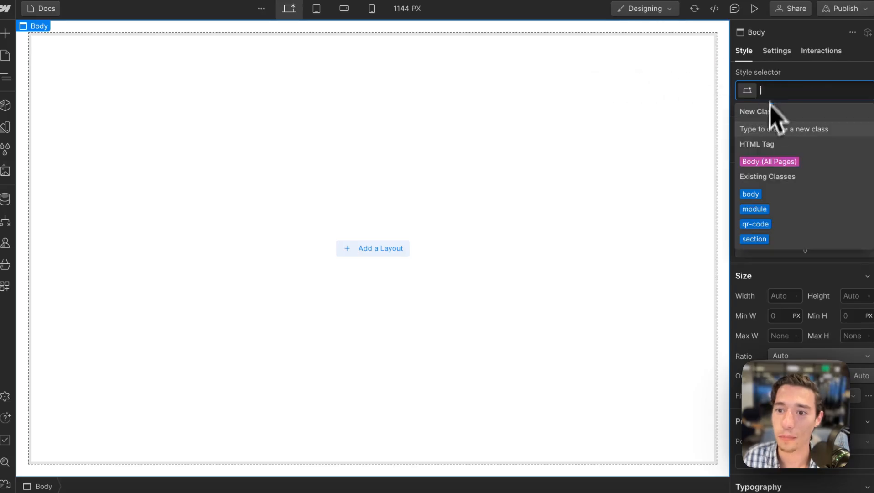
click(752, 198)
click(6, 33)
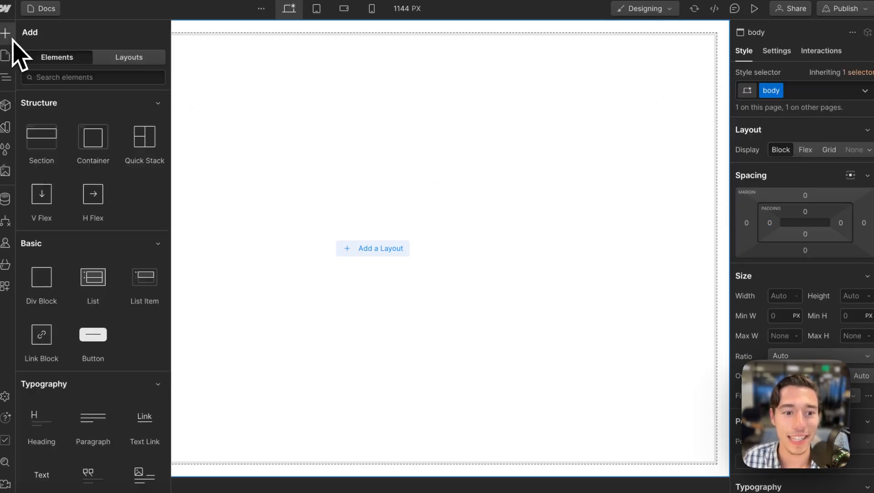
drag(41, 137, 128, 139)
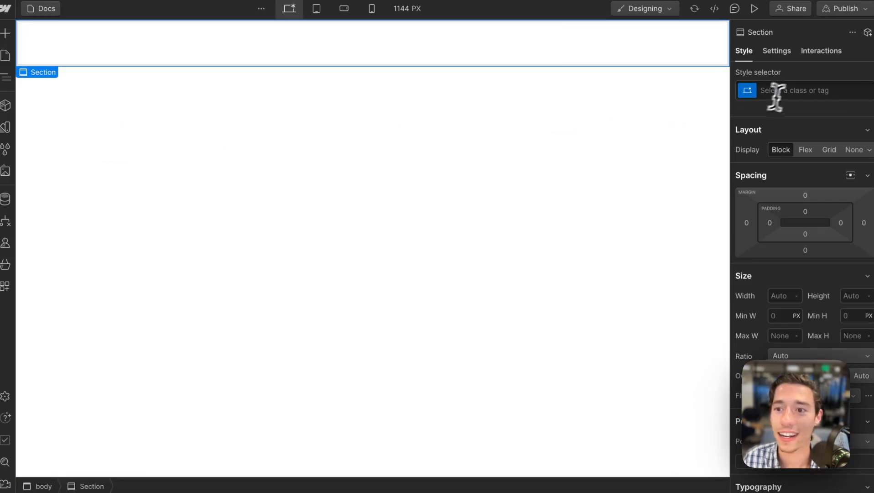
click(775, 92)
click(754, 207)
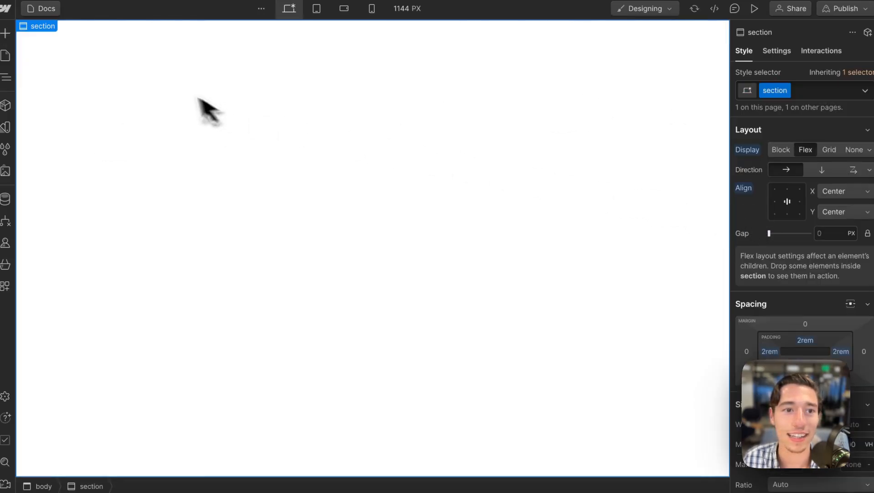
Add a div block inside the section, paste the copied iframe embed code as its text, and select the text block.
click(6, 33)
click(40, 276)
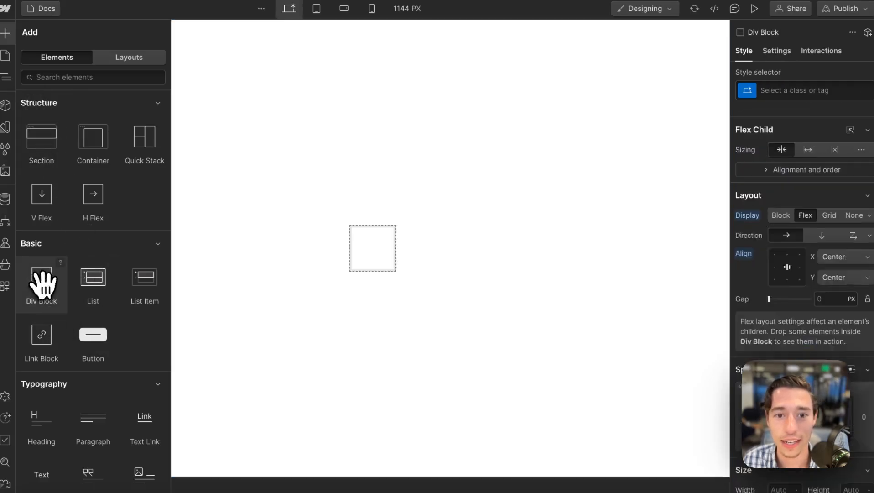
key(ctrl+v)
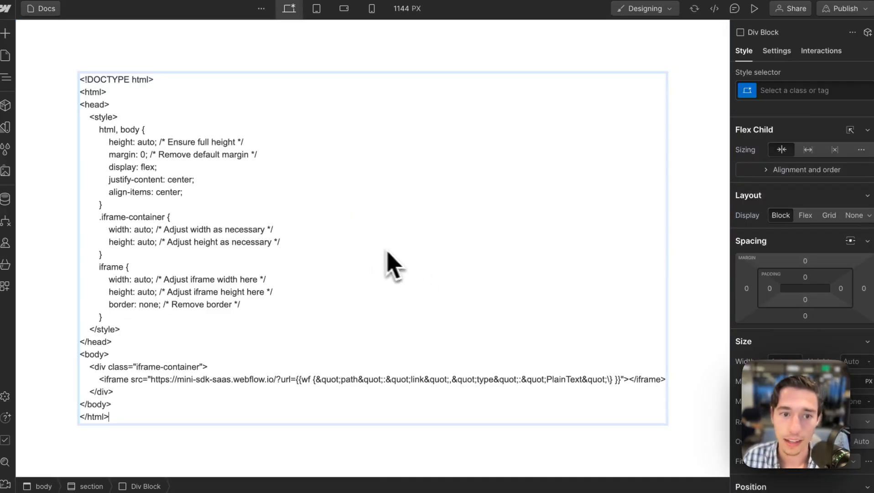
click(684, 254)
click(613, 262)
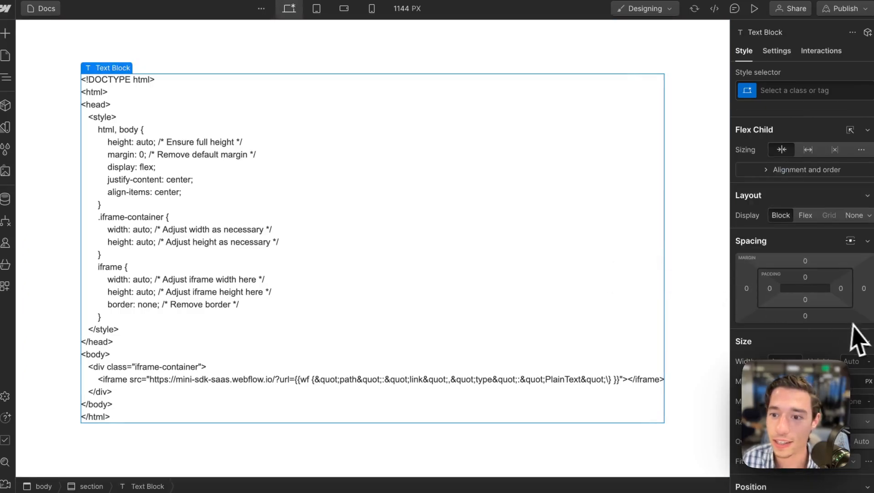
Set the code text block's padding to 2rem on all four sides.
click(804, 278)
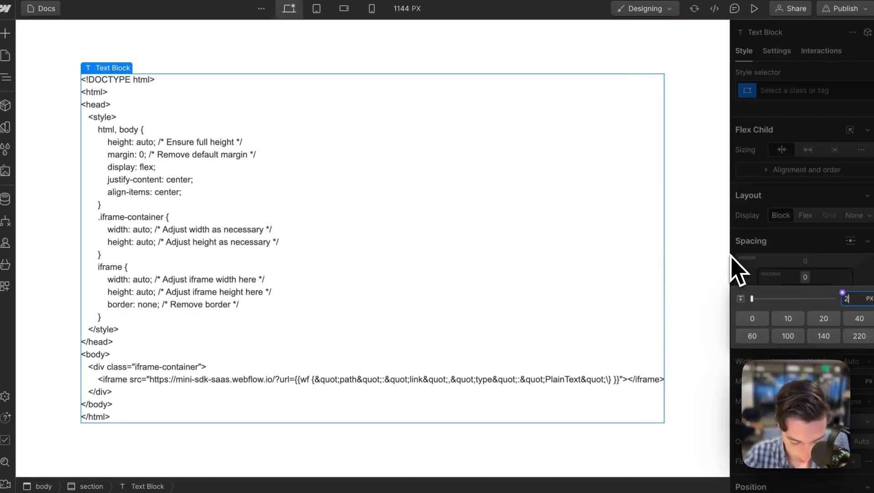
key(Return)
click(806, 281)
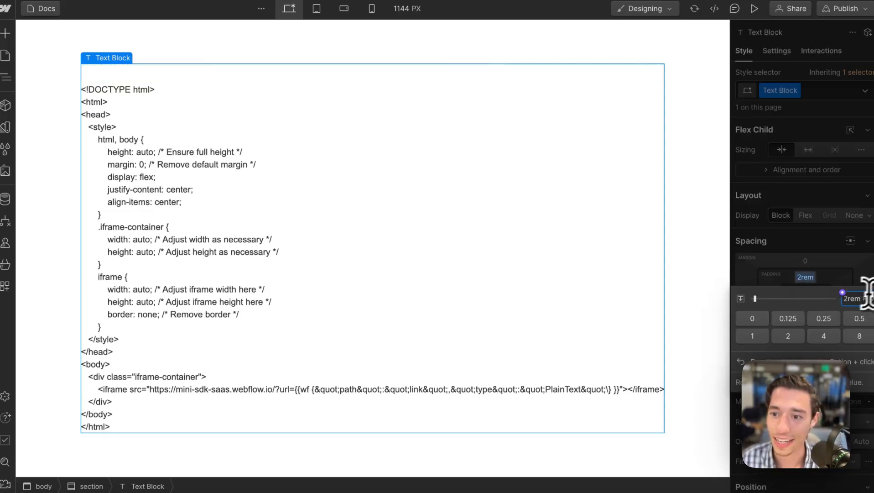
key(Return)
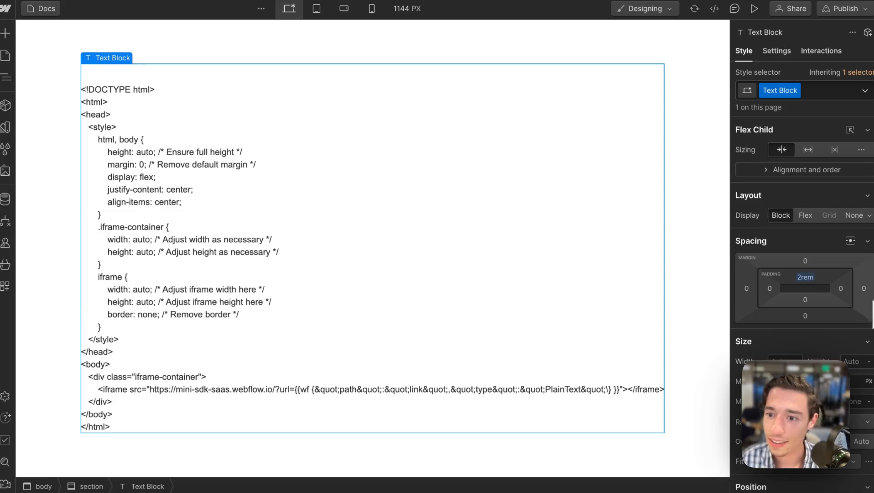
click(840, 289)
key(Return)
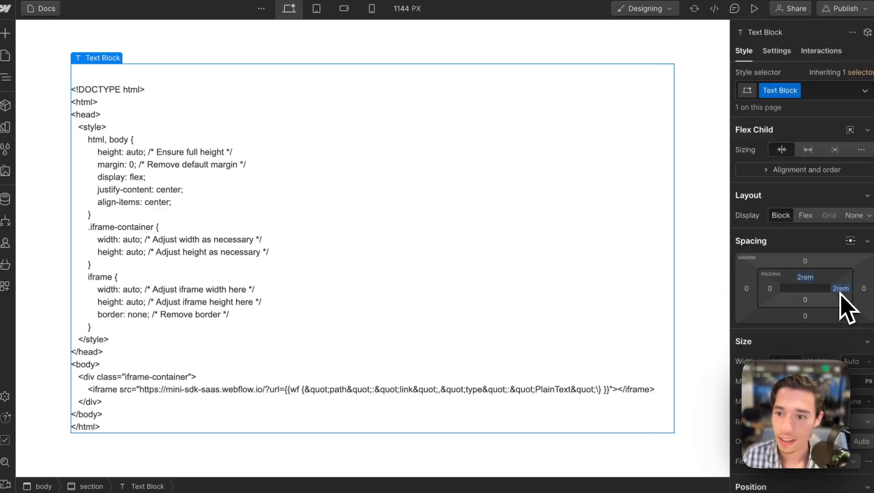
click(805, 300)
text(2rem)
key(Return)
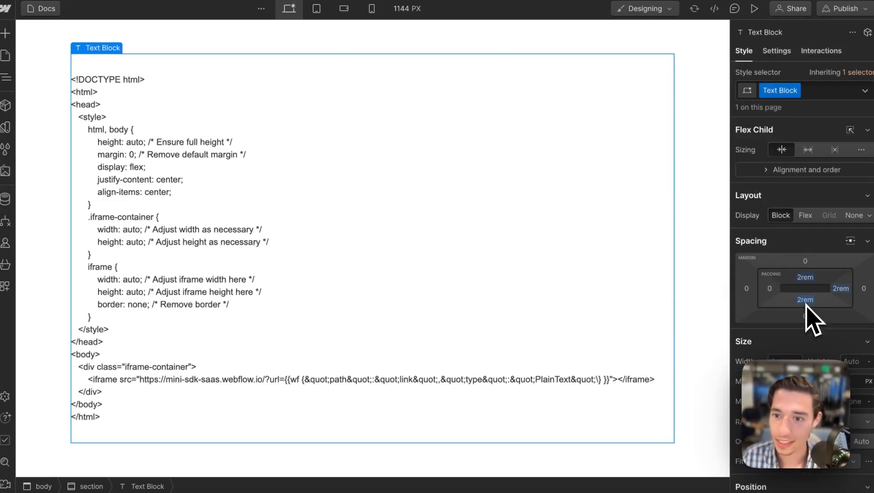
click(769, 288)
text(2rem)
key(Return)
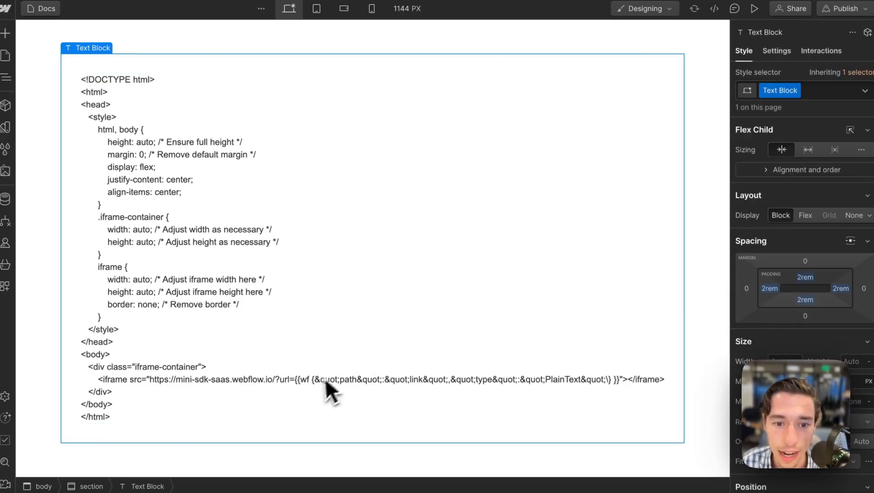
Replace the CMS field placeholder after ?url= in the iframe source of the code text with cms-link.
double_click(305, 379)
drag(299, 381, 624, 374)
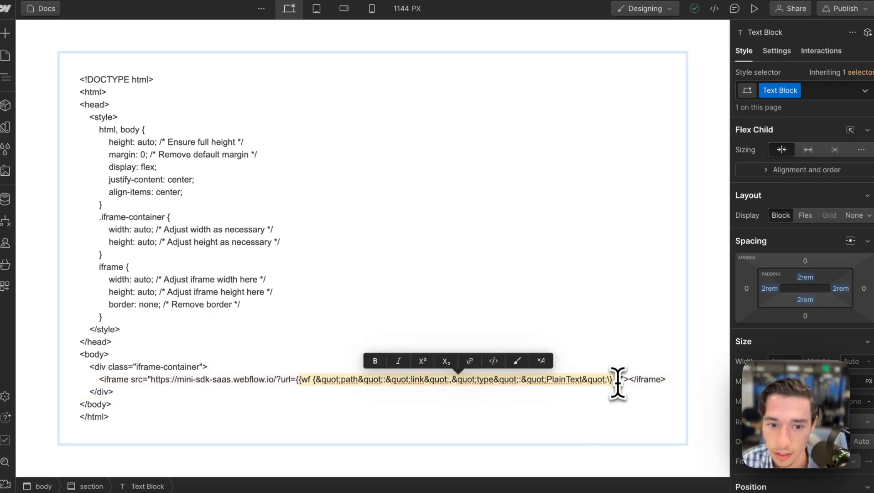
key(BackSpace)
key(BackSpace)
key(Delete)
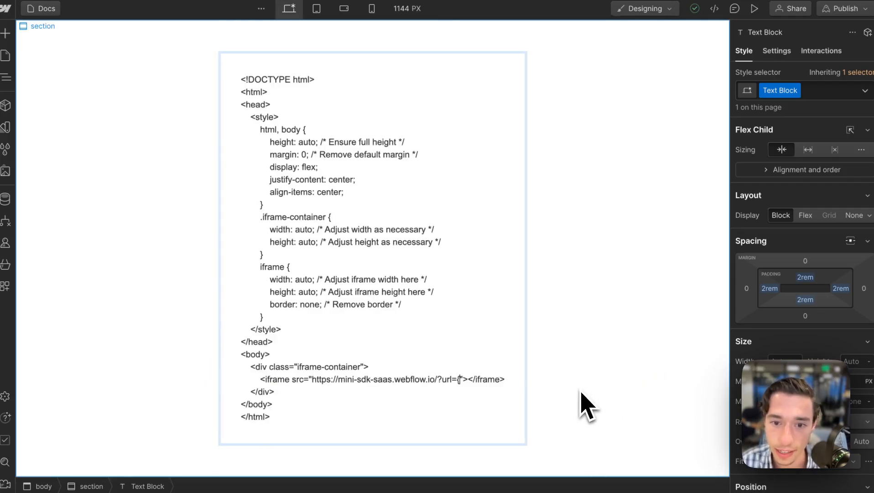
text(LIN)
key(BackSpace)
key(BackSpace)
key(BackSpace)
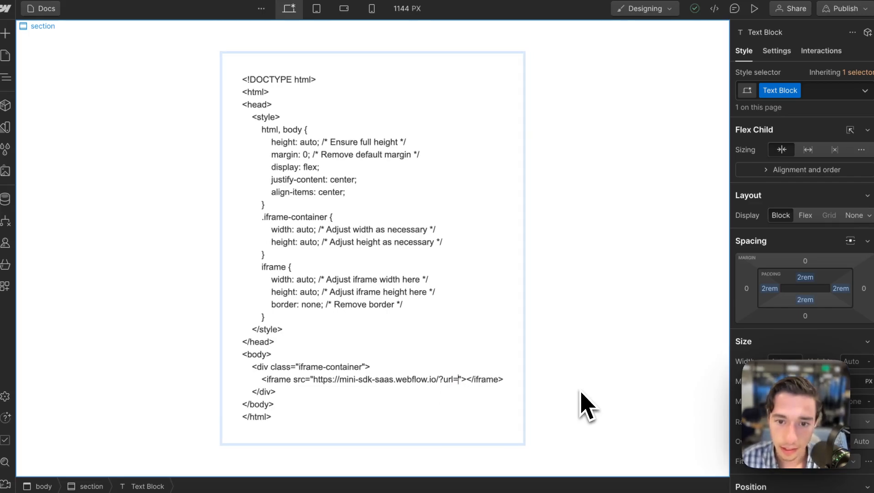
text(cms-li)
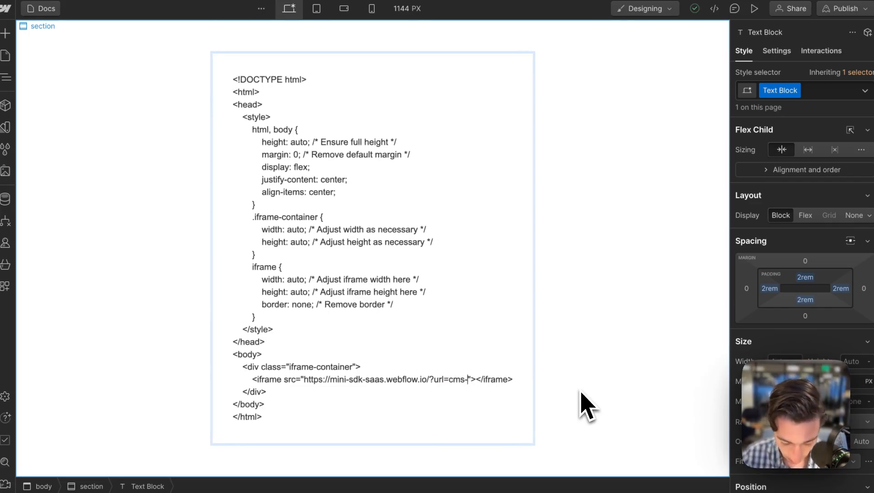
text(nk)
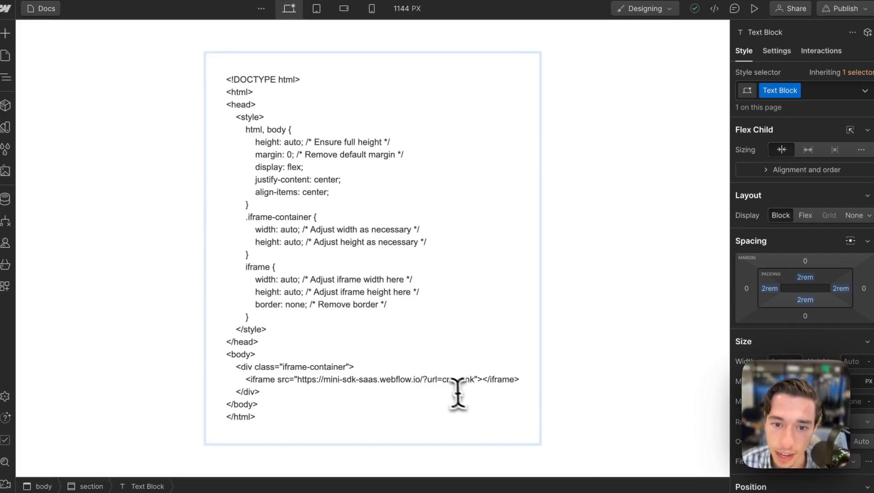
Make the cms-link text in the iframe URL bold and finish editing the text block.
drag(441, 379, 474, 384)
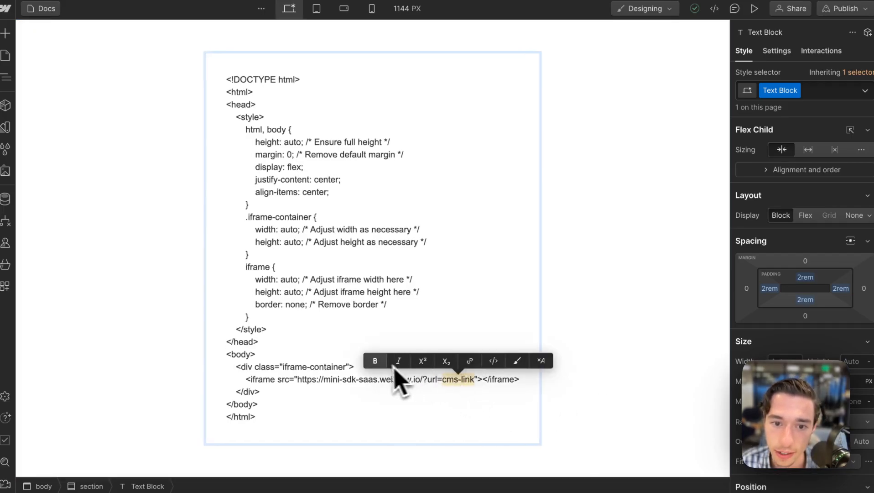
click(377, 361)
click(479, 404)
click(586, 405)
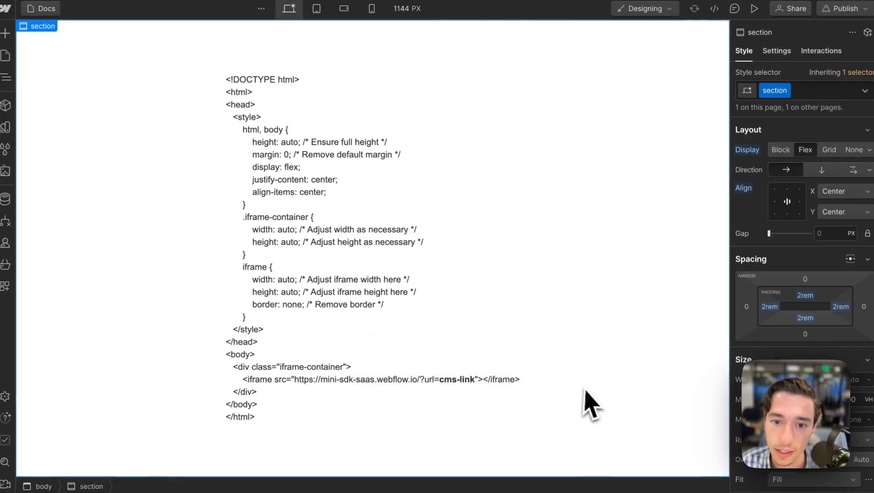
Select the bold cms-link text and set its display to inline-flex.
click(453, 386)
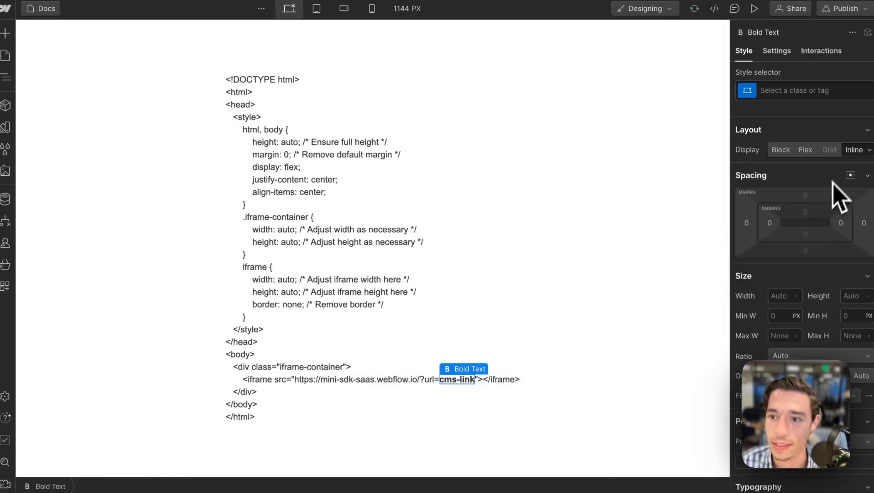
click(811, 154)
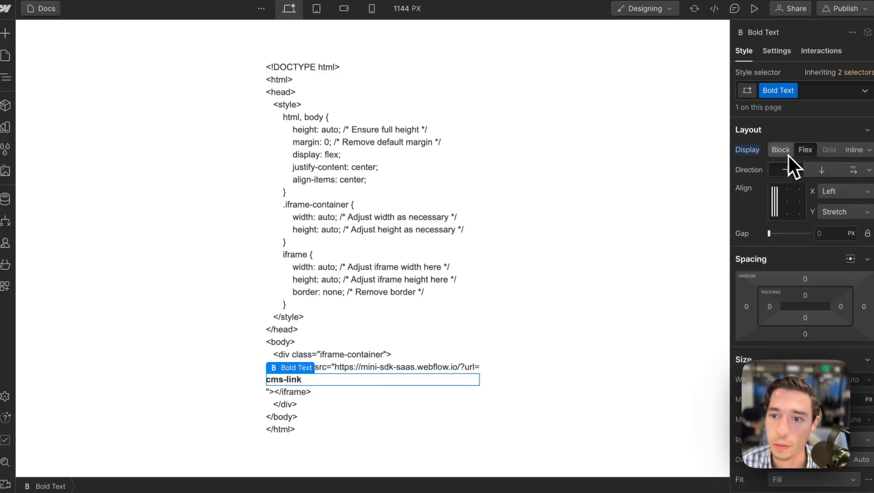
click(789, 154)
click(854, 151)
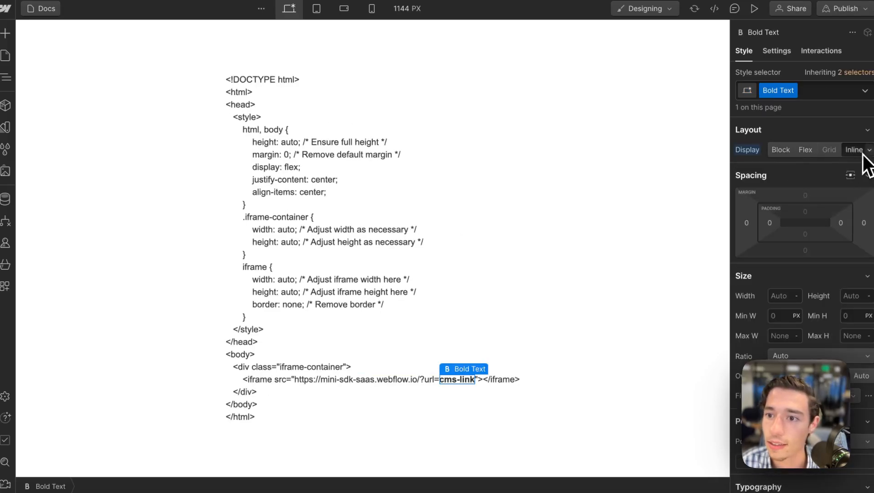
click(868, 150)
click(841, 187)
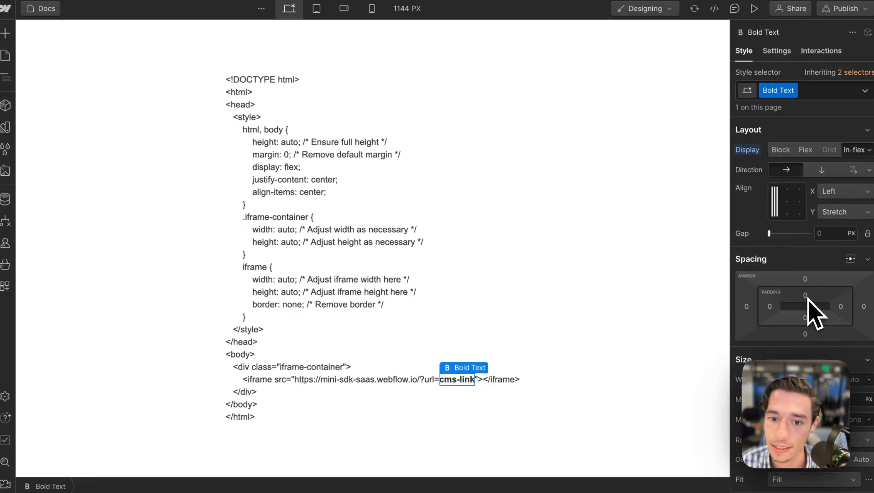
Set the left and right padding of the bold cms-link text to 0.2rem.
click(770, 307)
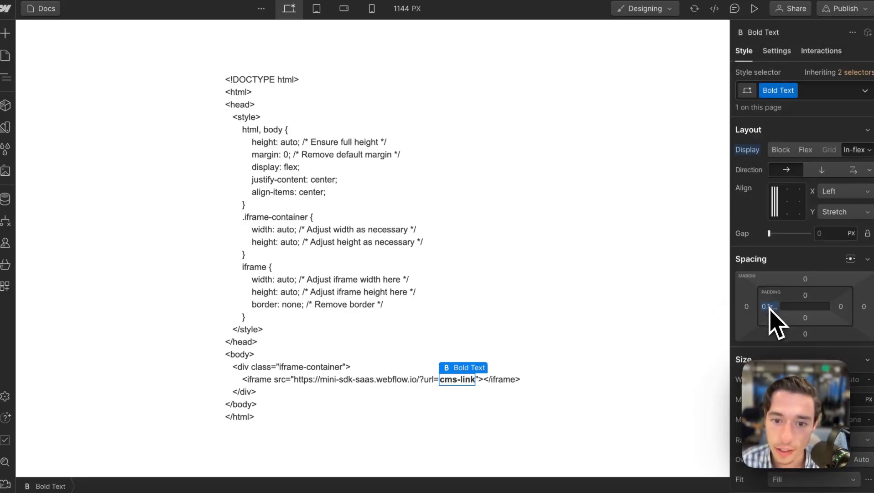
key(Return)
text(0.)
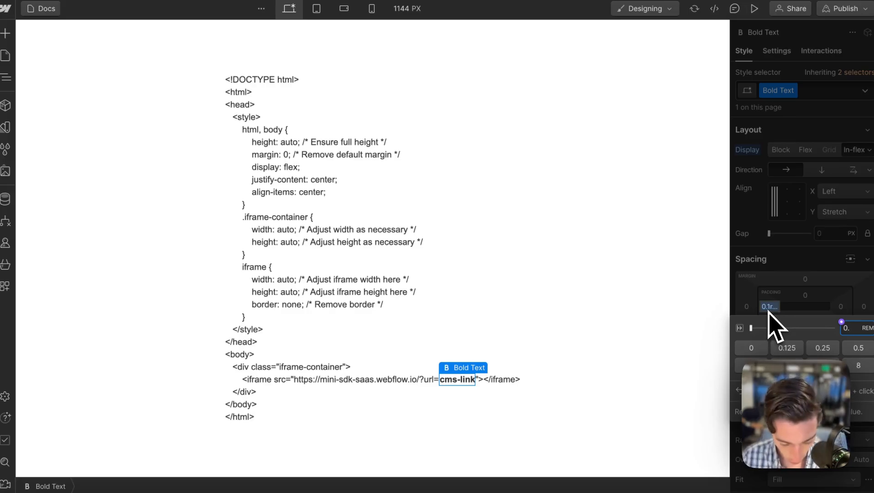
text(2)
key(Return)
click(840, 306)
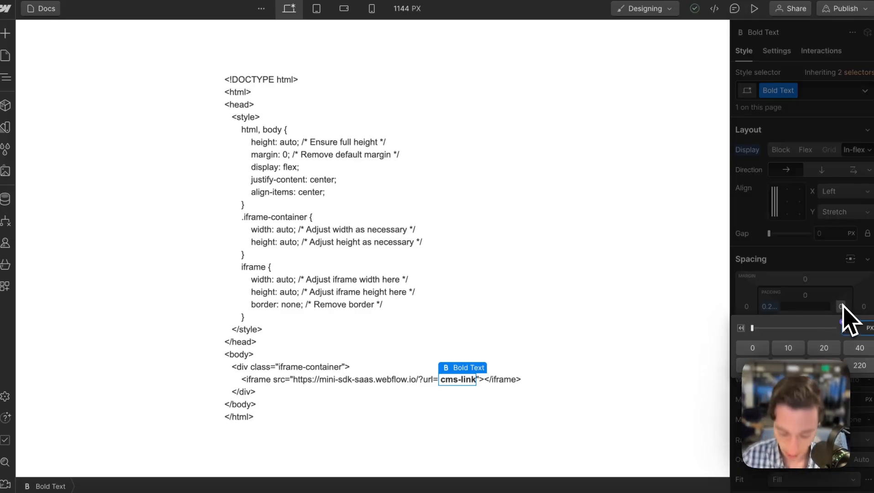
text(0.2rem)
key(Return)
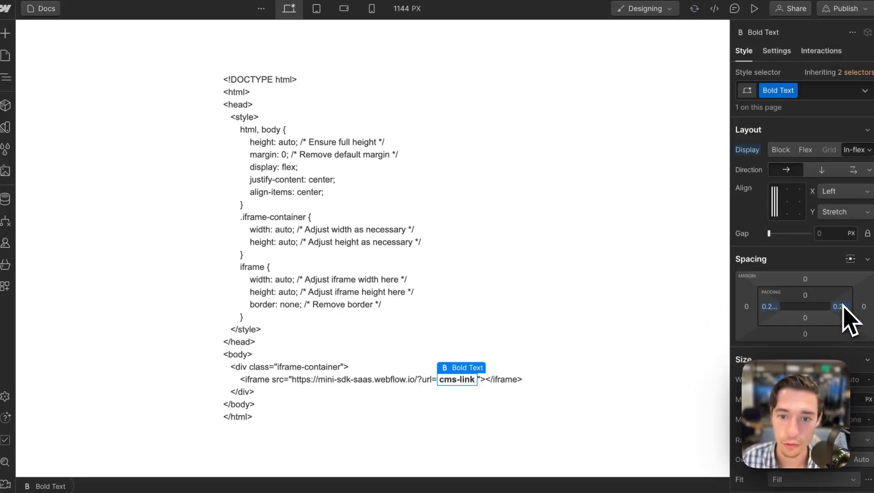
scroll(810, 383, down, 4)
scroll(803, 273, down, 5)
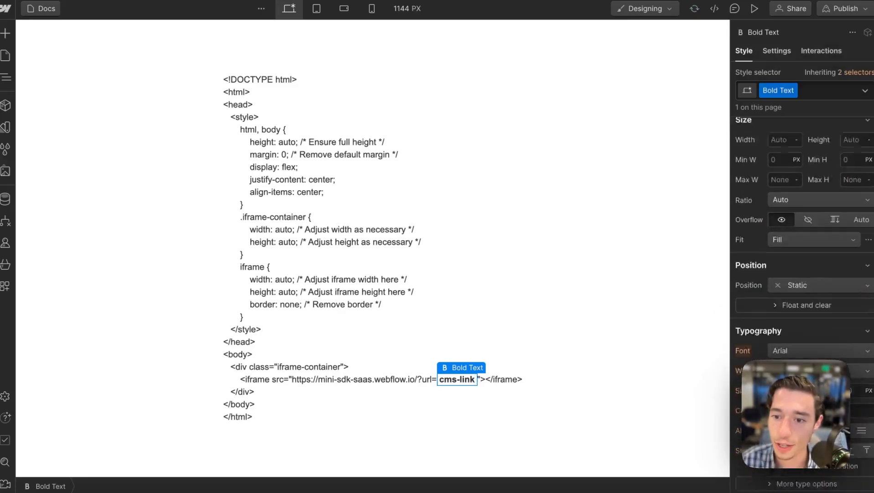
click(867, 367)
click(808, 428)
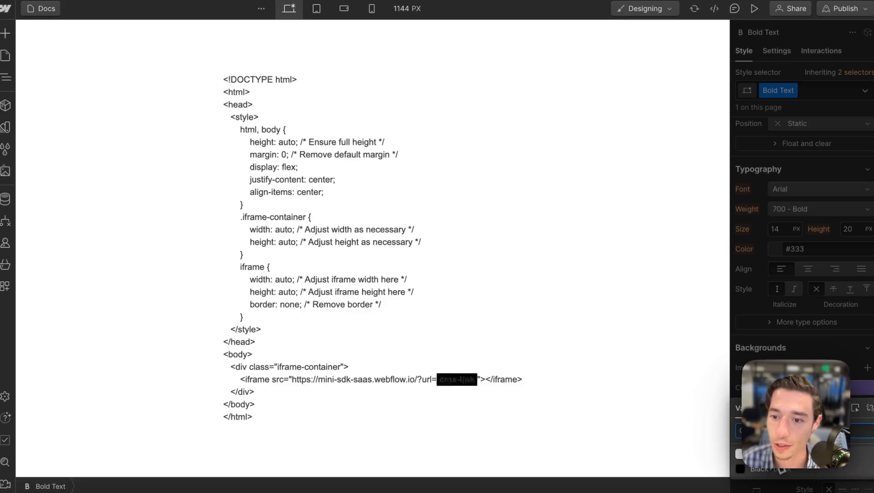
key(ctrl+z)
key(ctrl+z)
Give the bold cms-link text a purple #b100e7 background colour and a white text colour.
click(775, 387)
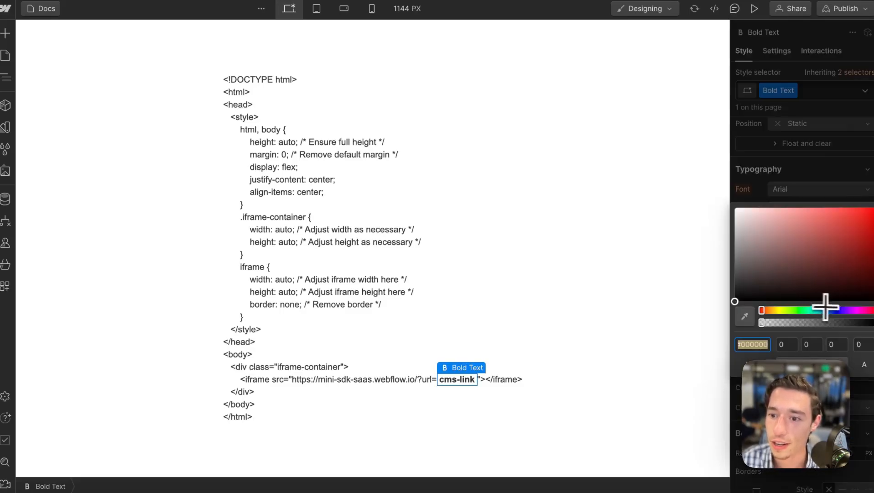
drag(825, 310, 847, 310)
click(872, 230)
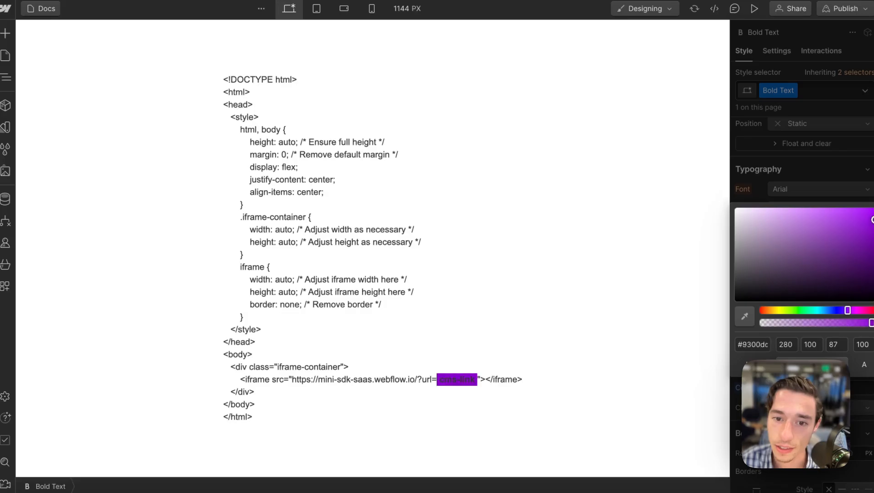
drag(872, 220, 872, 216)
click(851, 307)
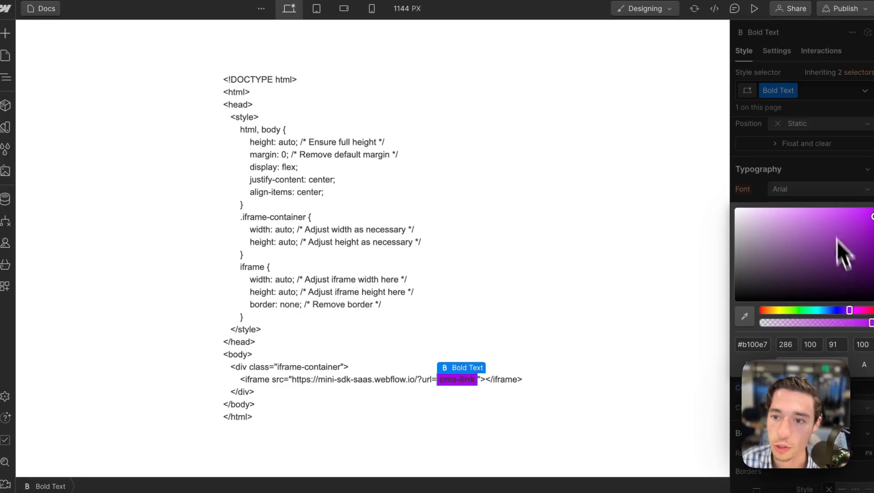
click(821, 189)
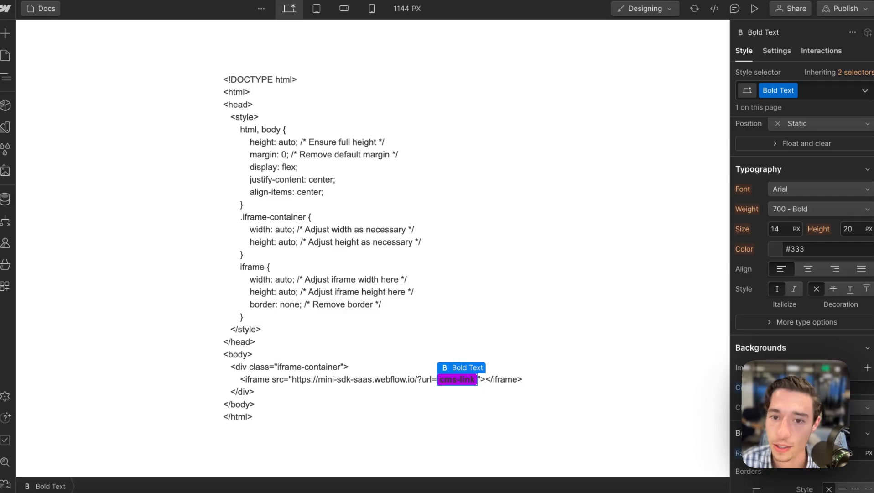
click(775, 249)
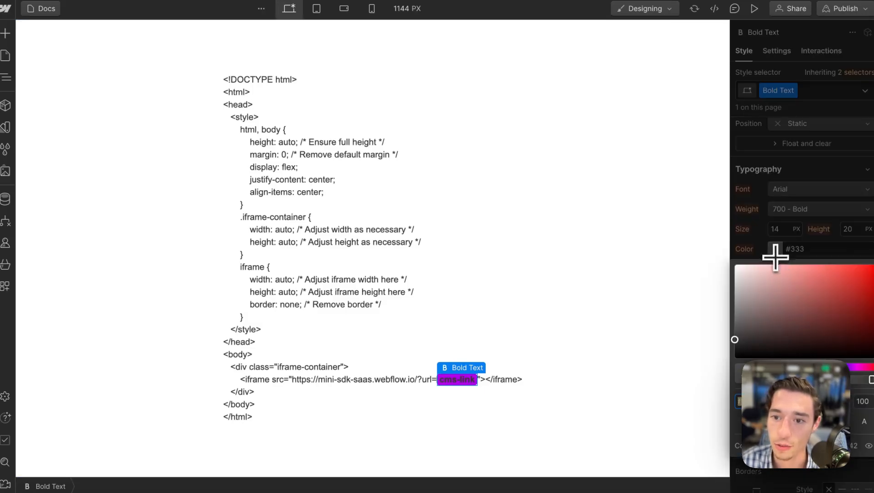
click(669, 200)
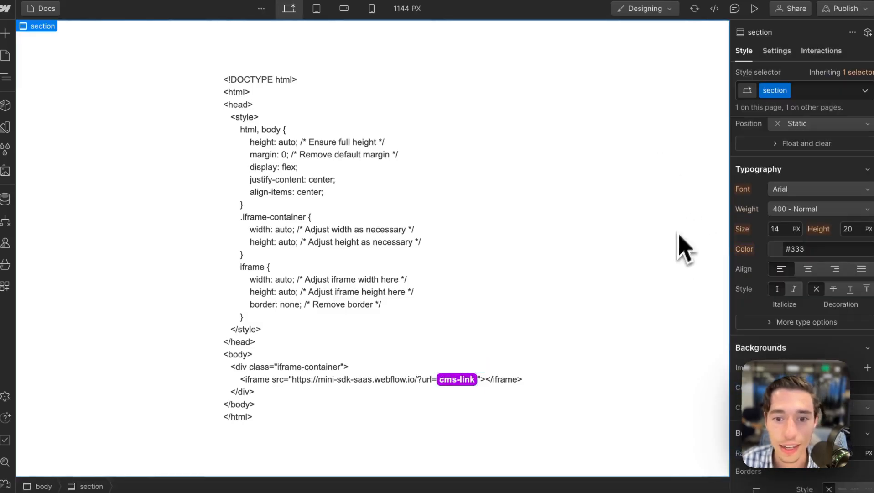
Preview the Docs page and publish the site to the mini-sdk-saas.webflow.io staging domain.
click(754, 9)
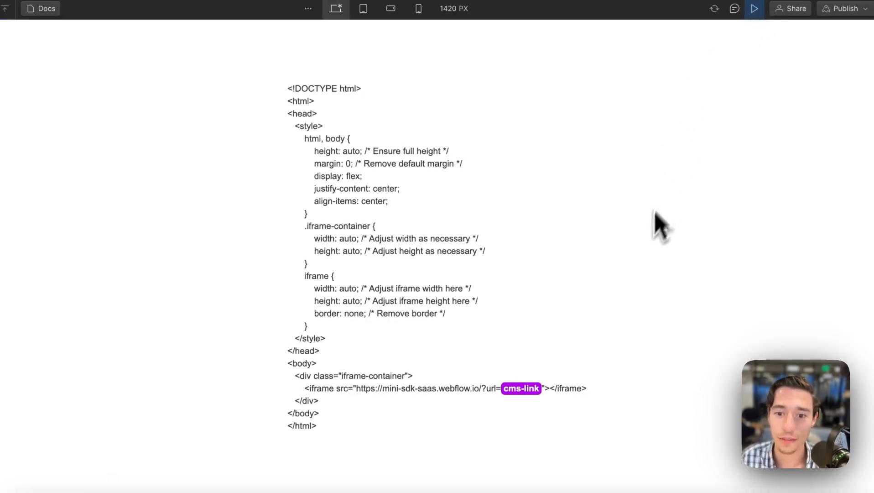
click(850, 9)
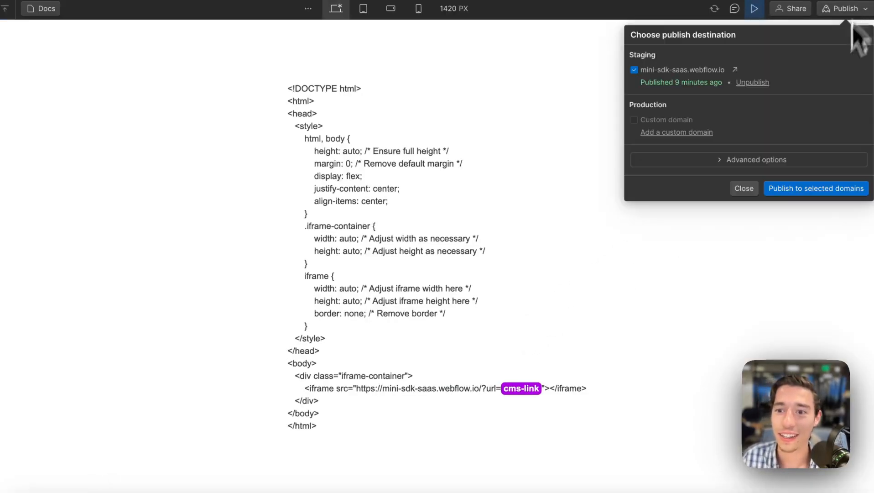
click(803, 196)
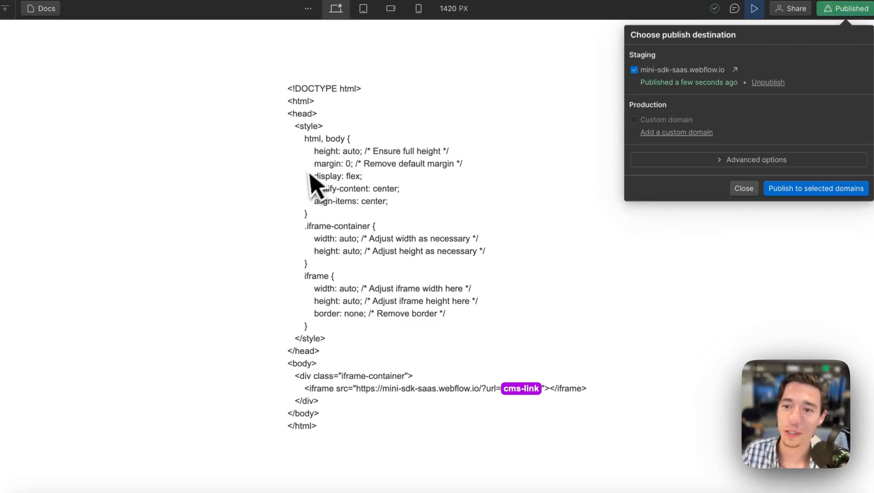
Open the published Docs page in a full tab and copy the entire embed code.
click(735, 70)
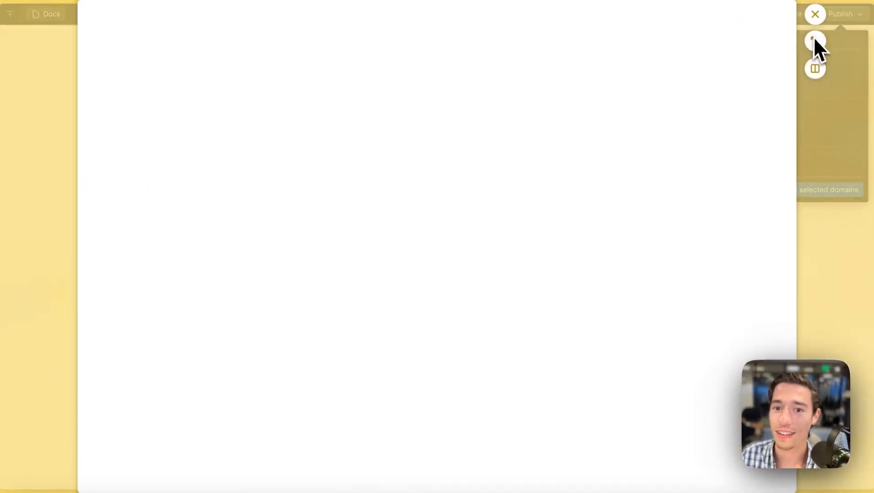
click(815, 40)
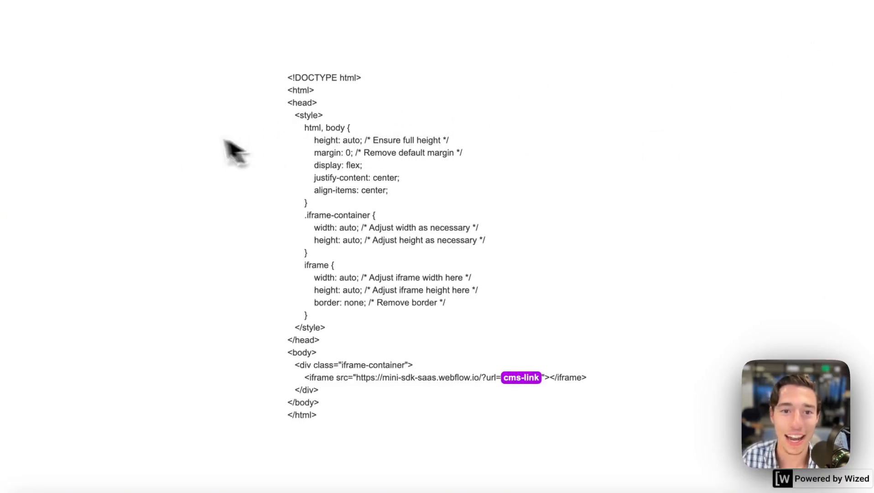
drag(283, 69, 358, 430)
key(ctrl+c)
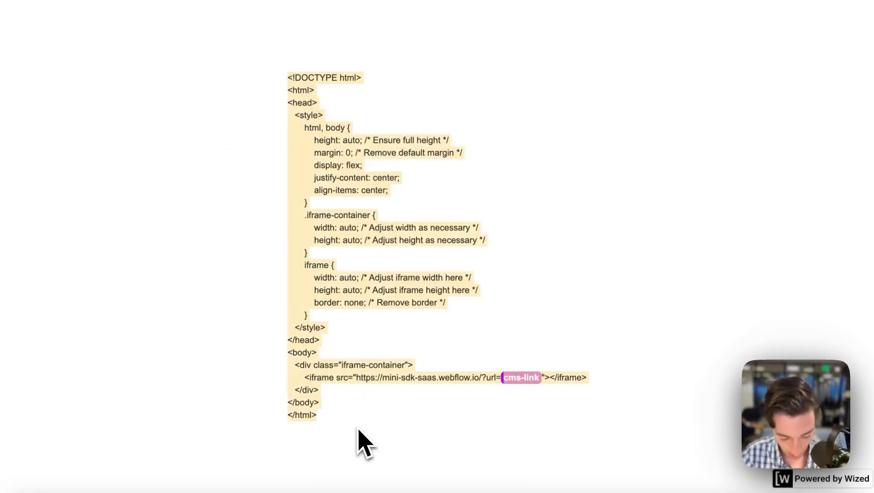
Return to the Webflow Designer, leave preview mode, go to the dashboard and open the QR SaaS site.
mouse_move(35, 120)
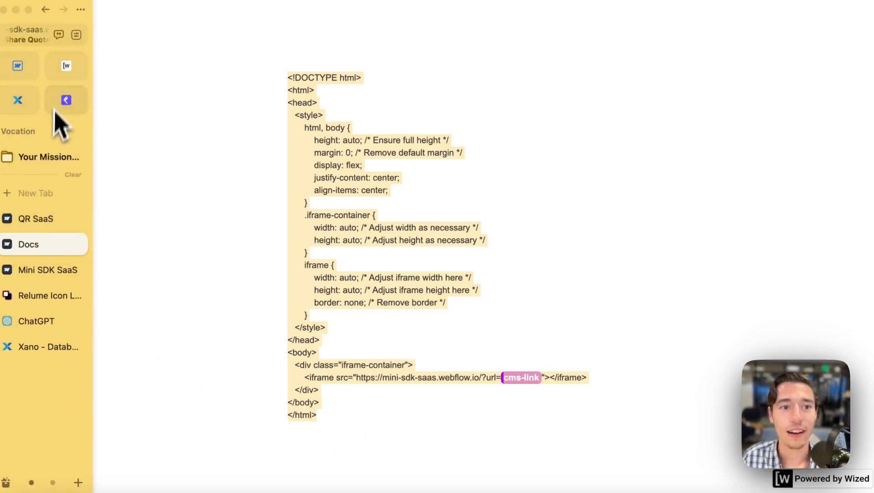
click(26, 65)
click(300, 90)
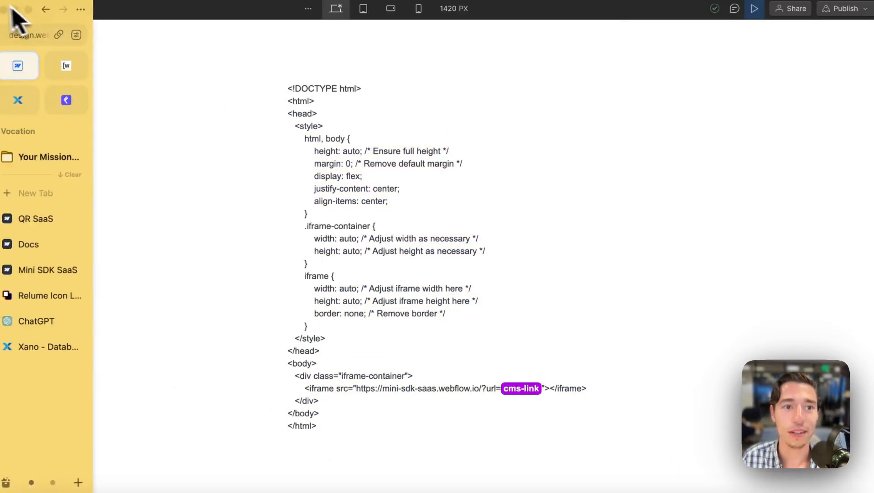
click(754, 9)
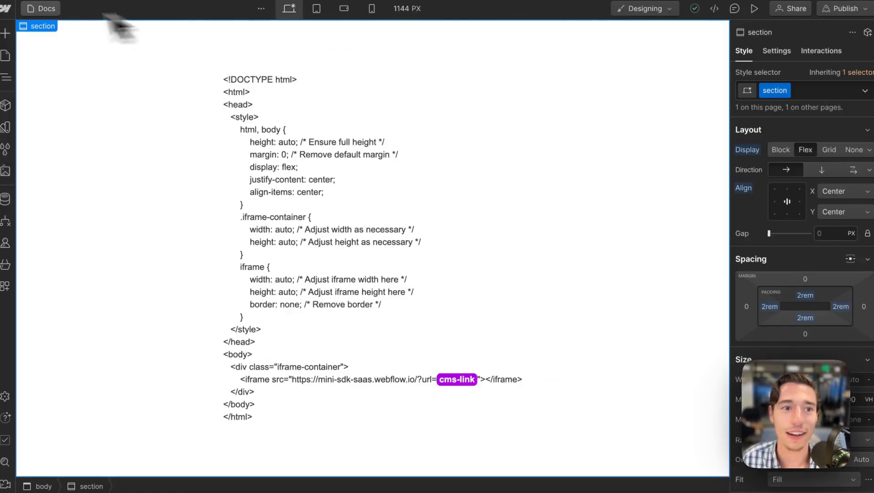
click(5, 9)
click(18, 31)
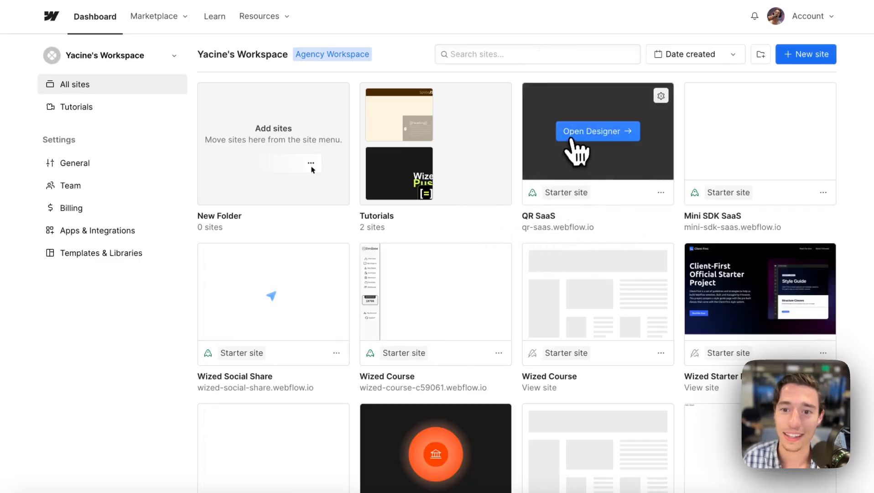
click(573, 136)
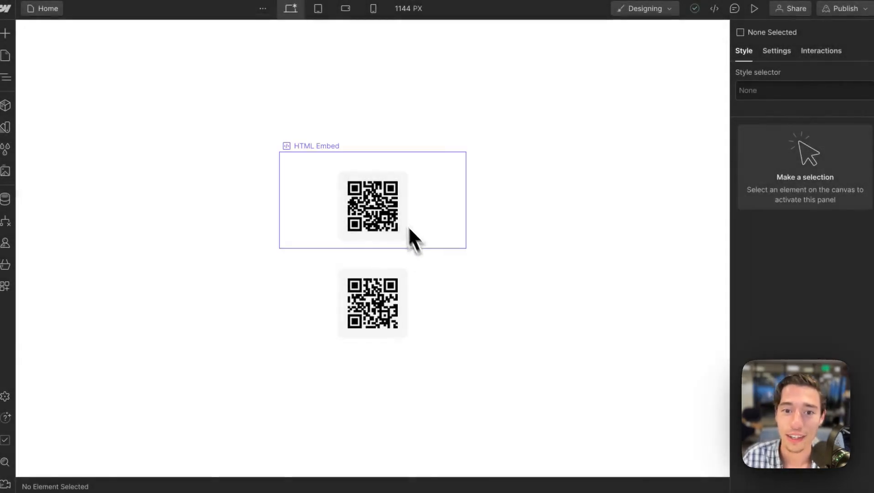
Replace all the custom code in the collection list's HTML Embed with the embed code copied from the Docs page.
click(370, 194)
double_click(352, 156)
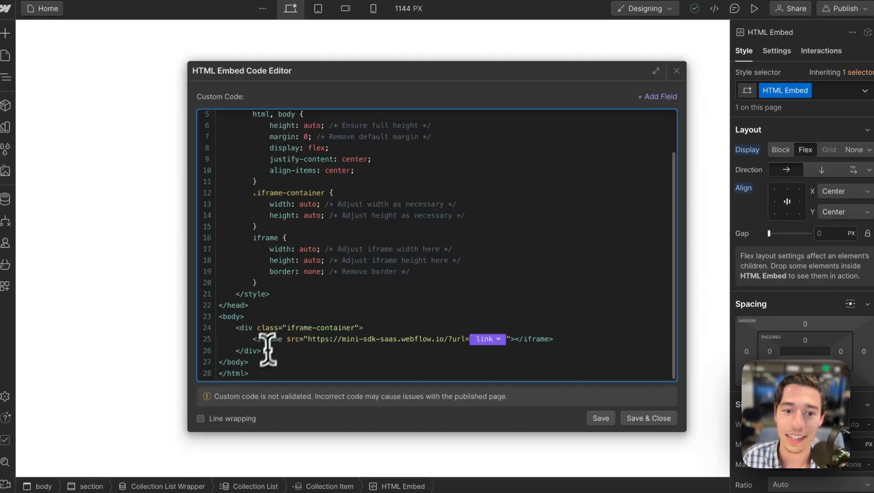
drag(260, 372, 163, 41)
key(BackSpace)
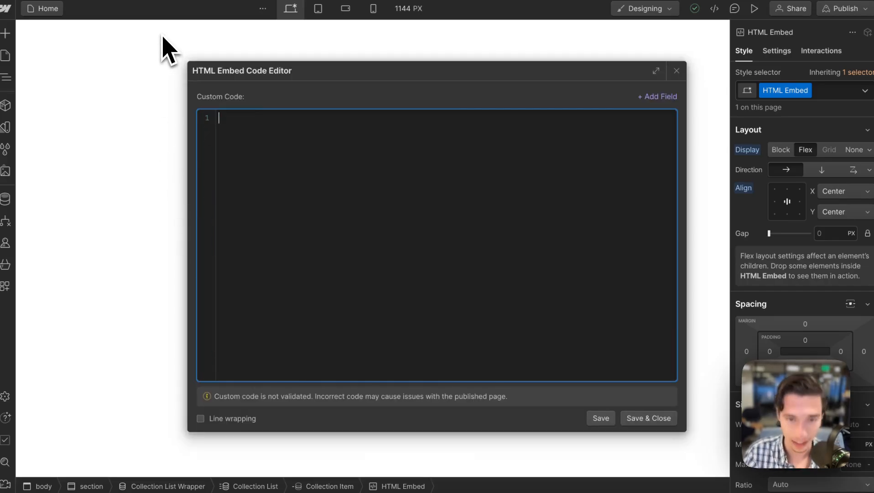
key(ctrl+v)
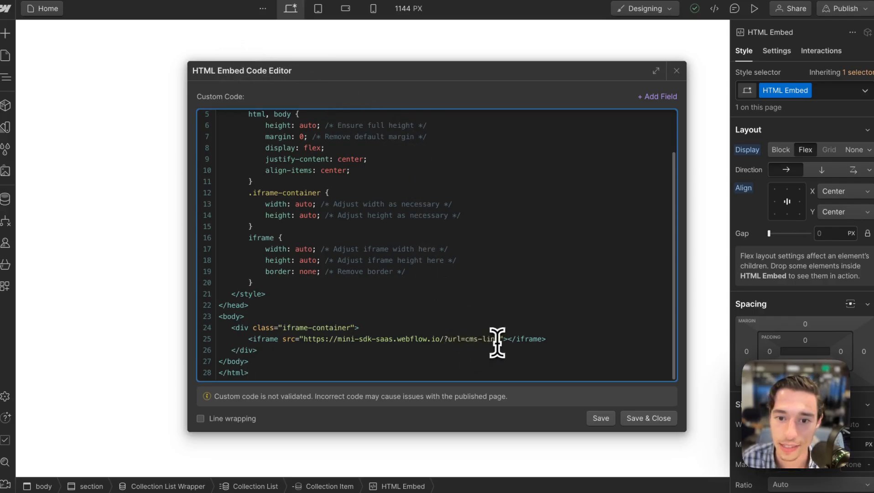
Replace the cms-link placeholder in the iframe URL with the CMS link field, then save and close the embed code.
drag(498, 340, 465, 339)
key(BackSpace)
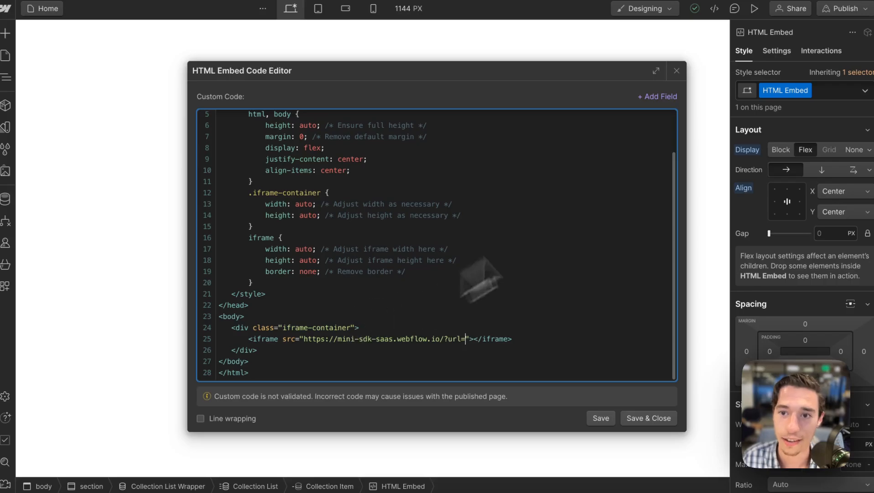
click(657, 97)
click(616, 148)
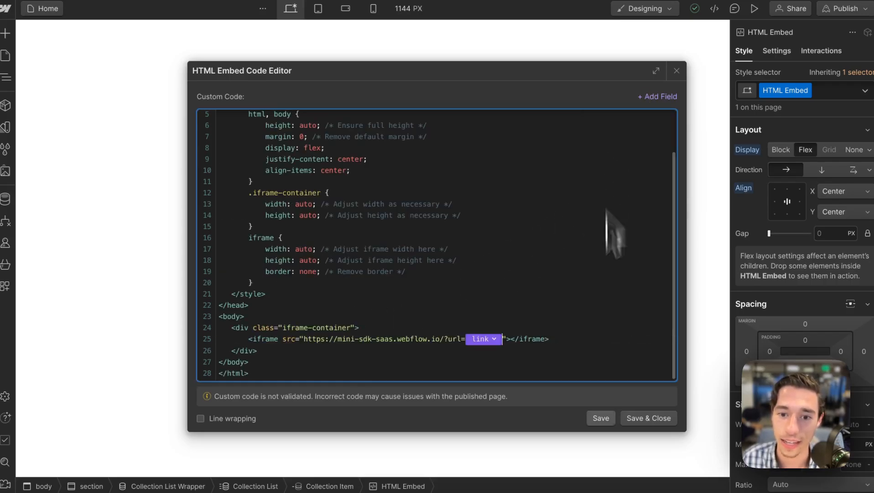
click(651, 421)
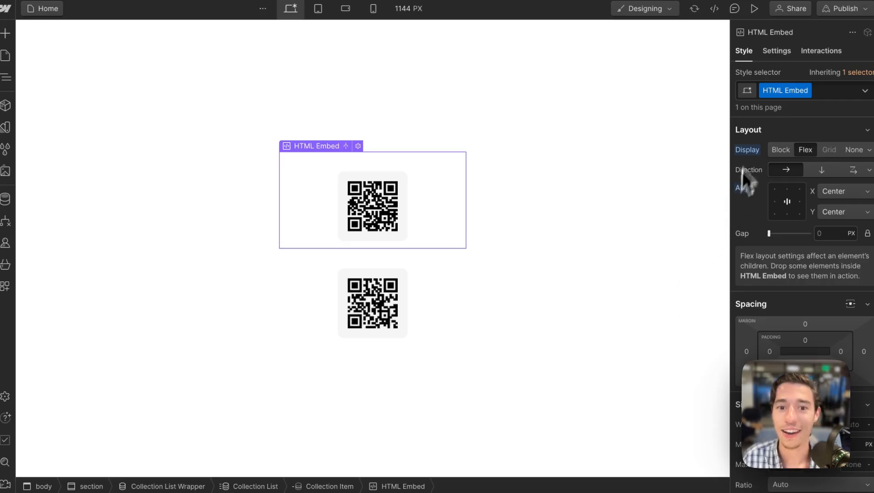
Publish the site to the qr-saas.webflow.io staging domain and open the published page in a full tab.
click(844, 8)
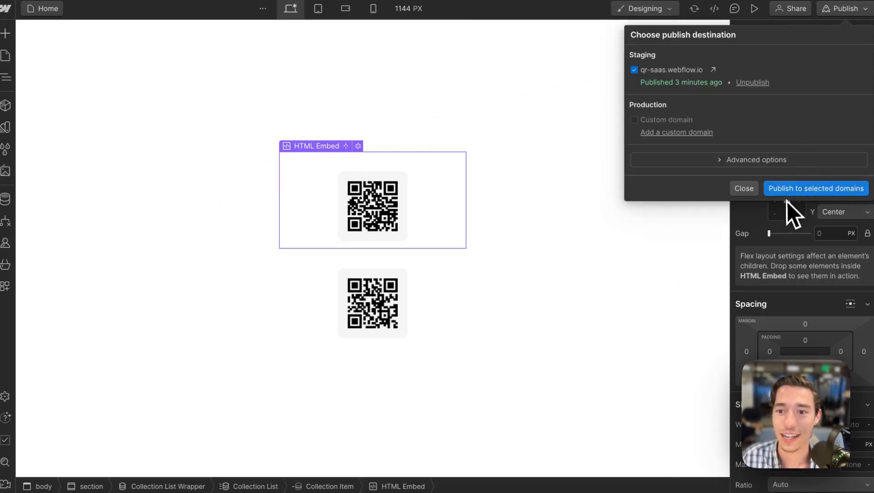
click(793, 188)
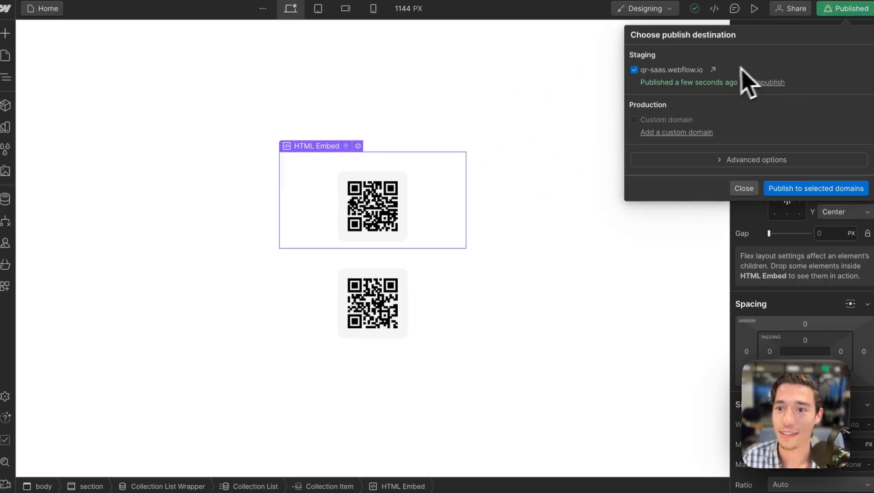
click(717, 72)
click(813, 66)
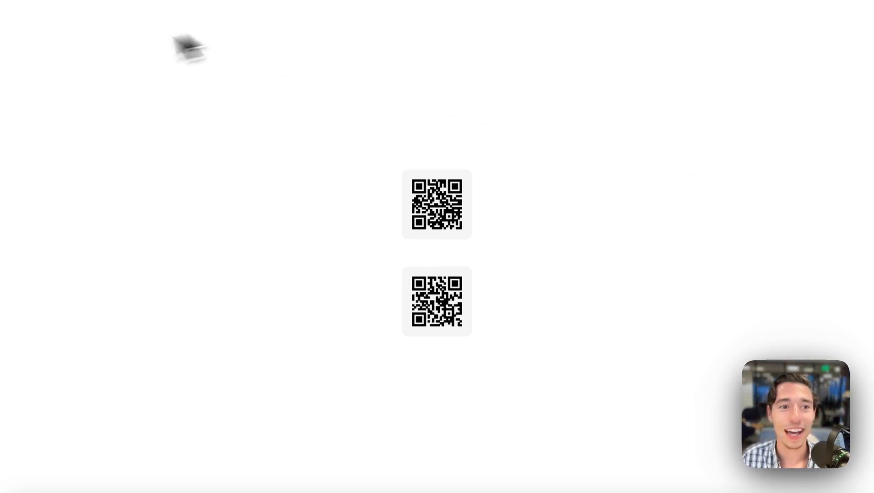
Check the web address of the published QR SaaS page and switch to the other QR SaaS tab.
mouse_move(27, 103)
click(32, 36)
key(Escape)
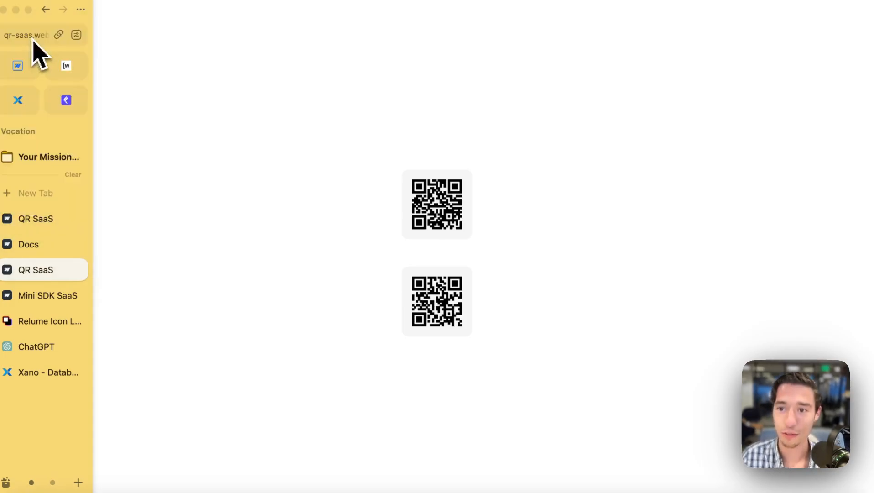
mouse_move(29, 73)
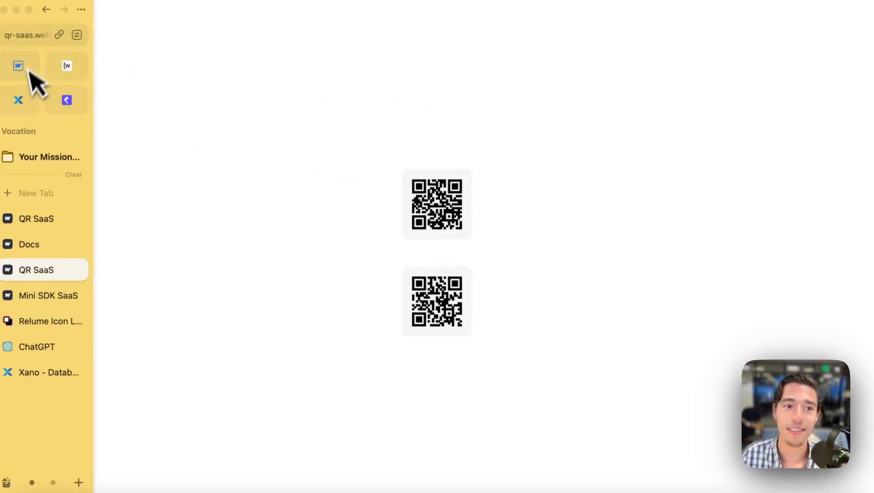
click(31, 37)
key(Escape)
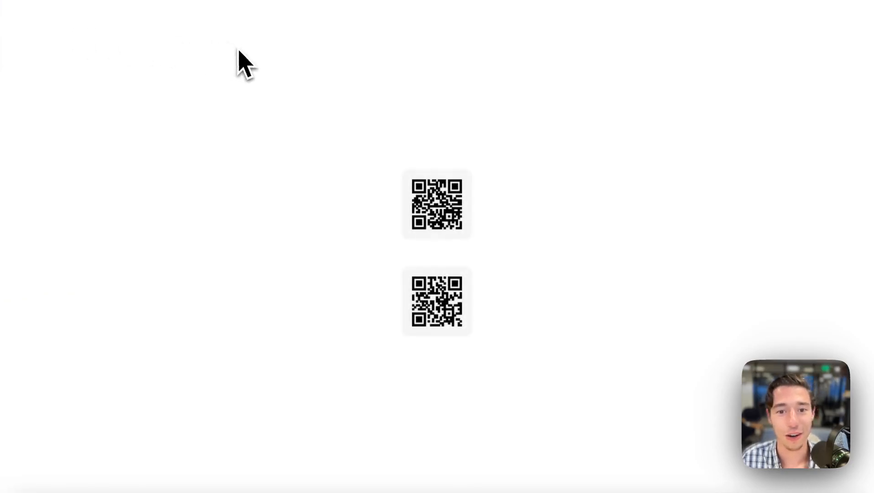
mouse_move(42, 43)
click(46, 223)
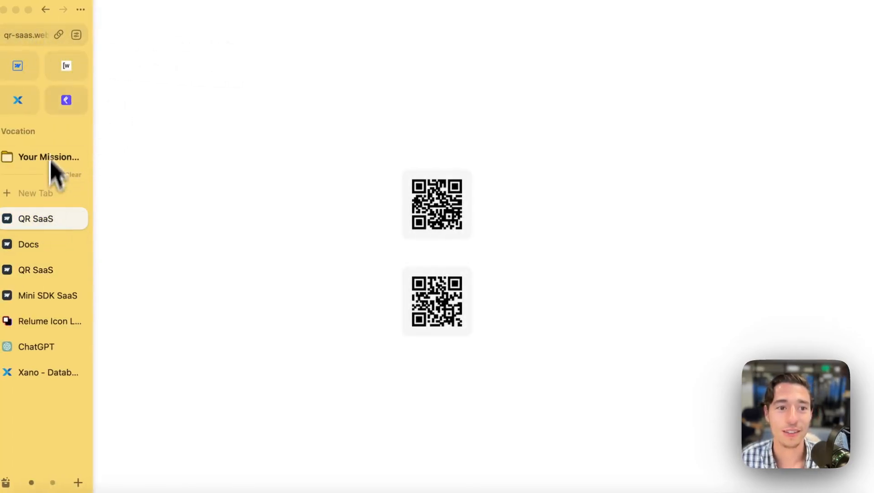
Switch to Wized and review the project's requests and the qrCode action's settings.
click(68, 69)
click(6, 58)
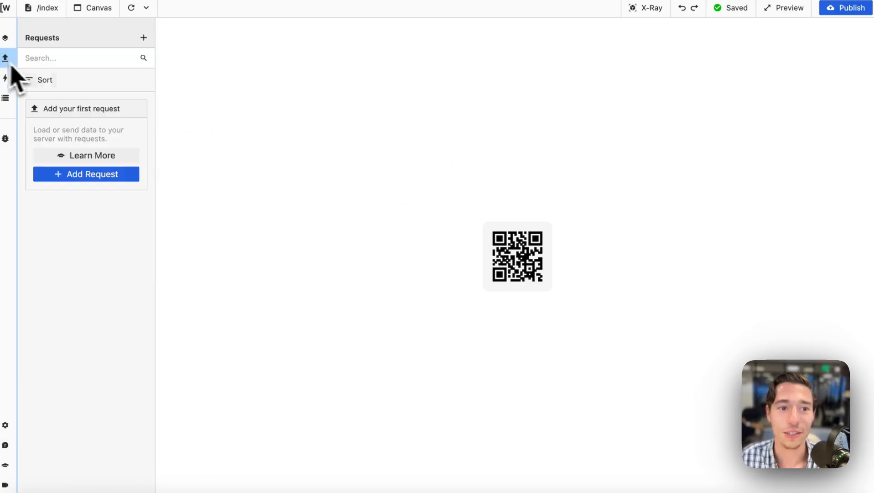
click(5, 77)
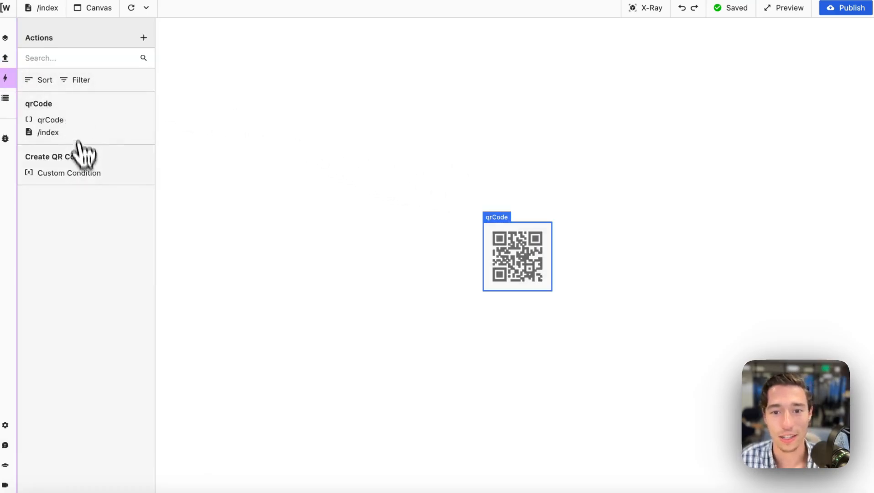
click(75, 171)
click(80, 138)
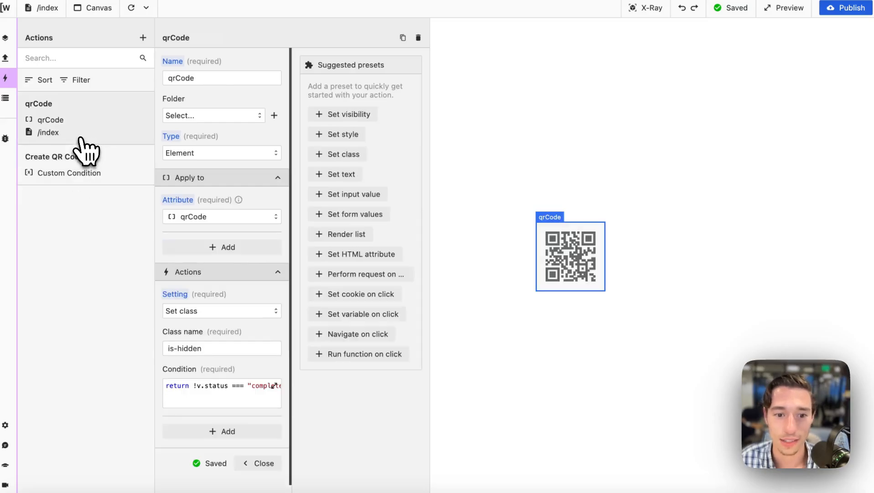
click(257, 463)
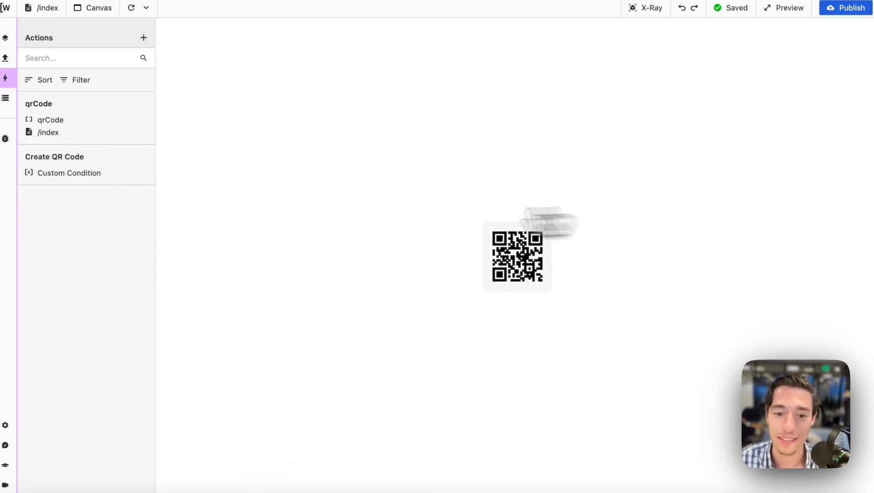
Return to the Webflow Designer and inspect the HTML Embed elements of both QR codes in the collection list.
mouse_move(70, 121)
click(13, 70)
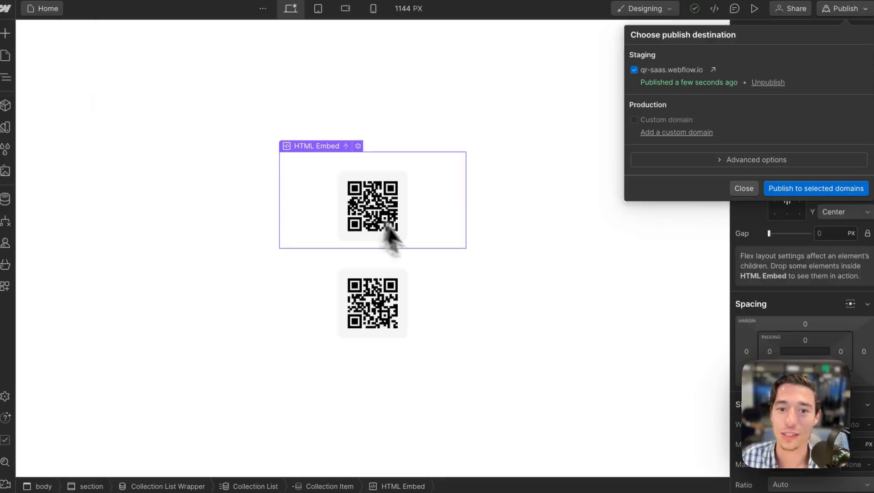
click(361, 283)
click(368, 301)
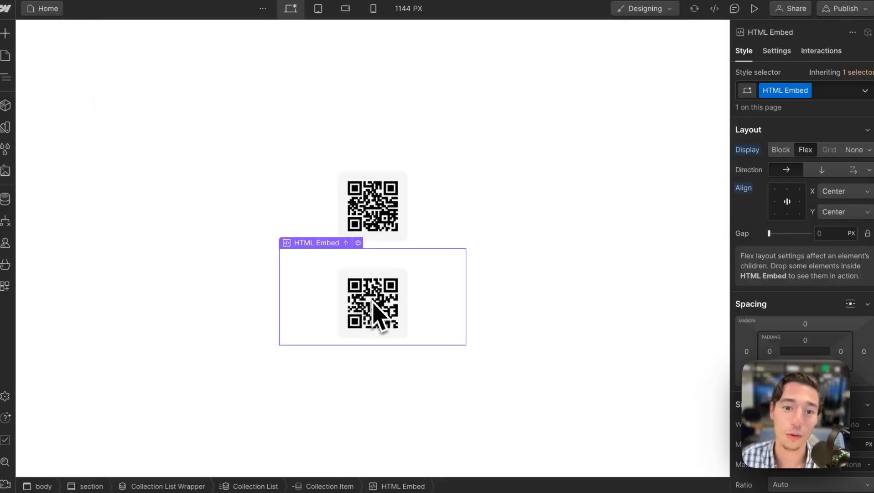
click(368, 235)
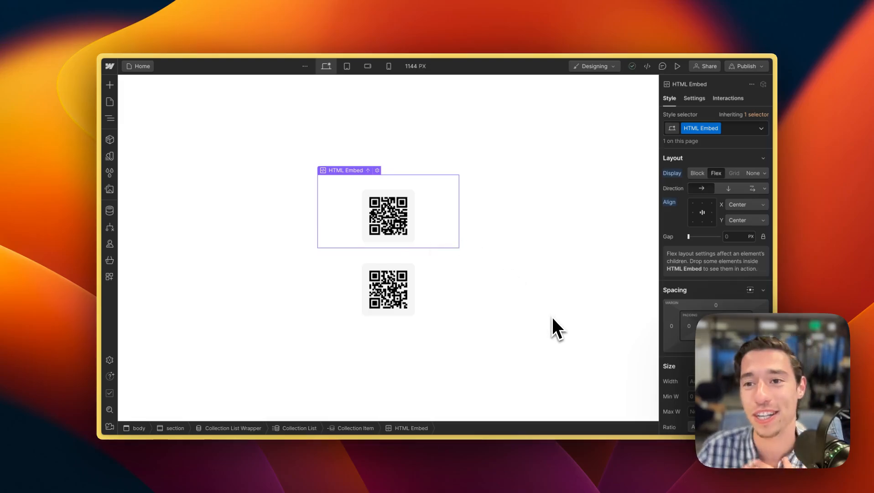
Open the published qr-saas.webflow.io page again and expand it to a full tab.
click(745, 69)
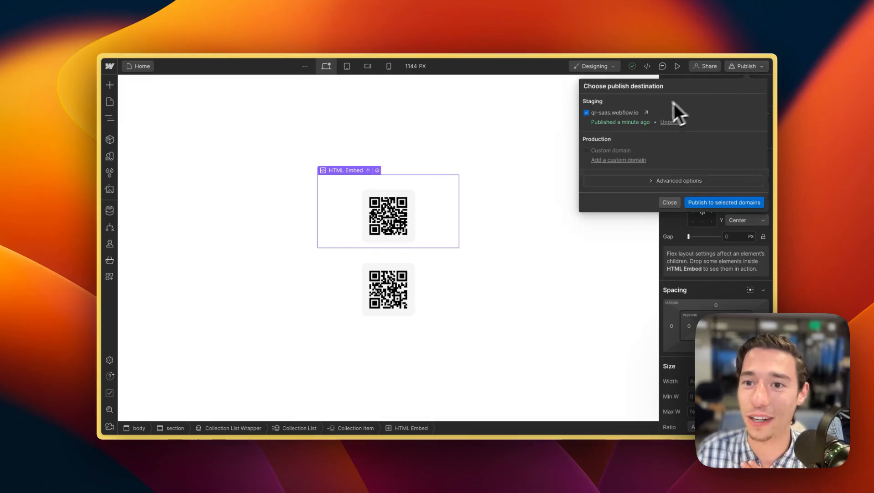
click(646, 113)
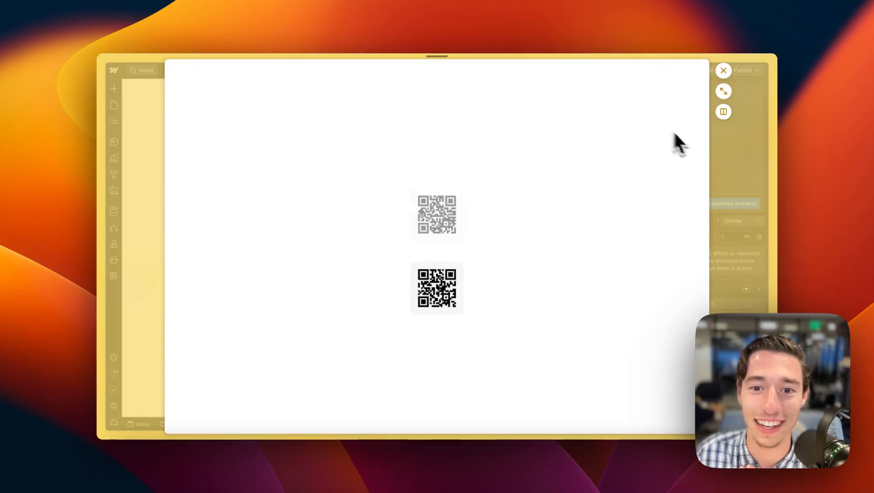
click(724, 91)
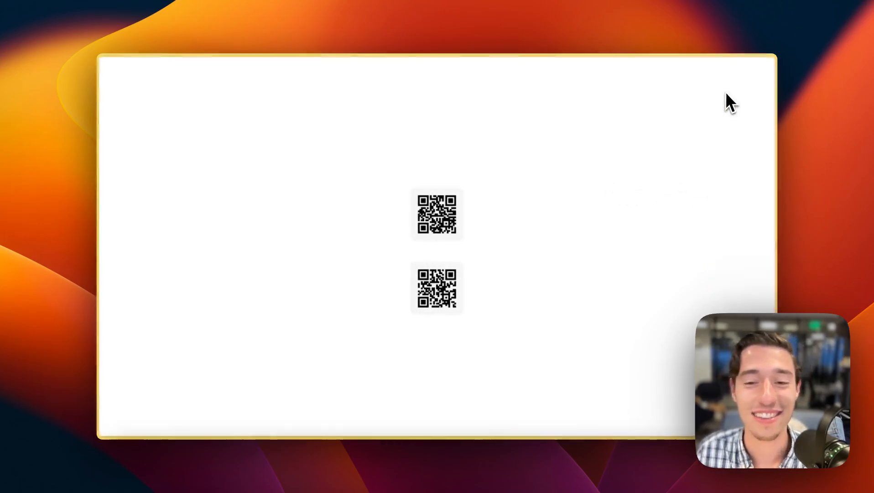